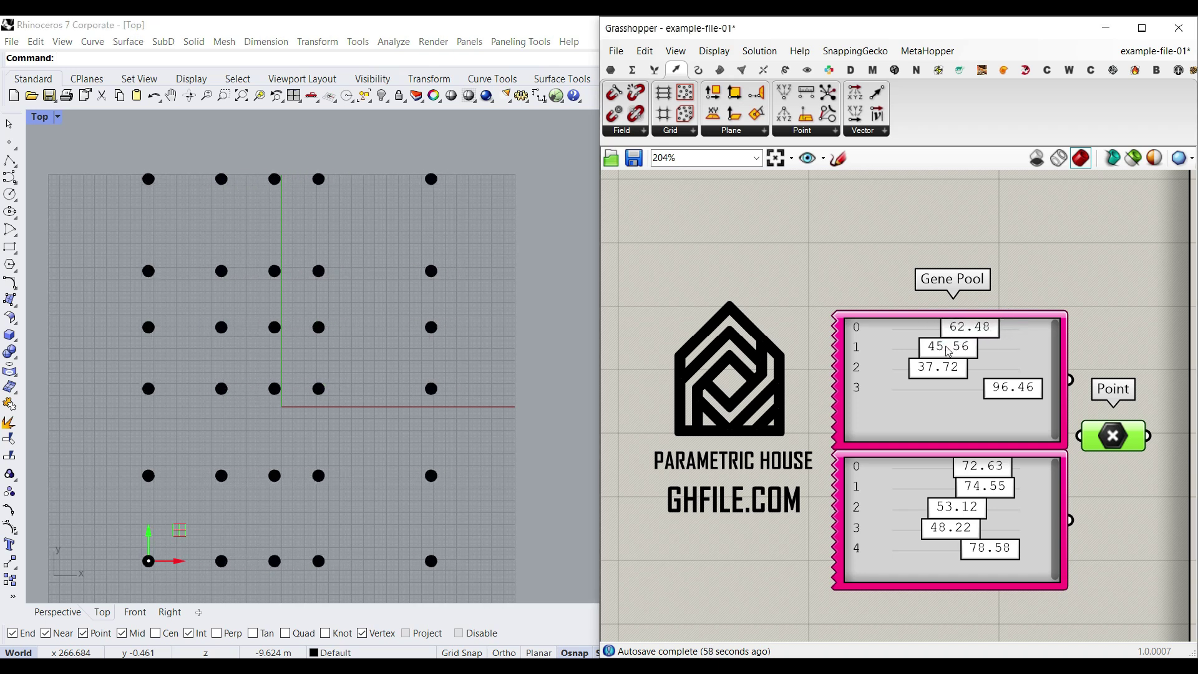
# Step: Set genes 1 to 3 of the upper Gene Pool to 72.14, 56.27 and 99.47, and adjust the lower pool's values
pyautogui.moveTo(933, 373); pyautogui.dragTo(957, 375)
pyautogui.moveTo(1013, 388); pyautogui.dragTo(1017, 388)
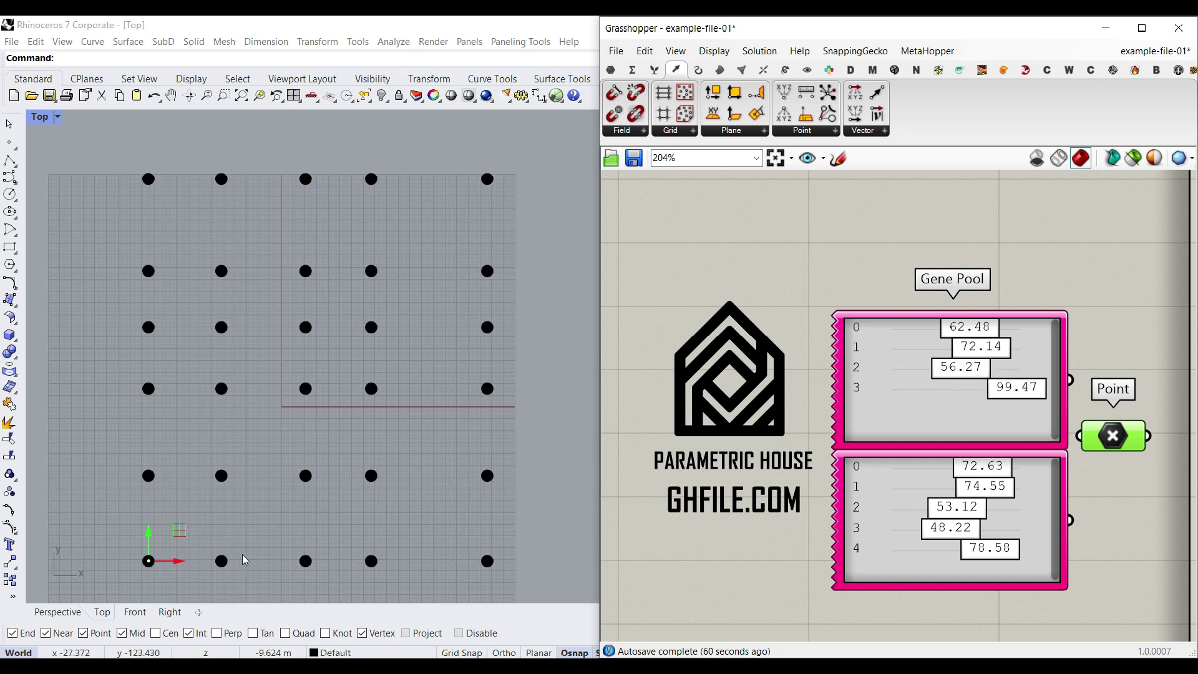
pyautogui.moveTo(981, 472)
pyautogui.mouseDown()
pyautogui.moveTo(920, 469)
pyautogui.moveTo(977, 469)
pyautogui.mouseUp()
pyautogui.moveTo(984, 487); pyautogui.dragTo(966, 559)
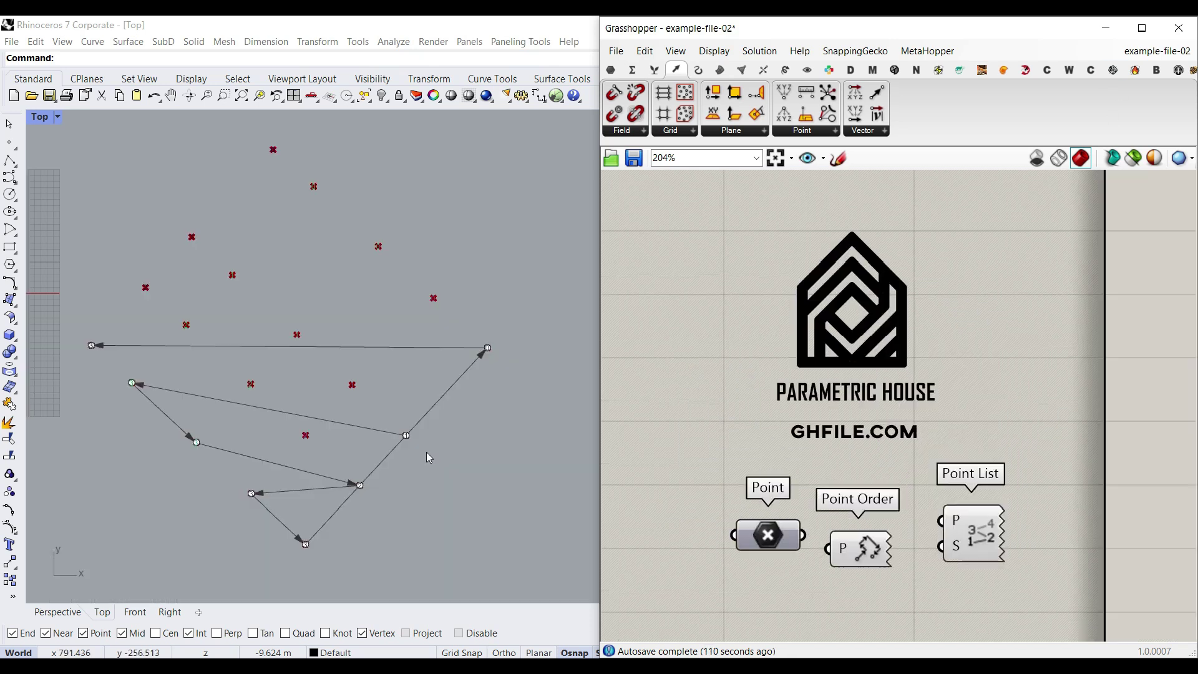
# Step: Examine the order and index numbers of the referenced points by switching the Point List previews
pyautogui.click(772, 543)
pyautogui.scroll(3, 174, 427)
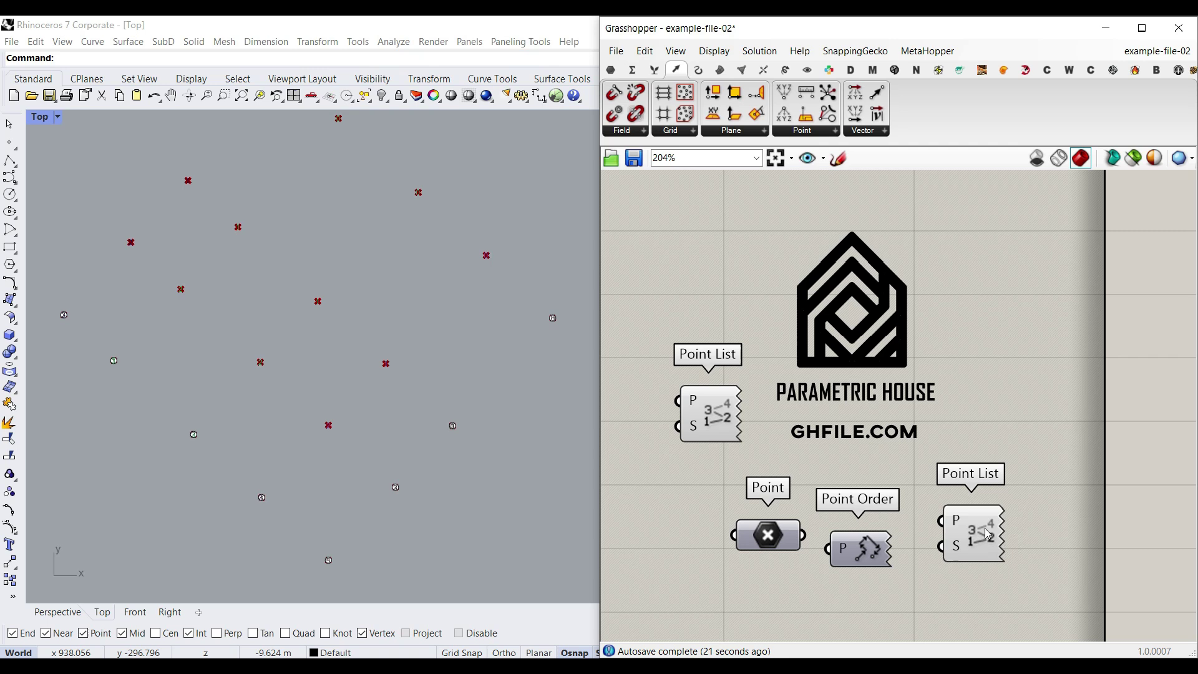
pyautogui.rightClick(986, 529)
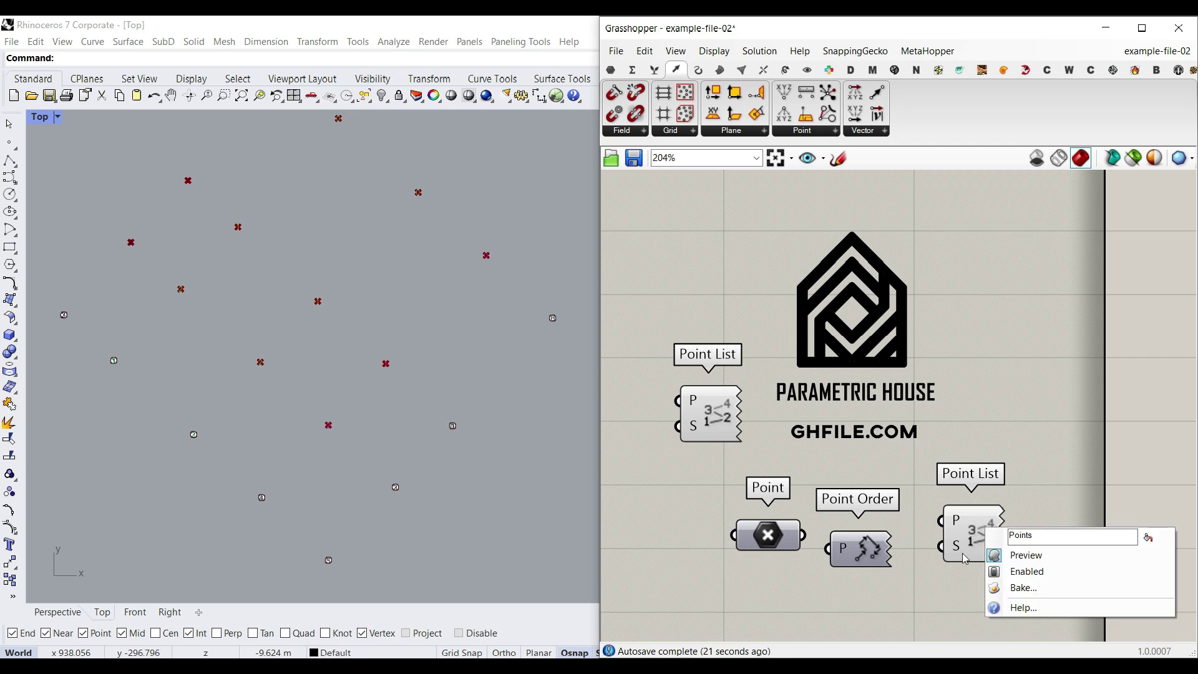
pyautogui.click(1003, 583)
pyautogui.click(1036, 645)
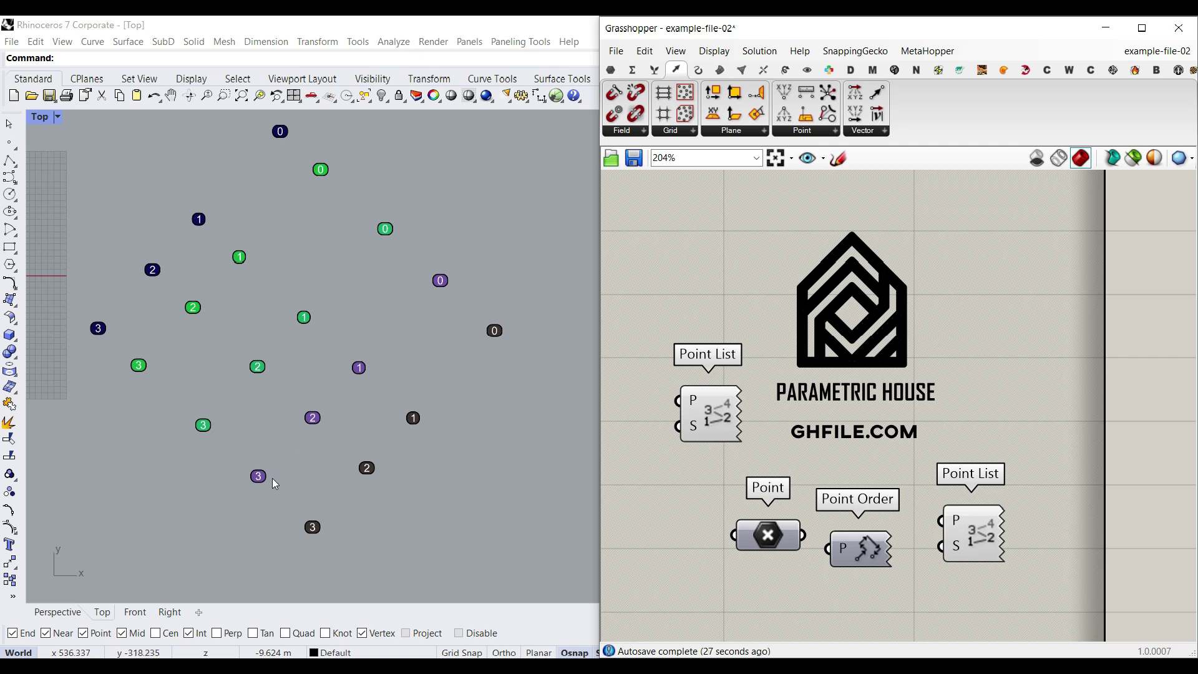
pyautogui.scroll(-2, 305, 458)
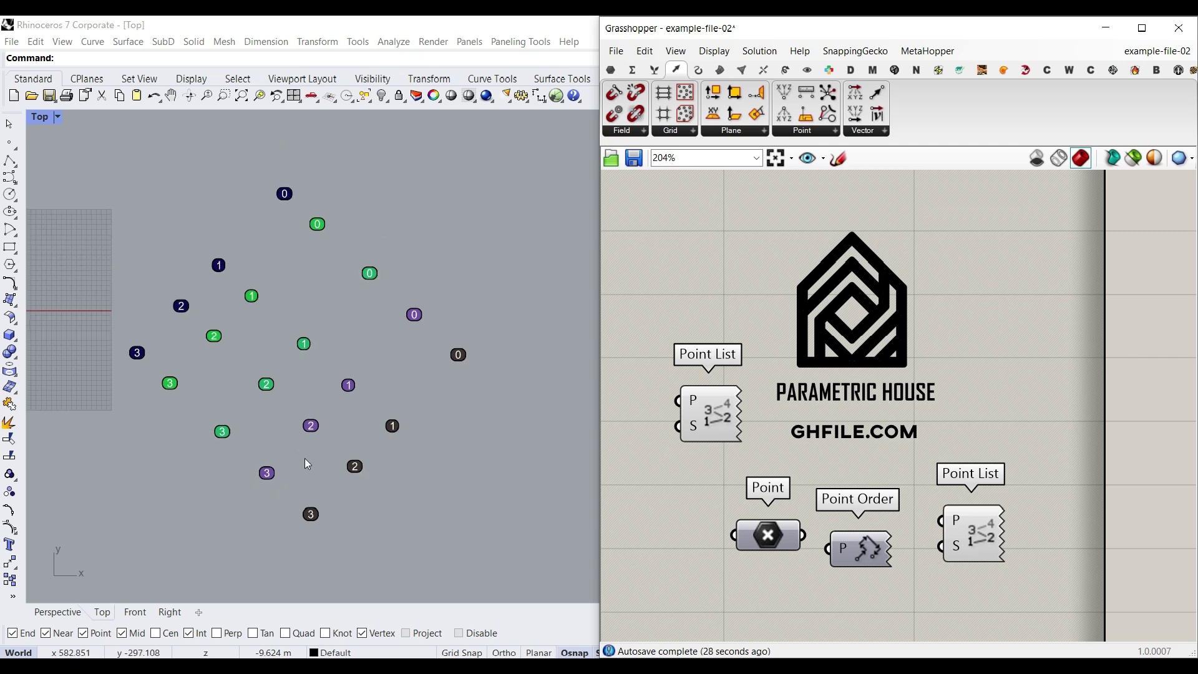
pyautogui.click(449, 432)
pyautogui.scroll(4, 382, 451)
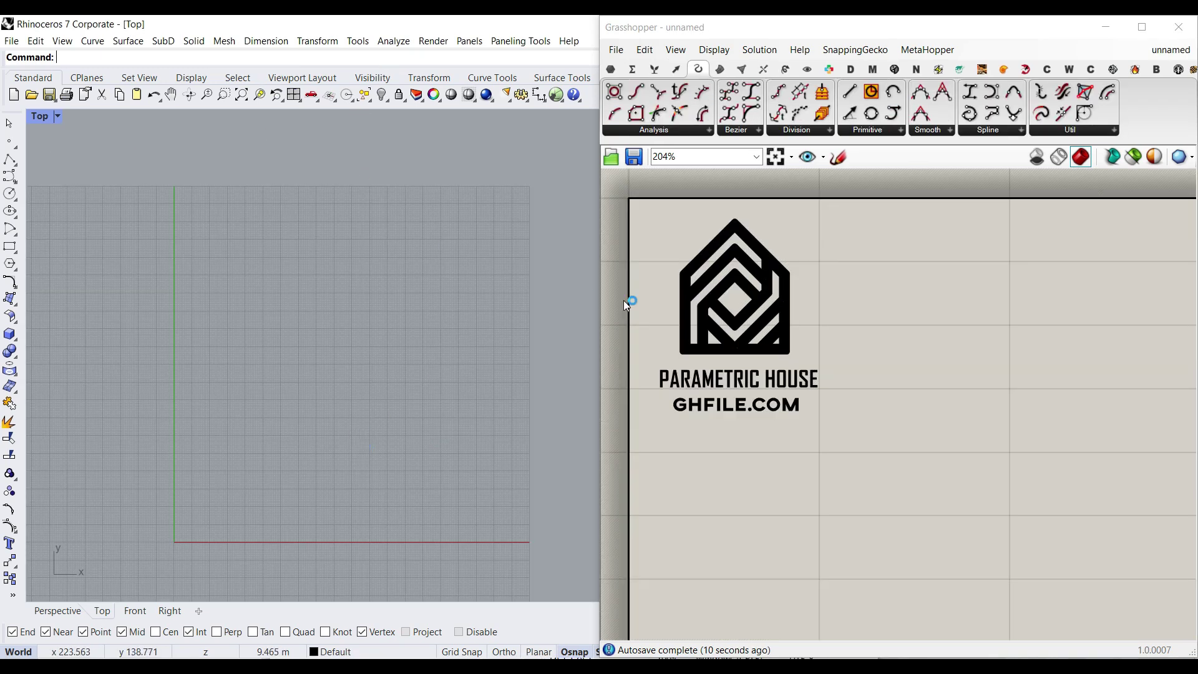
# Step: Add a Gene Pool component to the empty canvas and place it below the logo
pyautogui.click(611, 69)
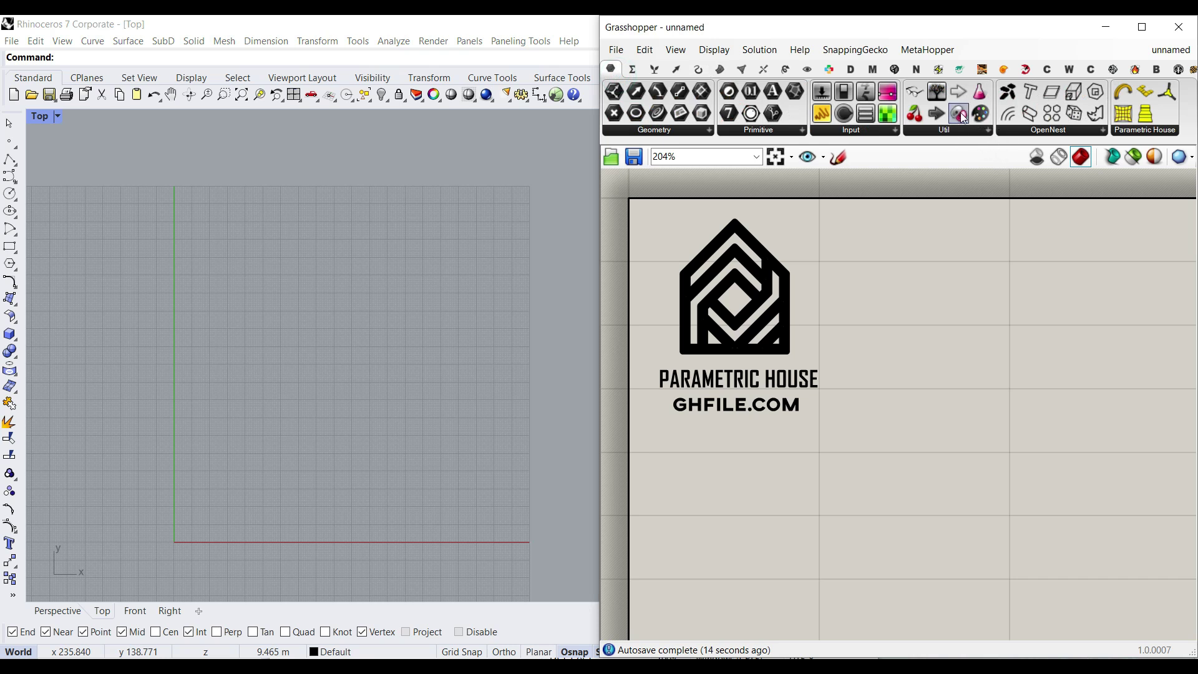
pyautogui.click(981, 93)
pyautogui.click(878, 554)
pyautogui.moveTo(902, 532); pyautogui.dragTo(945, 421, button='right')
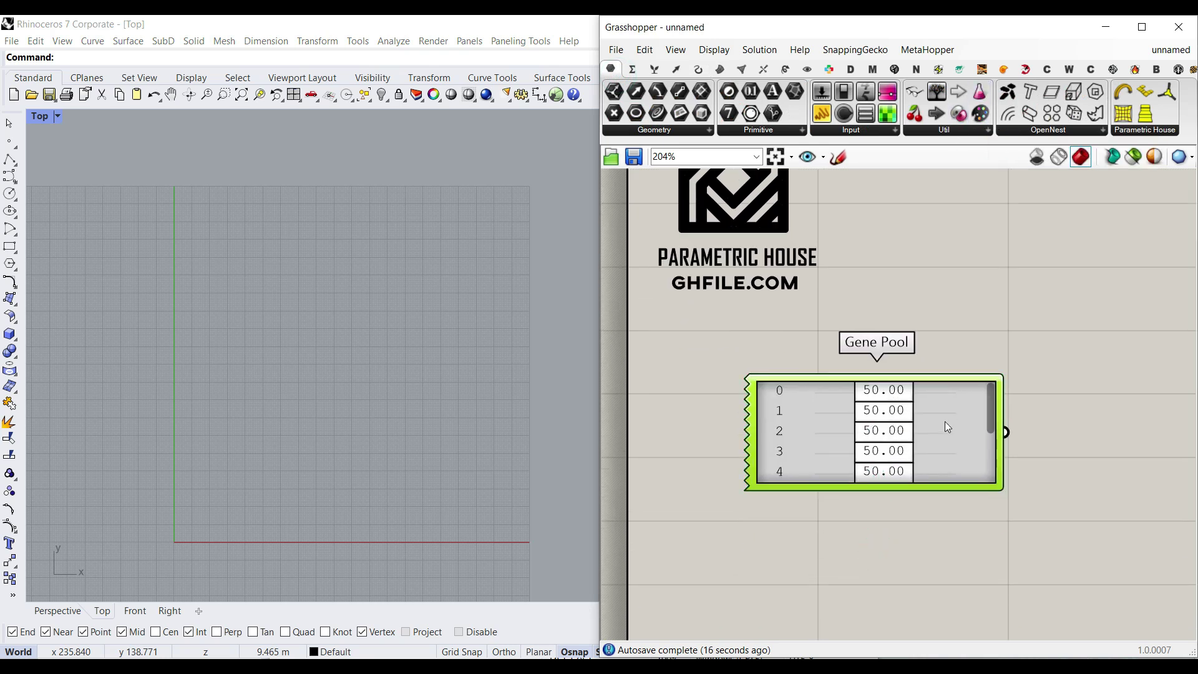
pyautogui.moveTo(944, 421); pyautogui.dragTo(965, 462)
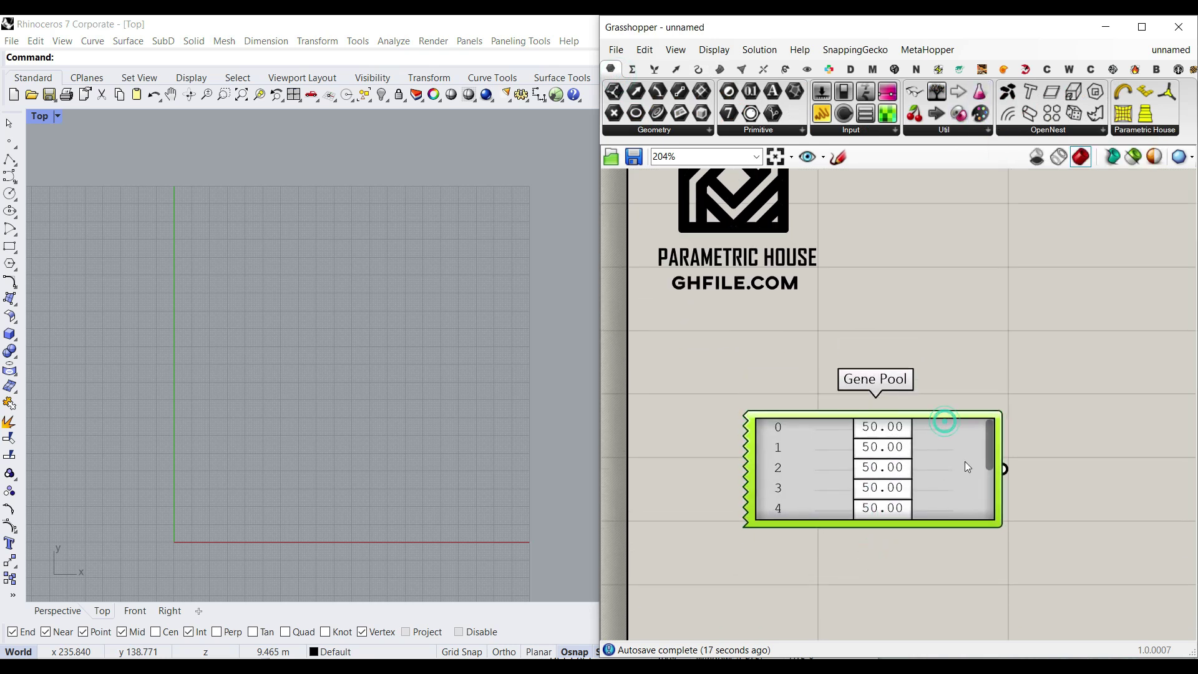
# Step: Add a Number Slider set to 23.44 below the Gene Pool and duplicate it underneath
pyautogui.doubleClick(849, 571)
pyautogui.write('23.44')
pyautogui.press('Return')
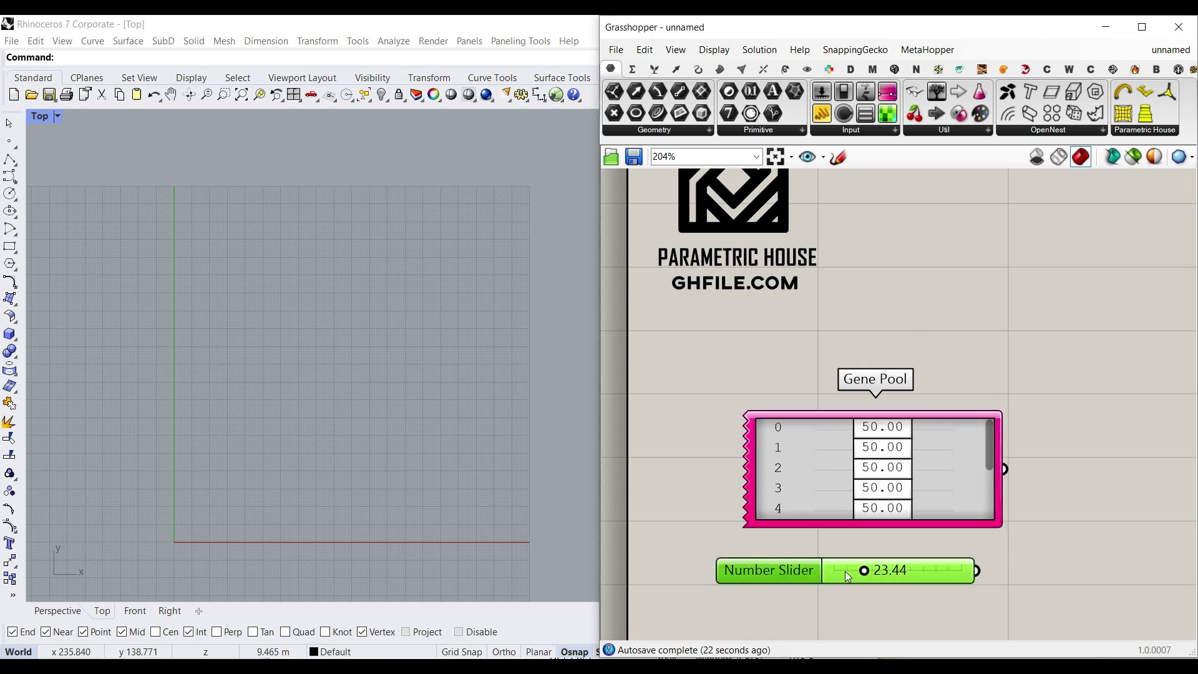
pyautogui.keyDown('alt'); pyautogui.moveTo(841, 578); pyautogui.dragTo(834, 603); pyautogui.keyUp('alt')
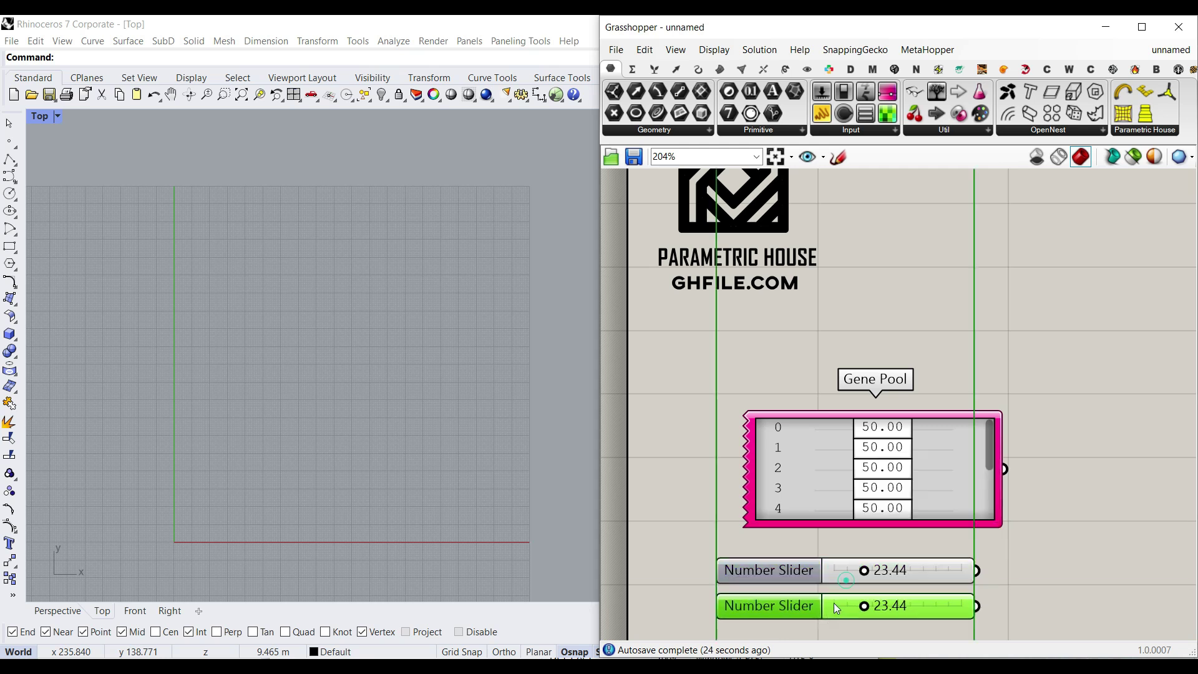
pyautogui.moveTo(852, 609); pyautogui.dragTo(834, 518, button='right')
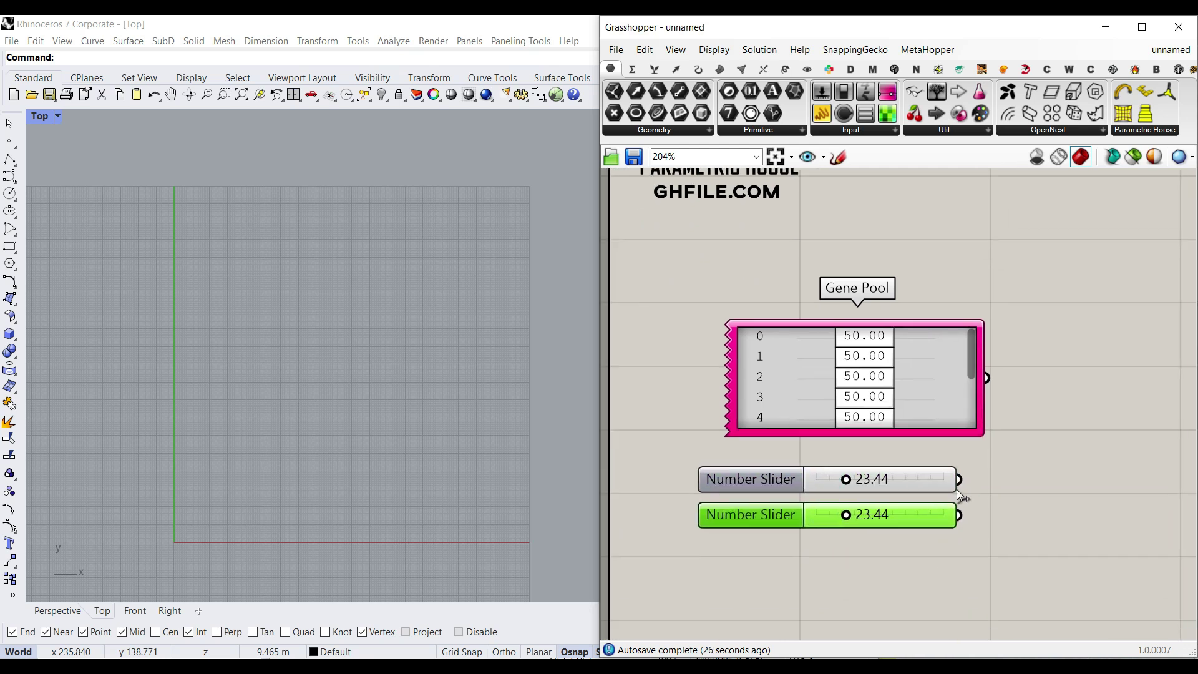
# Step: Delete both number sliders below the Gene Pool
pyautogui.moveTo(958, 535); pyautogui.dragTo(856, 481)
pyautogui.press('Delete')
pyautogui.scroll(3, 869, 474)
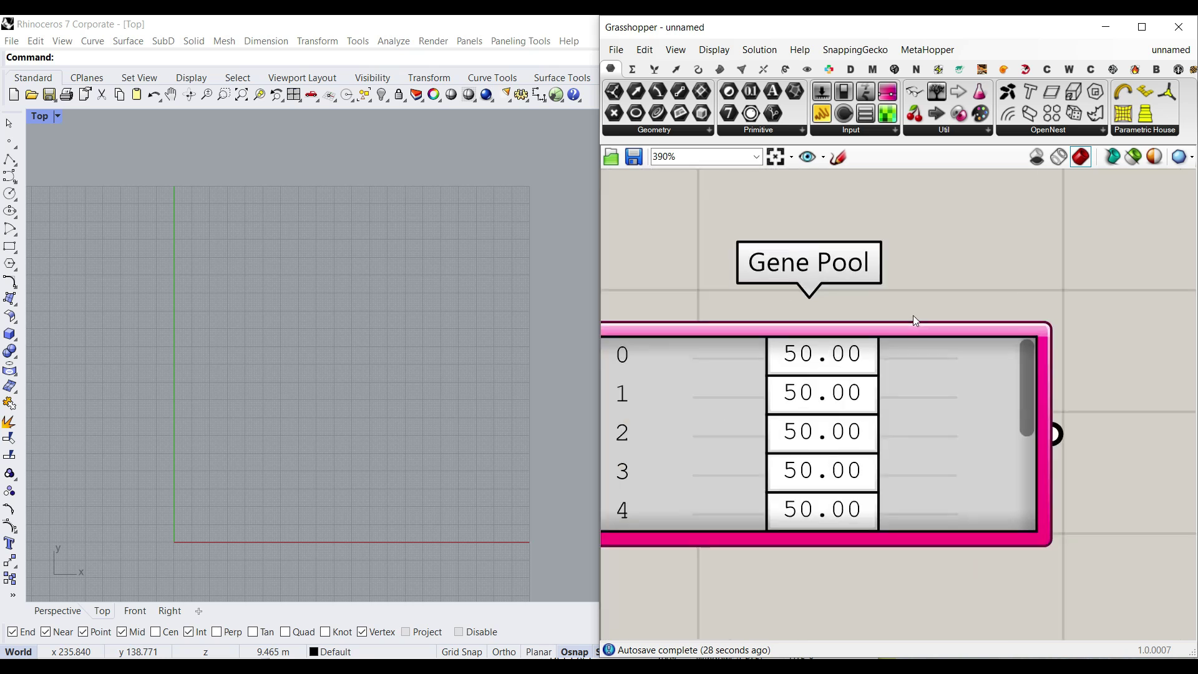
# Step: Configure the Gene Pool with a gene count of 3 and a minimum of 1.00
pyautogui.scroll(-2, 956, 426)
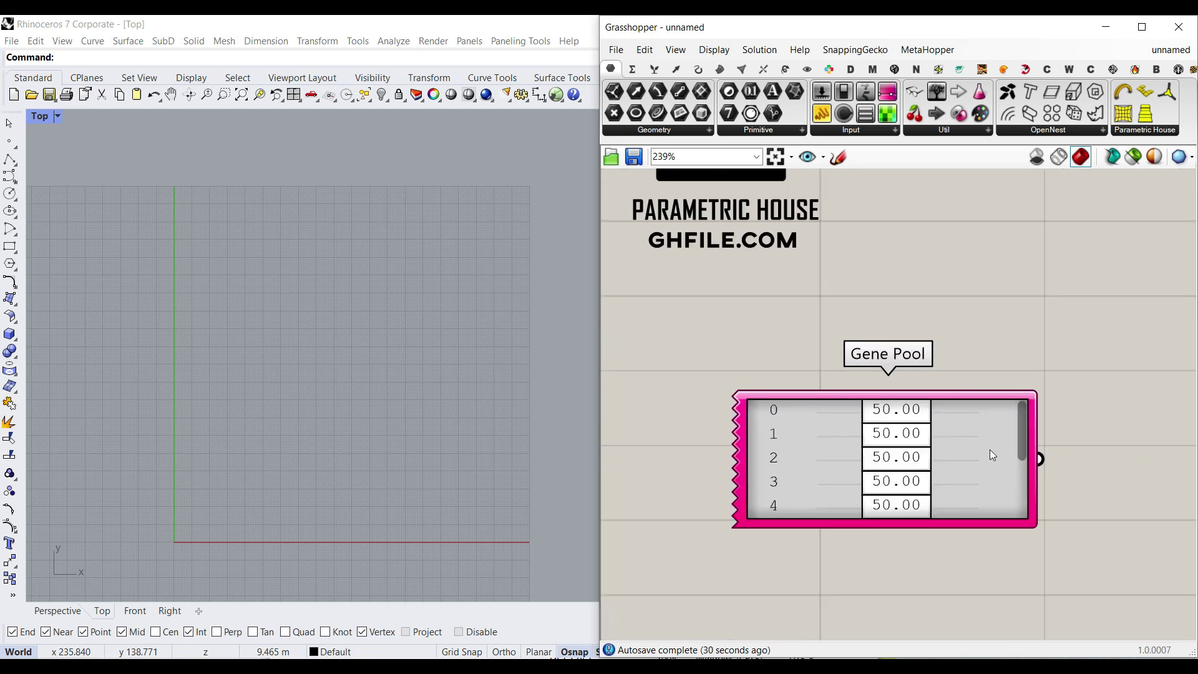
pyautogui.doubleClick(956, 431)
pyautogui.click(1021, 385)
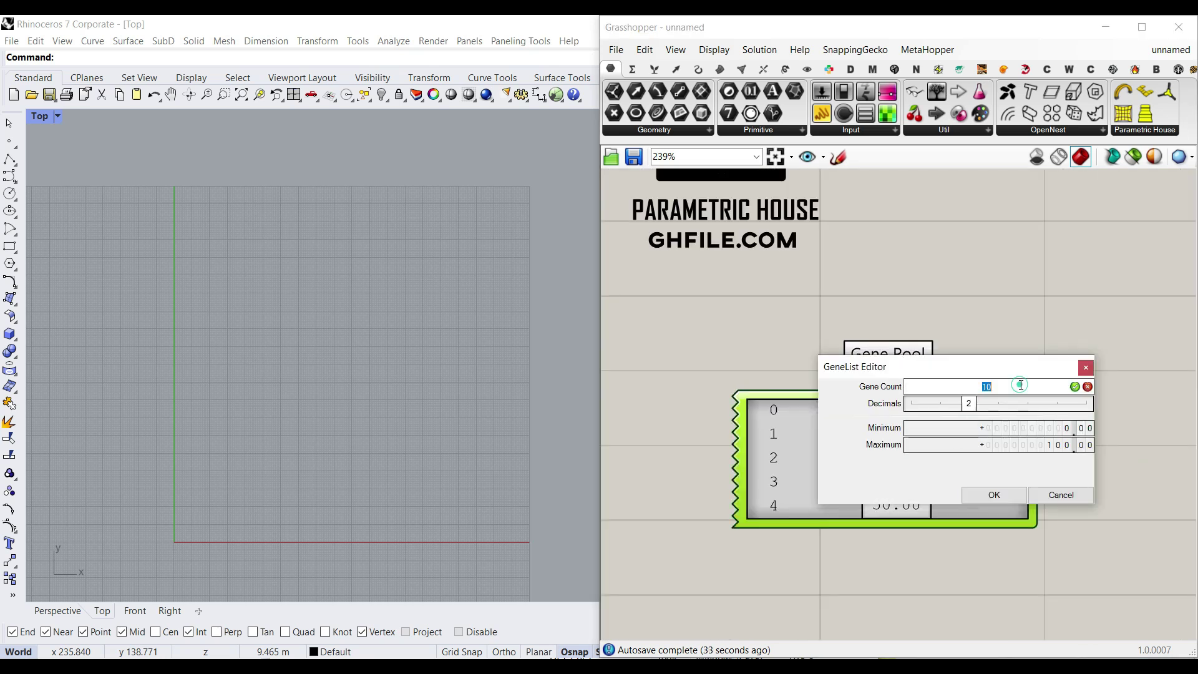
pyautogui.write('3')
pyautogui.click(1051, 437)
pyautogui.write('1')
pyautogui.click(971, 406)
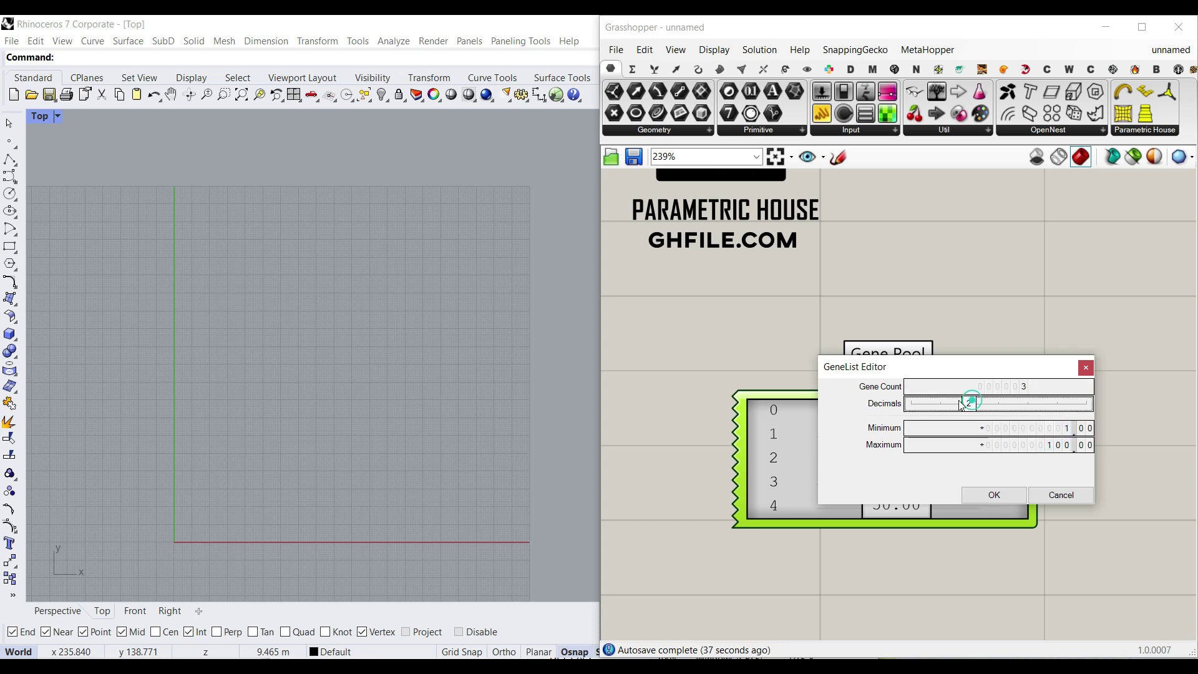
pyautogui.click(978, 499)
pyautogui.moveTo(976, 496); pyautogui.dragTo(938, 441, button='right')
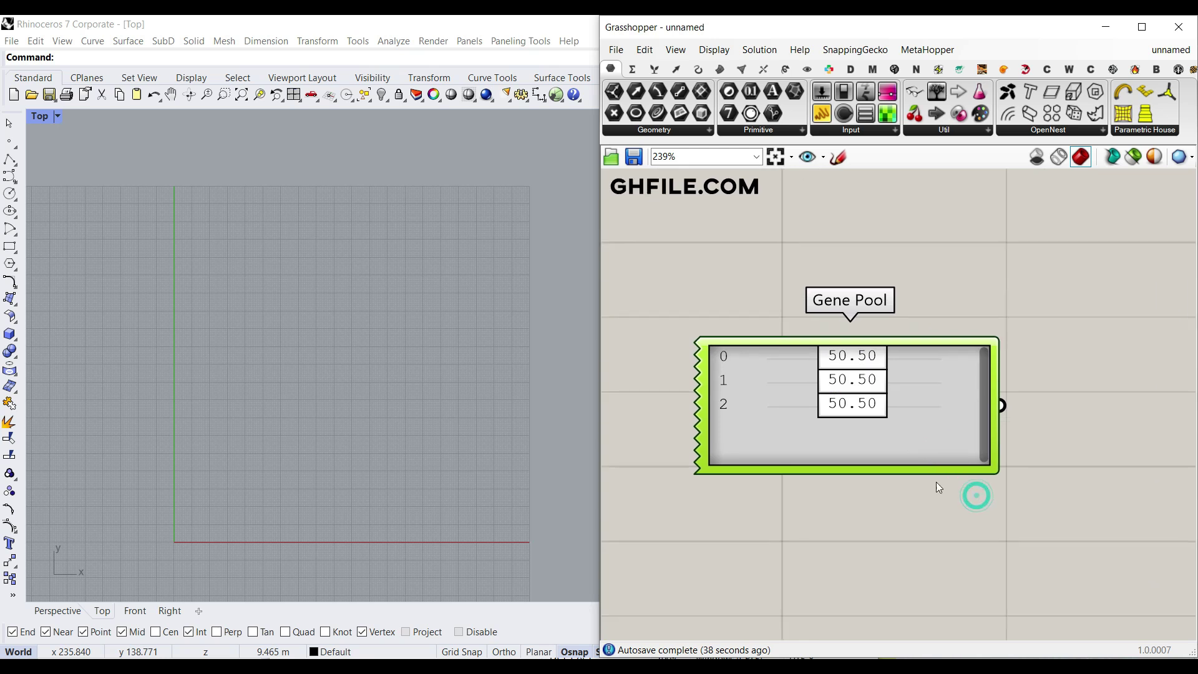
# Step: Shorten the Gene Pool to fit its three rows and place a duplicate below it
pyautogui.moveTo(926, 468); pyautogui.dragTo(918, 432)
pyautogui.moveTo(911, 387); pyautogui.dragTo(899, 358, button='right')
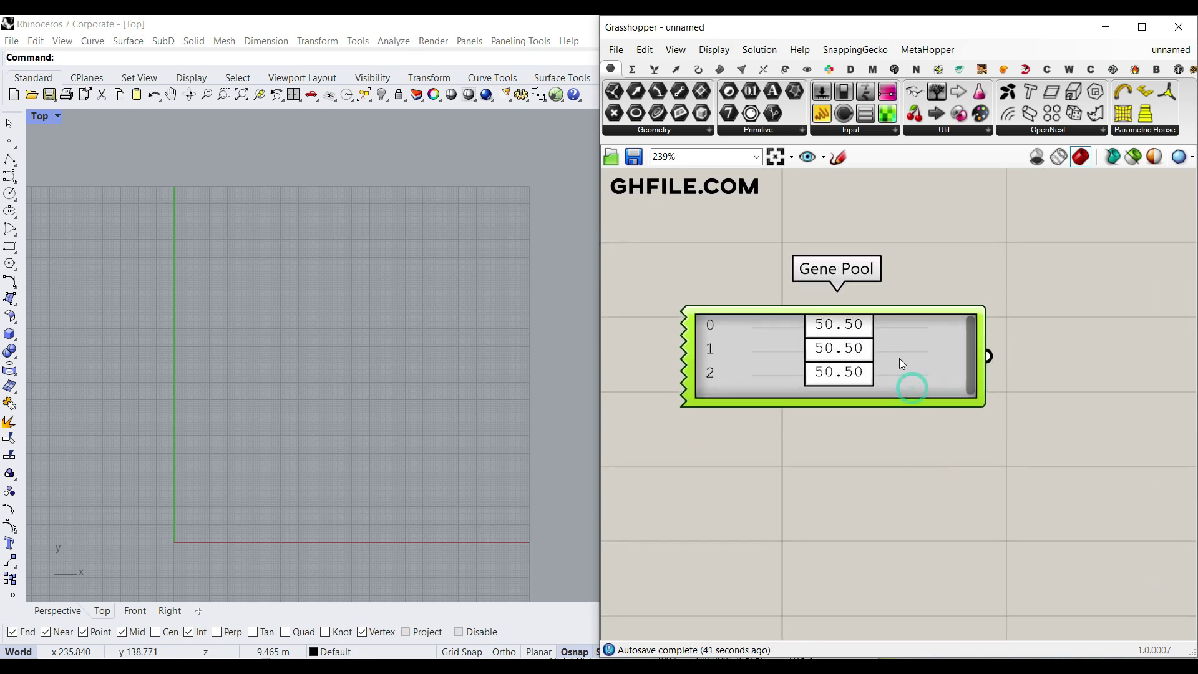
pyautogui.keyDown('alt'); pyautogui.moveTo(922, 391); pyautogui.dragTo(917, 578); pyautogui.keyUp('alt')
# Step: Randomize the values of both gene pools
pyautogui.rightClick(896, 365)
pyautogui.click(954, 500)
pyautogui.rightClick(935, 499)
pyautogui.click(968, 627)
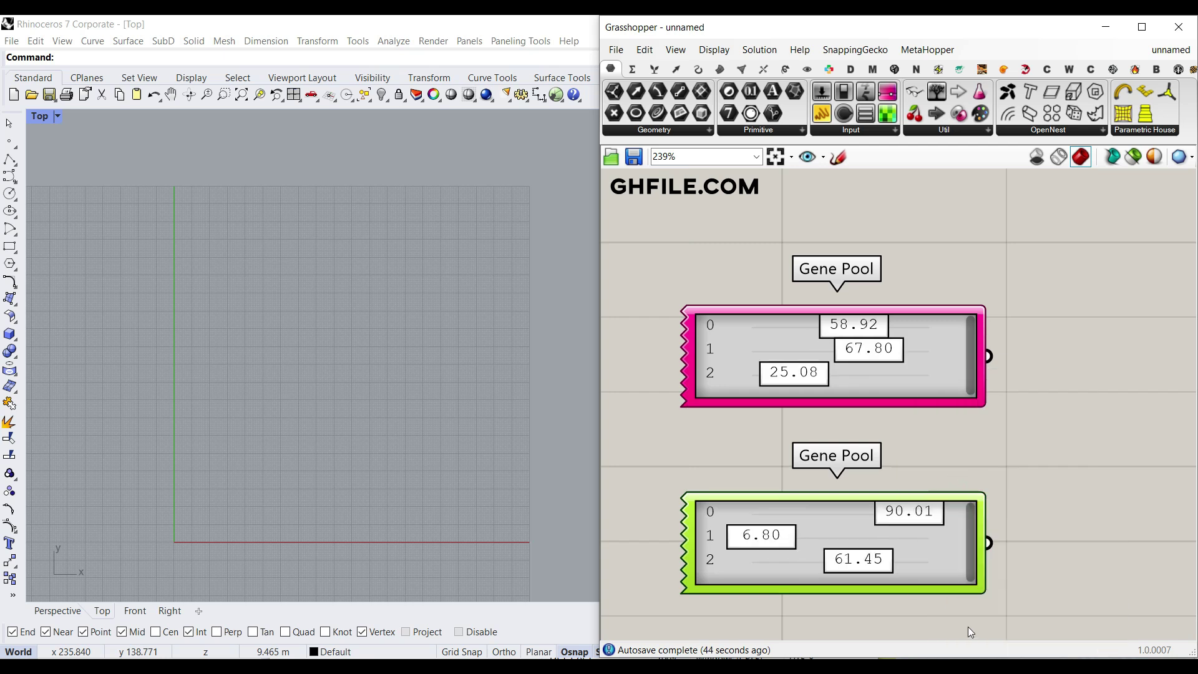
# Step: Set the Point component to one point picked inside the grid of the Rhino Top viewport
pyautogui.scroll(-3, 812, 393)
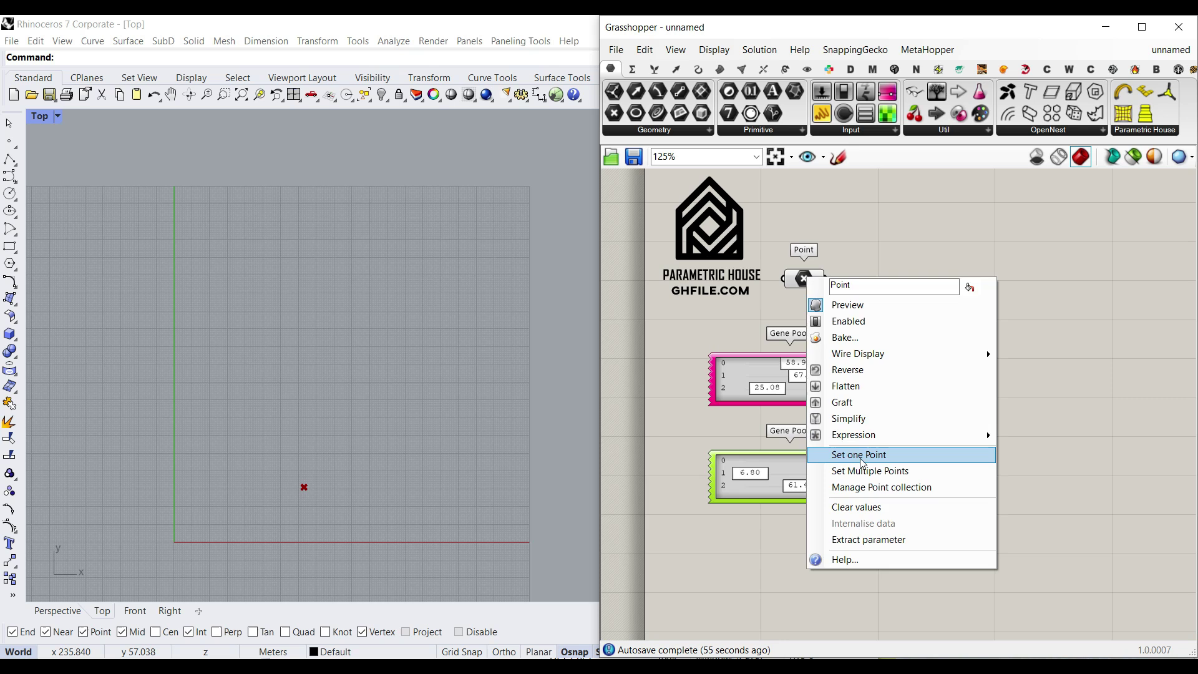
pyautogui.click(859, 456)
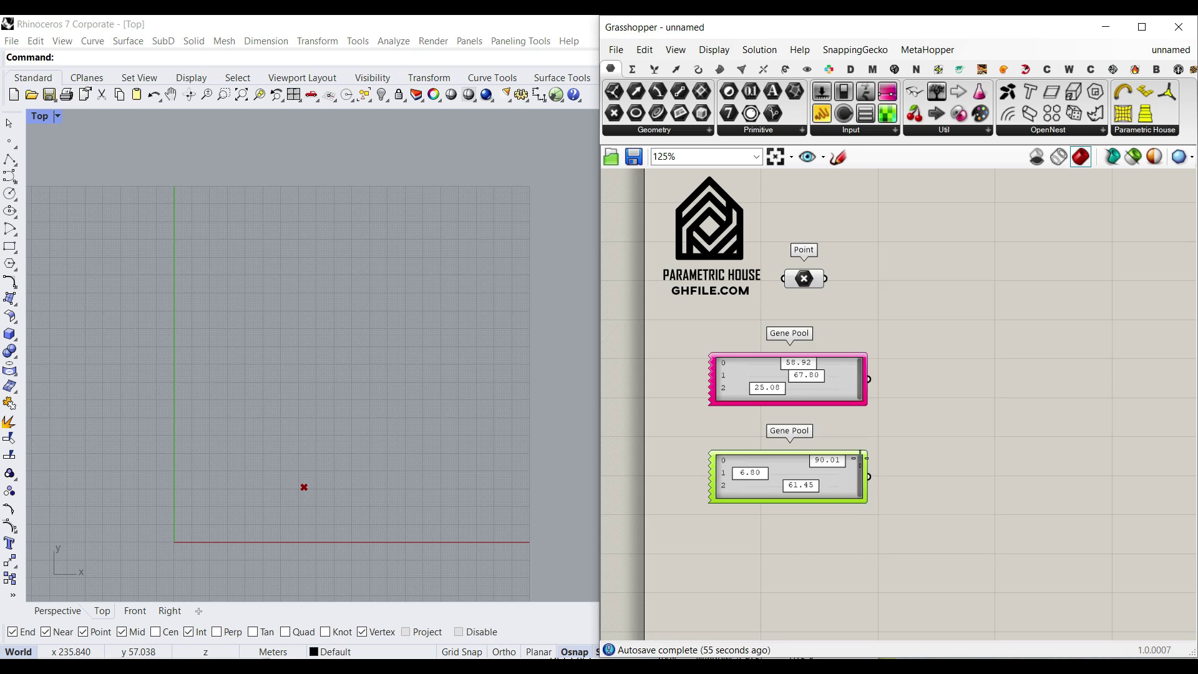
pyautogui.click(305, 462)
# Step: Add a Construct Point component beside the two gene pools, leaving space between them
pyautogui.scroll(1, 848, 376)
pyautogui.click(843, 387)
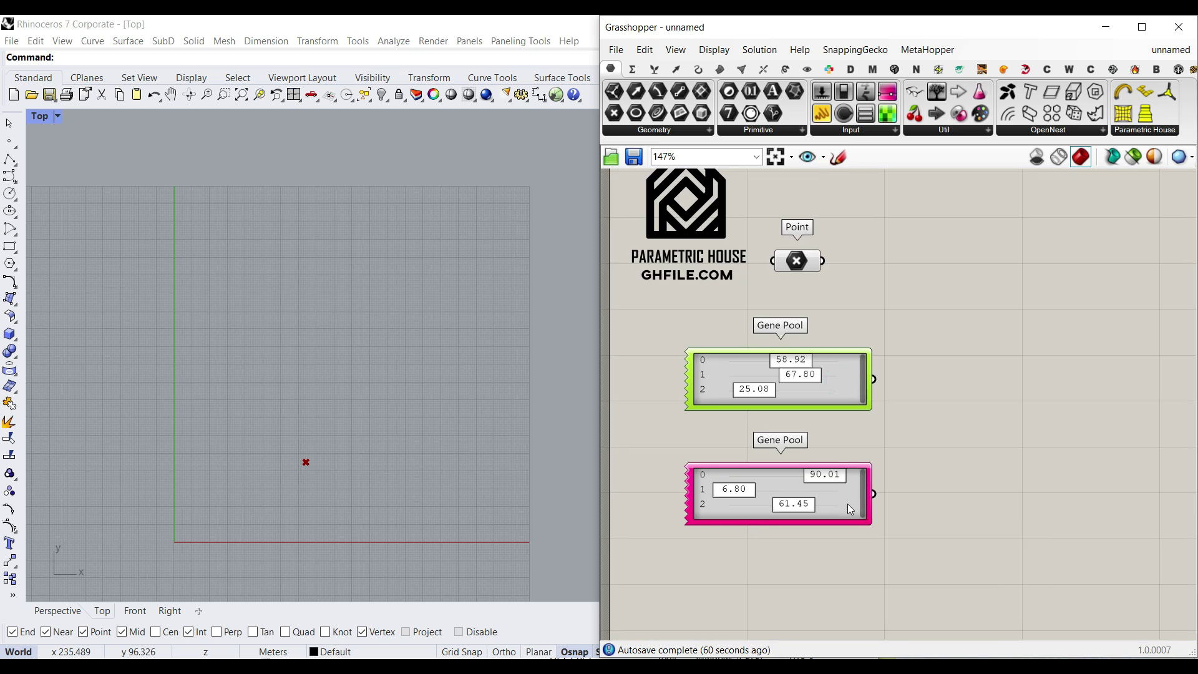
pyautogui.scroll(2, 848, 505)
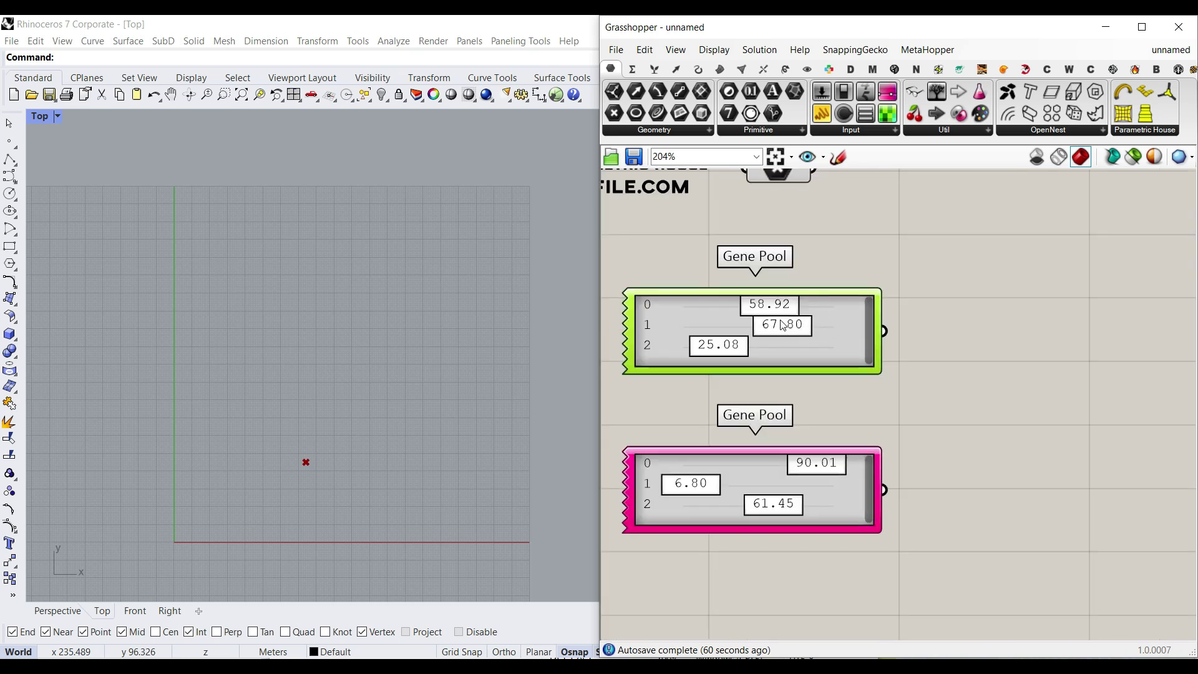
pyautogui.click(675, 69)
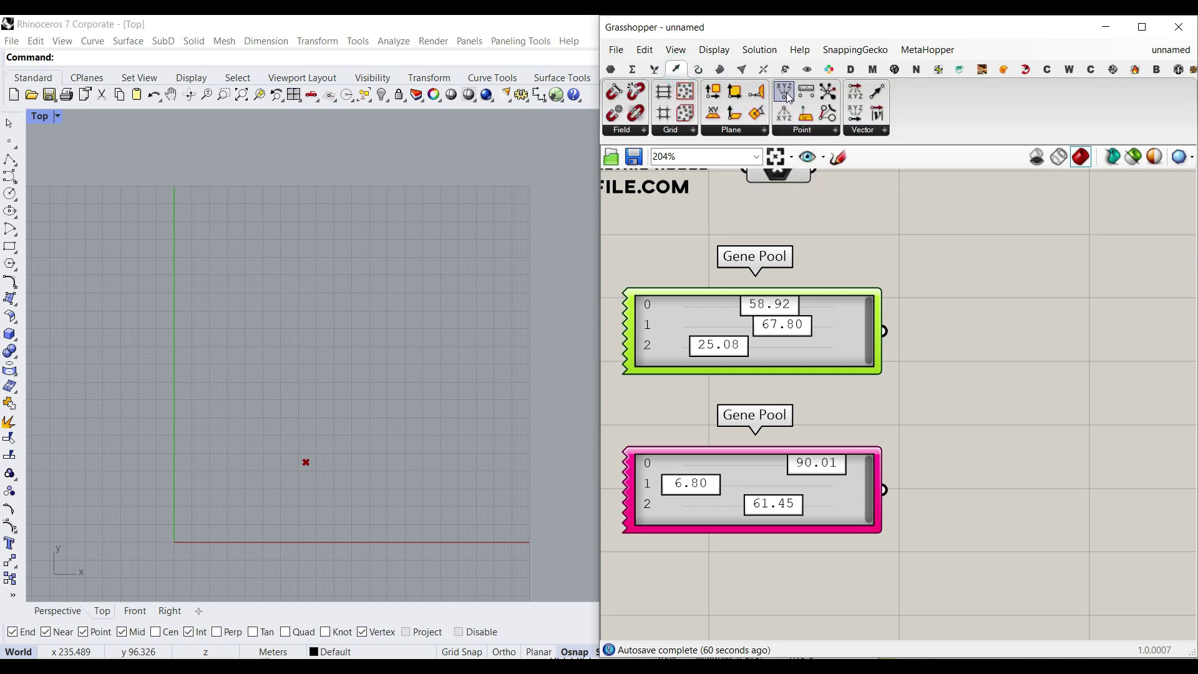
pyautogui.moveTo(784, 92); pyautogui.dragTo(1047, 445)
pyautogui.moveTo(1045, 444); pyautogui.dragTo(959, 436, button='right')
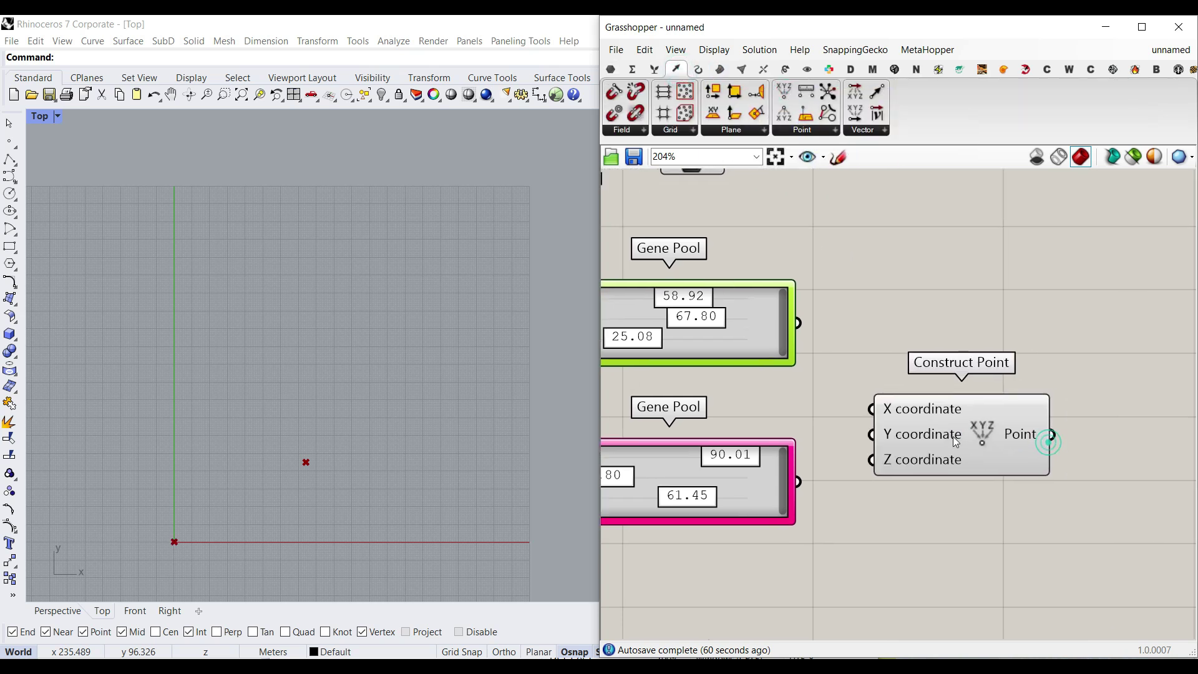
pyautogui.moveTo(954, 431); pyautogui.dragTo(1060, 424)
pyautogui.click(914, 349)
# Step: Connect the upper Gene Pool to Construct Point's X coordinate and the lower Gene Pool to its Y coordinate
pyautogui.moveTo(789, 318); pyautogui.dragTo(977, 402)
pyautogui.moveTo(904, 447); pyautogui.dragTo(977, 428)
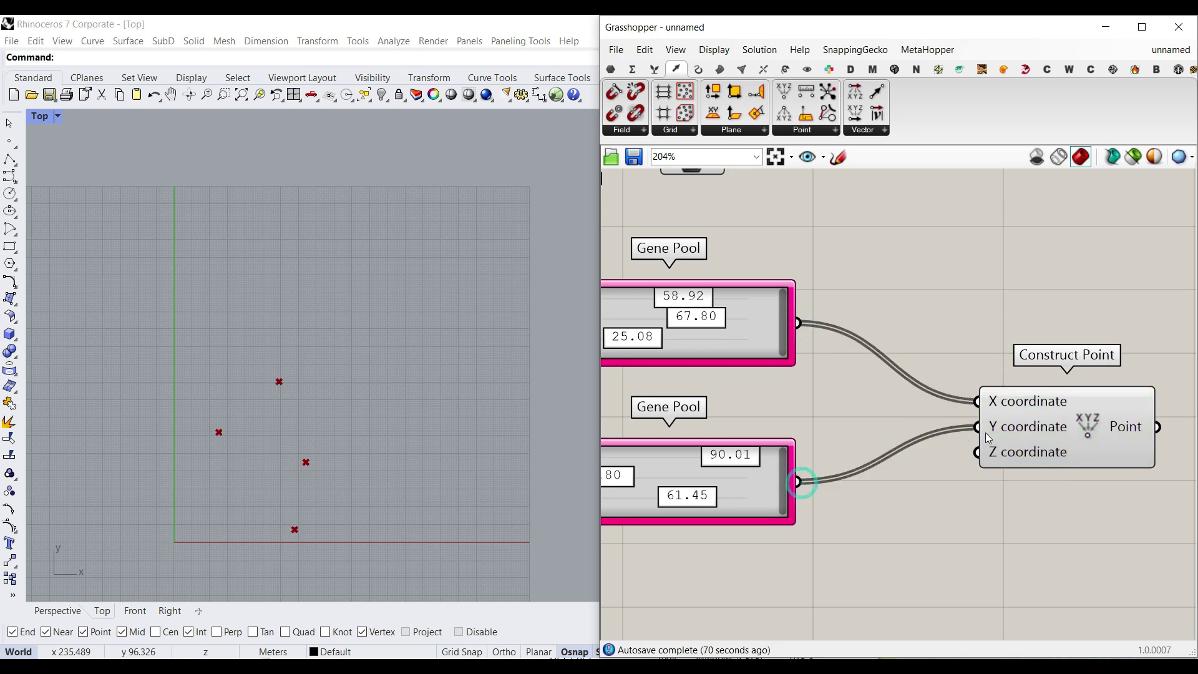
# Step: Select Construct Point to highlight its points and set the upper Gene Pool's values to 85.80, 78.89 and 52.39
pyautogui.click(1022, 427)
pyautogui.scroll(4, 410, 527)
pyautogui.scroll(-2, 220, 447)
pyautogui.moveTo(220, 446); pyautogui.dragTo(308, 413, button='right')
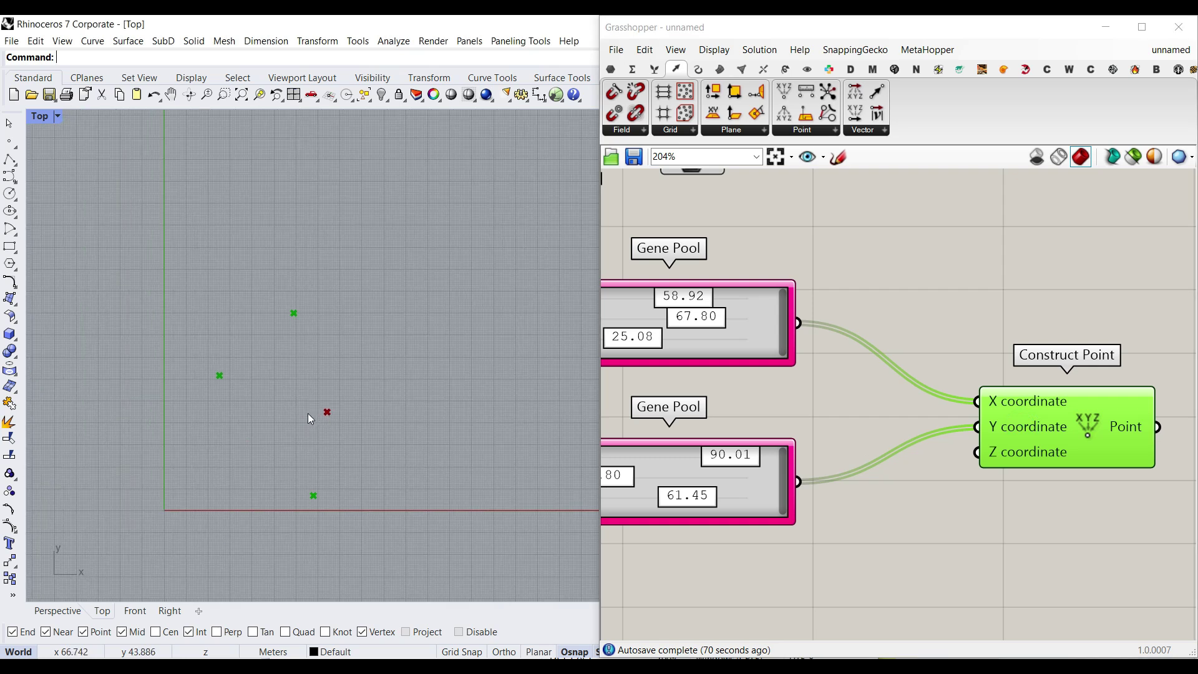
pyautogui.moveTo(686, 302); pyautogui.dragTo(676, 340)
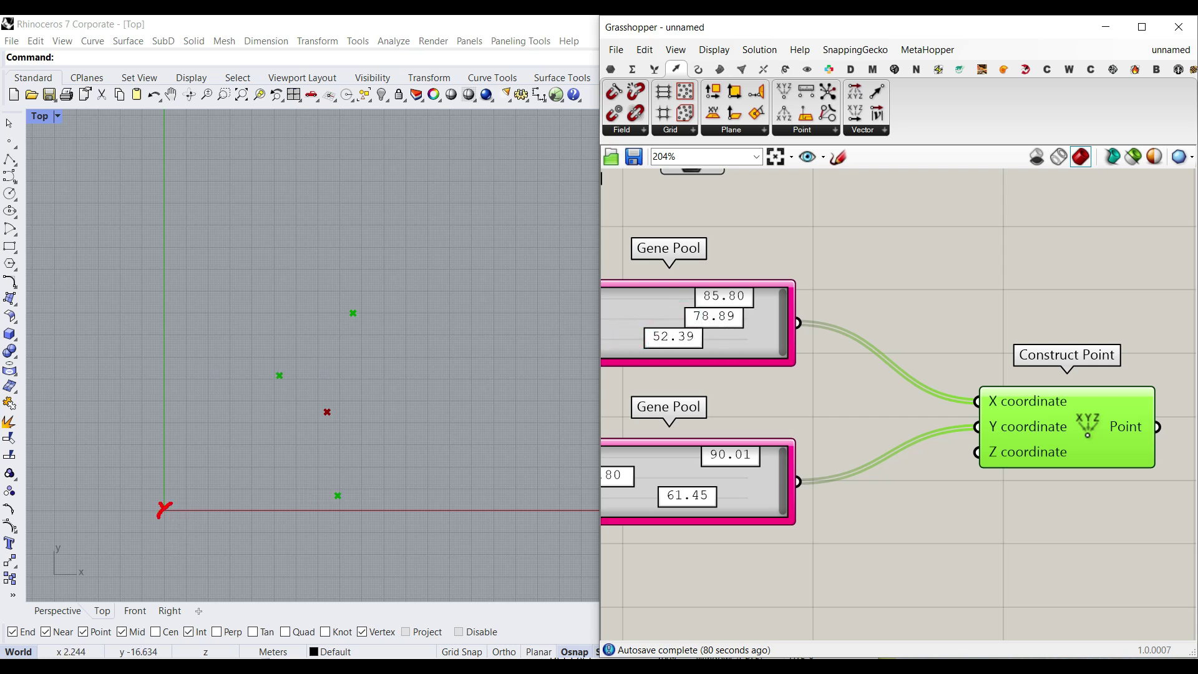
pyautogui.moveTo(165, 510); pyautogui.dragTo(299, 507)
pyautogui.moveTo(169, 376); pyautogui.dragTo(263, 377)
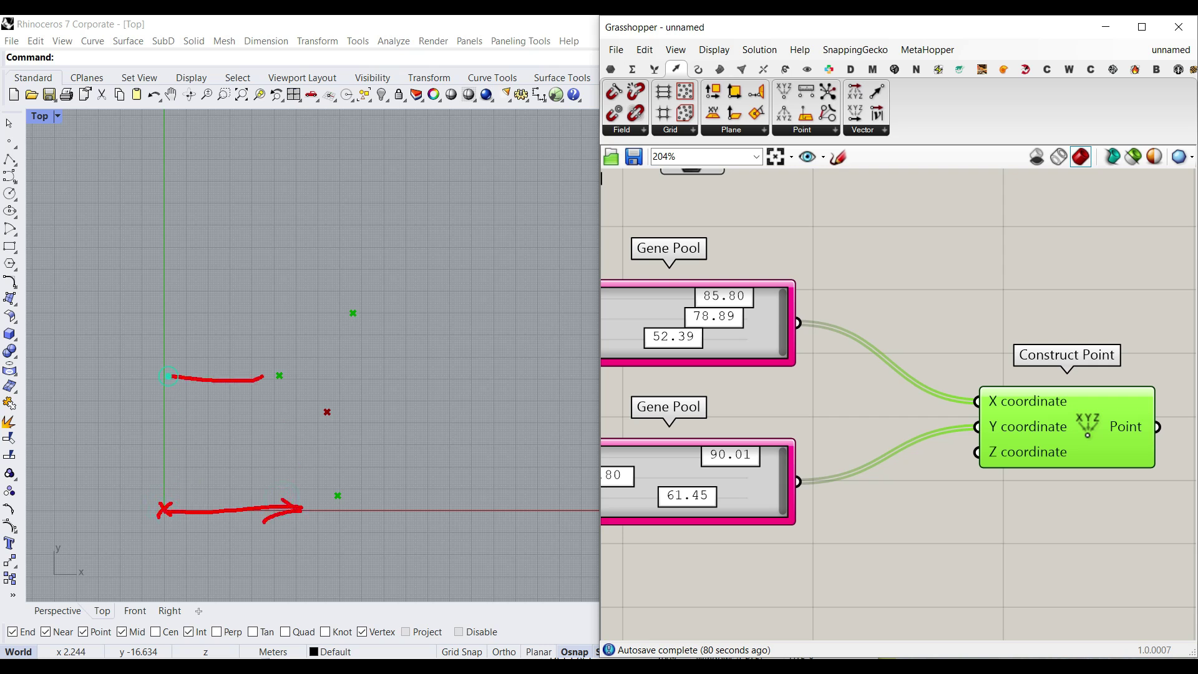
pyautogui.moveTo(181, 309); pyautogui.dragTo(353, 312)
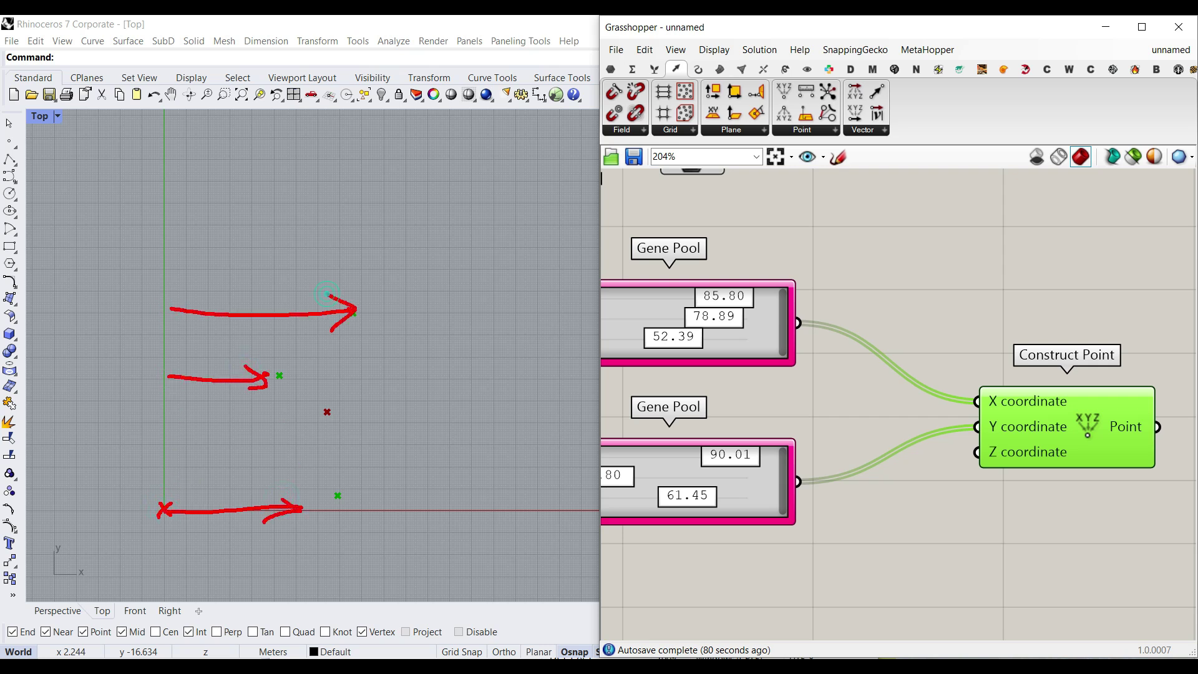
pyautogui.moveTo(750, 288)
pyautogui.mouseDown()
pyautogui.moveTo(680, 301)
pyautogui.moveTo(753, 293)
pyautogui.moveTo(781, 269)
pyautogui.moveTo(824, 298)
pyautogui.mouseUp()
pyautogui.moveTo(746, 325)
pyautogui.mouseDown()
pyautogui.moveTo(842, 321)
pyautogui.moveTo(845, 308)
pyautogui.moveTo(882, 321)
pyautogui.mouseUp()
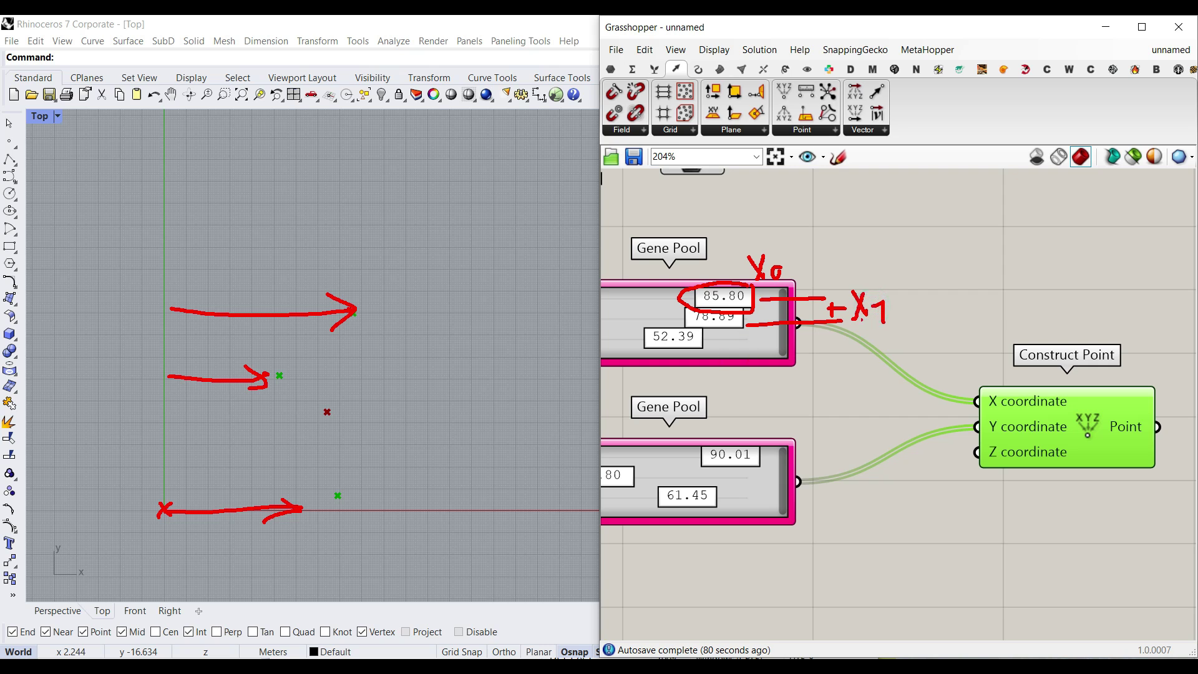
pyautogui.moveTo(707, 345); pyautogui.dragTo(985, 332)
pyautogui.press('Escape')
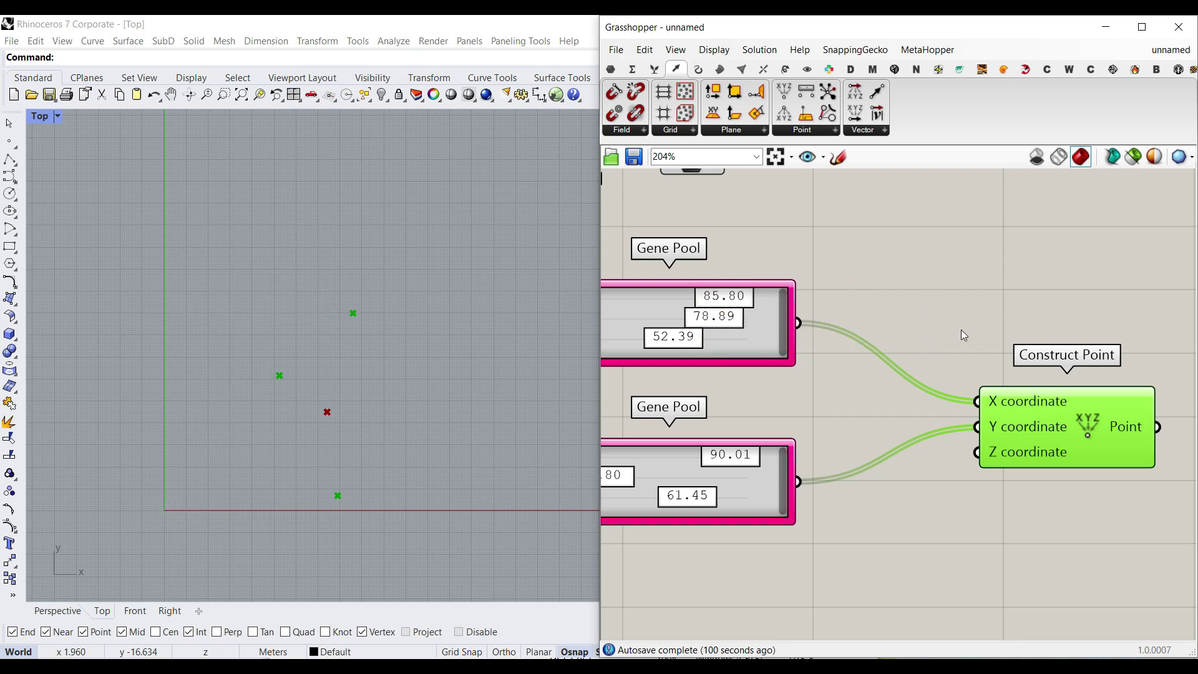
# Step: Add a Mass Addition component between the upper Gene Pool and Construct Point, and connect the pool to its input
pyautogui.click(632, 68)
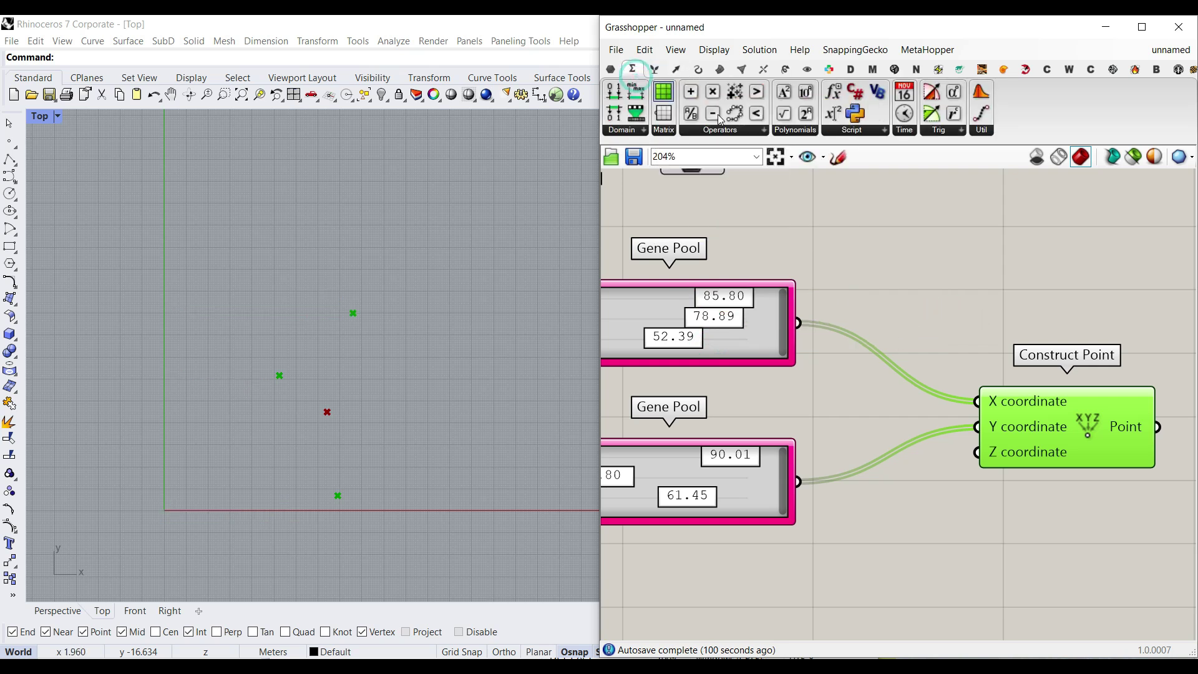
pyautogui.moveTo(736, 96); pyautogui.dragTo(906, 349)
pyautogui.moveTo(795, 344); pyautogui.dragTo(841, 349)
pyautogui.moveTo(972, 366); pyautogui.dragTo(926, 338)
pyautogui.moveTo(912, 335)
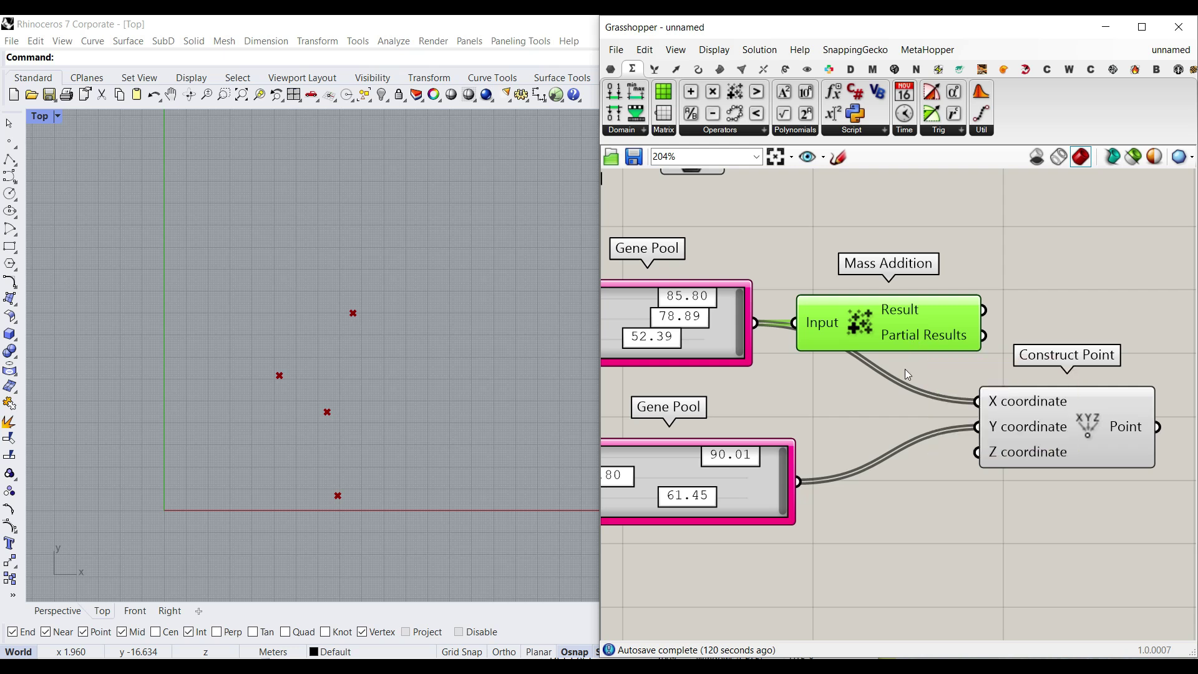
# Step: Disconnect the lower Gene Pool from Construct Point, move Construct Point further away, and duplicate Mass Addition beside the lower pool
pyautogui.moveTo(798, 482); pyautogui.dragTo(945, 446)
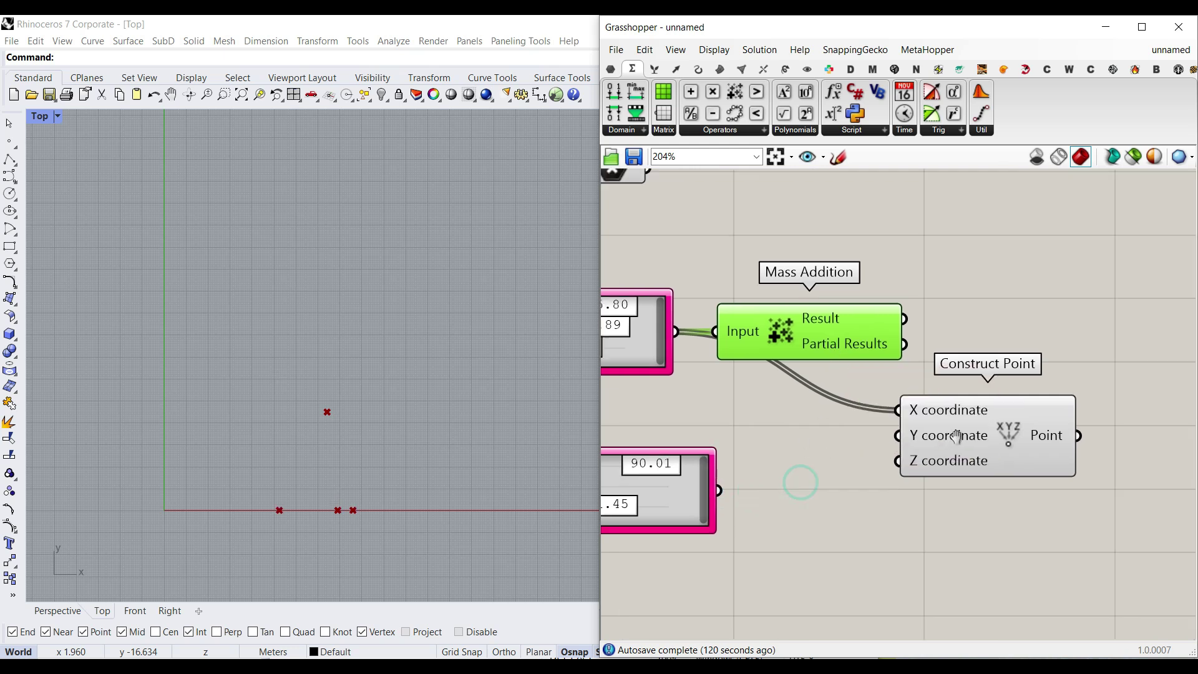
pyautogui.moveTo(957, 408); pyautogui.dragTo(1050, 388)
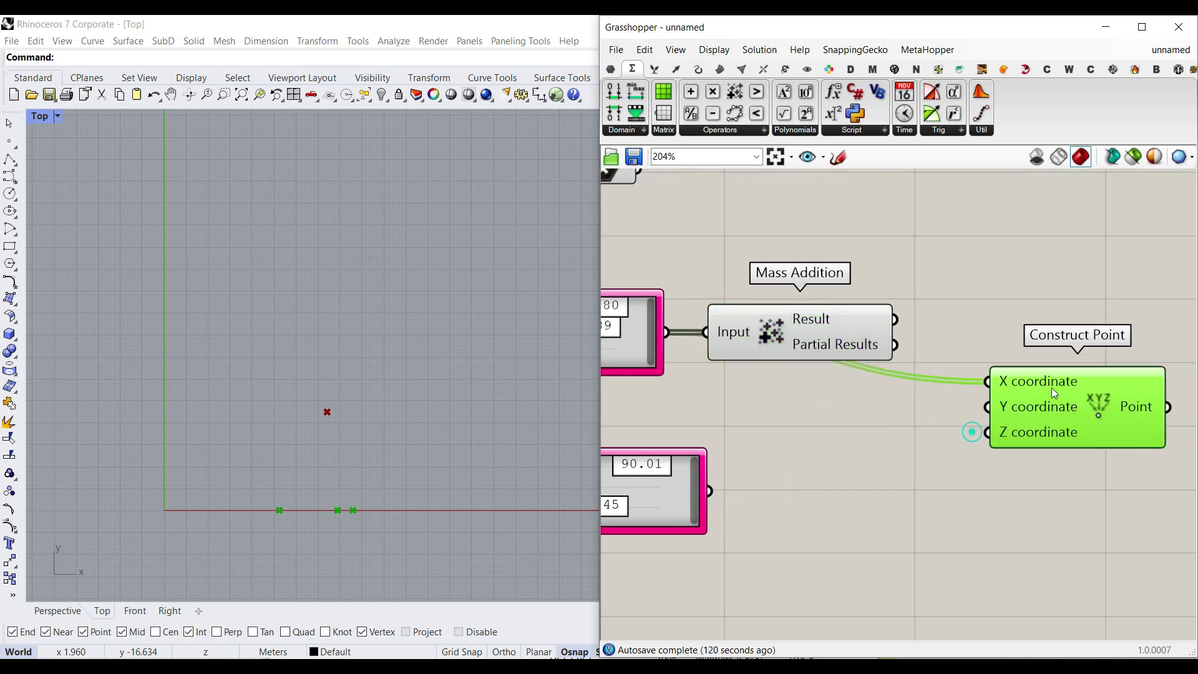
pyautogui.click(813, 347)
pyautogui.keyDown('alt'); pyautogui.moveTo(775, 347); pyautogui.dragTo(809, 457); pyautogui.keyUp('alt')
# Step: Connect the lower Gene Pool to the copied Mass Addition and feed both Partial Results into Construct Point's X and Y coordinates
pyautogui.moveTo(703, 488)
pyautogui.mouseDown()
pyautogui.moveTo(725, 490)
pyautogui.moveTo(697, 489)
pyautogui.mouseUp()
pyautogui.moveTo(703, 491); pyautogui.dragTo(740, 442)
pyautogui.moveTo(813, 437); pyautogui.dragTo(809, 484)
pyautogui.moveTo(927, 506); pyautogui.dragTo(986, 407)
# Step: Set the upper Gene Pool's values to 32.57, 65.45 and 69.44, and the lower one's to 43.31, 67.28 and 69.87
pyautogui.scroll(-5, 428, 454)
pyautogui.moveTo(854, 388); pyautogui.dragTo(988, 404, button='right')
pyautogui.scroll(1, 732, 345)
pyautogui.moveTo(735, 318); pyautogui.dragTo(687, 374)
pyautogui.moveTo(703, 471); pyautogui.dragTo(793, 432, button='right')
pyautogui.moveTo(861, 467); pyautogui.dragTo(783, 476)
pyautogui.moveTo(717, 489); pyautogui.dragTo(818, 507)
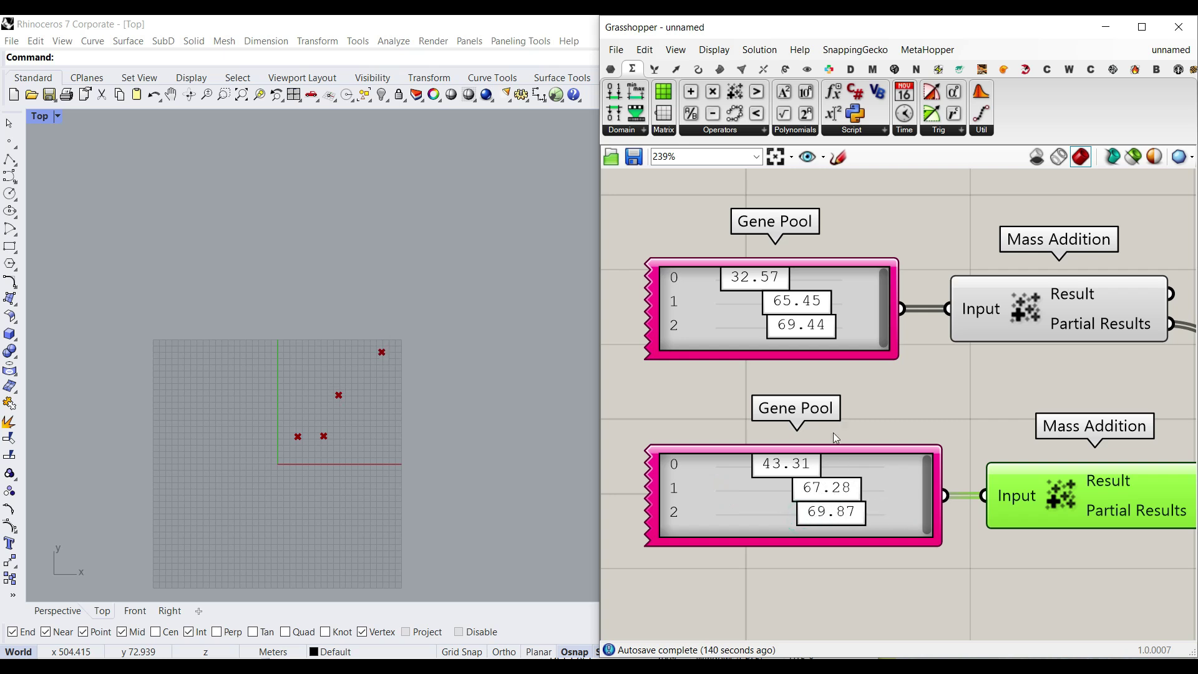
# Step: Set the lower Gene Pool's gene count to 5, enlarge it to show all genes, and set the last two to 76.15 and 58.92
pyautogui.click(871, 499)
pyautogui.doubleClick(911, 471)
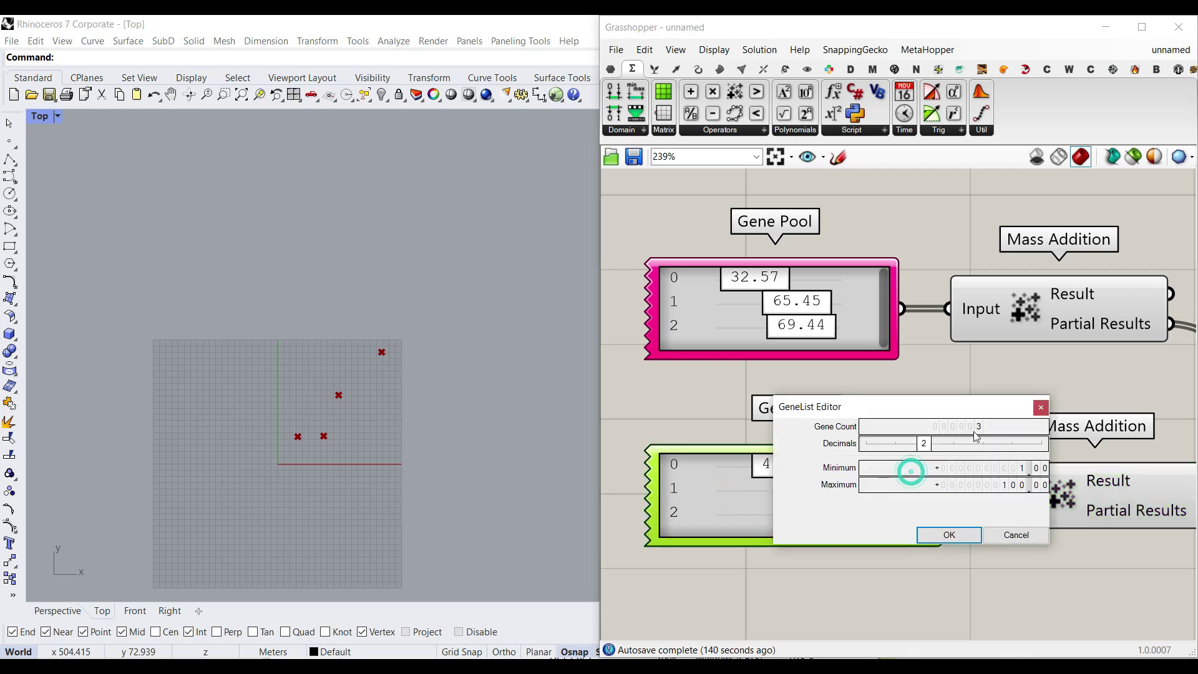
pyautogui.moveTo(977, 431); pyautogui.dragTo(979, 406)
pyautogui.click(932, 535)
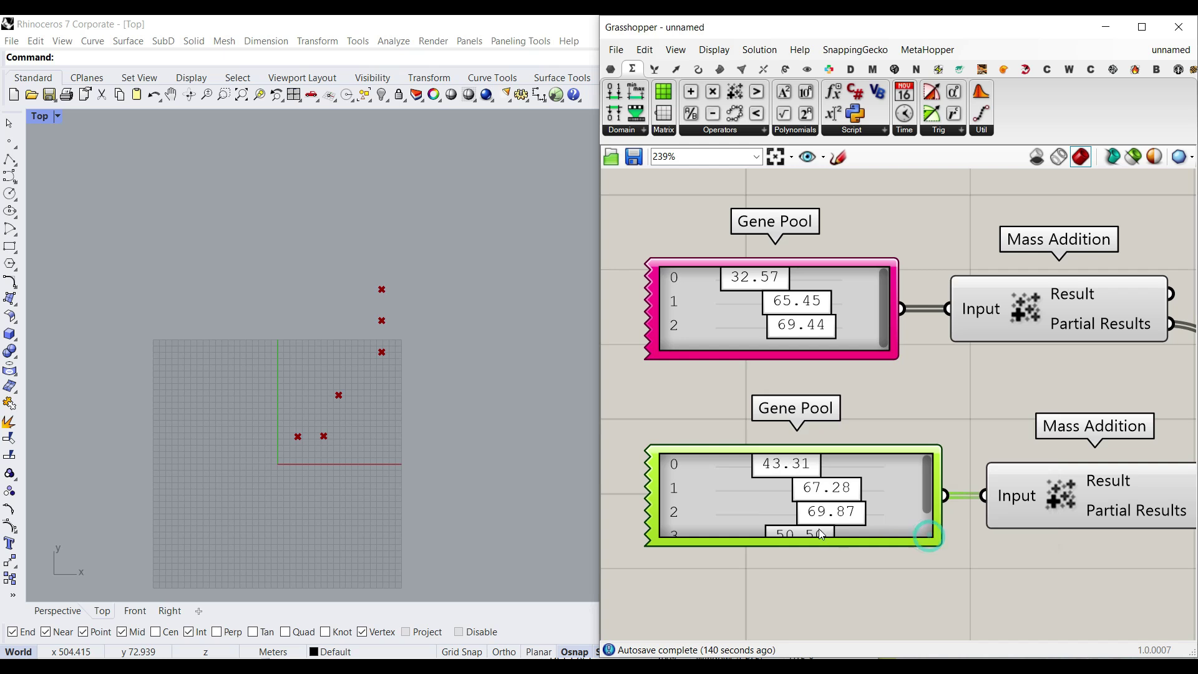
pyautogui.moveTo(819, 540); pyautogui.dragTo(810, 563)
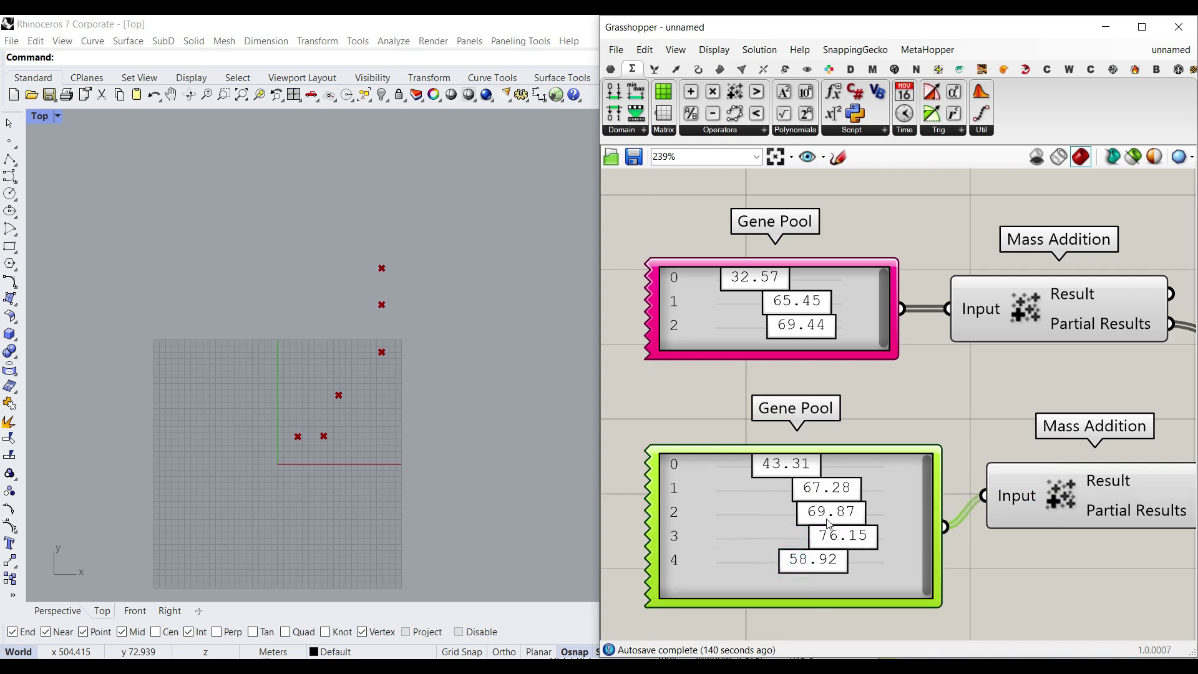
pyautogui.keyDown('ctrl'); pyautogui.moveTo(644, 259); pyautogui.dragTo(900, 354); pyautogui.keyUp('ctrl')
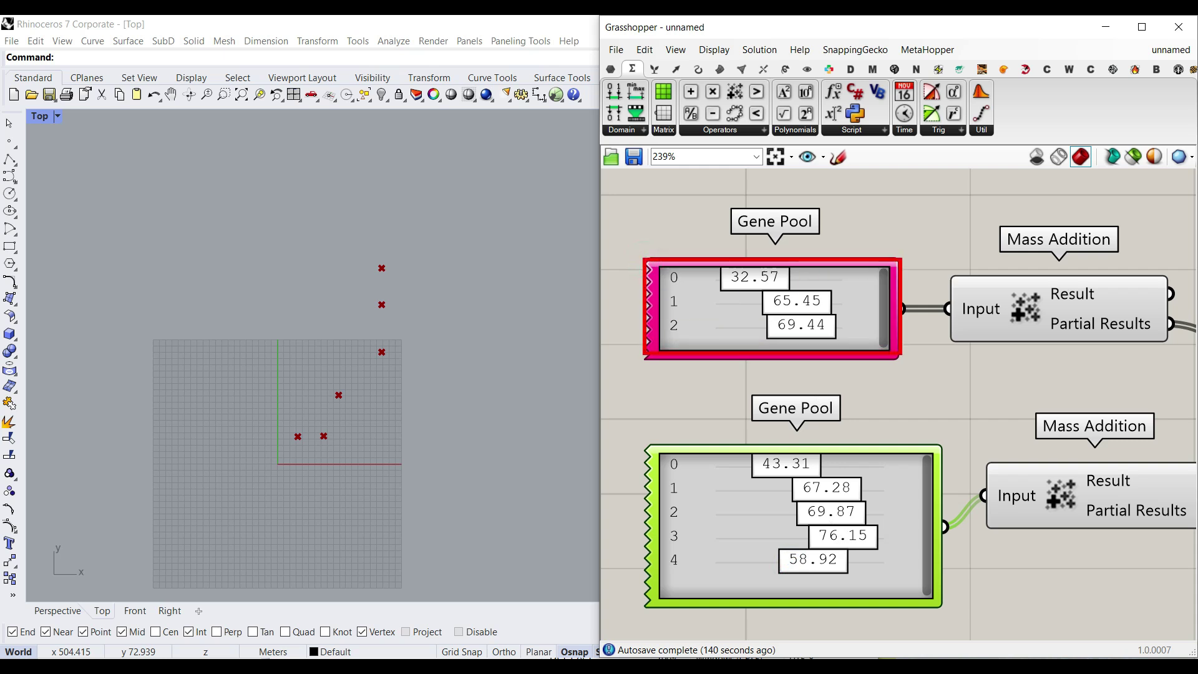
pyautogui.moveTo(644, 456)
pyautogui.keyDown('ctrl'); pyautogui.mouseDown()
pyautogui.moveTo(784, 516)
pyautogui.moveTo(942, 526)
pyautogui.mouseUp(); pyautogui.keyUp('ctrl')
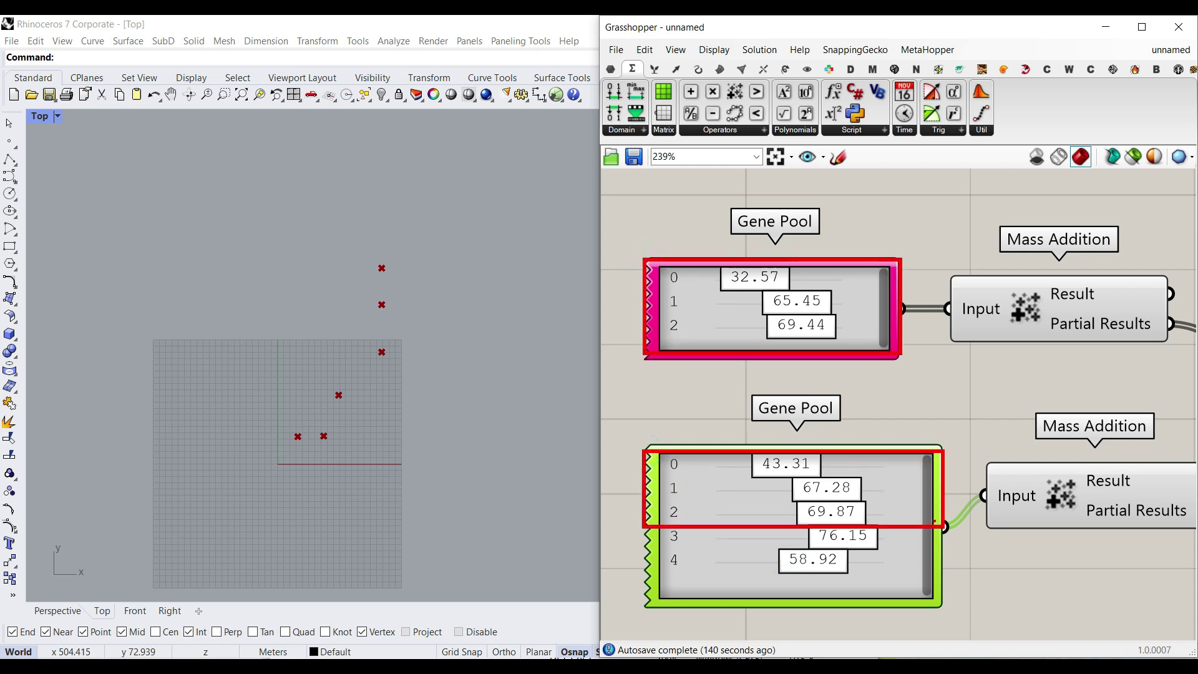
pyautogui.moveTo(801, 279)
pyautogui.mouseDown()
pyautogui.moveTo(894, 401)
pyautogui.moveTo(816, 467)
pyautogui.mouseUp()
pyautogui.moveTo(835, 304)
pyautogui.mouseDown()
pyautogui.moveTo(885, 337)
pyautogui.moveTo(914, 443)
pyautogui.moveTo(867, 485)
pyautogui.mouseUp()
pyautogui.moveTo(837, 326)
pyautogui.mouseDown()
pyautogui.moveTo(891, 442)
pyautogui.moveTo(867, 522)
pyautogui.mouseUp()
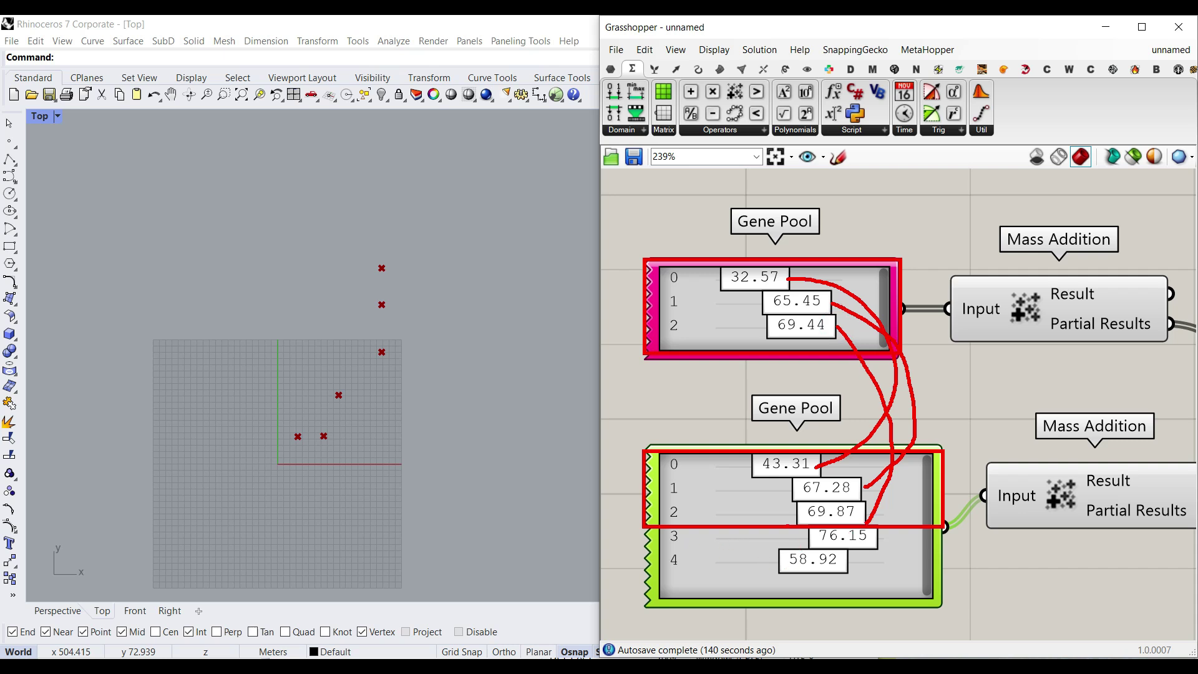
pyautogui.moveTo(843, 321)
pyautogui.mouseDown()
pyautogui.moveTo(750, 334)
pyautogui.moveTo(835, 336)
pyautogui.mouseUp()
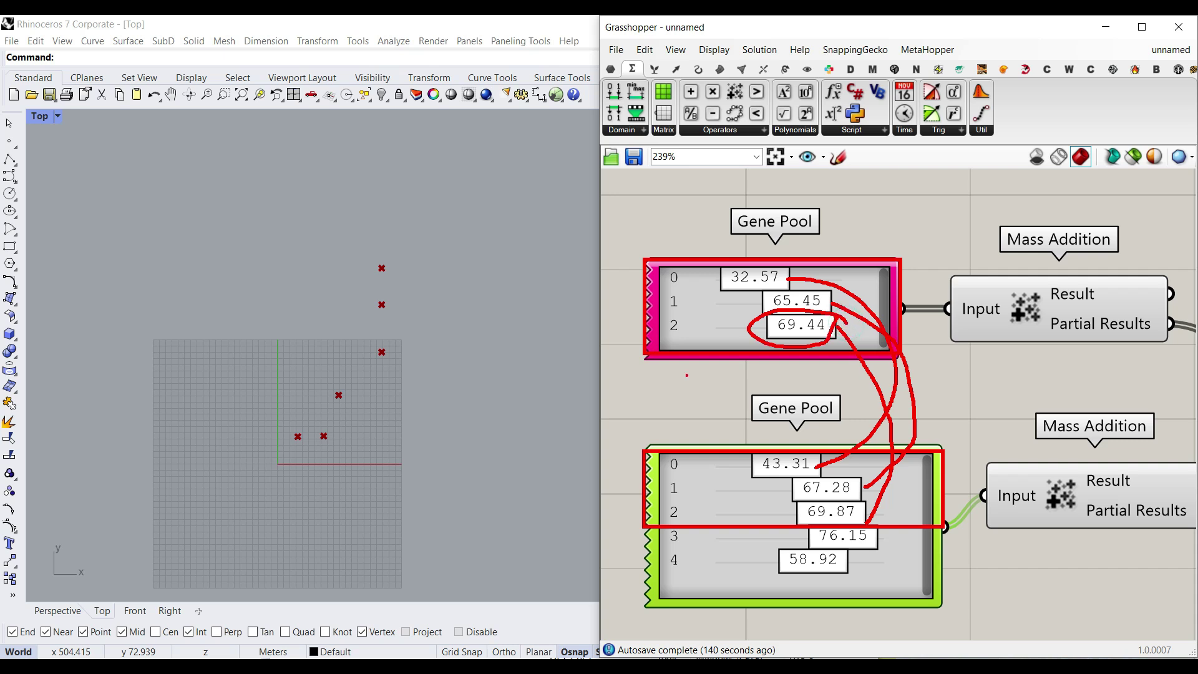
pyautogui.moveTo(651, 392); pyautogui.dragTo(661, 392)
pyautogui.moveTo(665, 393)
pyautogui.mouseDown()
pyautogui.moveTo(687, 381)
pyautogui.moveTo(709, 405)
pyautogui.moveTo(700, 412)
pyautogui.mouseUp()
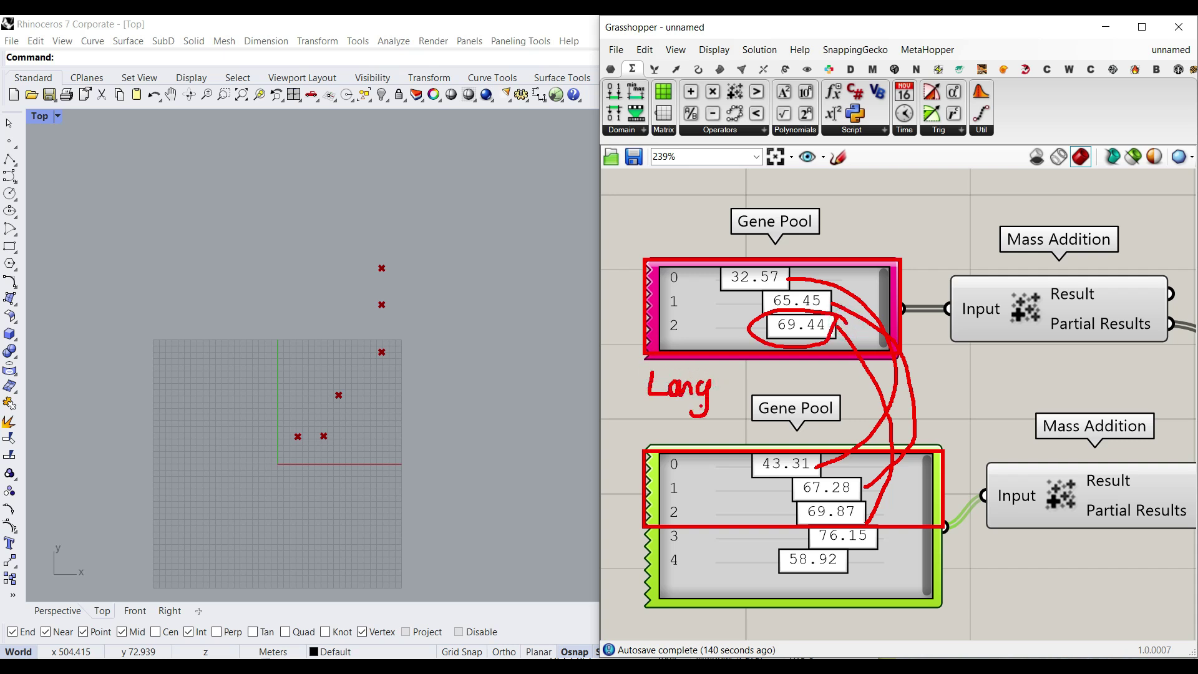
pyautogui.press('Escape')
# Step: Graft Construct Point's X coordinate input and inspect the data structure of its Point output
pyautogui.moveTo(1035, 395); pyautogui.dragTo(845, 380, button='right')
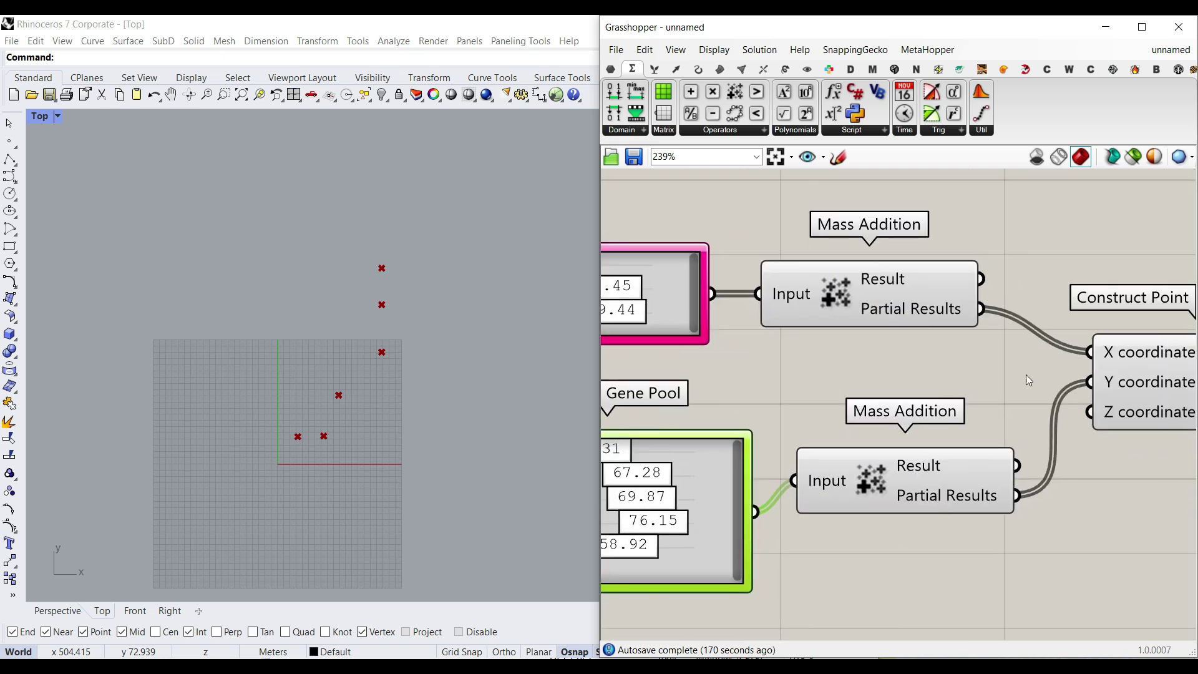
pyautogui.moveTo(1026, 374); pyautogui.dragTo(818, 392, button='right')
pyautogui.rightClick(908, 370)
pyautogui.click(918, 482)
pyautogui.moveTo(965, 420); pyautogui.dragTo(825, 427, button='right')
pyautogui.click(861, 384)
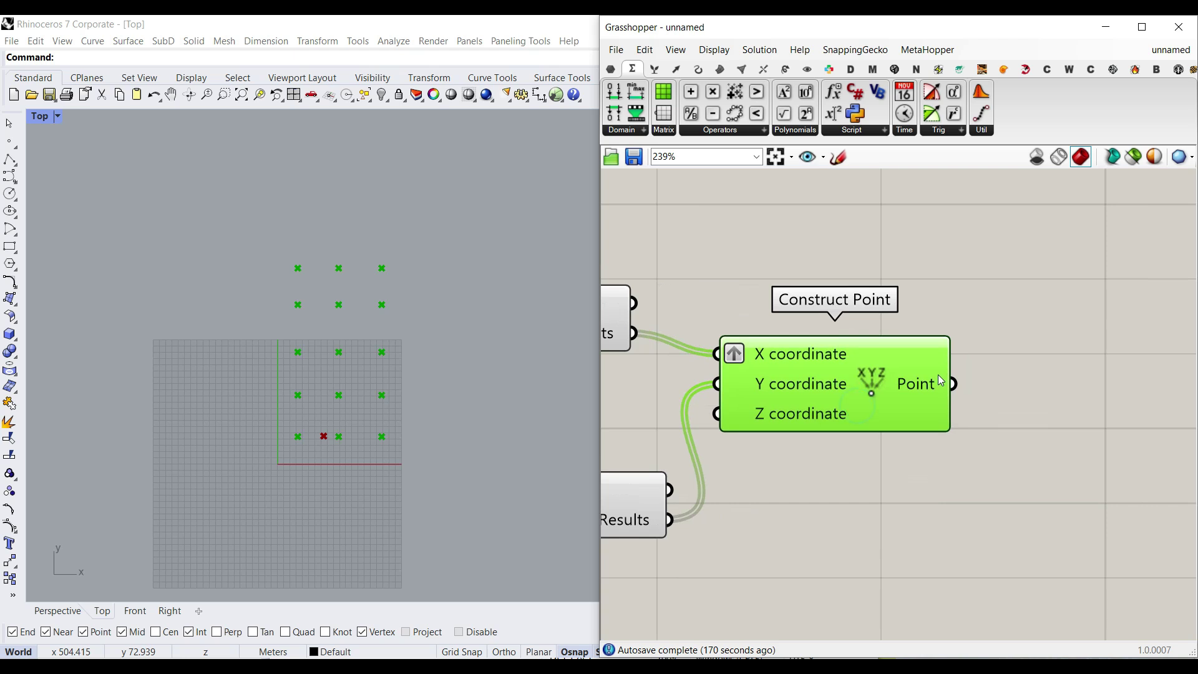
pyautogui.moveTo(939, 376)
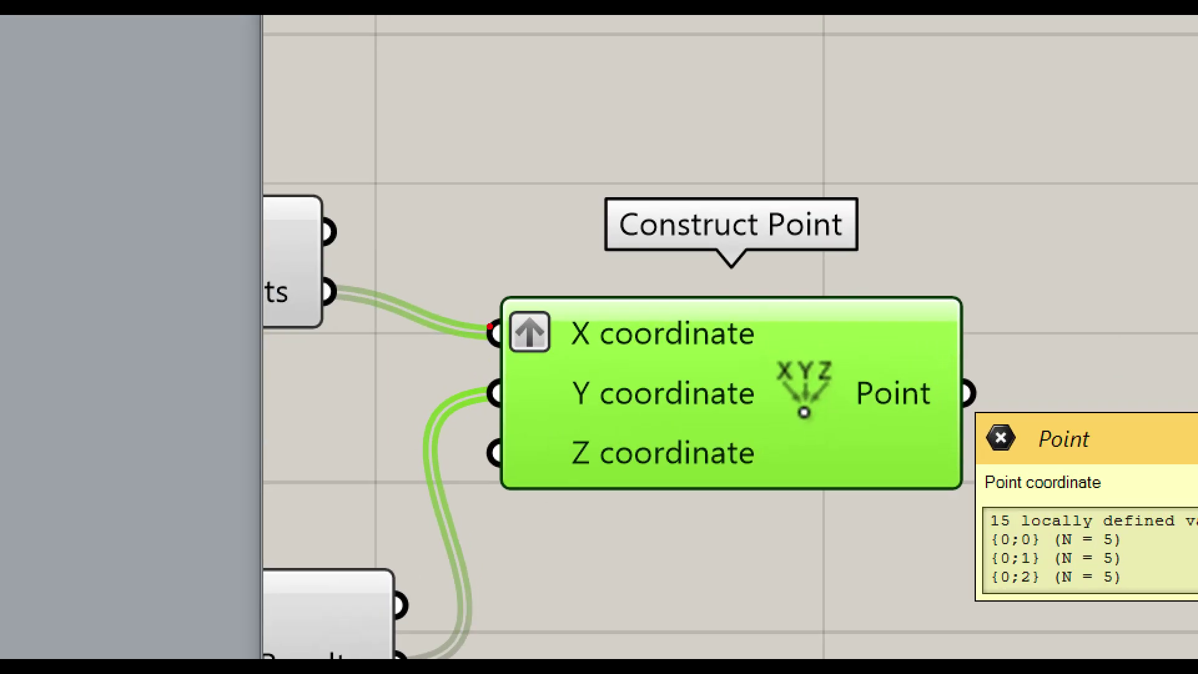
pyautogui.moveTo(597, 291)
pyautogui.mouseDown()
pyautogui.moveTo(522, 303)
pyautogui.moveTo(596, 289)
pyautogui.mouseUp()
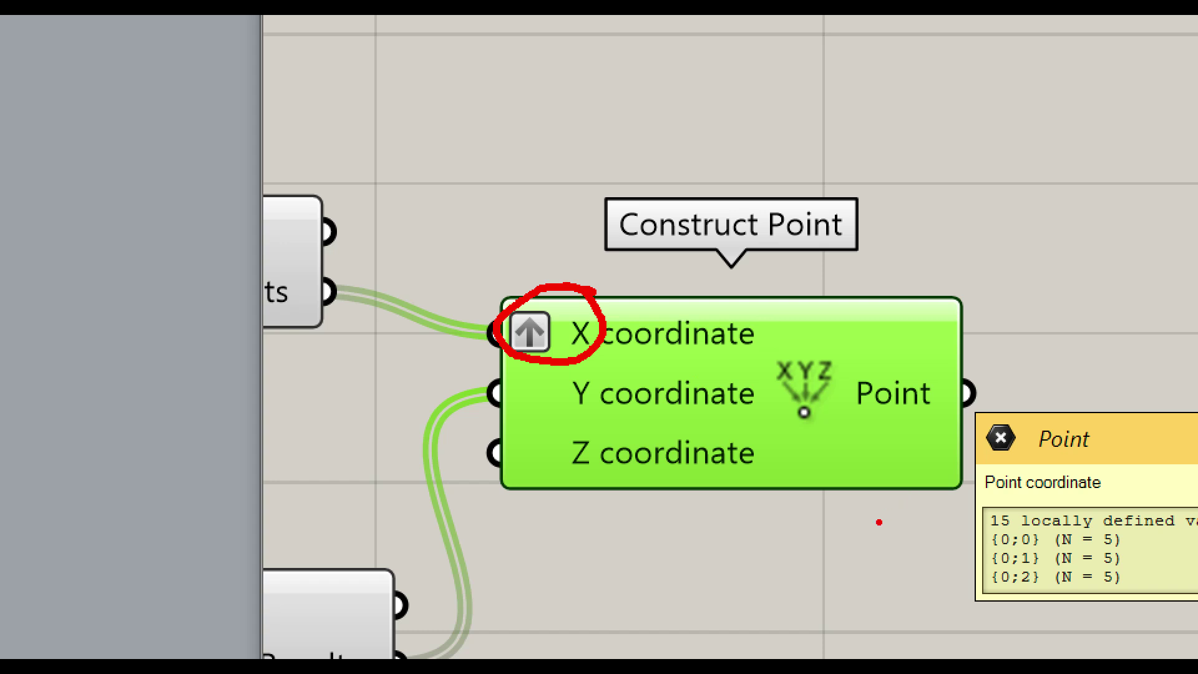
pyautogui.press('Escape')
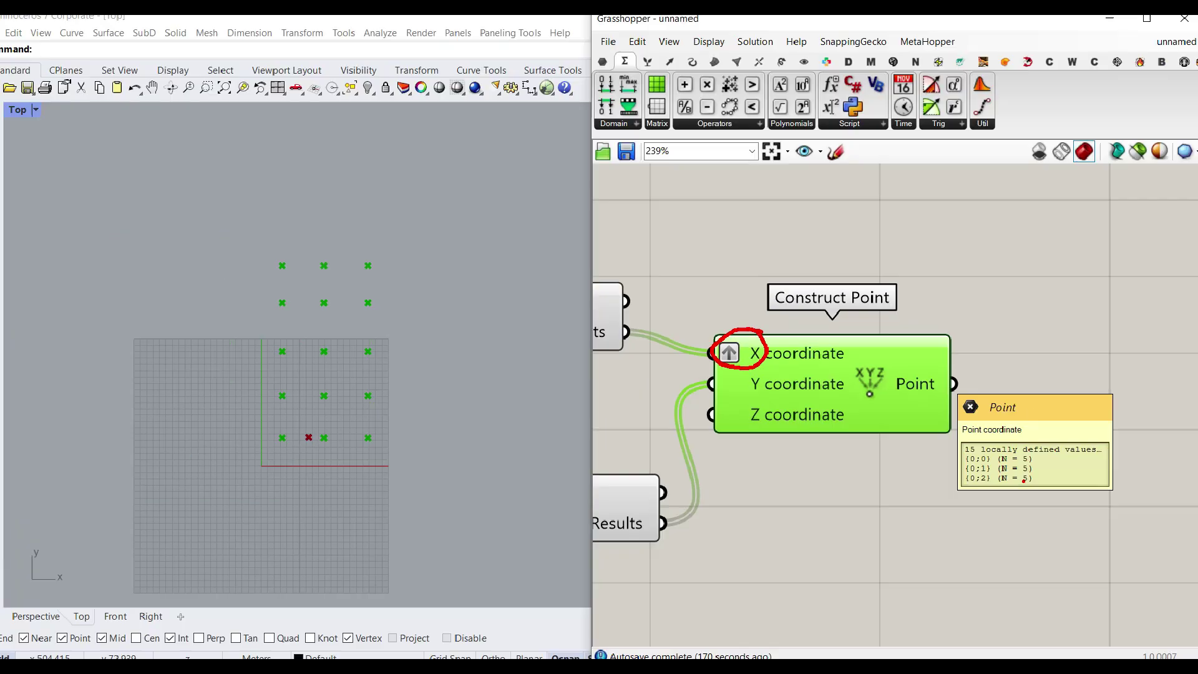
pyautogui.moveTo(746, 412); pyautogui.dragTo(912, 404, button='right')
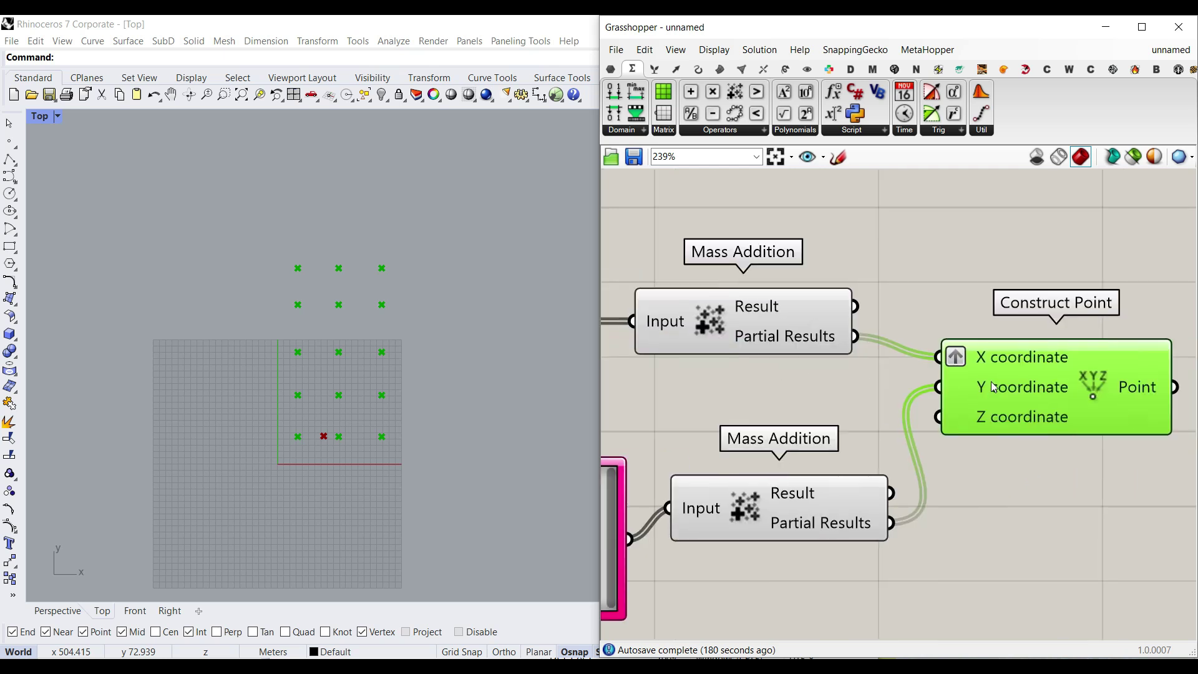
pyautogui.moveTo(1005, 361); pyautogui.dragTo(822, 364, button='right')
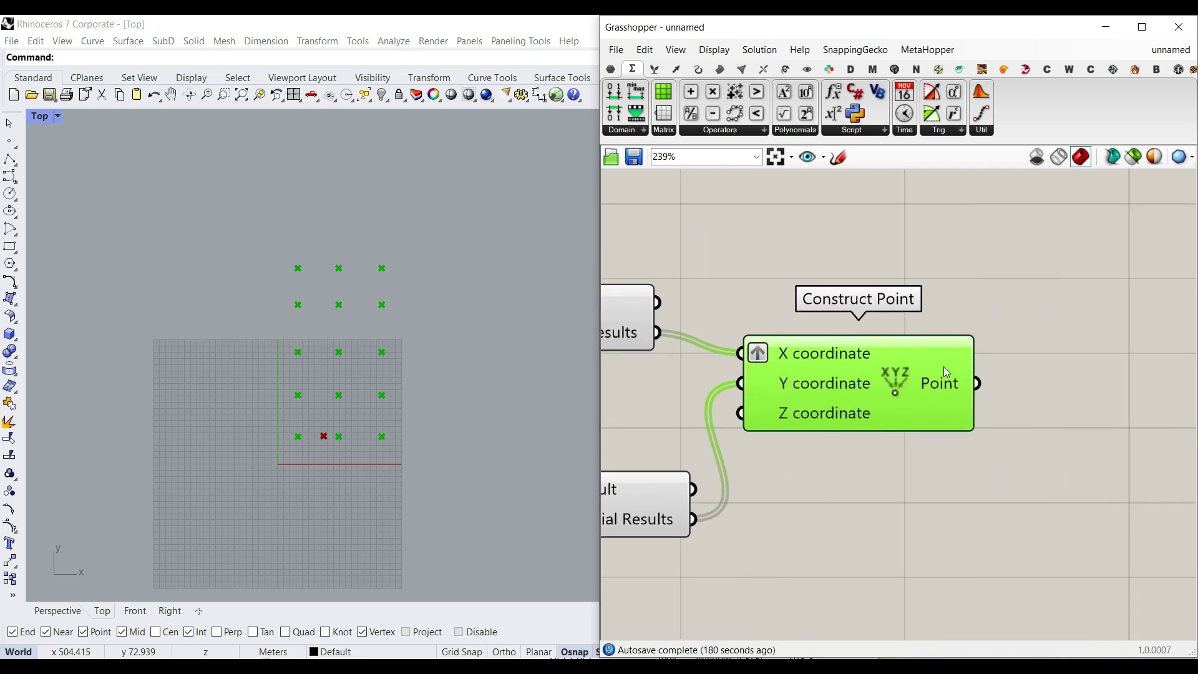
# Step: Remove the graft from Construct Point's X coordinate and graft its Y coordinate instead
pyautogui.rightClick(806, 354)
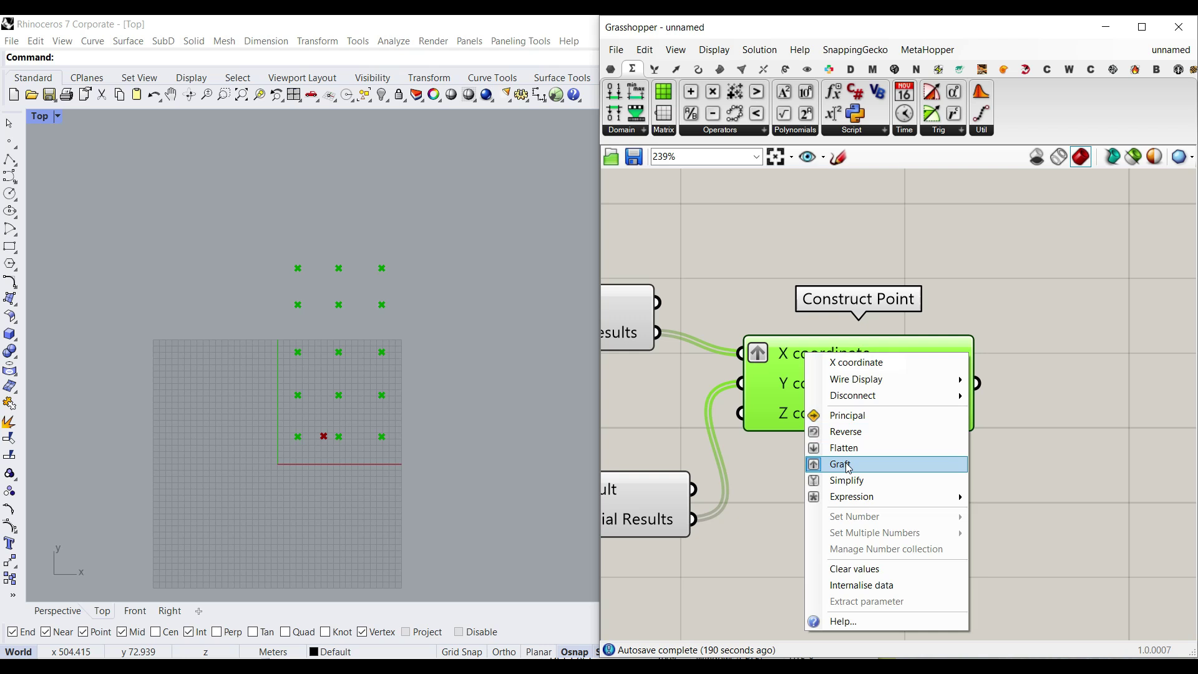
pyautogui.click(846, 463)
pyautogui.rightClick(799, 384)
pyautogui.click(840, 488)
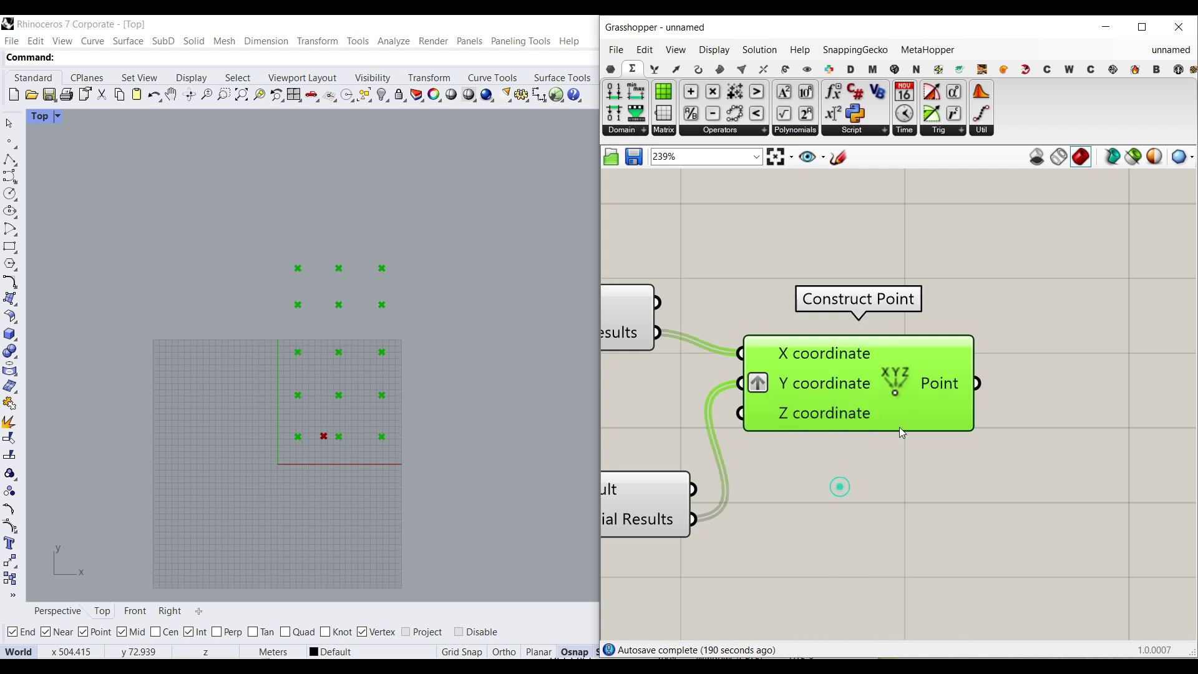
pyautogui.moveTo(938, 388)
# Step: Add a PolyLine component after Construct Point and connect the Point output to its Vertices input
pyautogui.moveTo(811, 362); pyautogui.dragTo(694, 364, button='right')
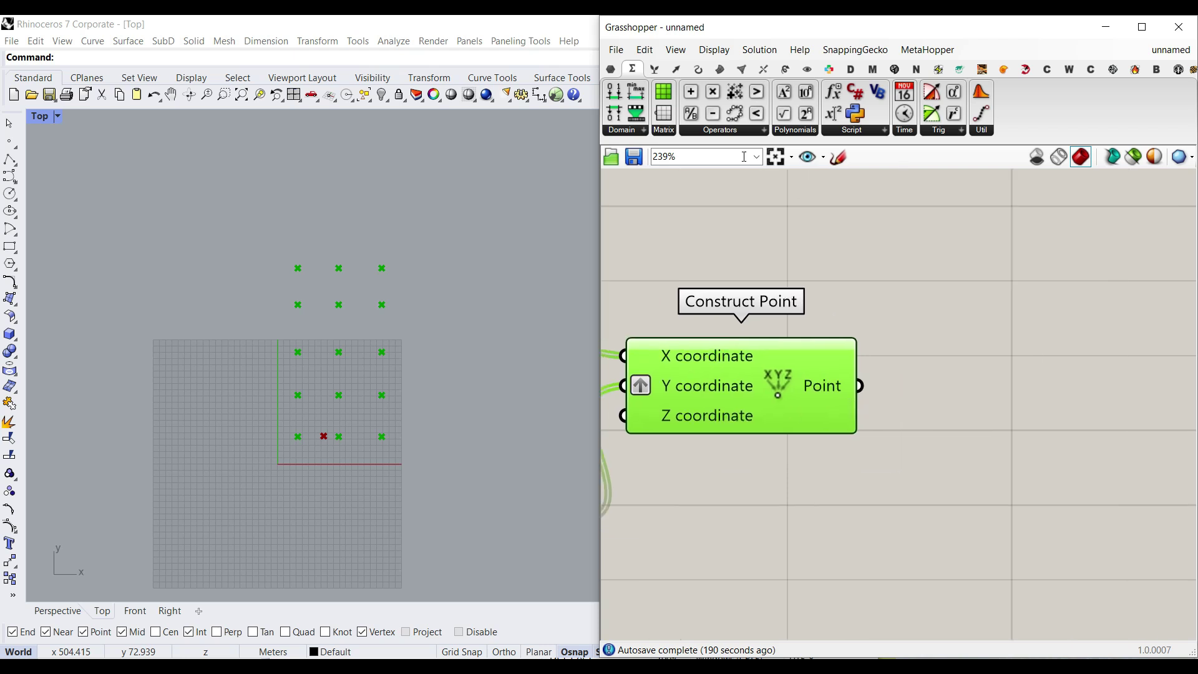
pyautogui.click(700, 69)
pyautogui.moveTo(992, 113); pyautogui.dragTo(1017, 382)
pyautogui.moveTo(861, 386); pyautogui.dragTo(917, 370)
pyautogui.moveTo(992, 383); pyautogui.dragTo(1008, 362)
# Step: Add a Flip Matrix component below the PolyLine wire and connect Construct Point's output to its Data input
pyautogui.doubleClick(956, 490)
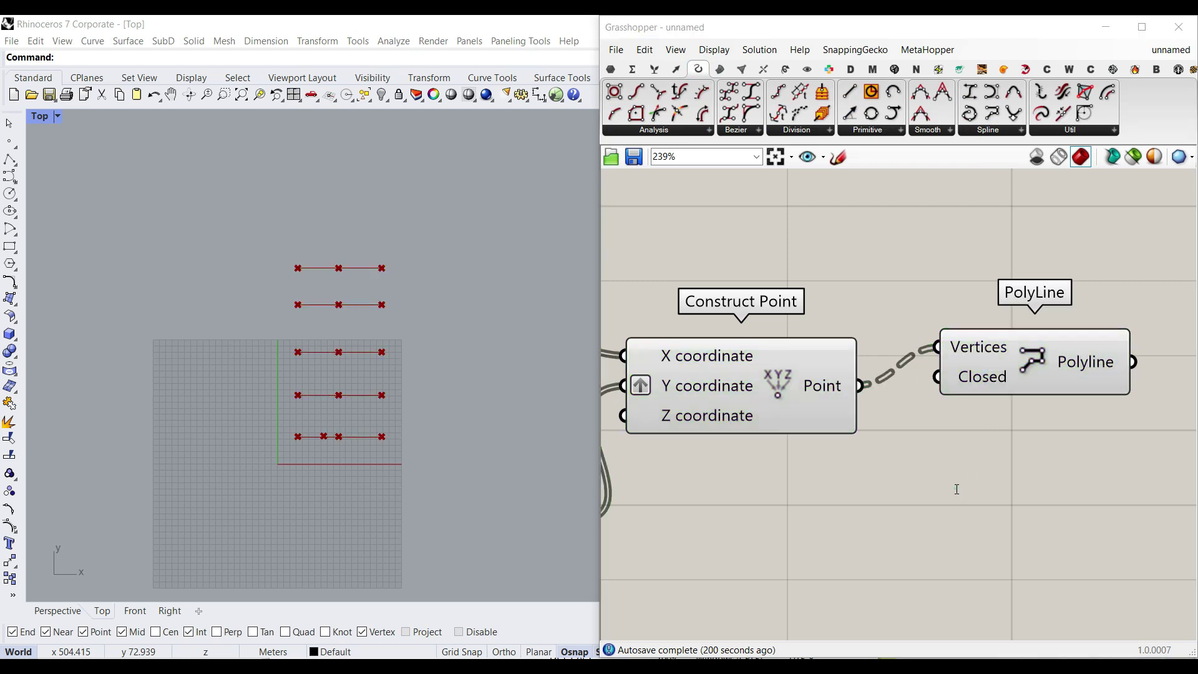
pyautogui.write('FLIP')
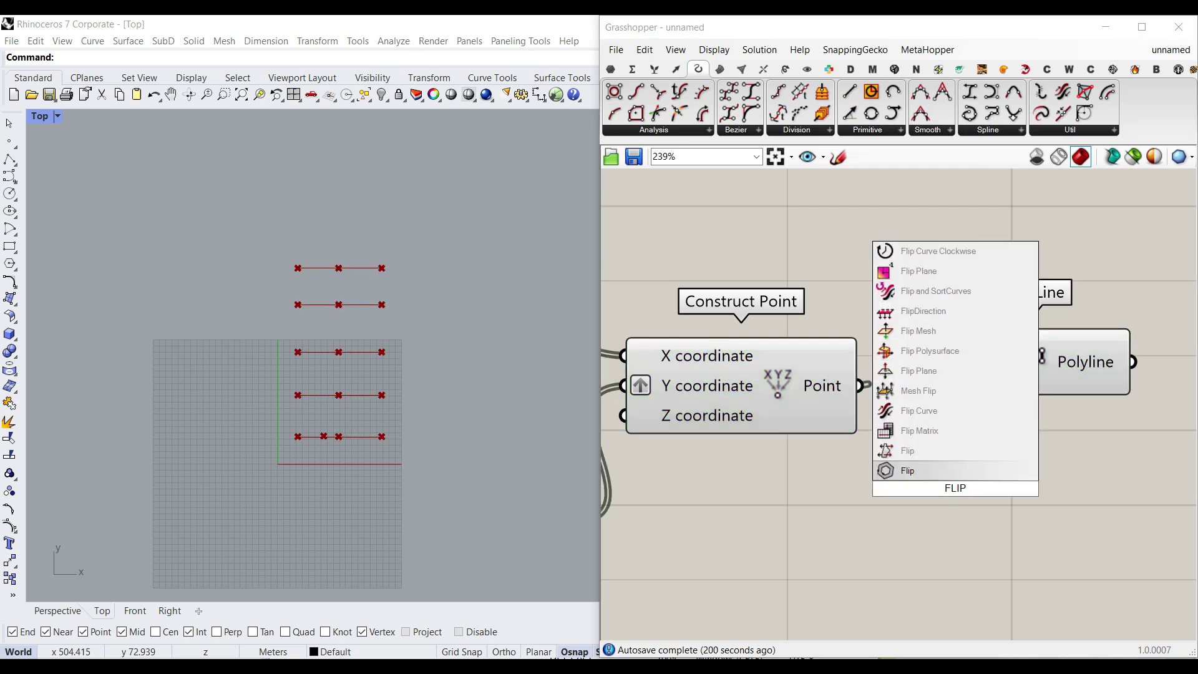
pyautogui.click(949, 430)
pyautogui.moveTo(861, 385); pyautogui.dragTo(881, 489)
# Step: Duplicate the PolyLine component below the original and connect Flip Matrix's Data output to the copy's Vertices
pyautogui.moveTo(947, 460); pyautogui.dragTo(783, 420, button='right')
pyautogui.scroll(-3, 782, 420)
pyautogui.moveTo(826, 355); pyautogui.dragTo(904, 426)
pyautogui.moveTo(904, 393); pyautogui.dragTo(1004, 395, button='right')
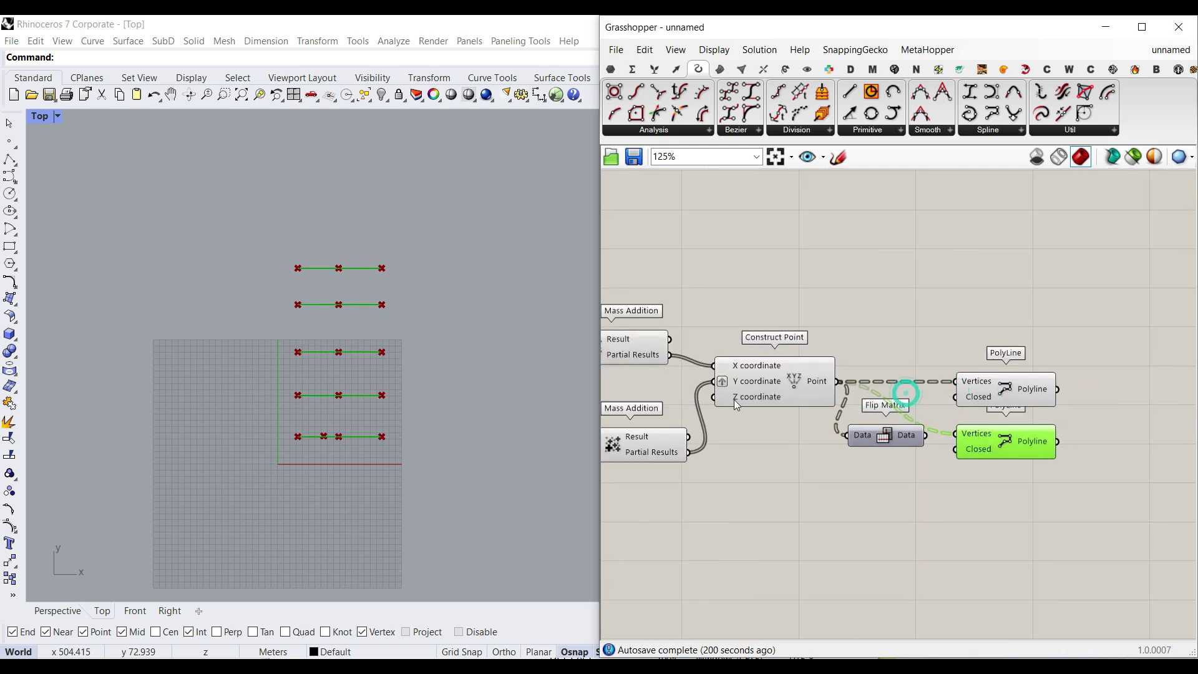
pyautogui.scroll(2, 731, 391)
pyautogui.moveTo(742, 375); pyautogui.dragTo(662, 369, button='right')
pyautogui.scroll(2, 909, 455)
pyautogui.moveTo(925, 444); pyautogui.dragTo(976, 447)
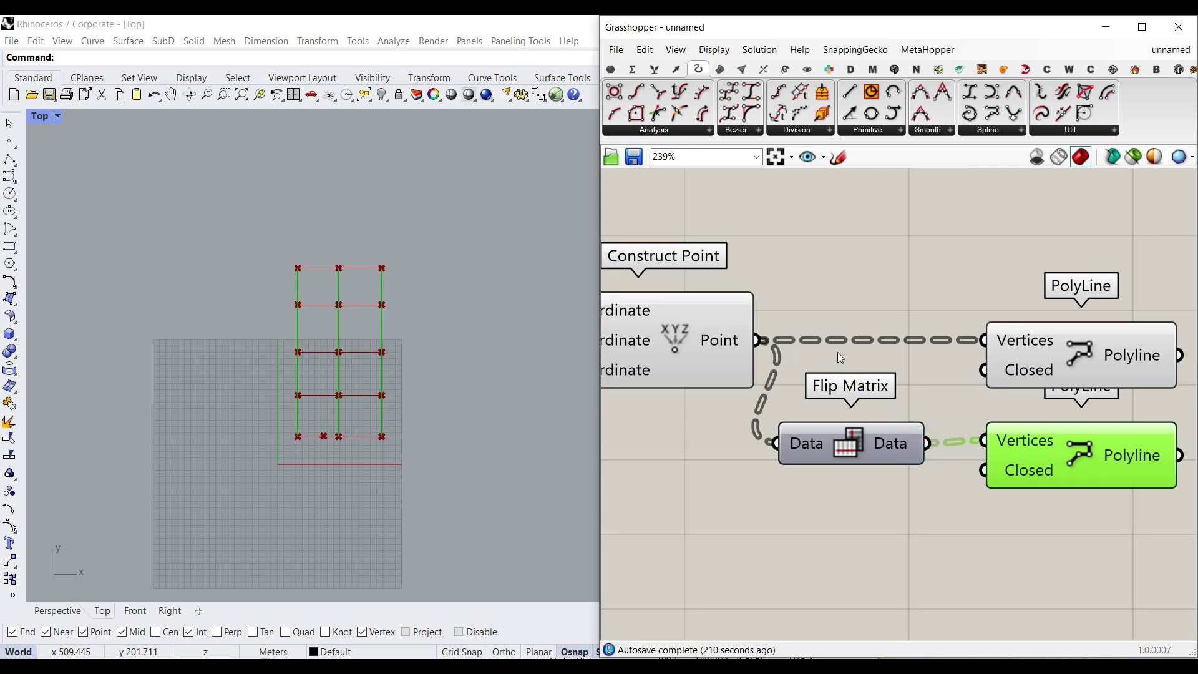
# Step: Set the first gene of the upper Gene Pool to 30.13 and of the lower Gene Pool to 61.77
pyautogui.scroll(-4, 838, 352)
pyautogui.moveTo(838, 352); pyautogui.dragTo(970, 340, button='right')
pyautogui.moveTo(606, 311); pyautogui.dragTo(759, 329, button='right')
pyautogui.scroll(3, 722, 325)
pyautogui.moveTo(680, 295); pyautogui.dragTo(695, 329)
pyautogui.moveTo(712, 463); pyautogui.dragTo(739, 463)
pyautogui.moveTo(675, 308); pyautogui.dragTo(680, 307)
pyautogui.scroll(2, 679, 305)
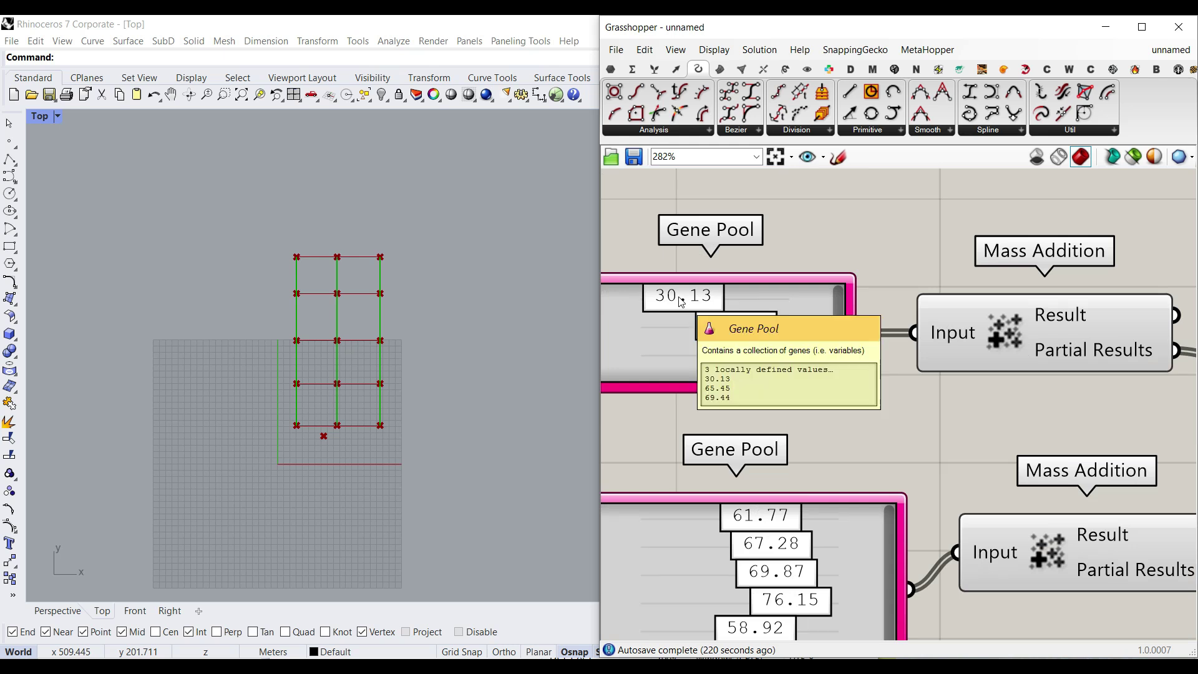
# Step: Add a Deconstruct point component above the upper Mass Addition and connect the Point parameter to its input
pyautogui.moveTo(817, 307); pyautogui.dragTo(880, 449, button='right')
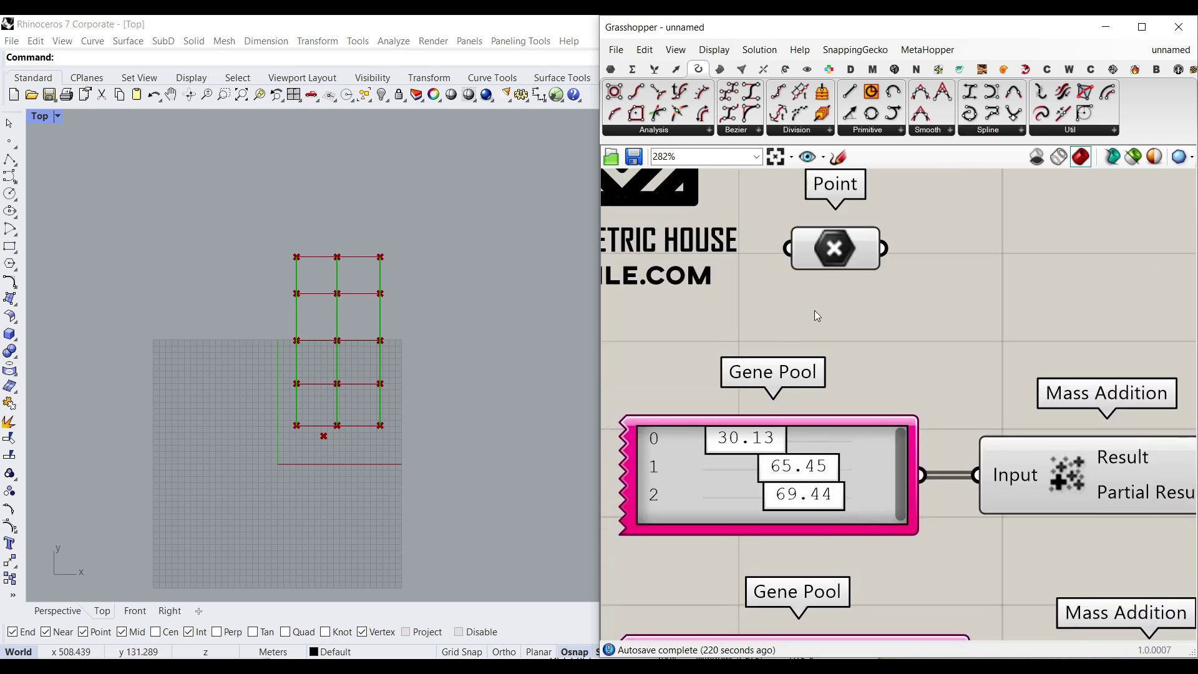
pyautogui.scroll(-5, 871, 340)
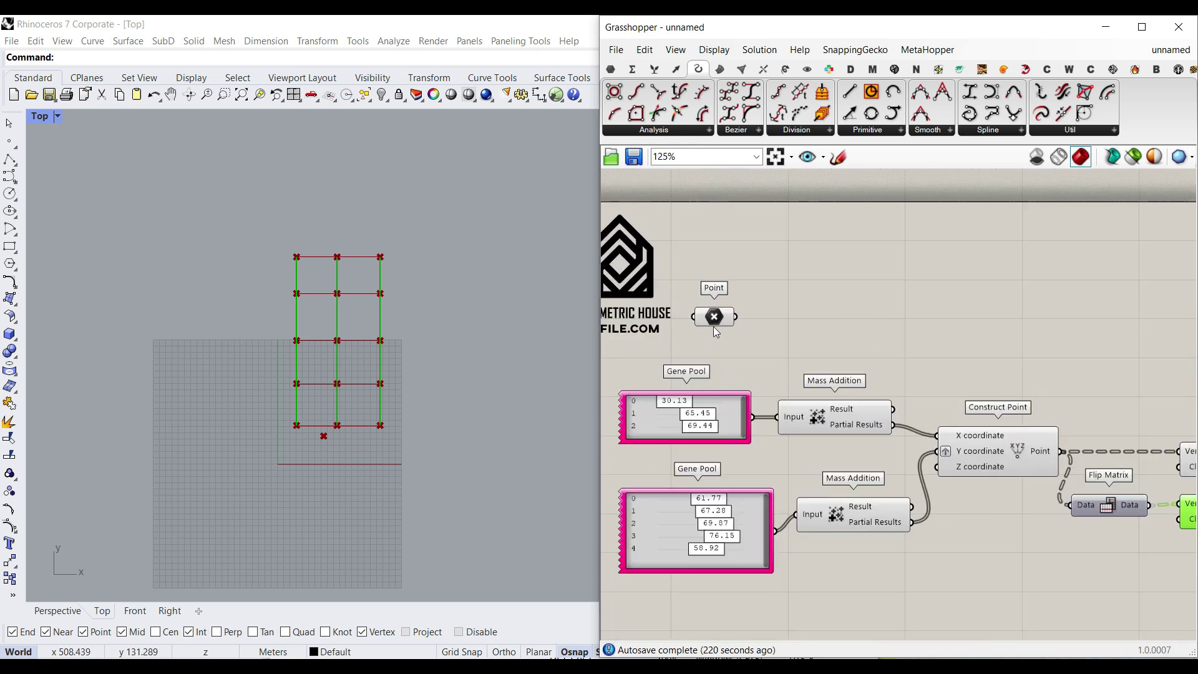
pyautogui.click(715, 328)
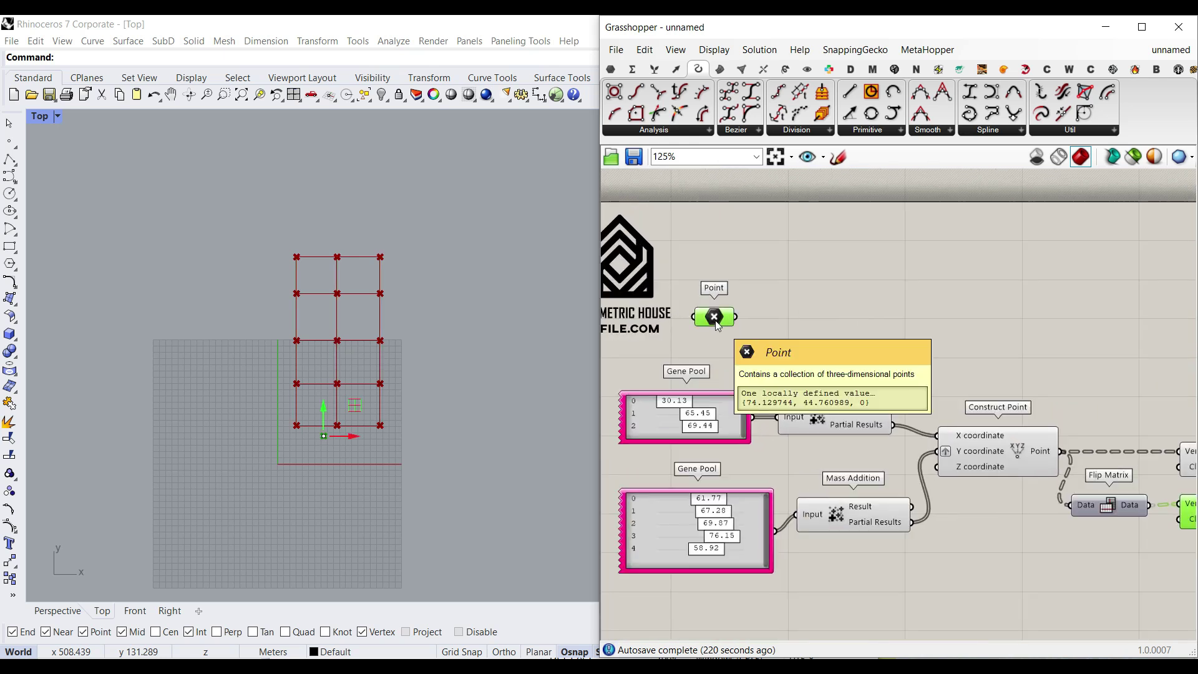
pyautogui.click(676, 69)
pyautogui.click(784, 112)
pyautogui.click(830, 282)
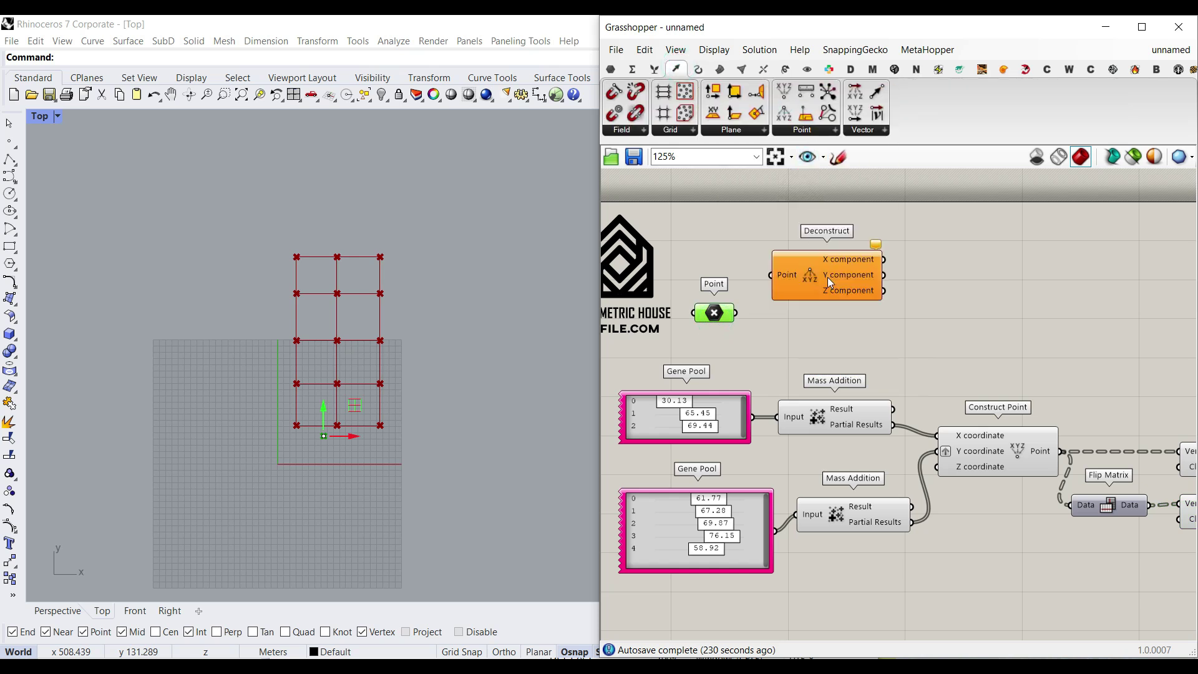
pyautogui.moveTo(735, 313); pyautogui.dragTo(771, 275)
# Step: Add a Number parameter beside Deconstruct and connect the X component output to it
pyautogui.scroll(2, 824, 293)
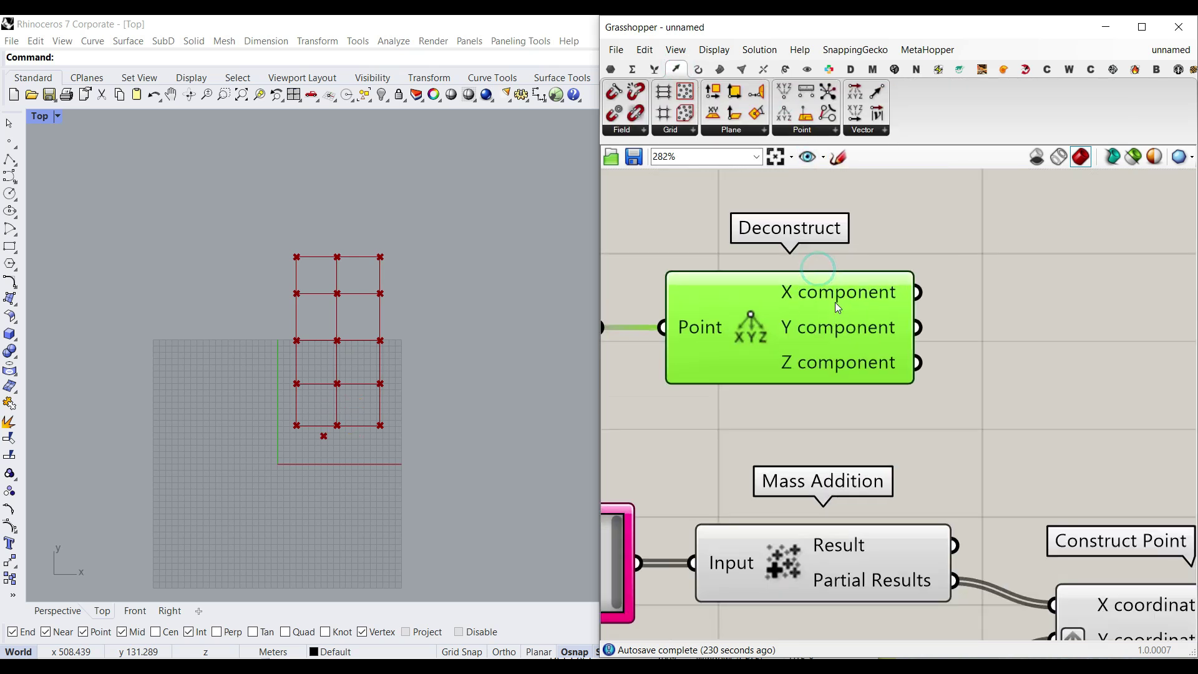
pyautogui.moveTo(674, 421); pyautogui.dragTo(762, 425, button='right')
pyautogui.scroll(1, 762, 430)
pyautogui.moveTo(680, 454); pyautogui.dragTo(686, 450, button='right')
pyautogui.scroll(1, 727, 460)
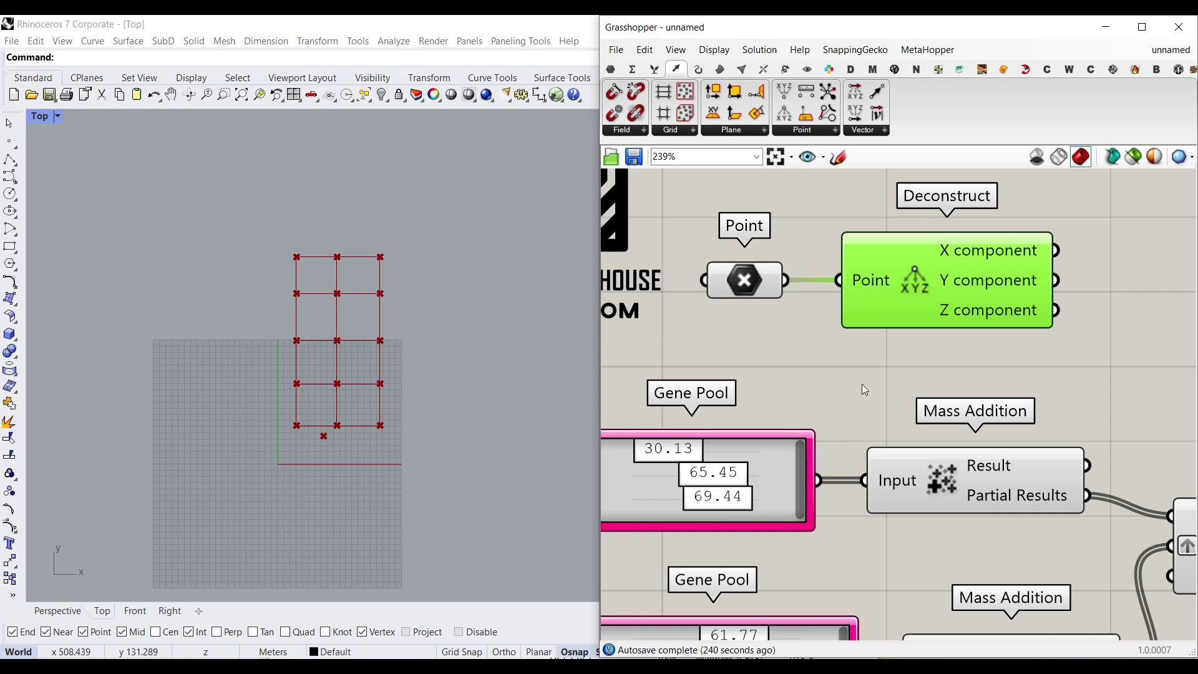
pyautogui.click(611, 69)
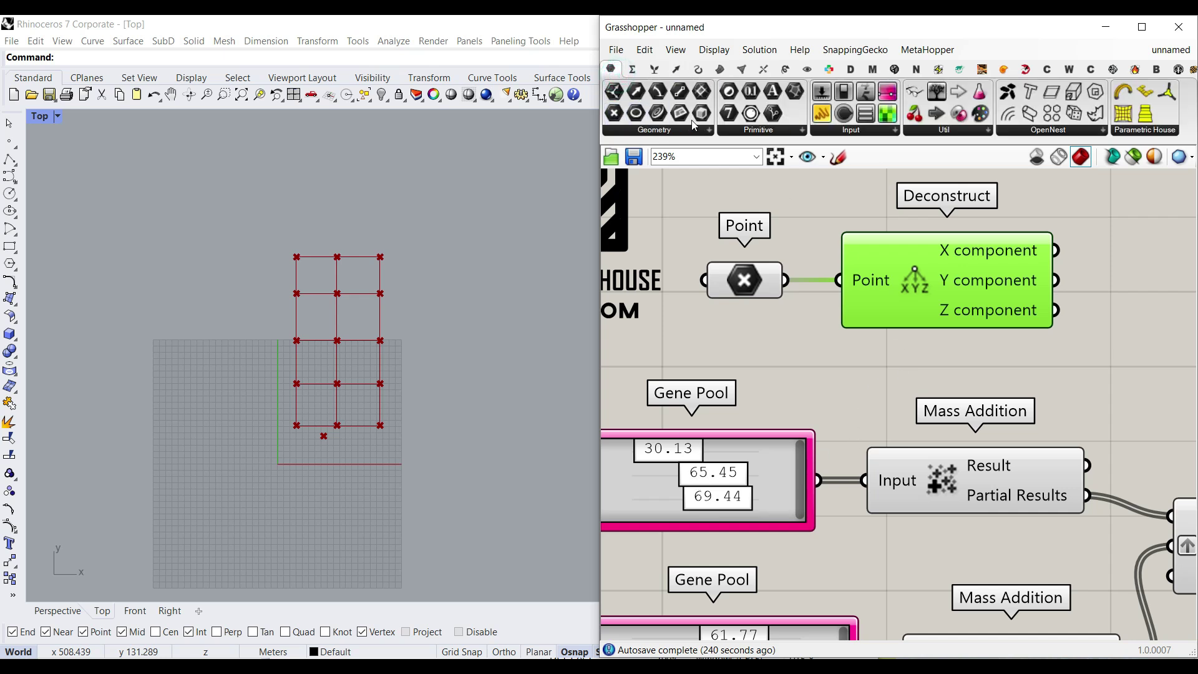
pyautogui.moveTo(753, 95); pyautogui.dragTo(1129, 267)
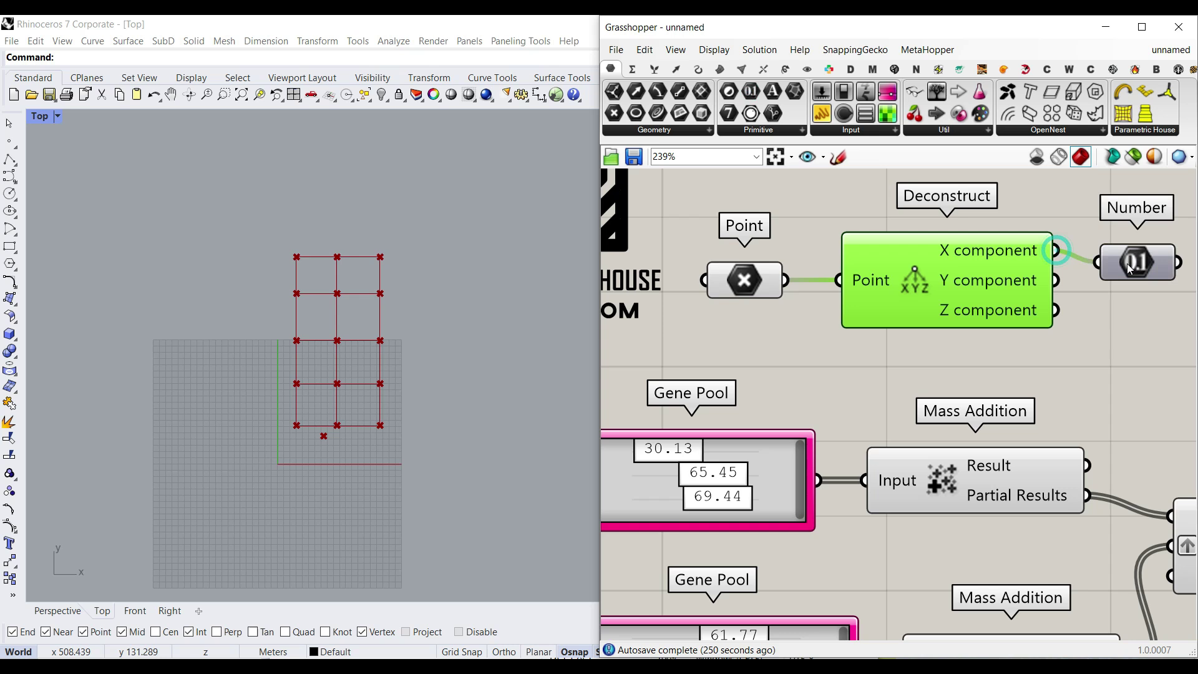
pyautogui.moveTo(1139, 281)
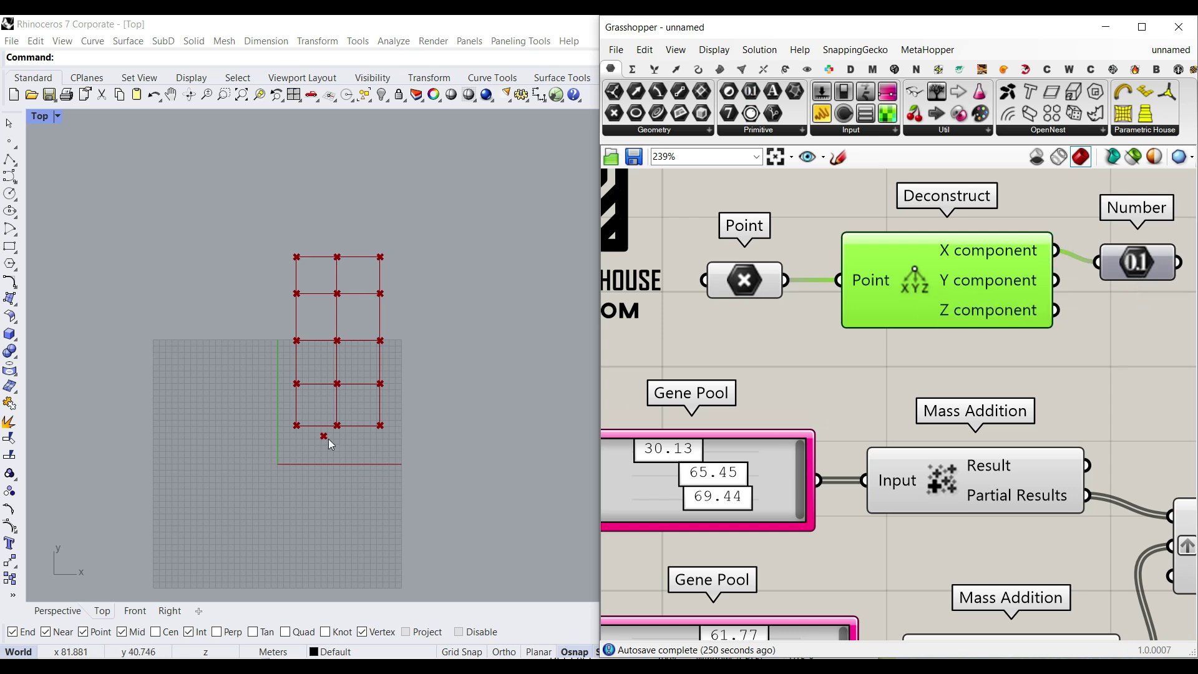
# Step: Duplicate the Number parameter below the original and connect Deconstruct's Y component output to the copy
pyautogui.moveTo(710, 581); pyautogui.dragTo(717, 488, button='right')
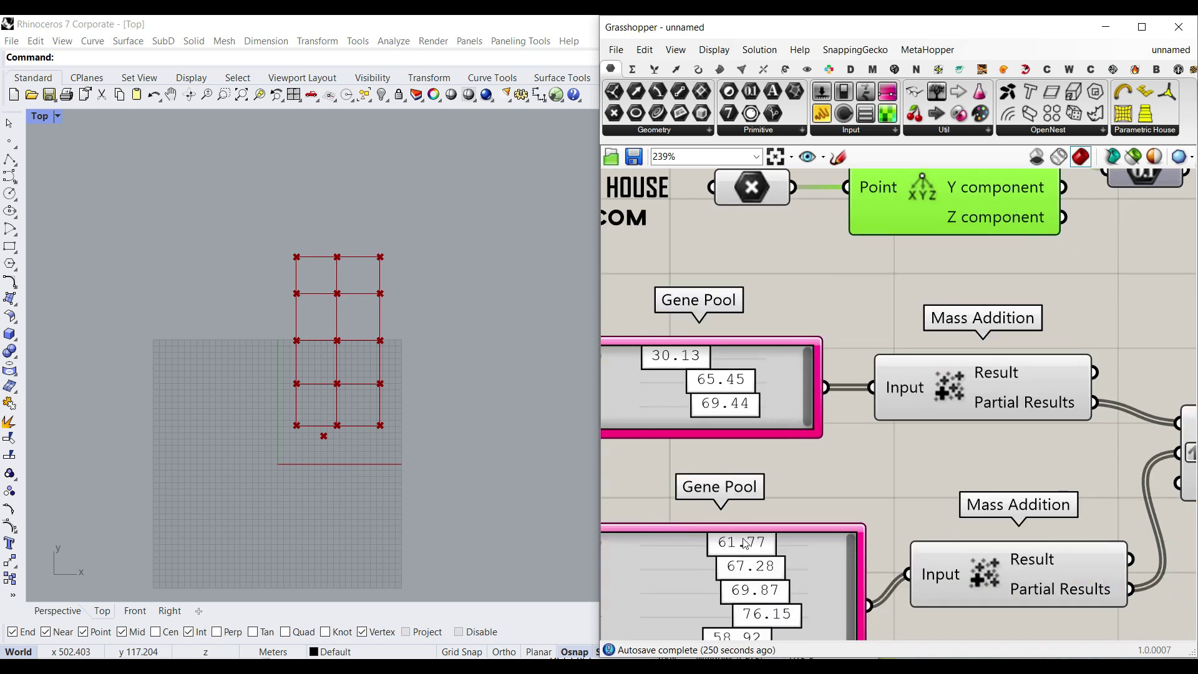
pyautogui.moveTo(1028, 192); pyautogui.dragTo(969, 264, button='right')
pyautogui.moveTo(968, 262)
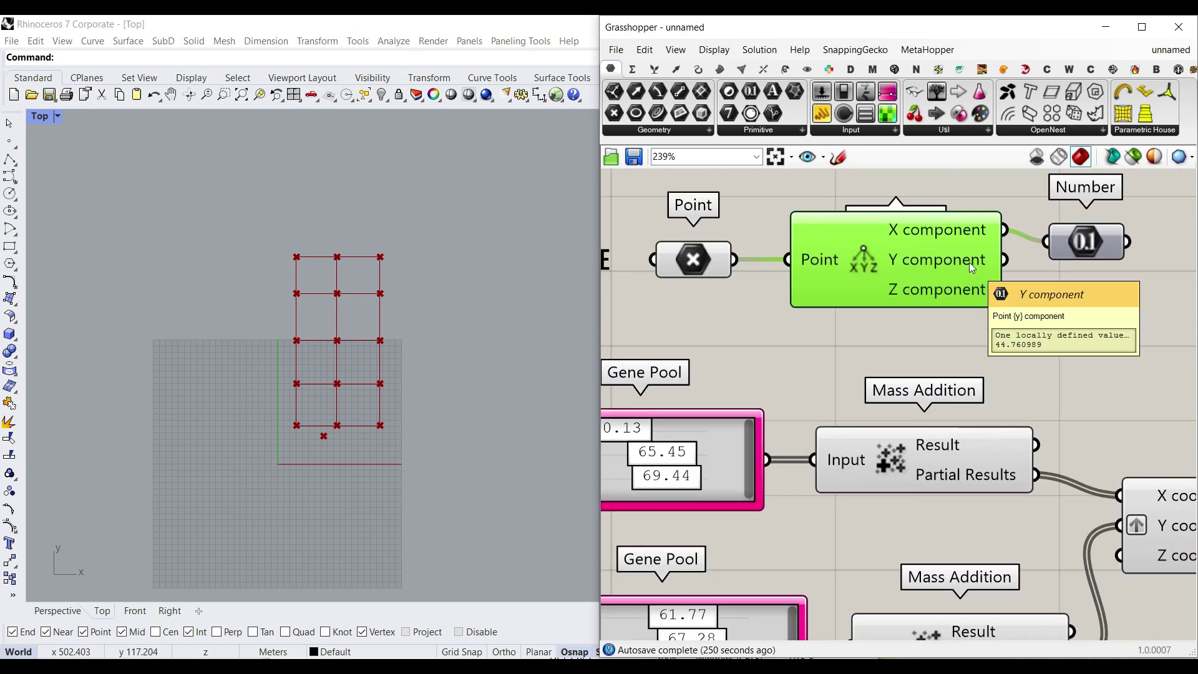
pyautogui.moveTo(1089, 257); pyautogui.dragTo(1058, 260, button='right')
pyautogui.moveTo(1054, 237); pyautogui.dragTo(1063, 230)
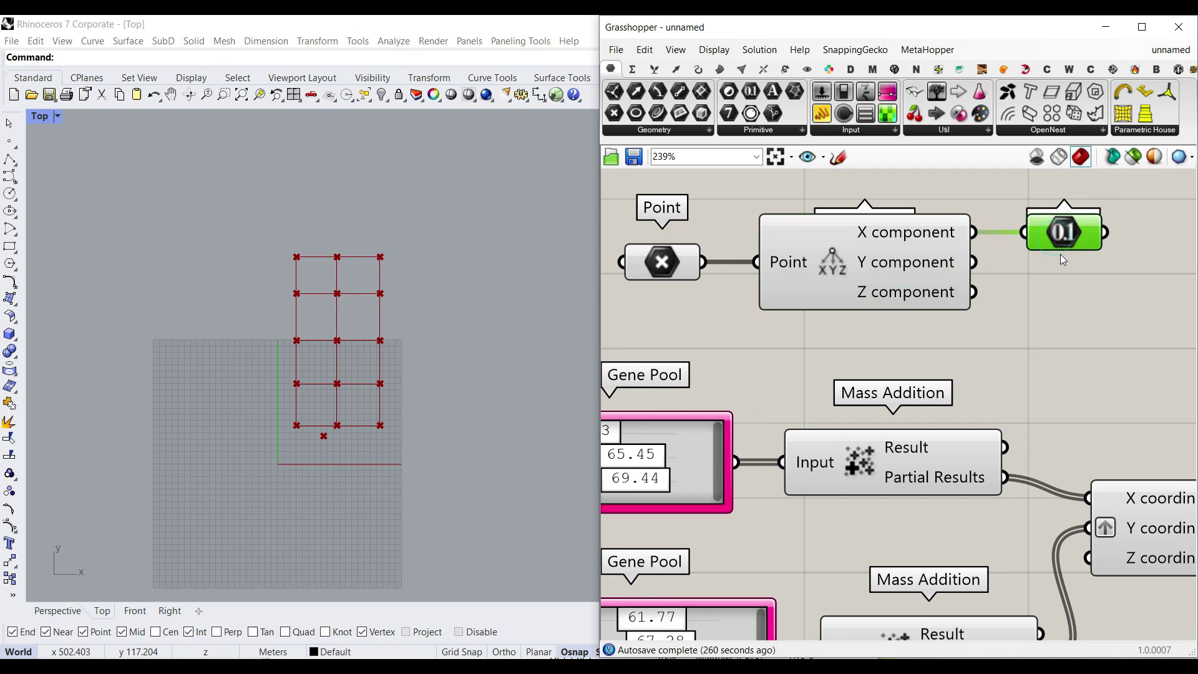
pyautogui.hotkey('ctrl', 'c')
pyautogui.hotkey('ctrl', 'v')
pyautogui.moveTo(1034, 274); pyautogui.dragTo(970, 262)
pyautogui.moveTo(977, 339); pyautogui.dragTo(904, 347, button='right')
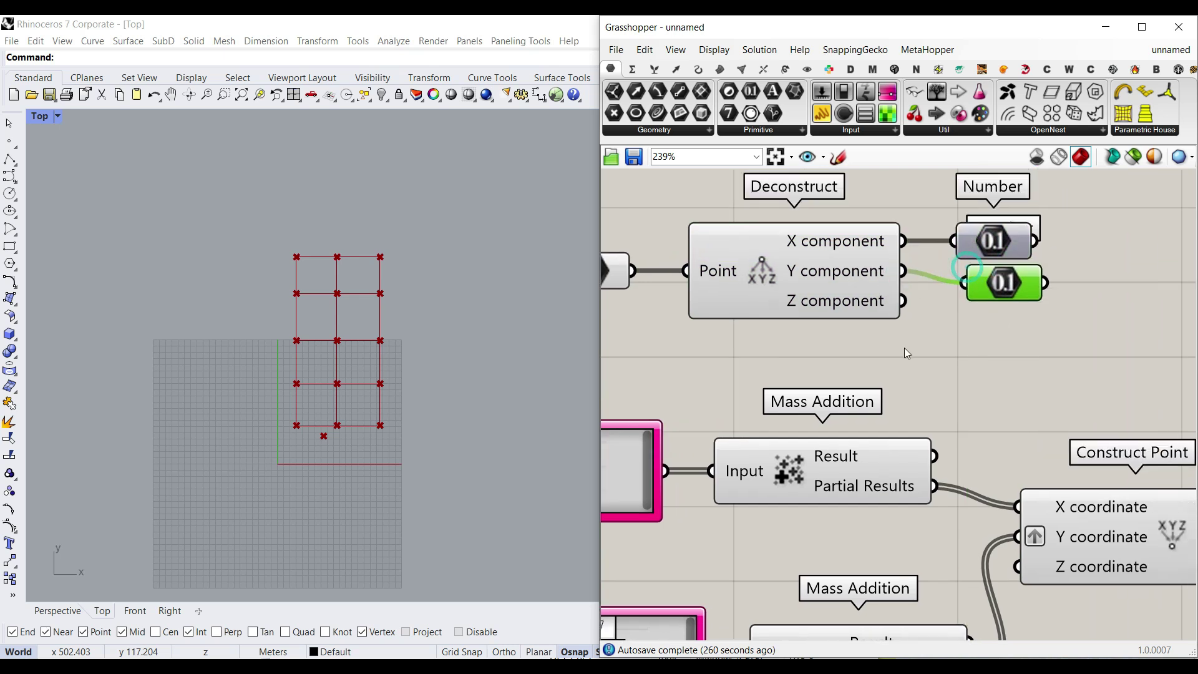
# Step: Move the whole grid definition to the right and shift both Gene Pools left, away from the Mass Additions
pyautogui.scroll(-5, 904, 348)
pyautogui.moveTo(1173, 505); pyautogui.dragTo(1079, 505, button='right')
pyautogui.moveTo(1107, 530); pyautogui.dragTo(668, 402)
pyautogui.moveTo(775, 409); pyautogui.dragTo(890, 433)
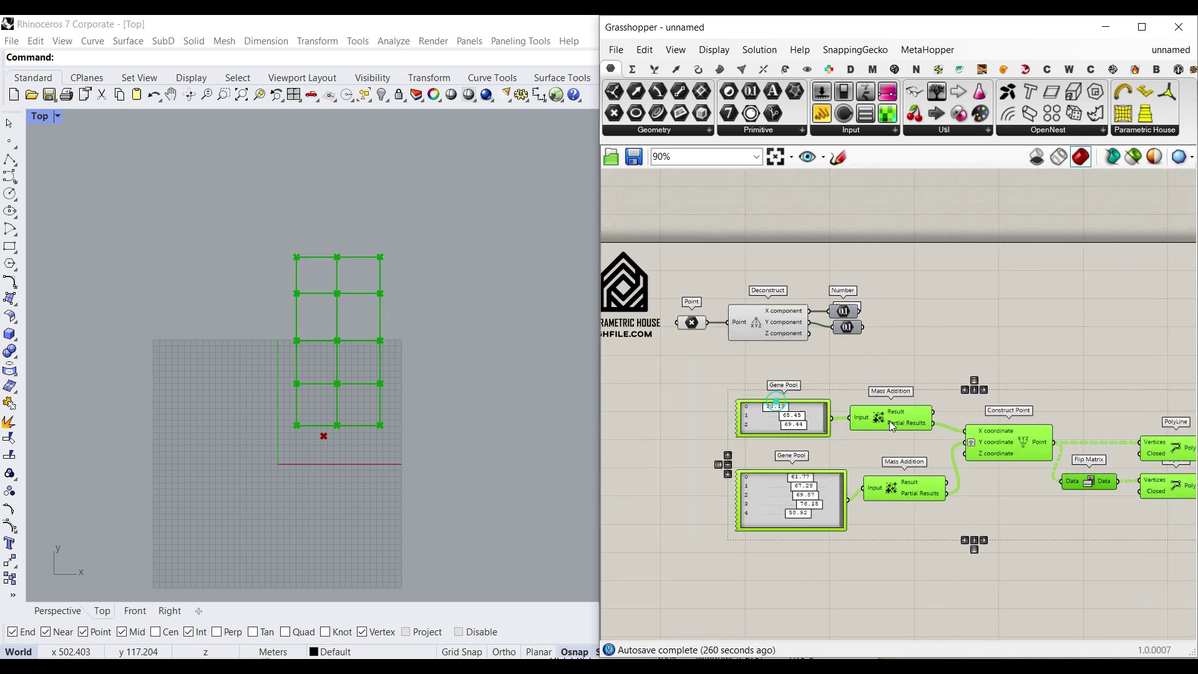
pyautogui.click(919, 373)
pyautogui.scroll(5, 794, 455)
pyautogui.moveTo(915, 302); pyautogui.dragTo(734, 511)
pyautogui.moveTo(856, 376); pyautogui.dragTo(780, 376)
pyautogui.click(853, 289)
# Step: Connect the X component's Number to the upper Mass Addition's Input, followed by the upper Gene Pool as an additional source
pyautogui.scroll(-1, 836, 293)
pyautogui.moveTo(835, 293); pyautogui.dragTo(788, 412, button='right')
pyautogui.moveTo(907, 306); pyautogui.dragTo(883, 480)
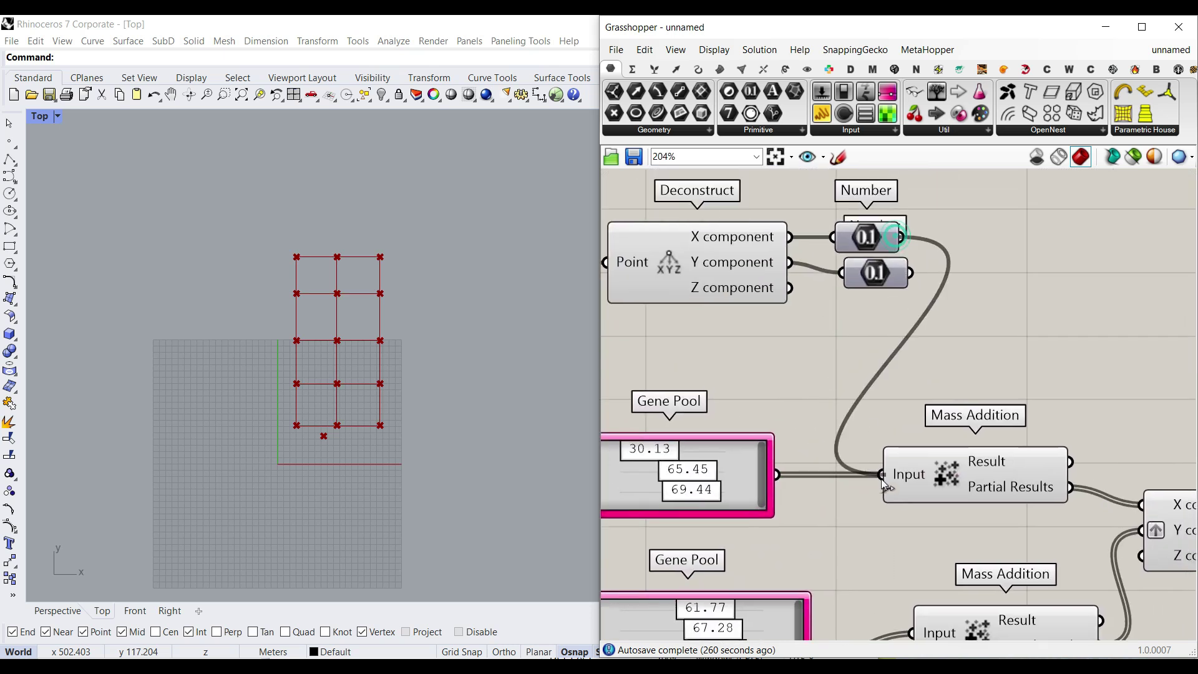
pyautogui.keyDown('shift'); pyautogui.moveTo(777, 480); pyautogui.dragTo(883, 479); pyautogui.keyUp('shift')
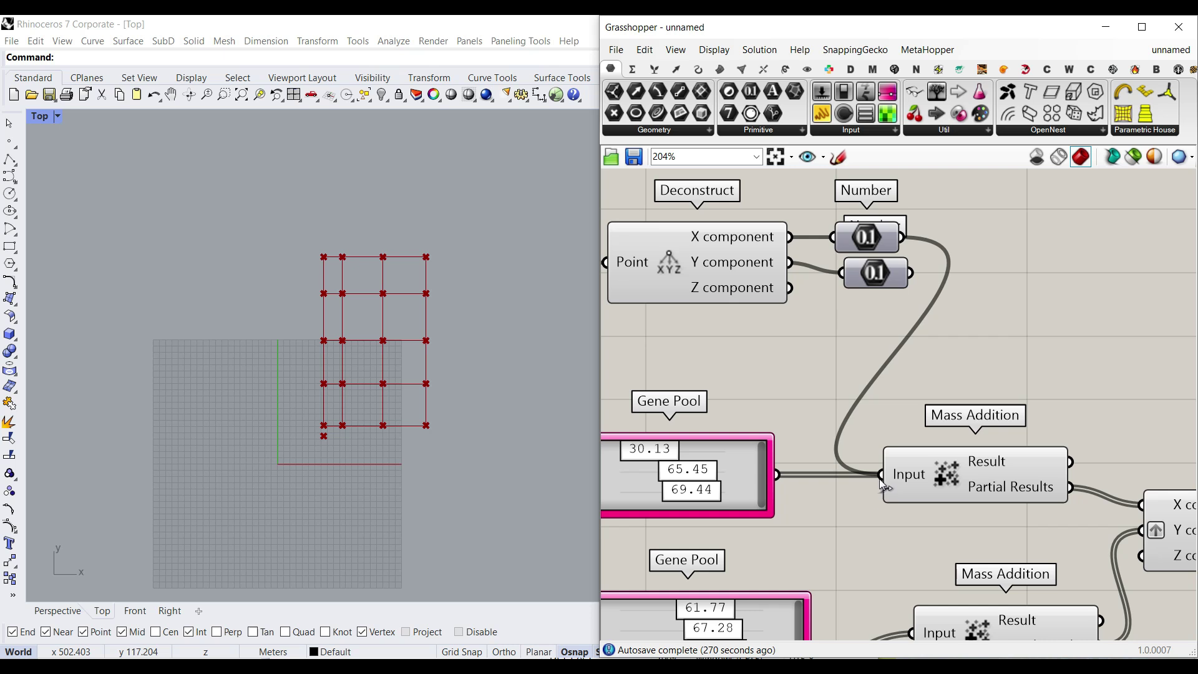
# Step: Connect the Y component's Number to the lower Mass Addition's Input, followed by the lower Gene Pool as an additional source
pyautogui.scroll(-3, 819, 376)
pyautogui.scroll(2, 840, 313)
pyautogui.moveTo(847, 299); pyautogui.dragTo(846, 559)
pyautogui.keyDown('shift'); pyautogui.moveTo(781, 581); pyautogui.dragTo(849, 564); pyautogui.keyUp('shift')
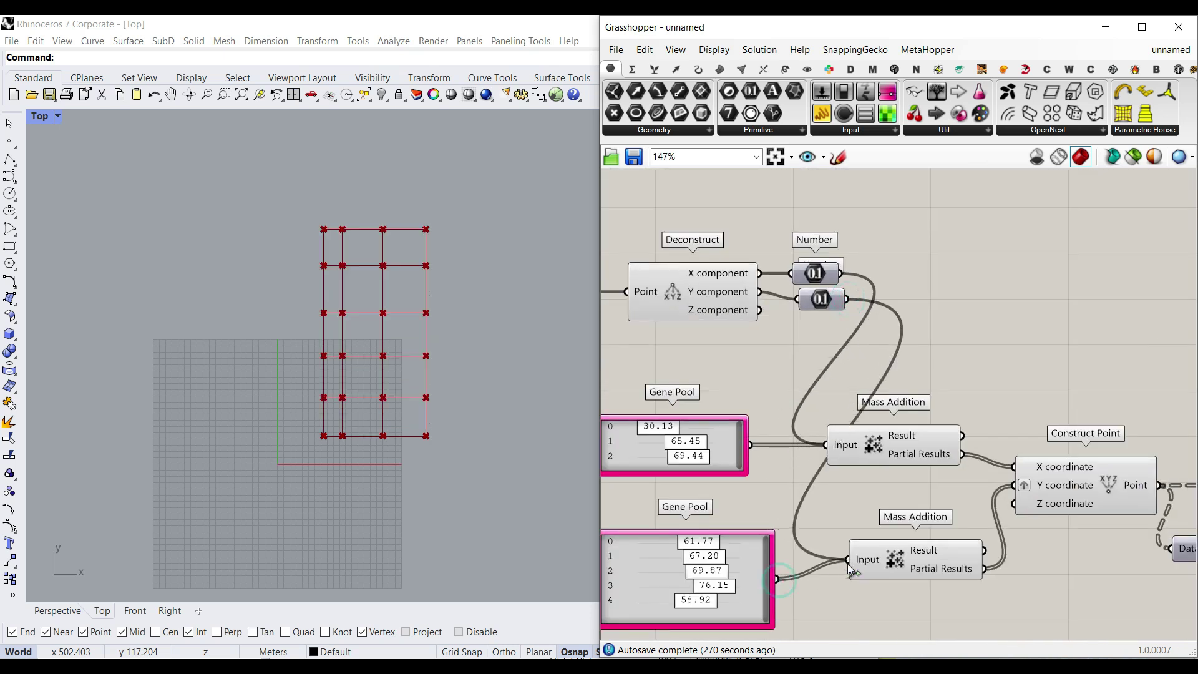
# Step: Move the referenced base point in Rhino's Top viewport closer to the origin
pyautogui.moveTo(692, 322); pyautogui.dragTo(844, 345, button='right')
pyautogui.click(722, 317)
pyautogui.moveTo(343, 435)
pyautogui.mouseDown()
pyautogui.moveTo(268, 441)
pyautogui.moveTo(353, 446)
pyautogui.mouseUp()
pyautogui.scroll(6, 337, 436)
pyautogui.moveTo(326, 406); pyautogui.dragTo(261, 438)
# Step: Set the upper Gene Pool to 51.33, 64.92 and 66.26, and the lower one to 45.31, 45.46, 49.20, 56.63 and 18.73
pyautogui.scroll(3, 850, 497)
pyautogui.moveTo(799, 451); pyautogui.dragTo(822, 459)
pyautogui.moveTo(794, 420); pyautogui.dragTo(817, 461)
pyautogui.moveTo(817, 462); pyautogui.dragTo(755, 324, button='right')
pyautogui.moveTo(776, 457); pyautogui.dragTo(770, 527)
pyautogui.moveTo(773, 551); pyautogui.dragTo(705, 551)
pyautogui.scroll(-3, 699, 437)
# Step: Move the Point, Deconstruct and two Number components down beside the Gene Pools
pyautogui.scroll(-2, 744, 442)
pyautogui.scroll(2, 789, 315)
pyautogui.moveTo(787, 305); pyautogui.dragTo(891, 301, button='right')
pyautogui.moveTo(983, 233); pyautogui.dragTo(693, 311)
pyautogui.moveTo(783, 285); pyautogui.dragTo(865, 255, button='right')
pyautogui.moveTo(865, 255); pyautogui.dragTo(727, 438)
pyautogui.click(726, 352)
pyautogui.scroll(2, 725, 418)
pyautogui.moveTo(1107, 411); pyautogui.dragTo(932, 432, button='right')
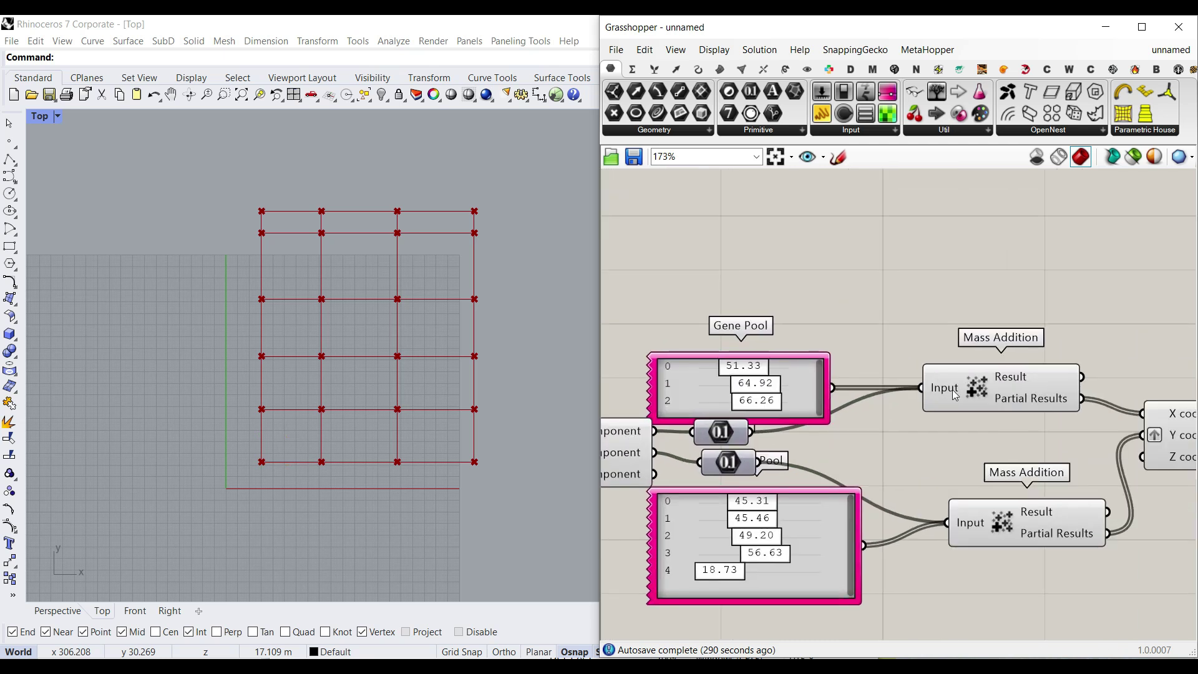
pyautogui.moveTo(947, 392)
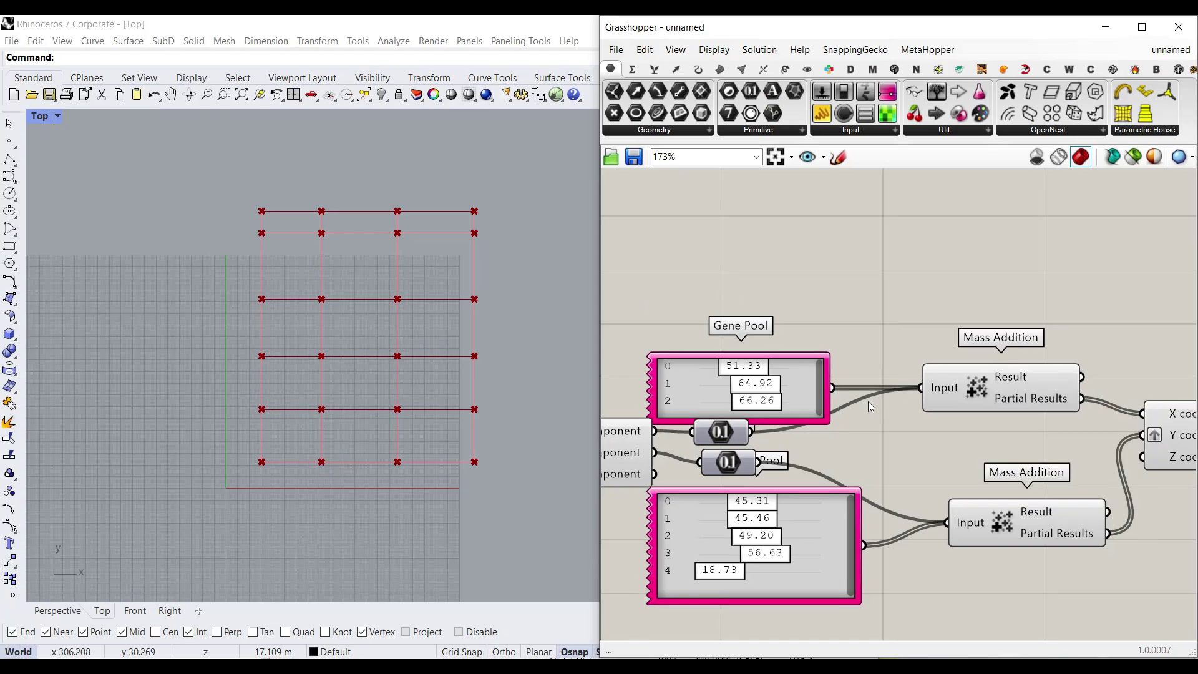
pyautogui.scroll(-3, 867, 402)
pyautogui.moveTo(1143, 418); pyautogui.dragTo(935, 405, button='right')
pyautogui.moveTo(1031, 426); pyautogui.dragTo(883, 418, button='right')
pyautogui.scroll(-3, 898, 417)
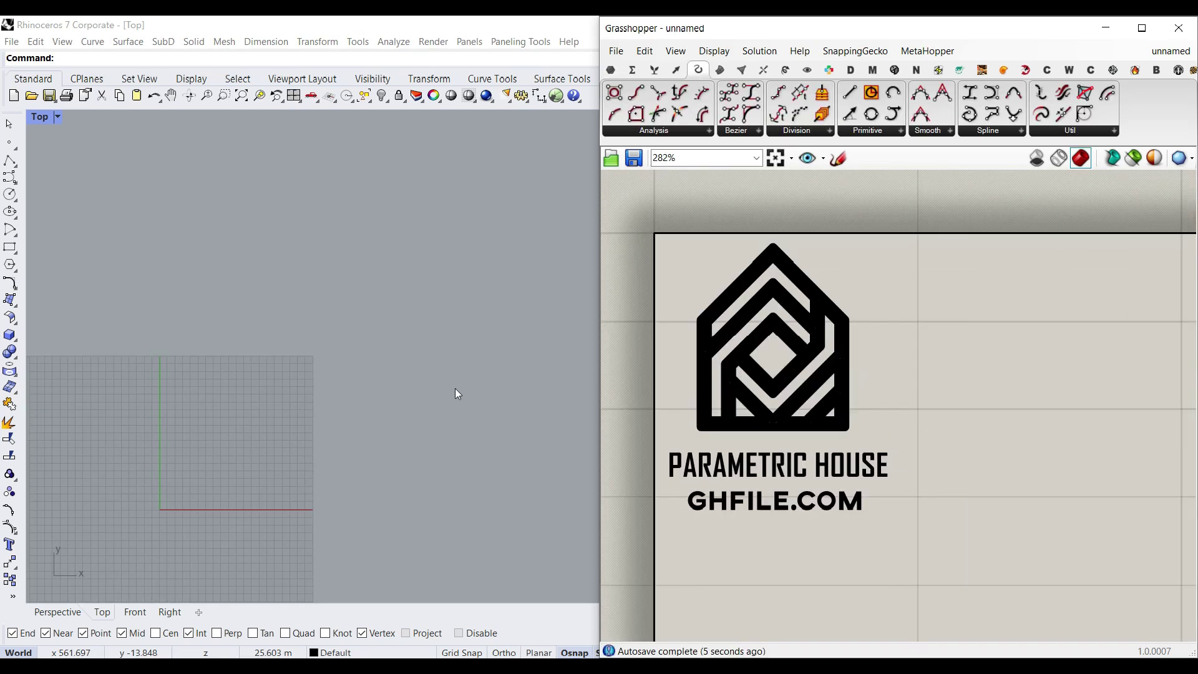
# Step: Place a point below and left of the origin in Rhino's Top viewport and copy it four times along X
pyautogui.scroll(-3, 375, 380)
pyautogui.scroll(3, 294, 371)
pyautogui.moveTo(238, 429); pyautogui.dragTo(325, 345, button='right')
pyautogui.click(10, 144)
pyautogui.click(237, 417)
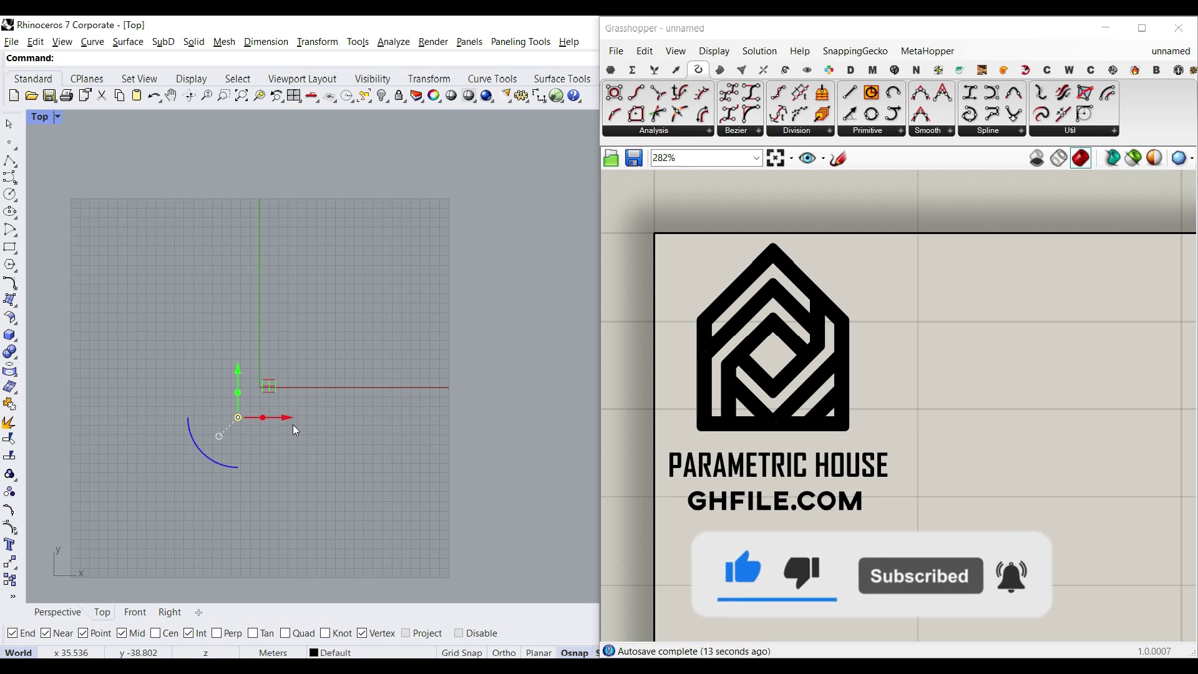
pyautogui.moveTo(287, 421); pyautogui.dragTo(481, 425)
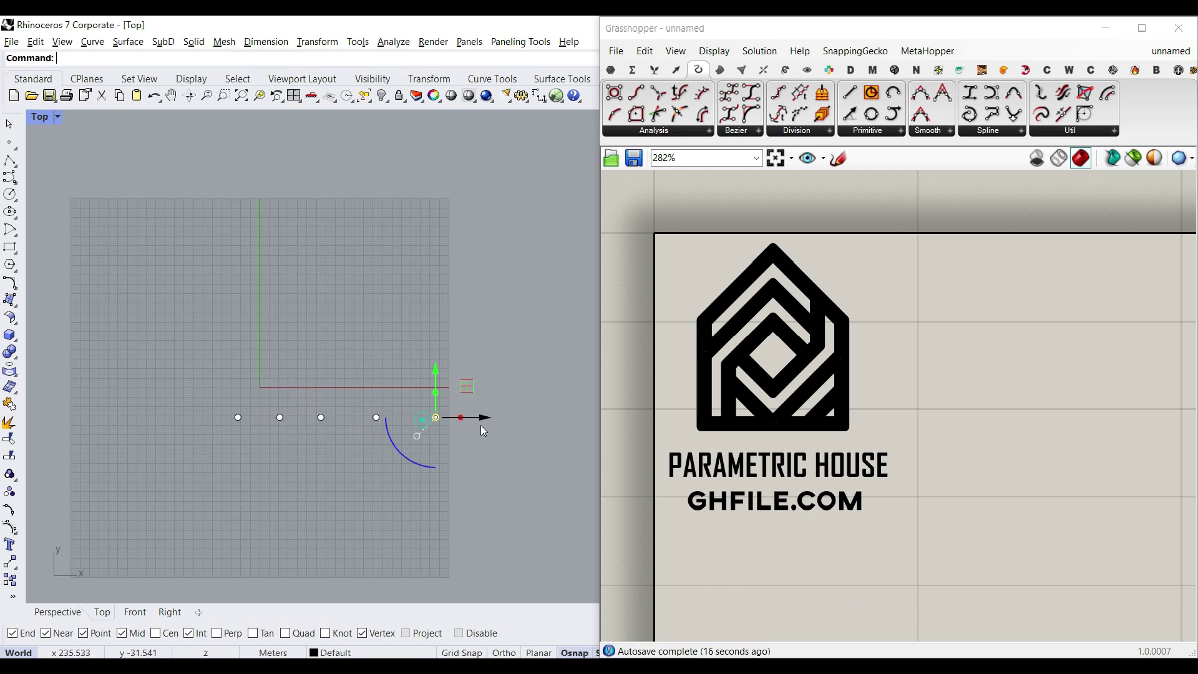
# Step: Copy the first point of the row four times along Y at uneven spacing to form an L-shaped arrangement
pyautogui.click(250, 474)
pyautogui.moveTo(247, 391); pyautogui.dragTo(241, 187)
pyautogui.click(421, 250)
pyautogui.scroll(-5, 376, 382)
pyautogui.scroll(5, 376, 382)
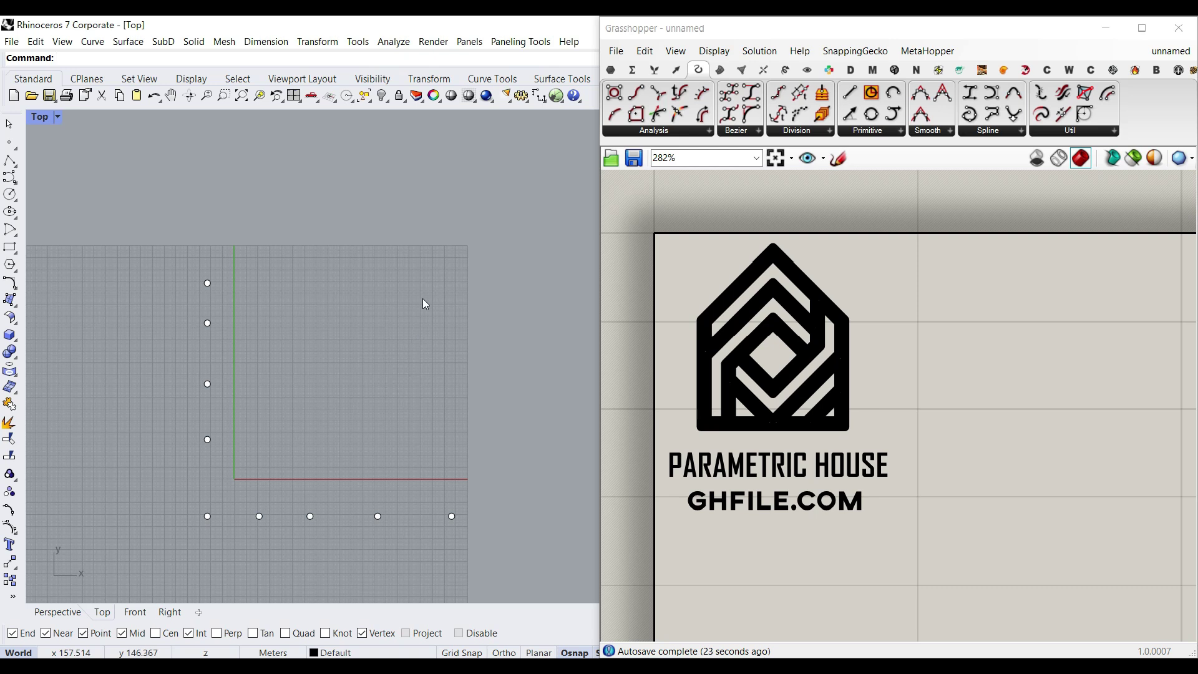
# Step: Select all the points and rotate the L-shaped arrangement clockwise into a slanted position
pyautogui.moveTo(497, 254); pyautogui.dragTo(141, 566)
pyautogui.moveTo(305, 443); pyautogui.dragTo(279, 429)
pyautogui.click(380, 304)
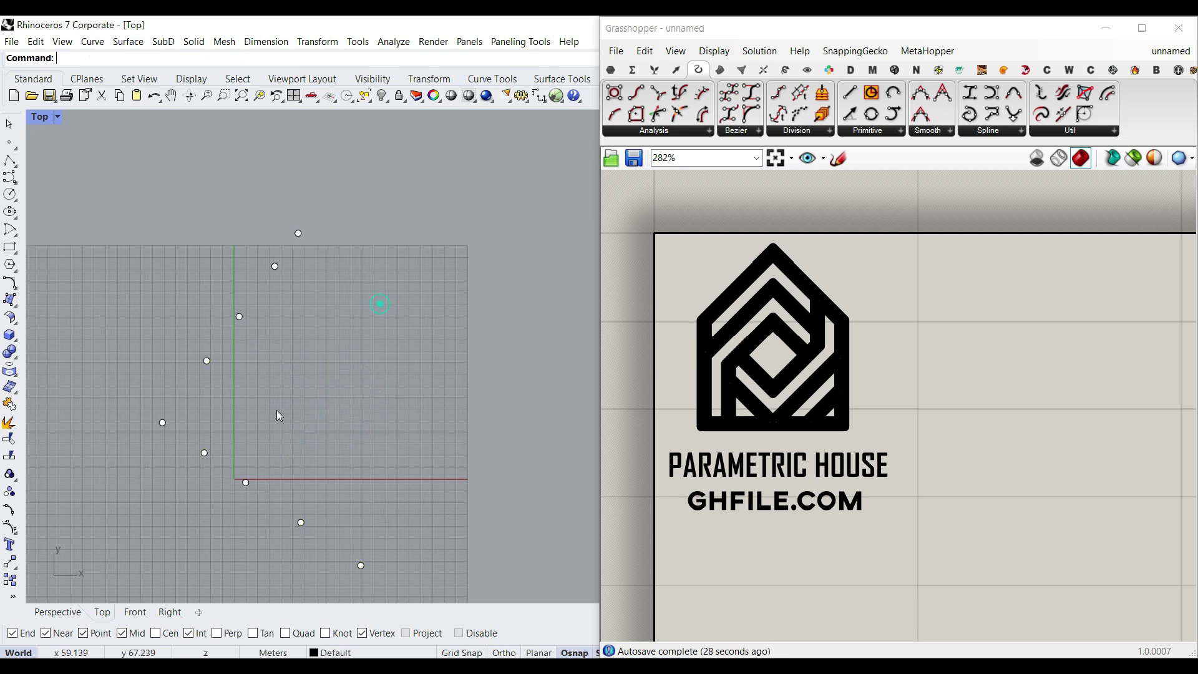
pyautogui.moveTo(271, 497); pyautogui.dragTo(282, 439, button='right')
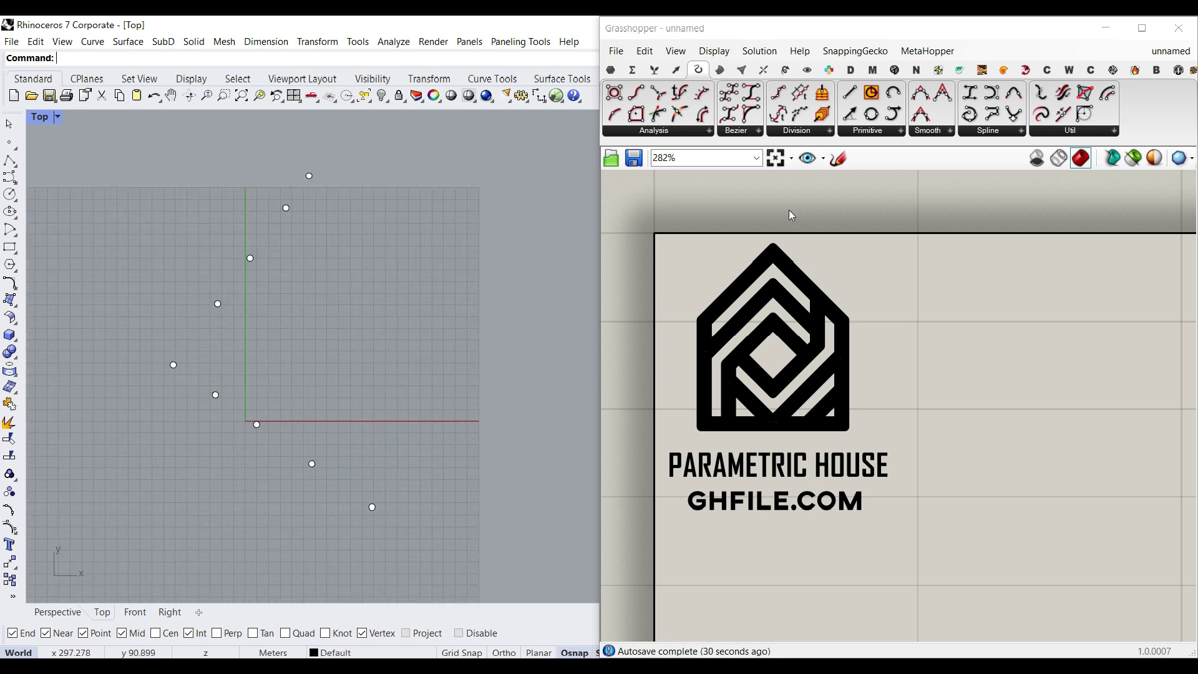
# Step: Add a Point parameter in Grasshopper and reference all nine Rhino points in it in a mixed picking order
pyautogui.click(611, 69)
pyautogui.moveTo(613, 120); pyautogui.dragTo(917, 583)
pyautogui.rightClick(833, 491)
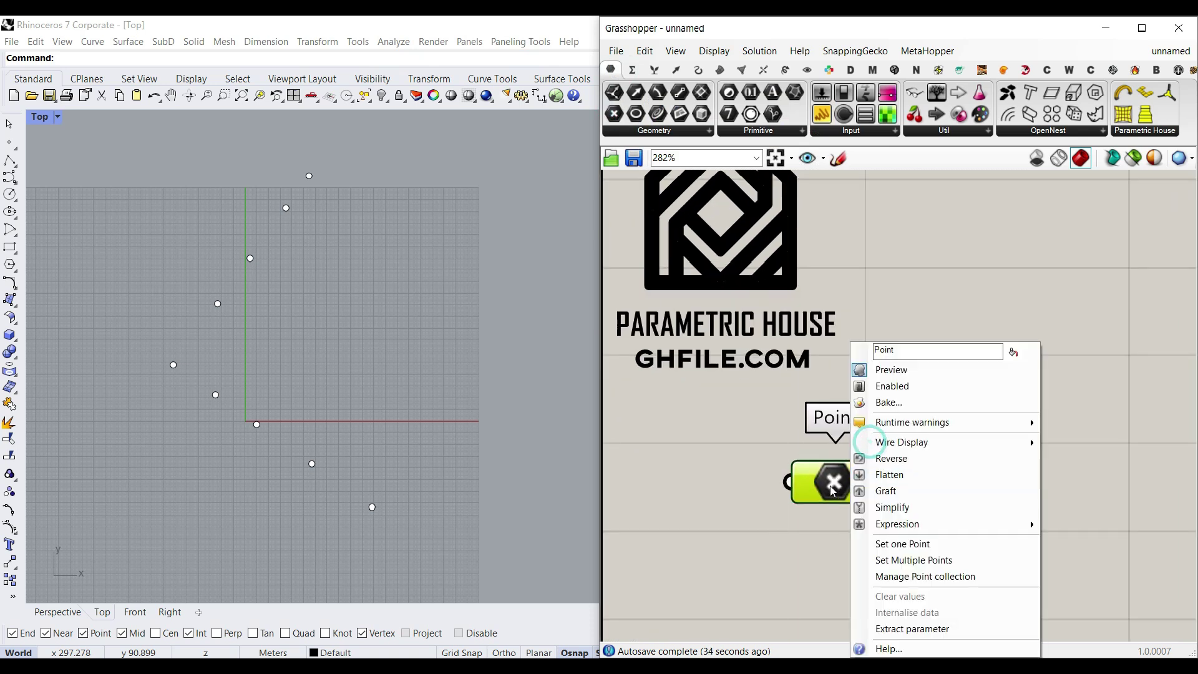
pyautogui.click(906, 560)
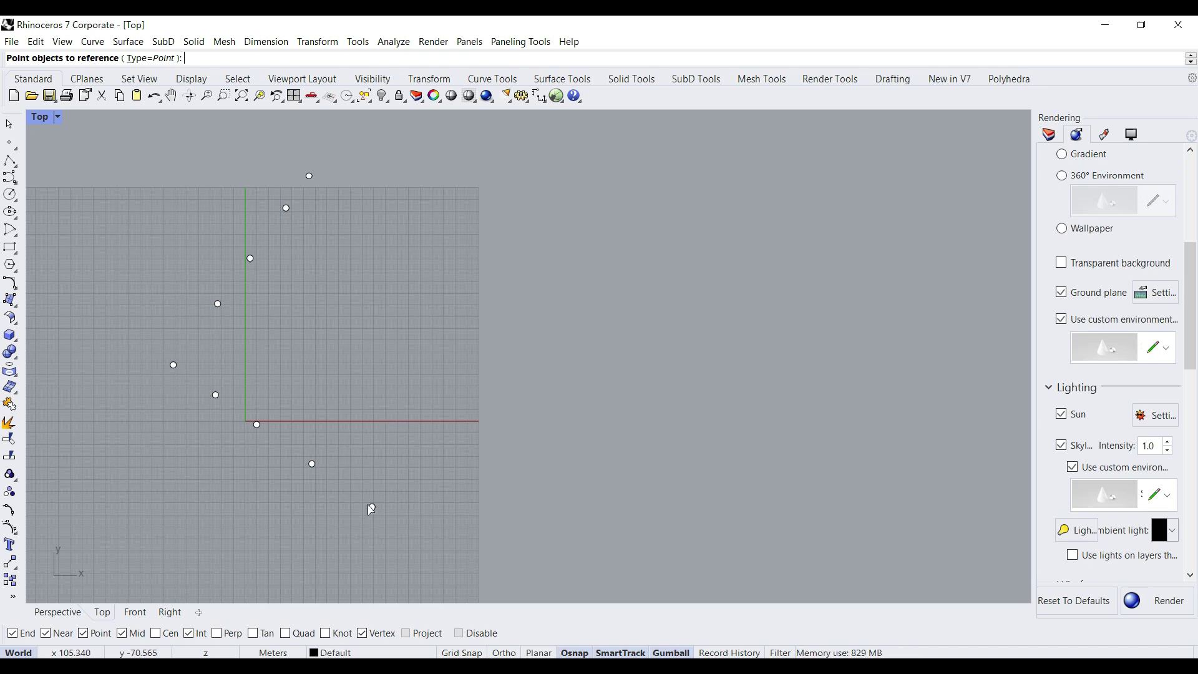
pyautogui.click(306, 177)
pyautogui.click(312, 463)
pyautogui.click(257, 424)
pyautogui.click(249, 257)
pyautogui.click(217, 304)
pyautogui.click(215, 395)
pyautogui.click(173, 365)
pyautogui.press('Return')
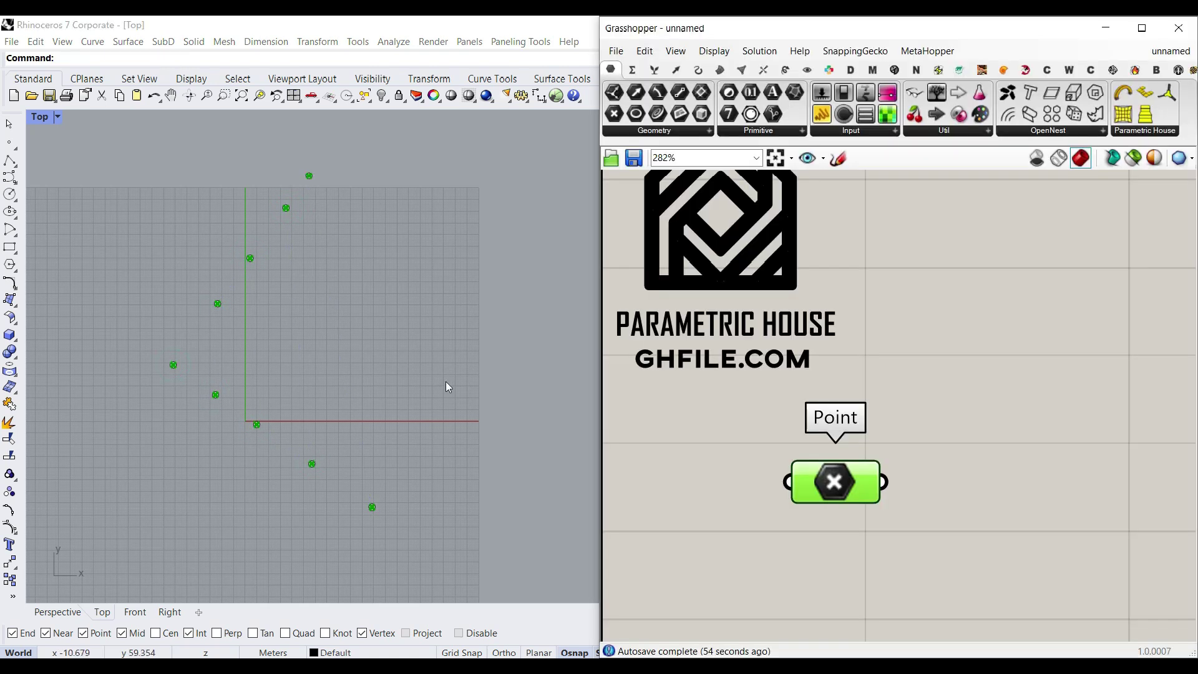
# Step: Visualise the referenced points' sequence with a Point Order component connected to the Point parameter, and delete that component
pyautogui.click(808, 69)
pyautogui.moveTo(1123, 115); pyautogui.dragTo(973, 517)
pyautogui.moveTo(883, 482); pyautogui.dragTo(909, 515)
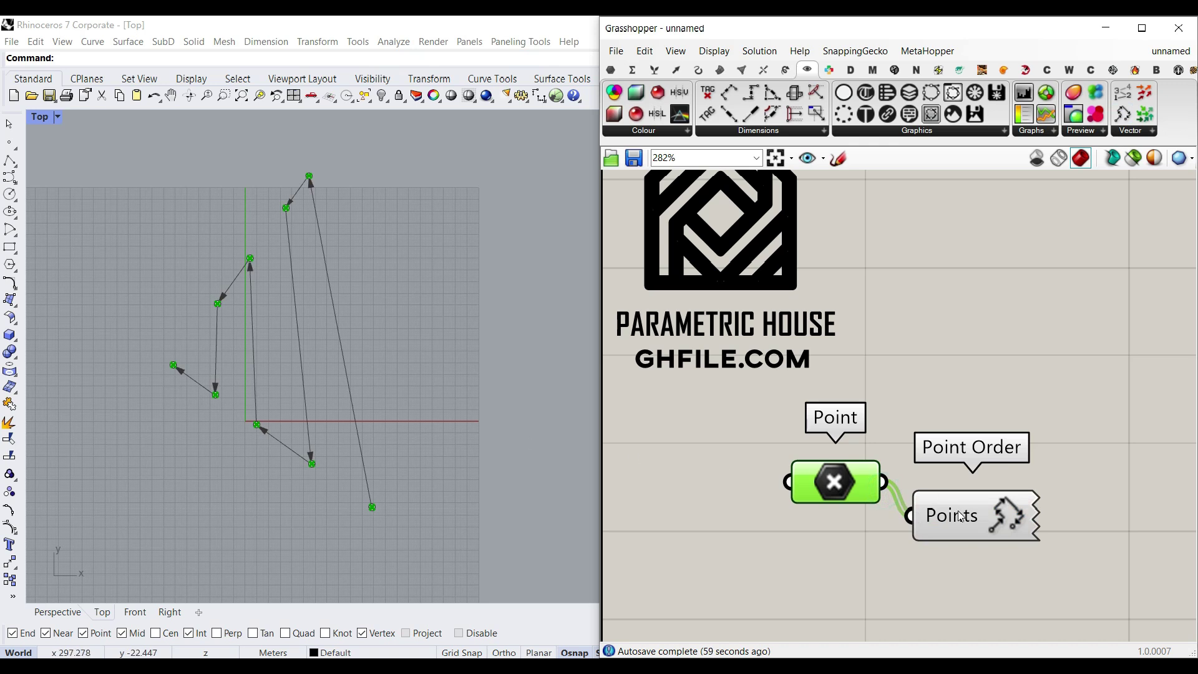
pyautogui.moveTo(989, 516); pyautogui.dragTo(1027, 496)
pyautogui.press('Delete')
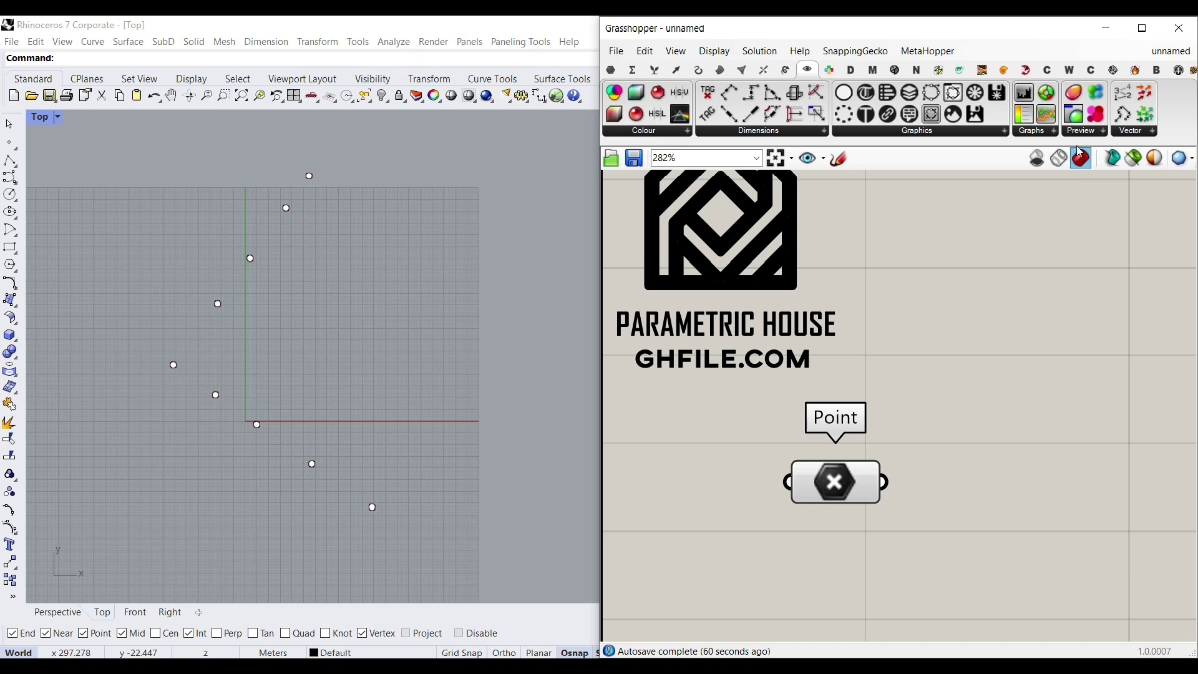
# Step: Display the points' index numbers with a Point List component connected to the Point parameter, and delete that component
pyautogui.moveTo(1123, 94); pyautogui.dragTo(1020, 530)
pyautogui.moveTo(876, 493); pyautogui.dragTo(953, 504)
pyautogui.rightClick(1024, 515)
pyautogui.click(1054, 579)
pyautogui.click(1049, 643)
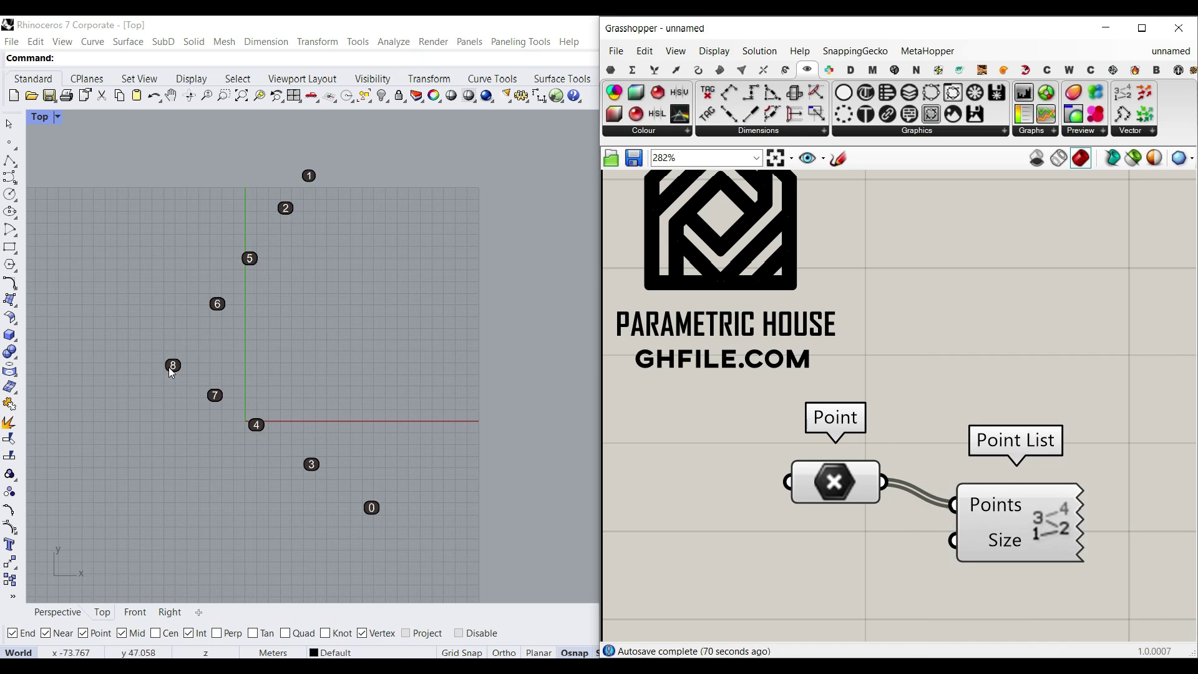
pyautogui.click(305, 360)
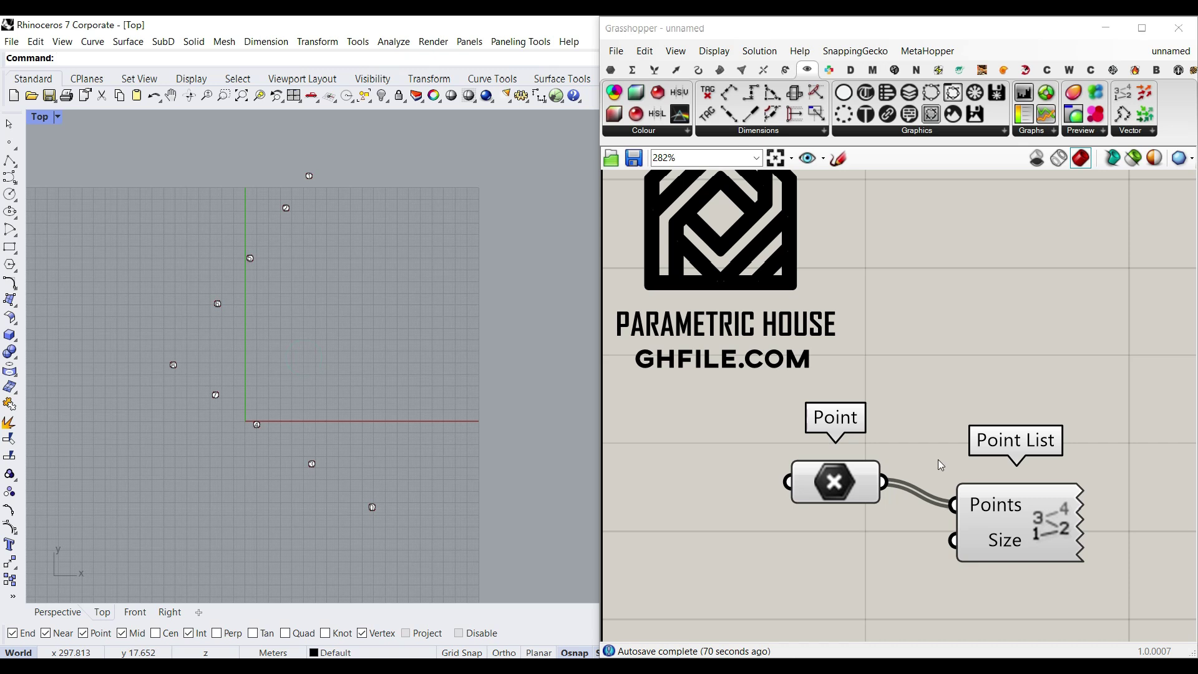
pyautogui.click(1020, 541)
pyautogui.press('Delete')
# Step: Internalise the Point parameter's data and delete the original points from the Rhino document
pyautogui.rightClick(826, 478)
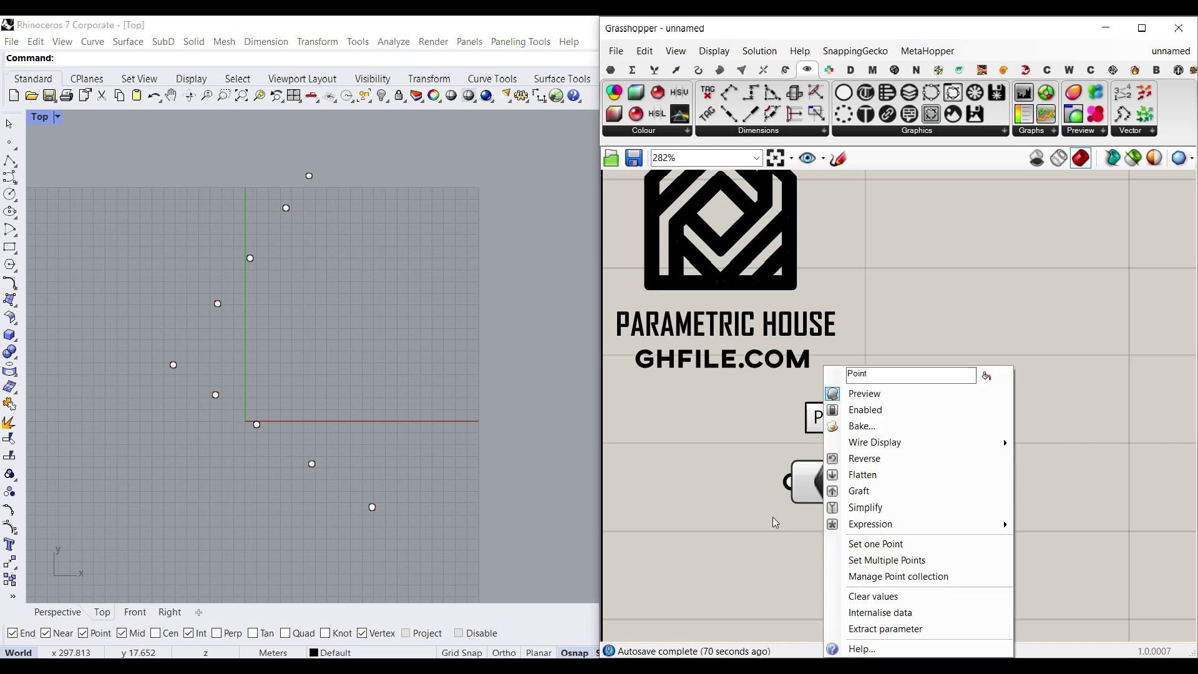
pyautogui.click(876, 612)
pyautogui.moveTo(586, 546); pyautogui.dragTo(136, 162)
pyautogui.press('Delete')
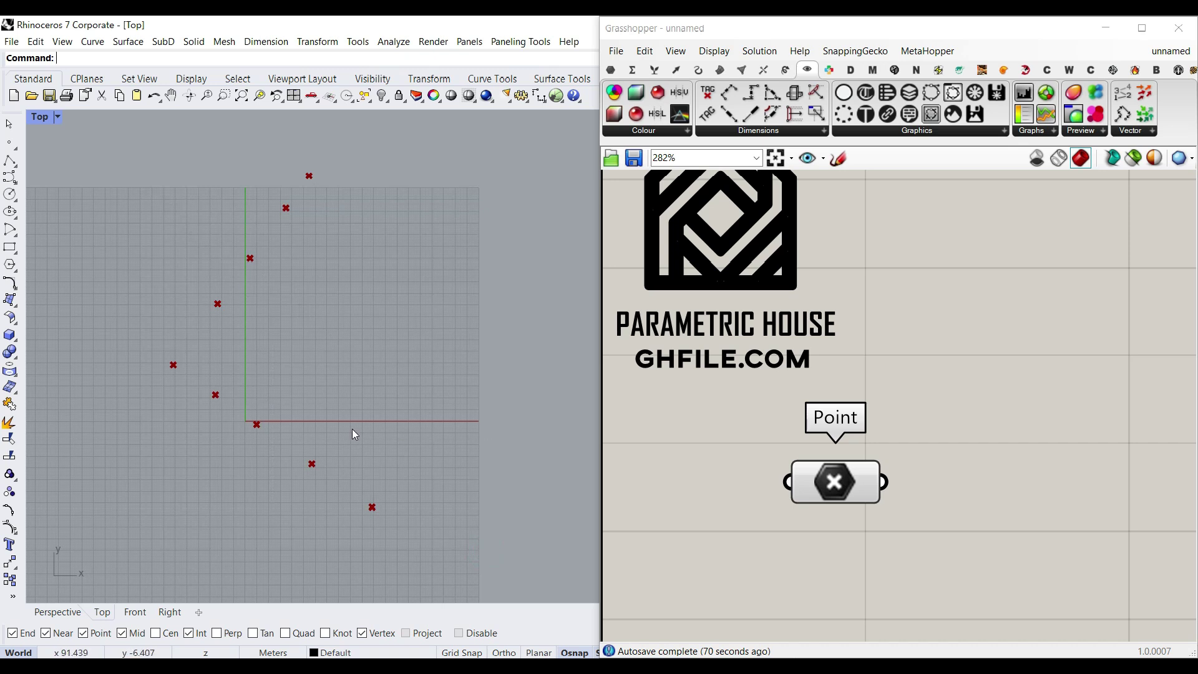
# Step: Add a List Item component beside the Point parameter and connect the points to its List input
pyautogui.moveTo(808, 476); pyautogui.dragTo(760, 536)
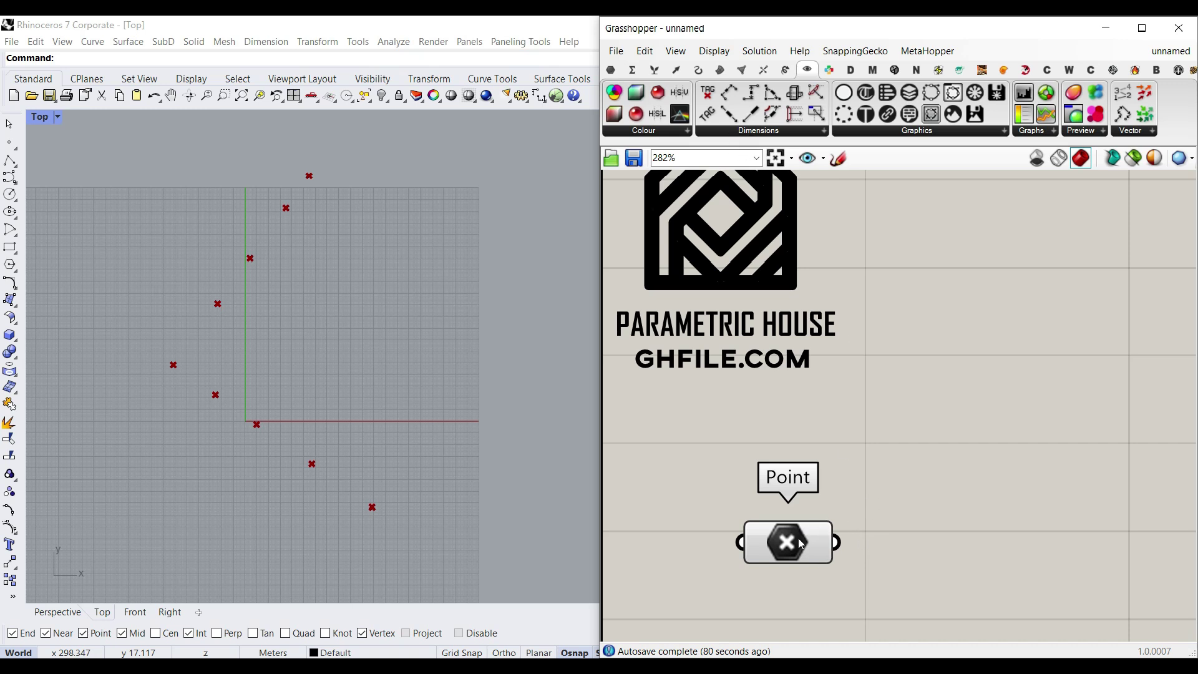
pyautogui.click(655, 69)
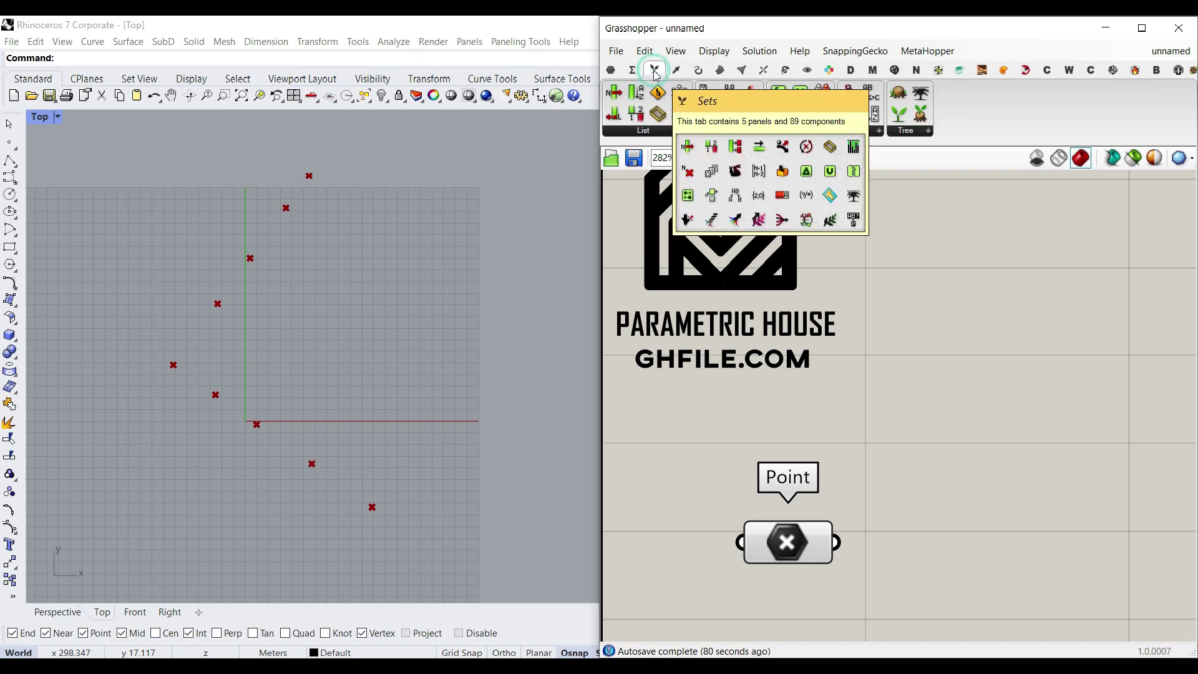
pyautogui.click(617, 98)
pyautogui.click(944, 487)
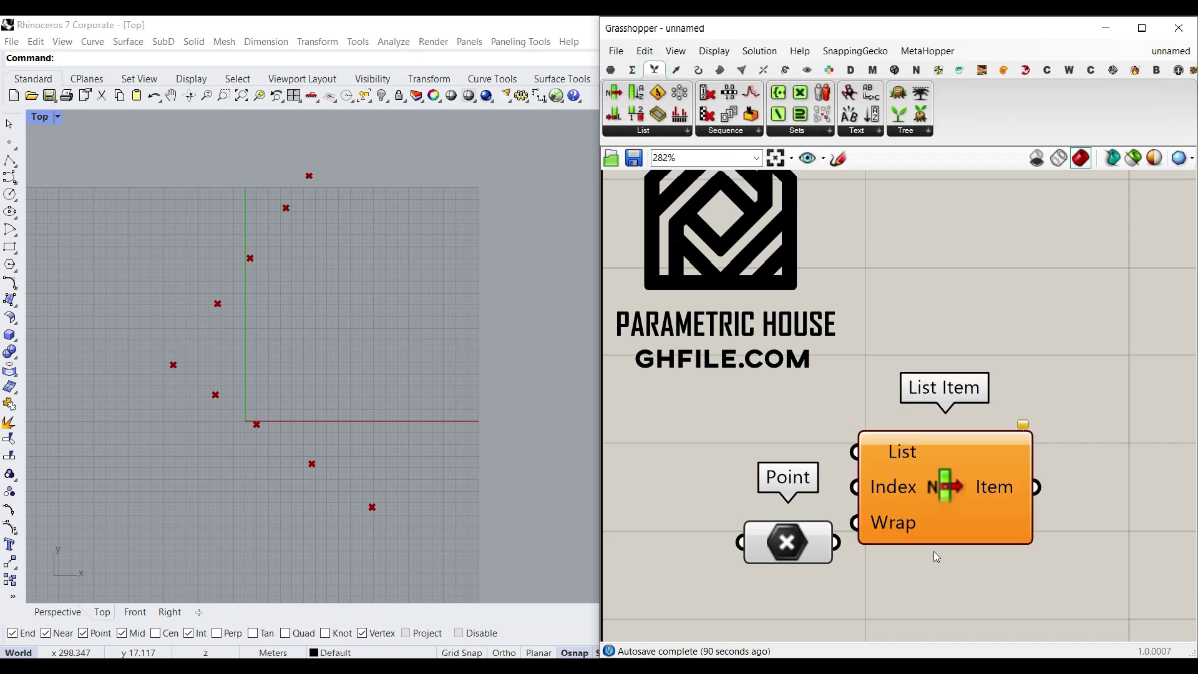
pyautogui.moveTo(936, 554); pyautogui.dragTo(905, 412, button='right')
pyautogui.moveTo(859, 384); pyautogui.dragTo(896, 463)
pyautogui.moveTo(802, 400); pyautogui.dragTo(860, 390)
pyautogui.moveTo(918, 419); pyautogui.dragTo(938, 431)
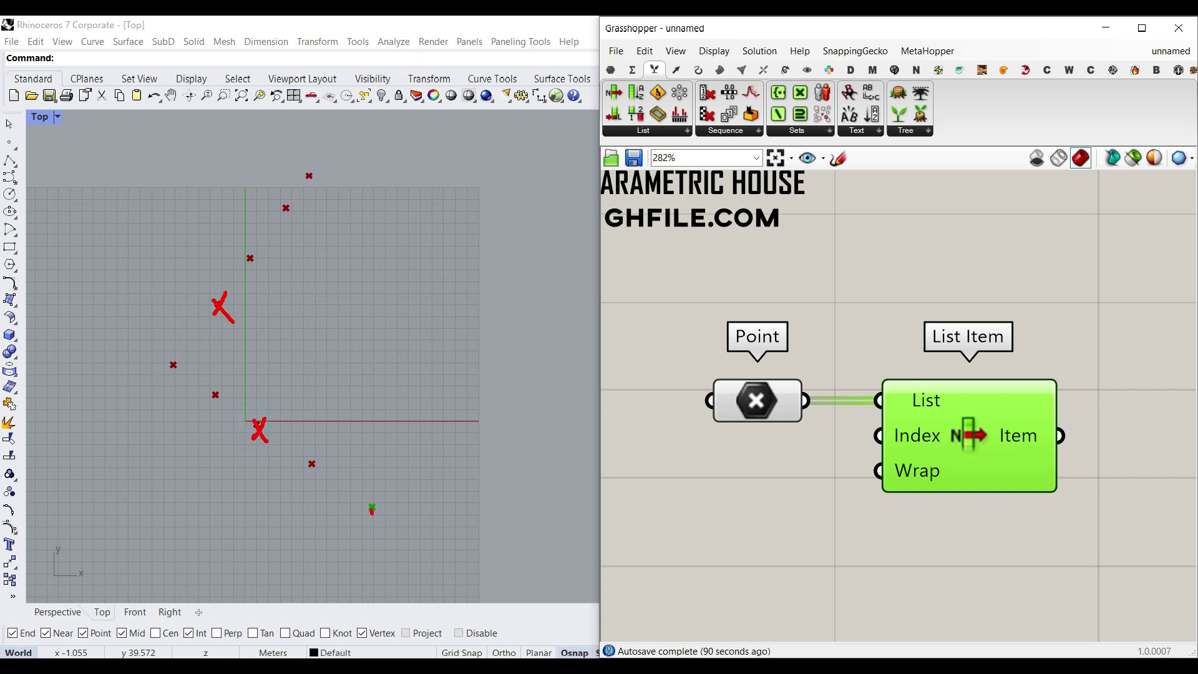
pyautogui.press('Escape')
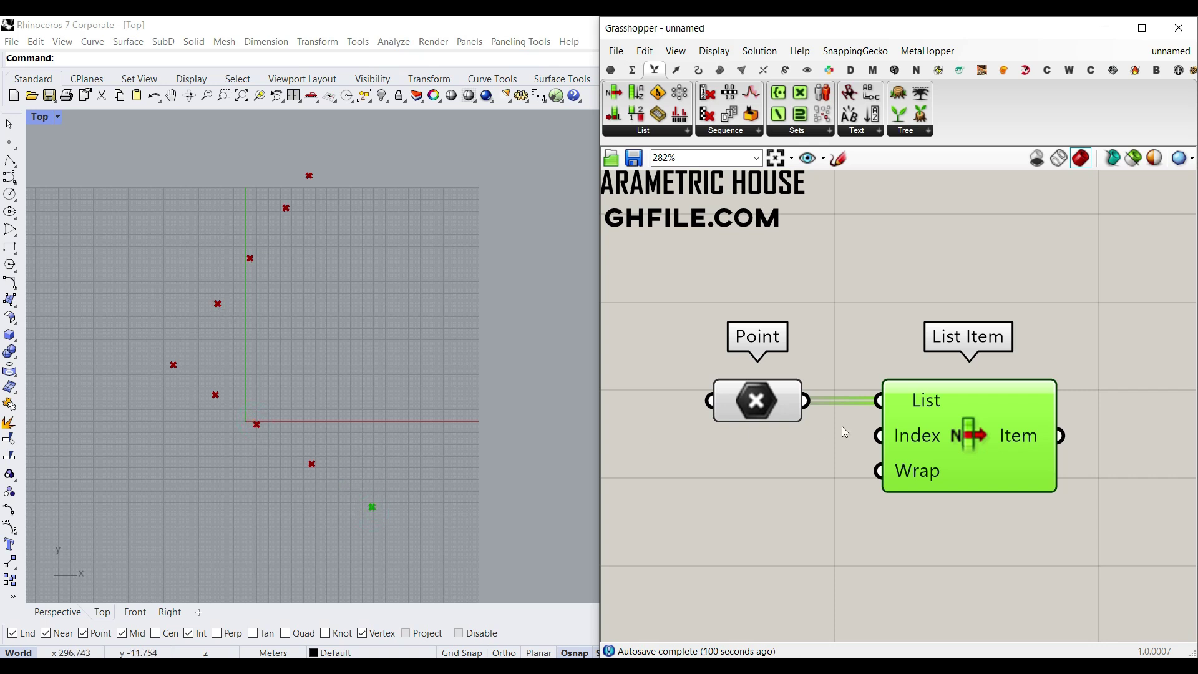
# Step: Add a Closest Points component to the upper right of List Item
pyautogui.moveTo(984, 467); pyautogui.dragTo(776, 463, button='right')
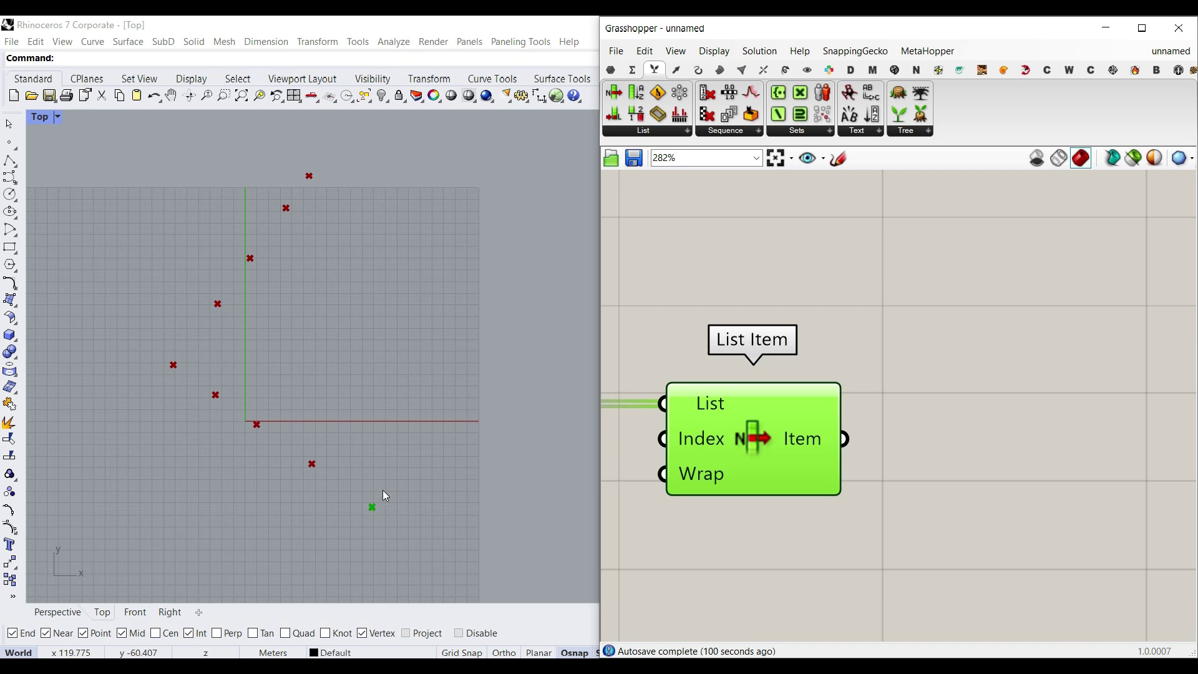
pyautogui.scroll(1, 384, 486)
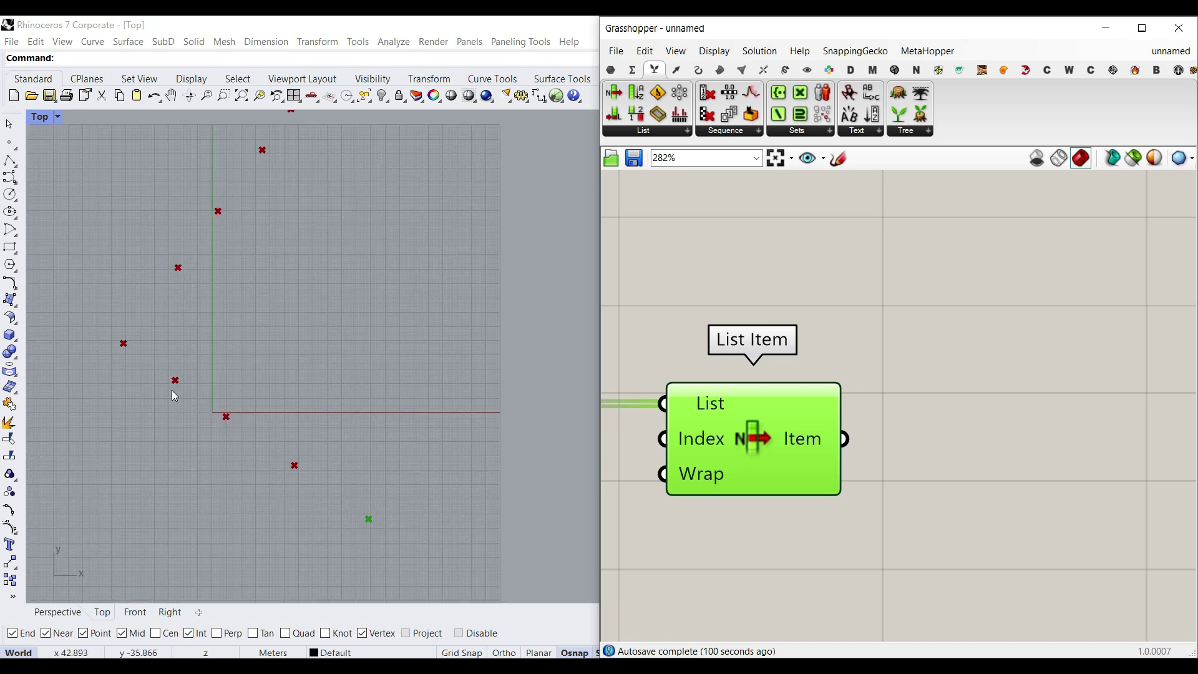
pyautogui.click(677, 69)
pyautogui.click(805, 130)
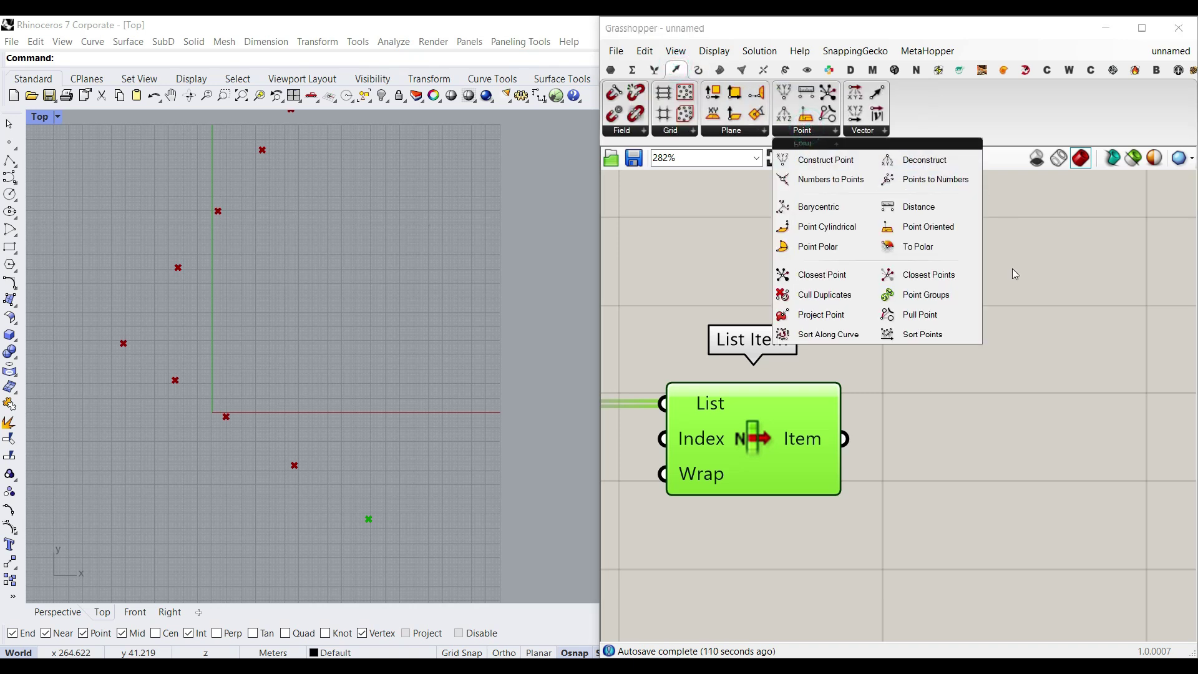
pyautogui.click(912, 272)
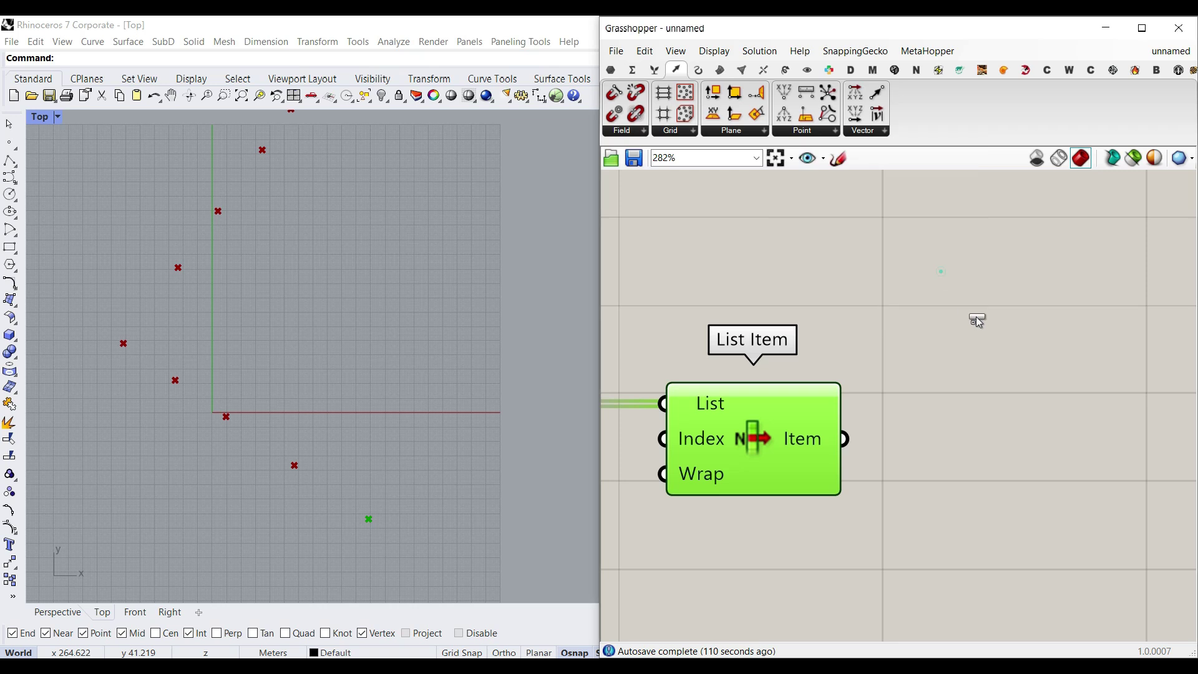
pyautogui.click(977, 321)
pyautogui.scroll(-4, 968, 345)
pyautogui.scroll(3, 923, 377)
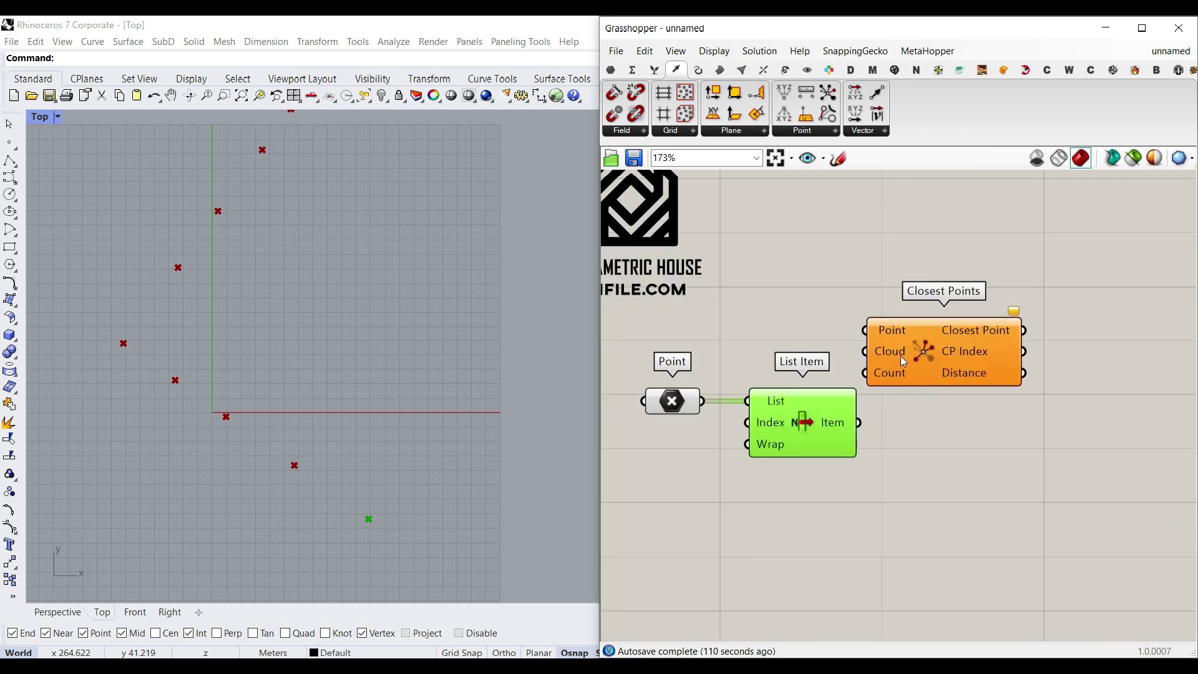
# Step: Move Closest Points beside List Item and connect the Item output to its Point input
pyautogui.scroll(3, 903, 361)
pyautogui.moveTo(903, 361); pyautogui.dragTo(987, 477)
pyautogui.click(750, 475)
pyautogui.moveTo(832, 464); pyautogui.dragTo(927, 429)
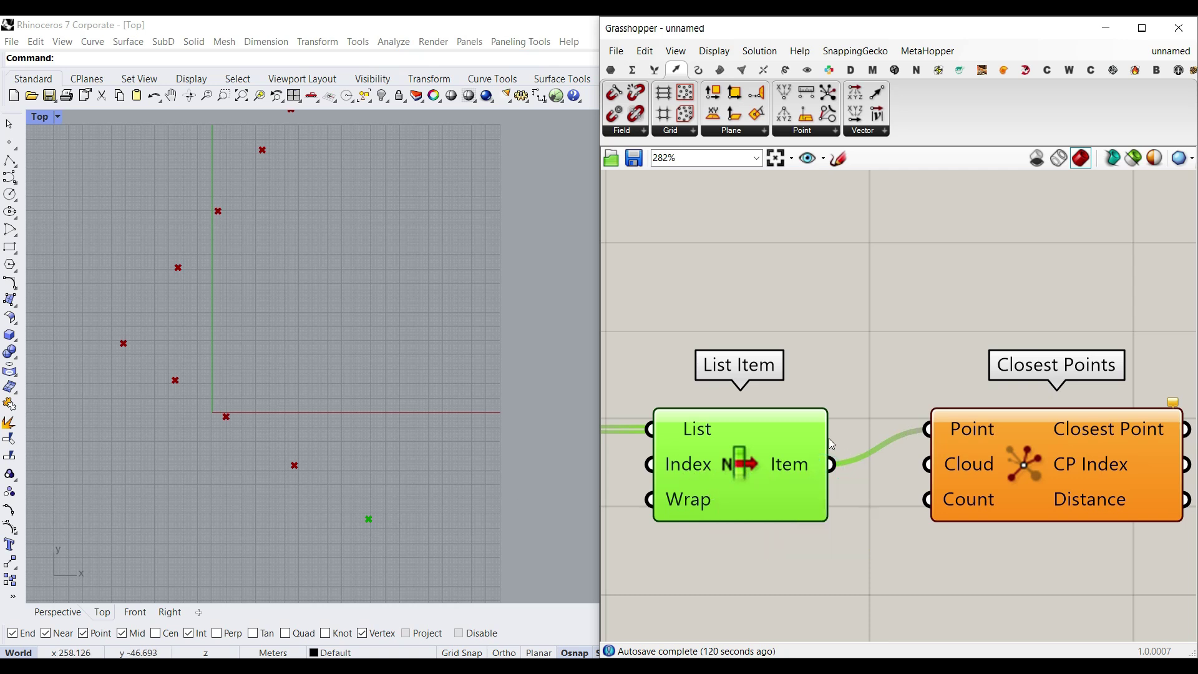
pyautogui.scroll(-1, 764, 421)
pyautogui.moveTo(764, 421); pyautogui.dragTo(883, 390, button='right')
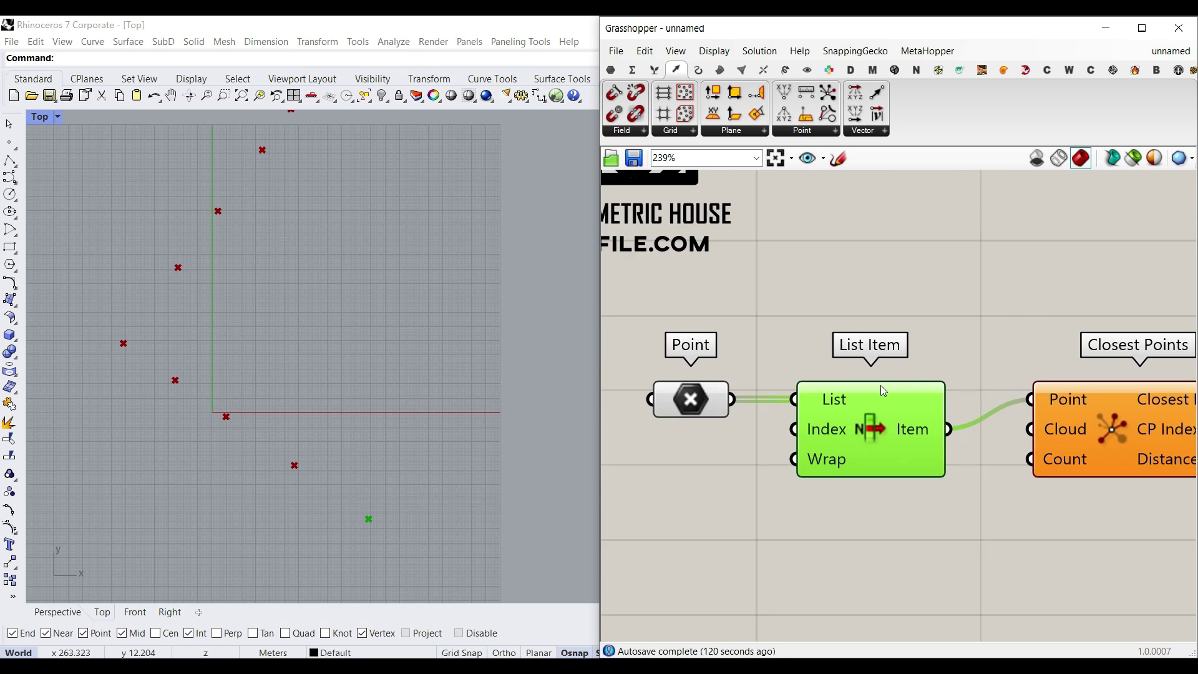
# Step: Raise List Item above the direct wire path and connect the Point parameter to the Cloud input of Closest Points
pyautogui.moveTo(1053, 446); pyautogui.dragTo(1000, 452, button='right')
pyautogui.moveTo(1000, 452); pyautogui.dragTo(1038, 472)
pyautogui.moveTo(808, 433); pyautogui.dragTo(853, 359)
pyautogui.moveTo(1048, 490); pyautogui.dragTo(1039, 460)
pyautogui.moveTo(695, 450); pyautogui.dragTo(774, 445, button='right')
pyautogui.moveTo(684, 403); pyautogui.dragTo(1037, 431)
pyautogui.click(759, 441)
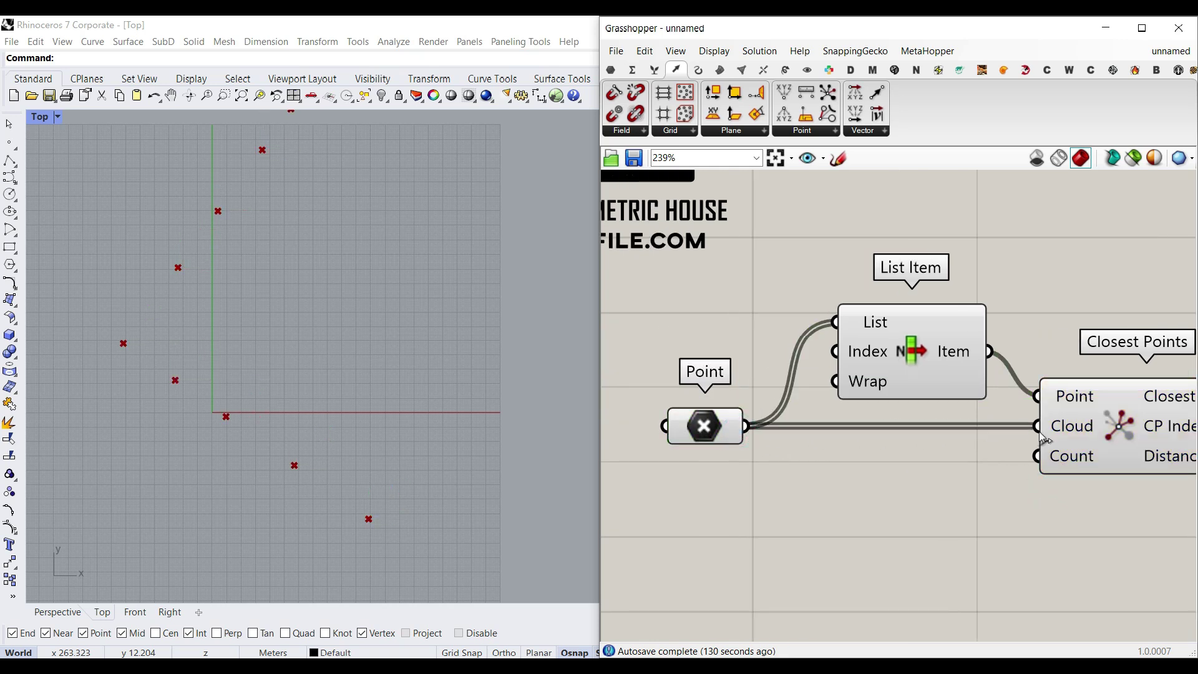
# Step: Add a Panel containing 2 and connect it to the Count input of Closest Points
pyautogui.scroll(5, 1001, 448)
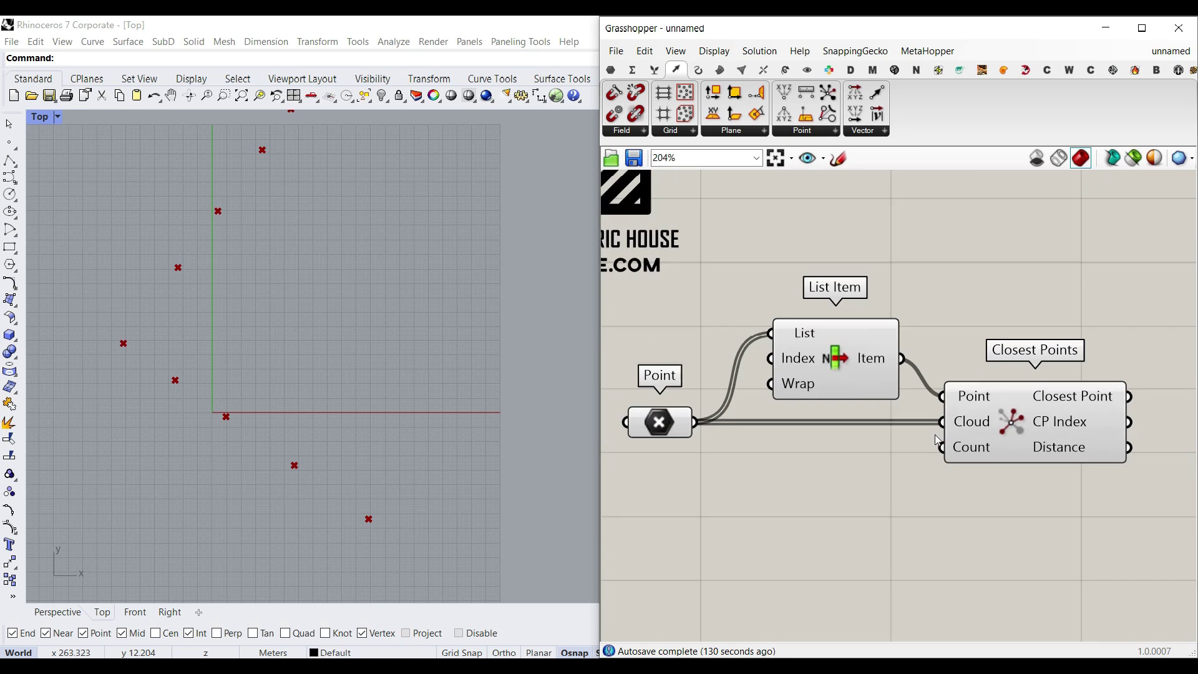
pyautogui.doubleClick(796, 492)
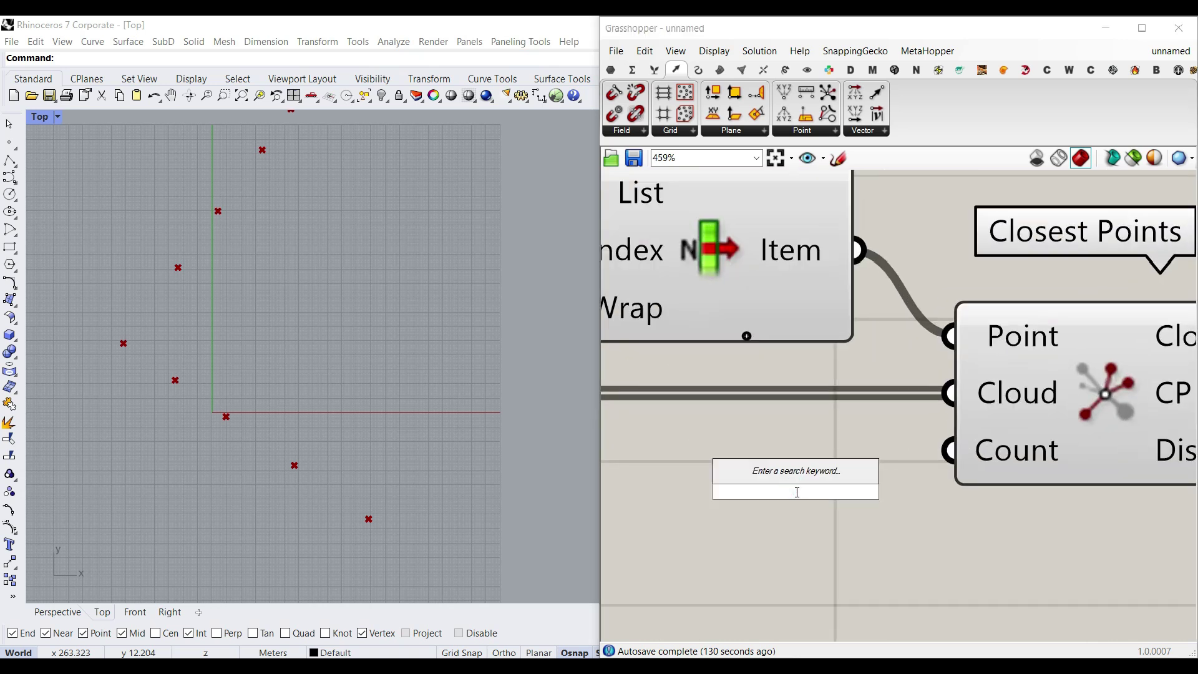
pyautogui.write('panel')
pyautogui.press('Return')
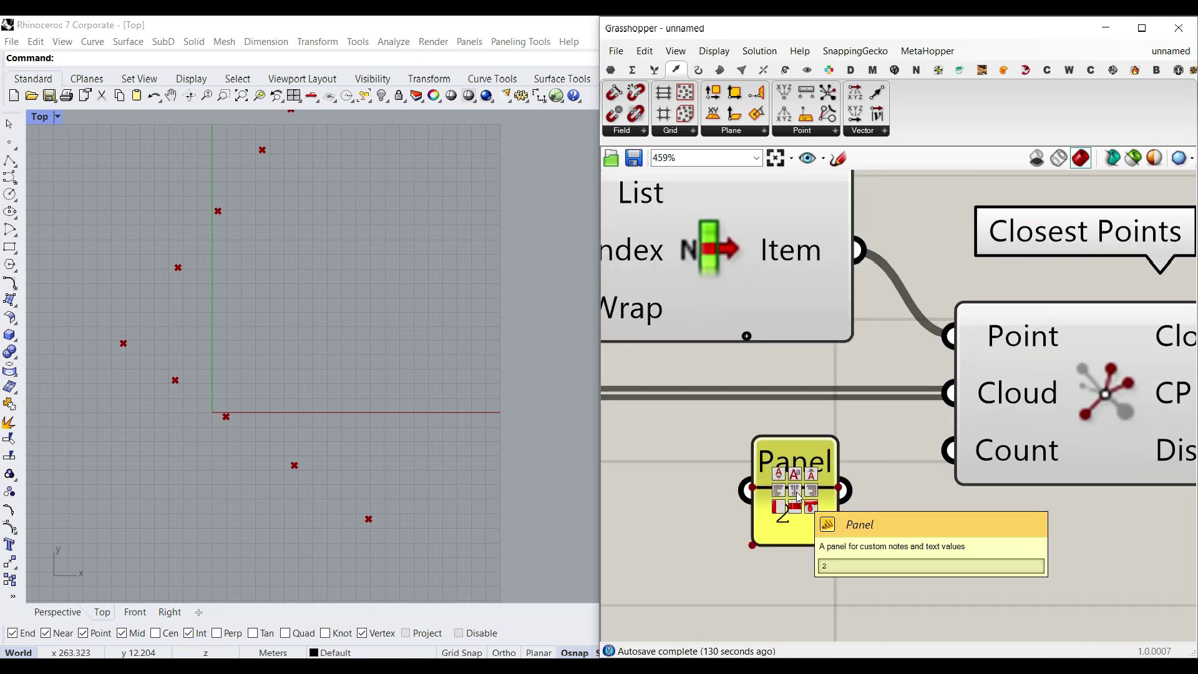
pyautogui.scroll(-4, 853, 534)
pyautogui.moveTo(838, 502); pyautogui.dragTo(903, 477)
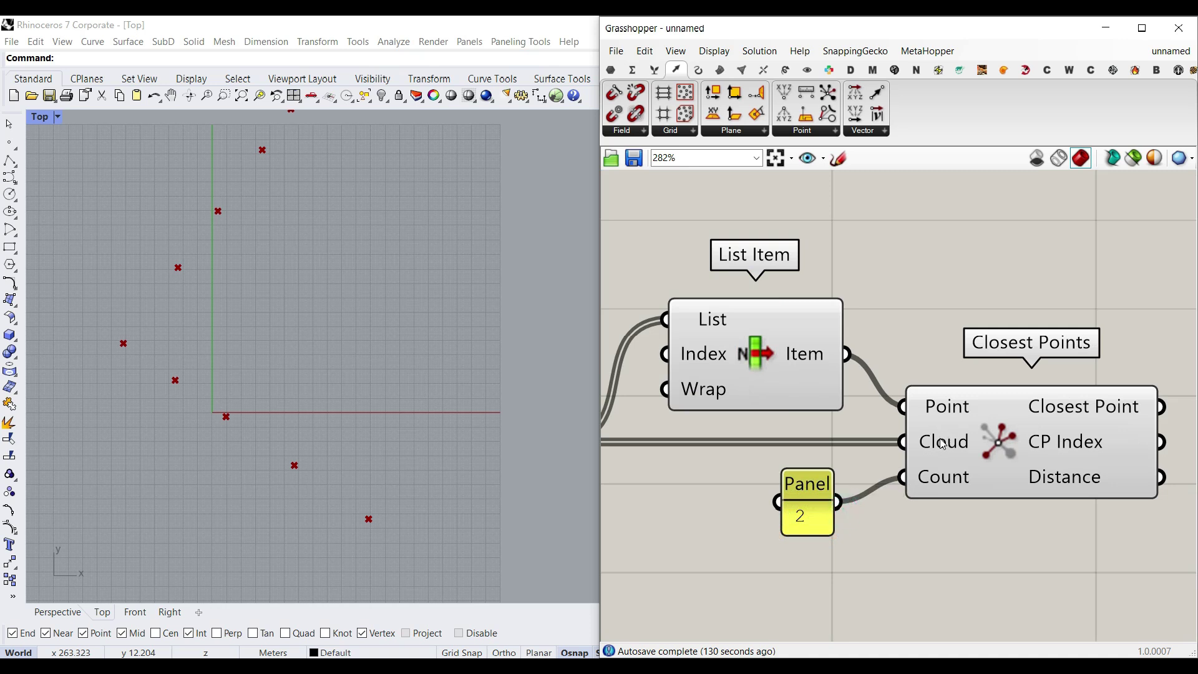
pyautogui.moveTo(732, 465); pyautogui.dragTo(836, 459, button='right')
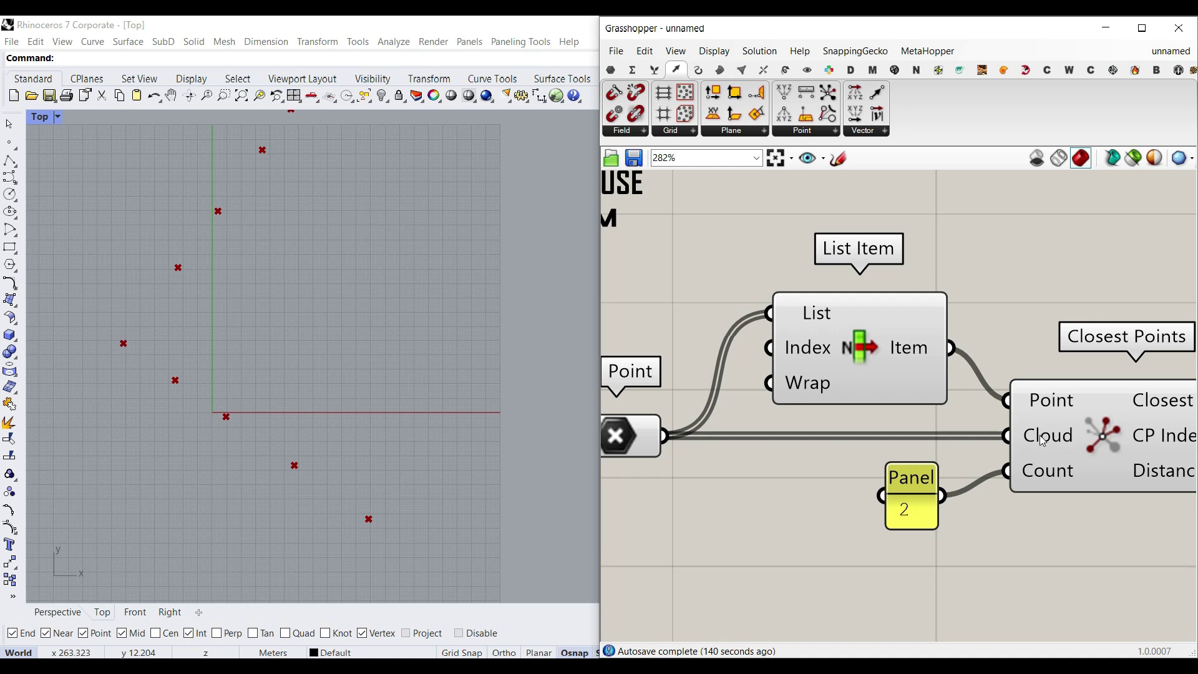
# Step: Add a Point parameter after Closest Points and connect the Closest Point output to it
pyautogui.click(892, 340)
pyautogui.scroll(3, 368, 529)
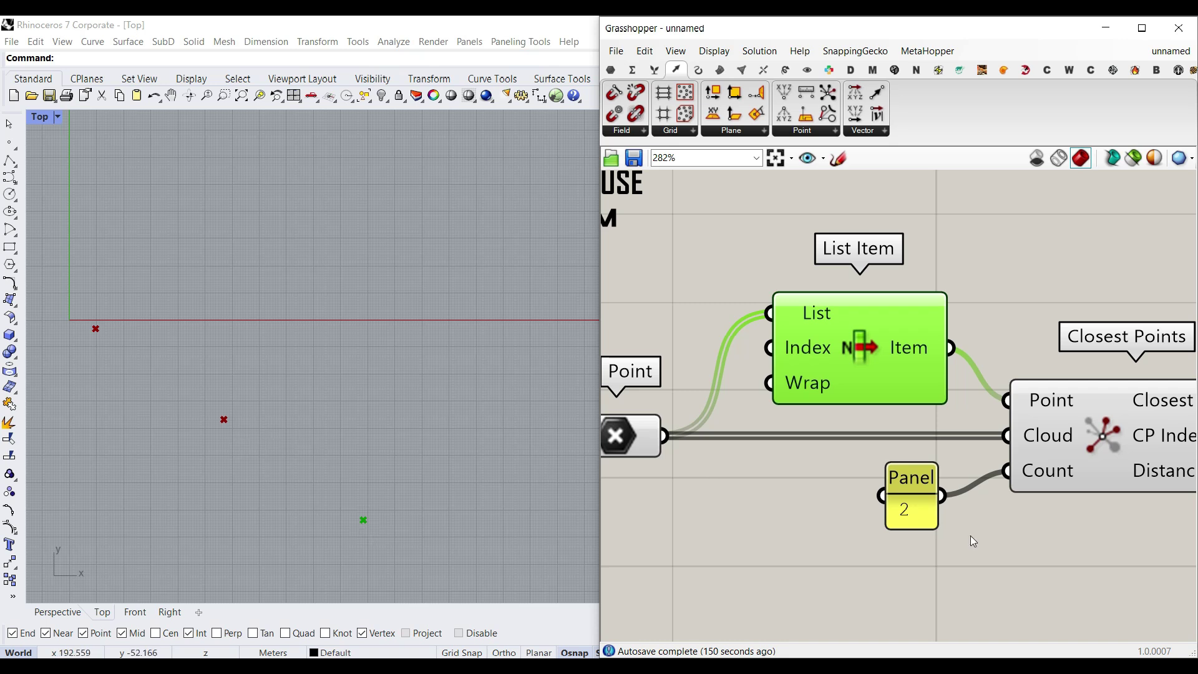
pyautogui.moveTo(1080, 457); pyautogui.dragTo(724, 469, button='right')
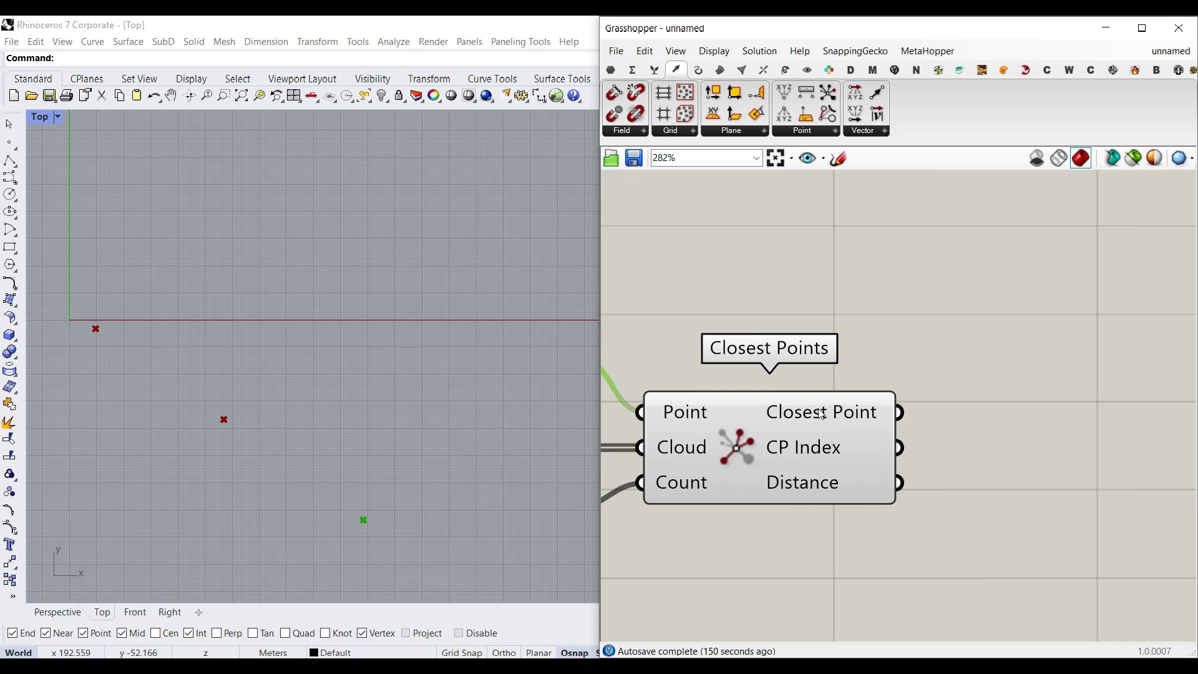
pyautogui.click(611, 69)
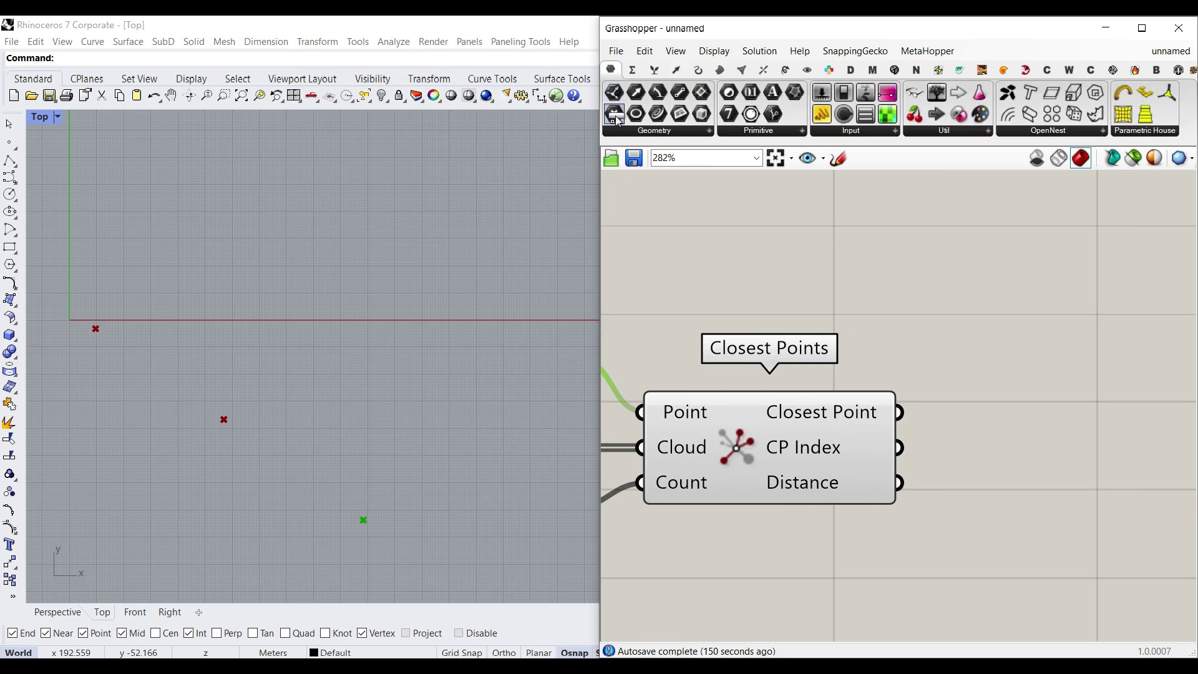
pyautogui.moveTo(615, 114); pyautogui.dragTo(1036, 406)
pyautogui.moveTo(899, 412); pyautogui.dragTo(990, 405)
pyautogui.click(1004, 404)
# Step: Bake the points of the first Point parameter into the Rhino document
pyautogui.scroll(-4, 349, 462)
pyautogui.scroll(-4, 803, 409)
pyautogui.moveTo(765, 417)
pyautogui.mouseDown(button='right')
pyautogui.moveTo(899, 399)
pyautogui.moveTo(979, 410)
pyautogui.moveTo(784, 424)
pyautogui.mouseUp(button='right')
pyautogui.rightClick(765, 427)
pyautogui.click(801, 405)
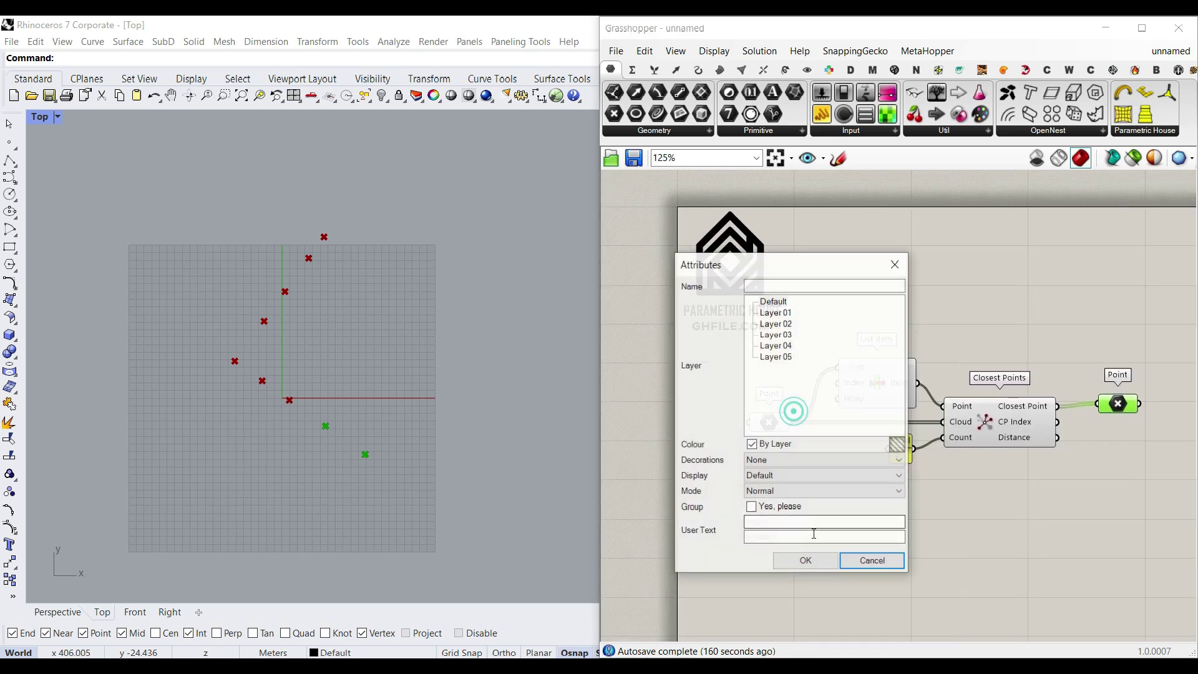
pyautogui.click(805, 559)
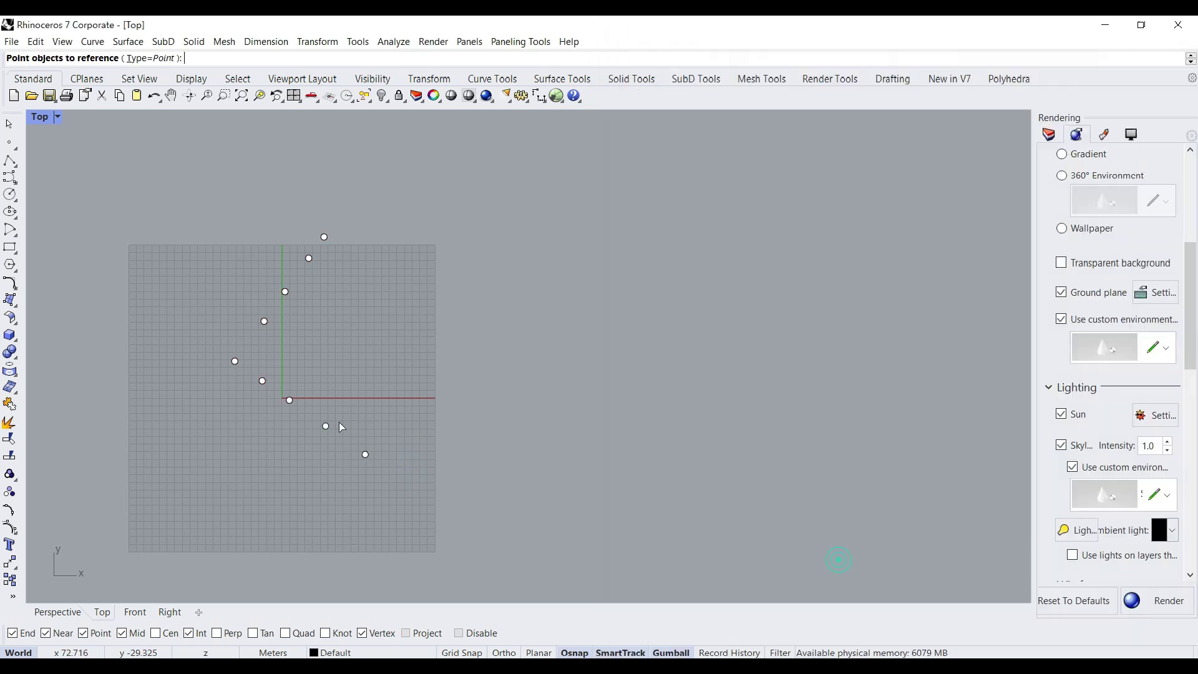
# Step: Reference the baked points in the first Point parameter by picking them in a shuffled order
pyautogui.click(286, 289)
pyautogui.click(265, 320)
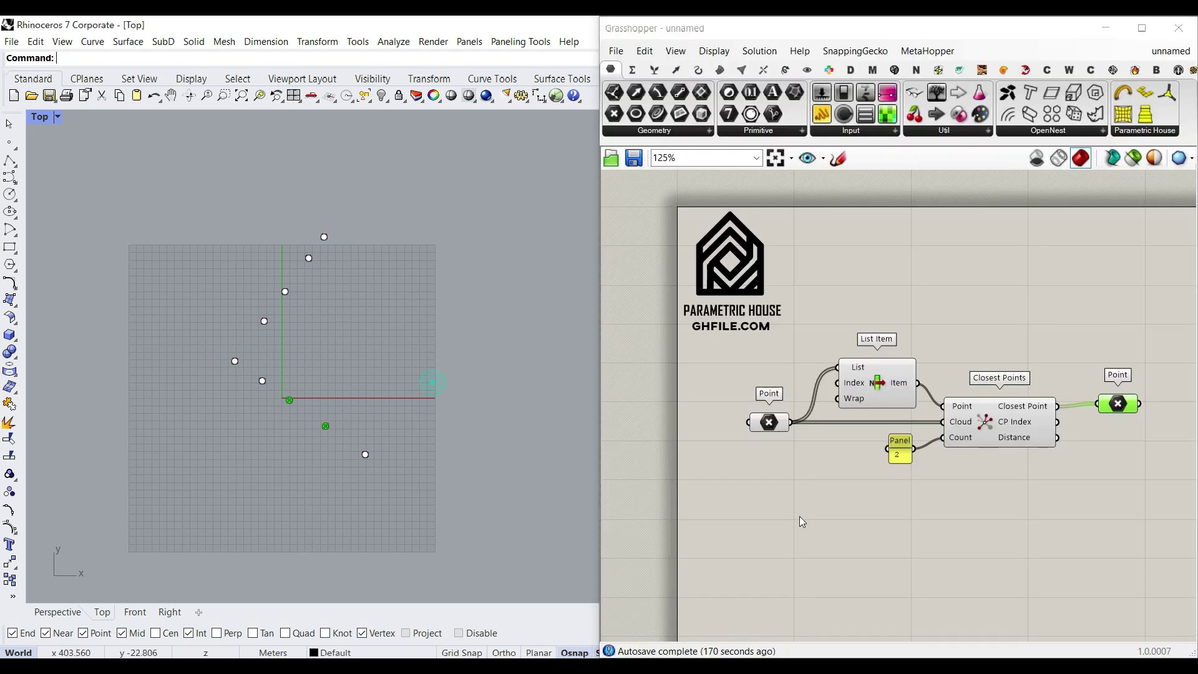
pyautogui.click(800, 517)
# Step: Internalise the first Point parameter's data and delete all the baked points from the Rhino document
pyautogui.rightClick(773, 422)
pyautogui.click(828, 607)
pyautogui.click(451, 372)
pyautogui.hotkey('ctrl', 'a')
pyautogui.press('Delete')
pyautogui.scroll(6, 452, 370)
pyautogui.scroll(-2, 448, 388)
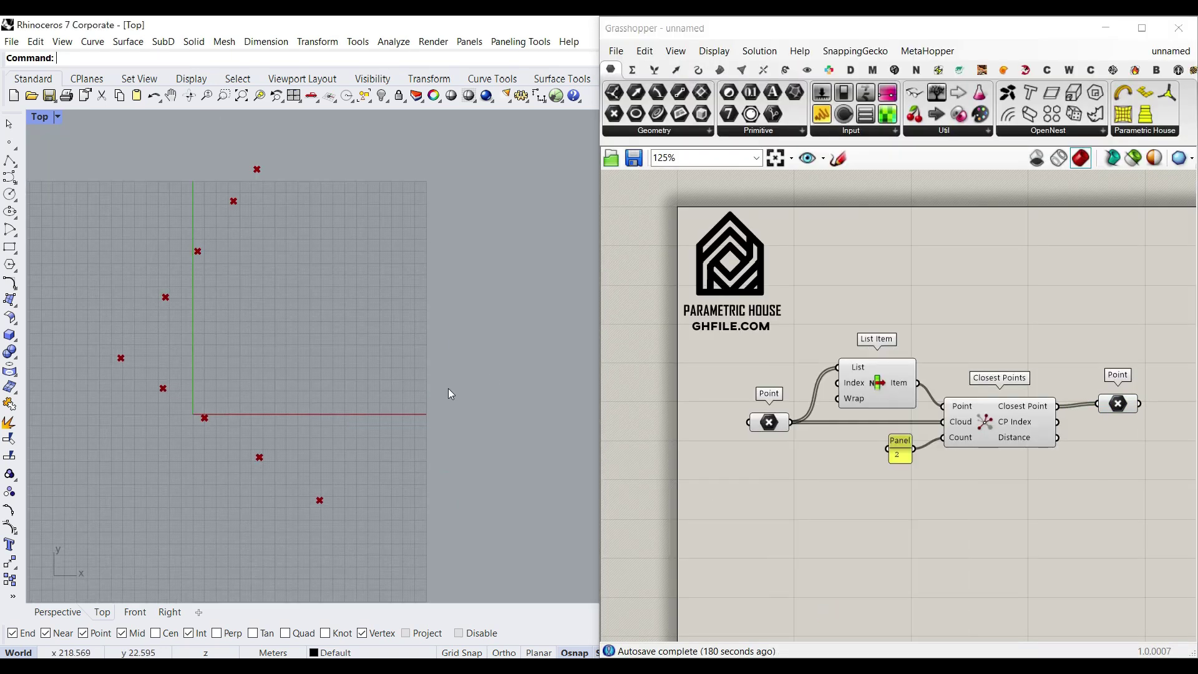
# Step: Display the points' sequence with a Point Order component connected to the first Point parameter, and delete that component
pyautogui.click(806, 69)
pyautogui.moveTo(1122, 114); pyautogui.dragTo(786, 458)
pyautogui.scroll(2, 786, 458)
pyautogui.moveTo(793, 410); pyautogui.dragTo(806, 484)
pyautogui.click(864, 487)
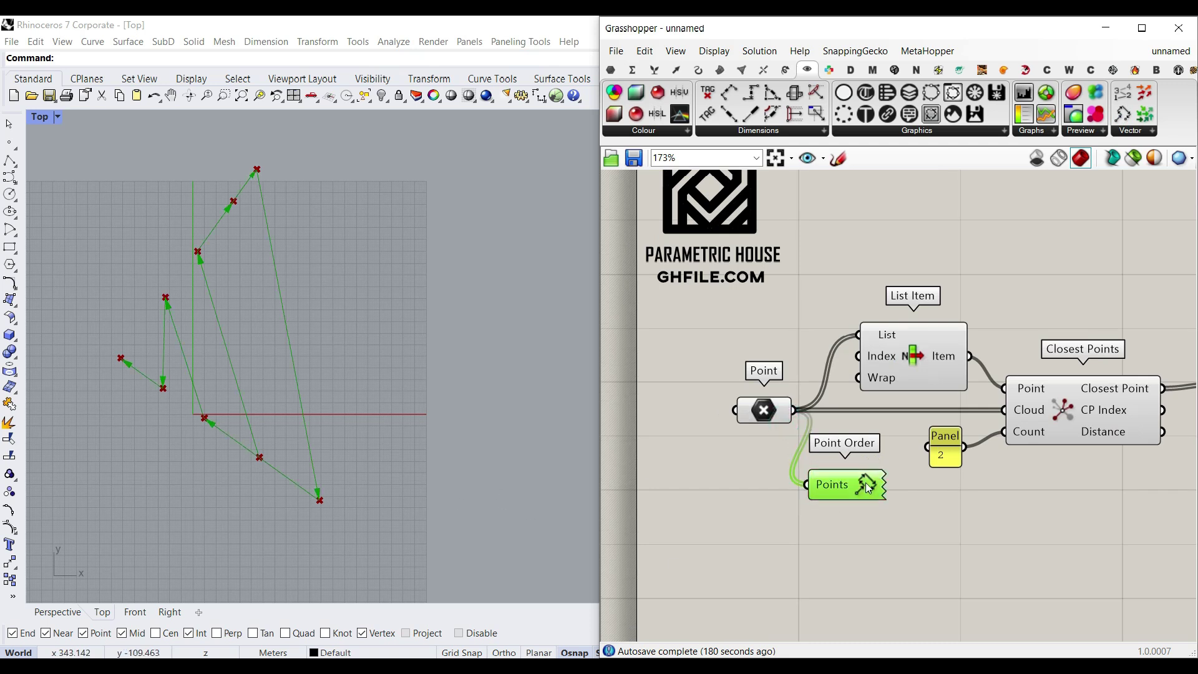
pyautogui.press('Delete')
# Step: Examine in the viewport which point List Item outputs and which points the Closest Point output's Point parameter holds
pyautogui.moveTo(1030, 455); pyautogui.dragTo(850, 465, button='right')
pyautogui.click(746, 373)
pyautogui.scroll(4, 275, 458)
pyautogui.moveTo(912, 418); pyautogui.dragTo(777, 435, button='right')
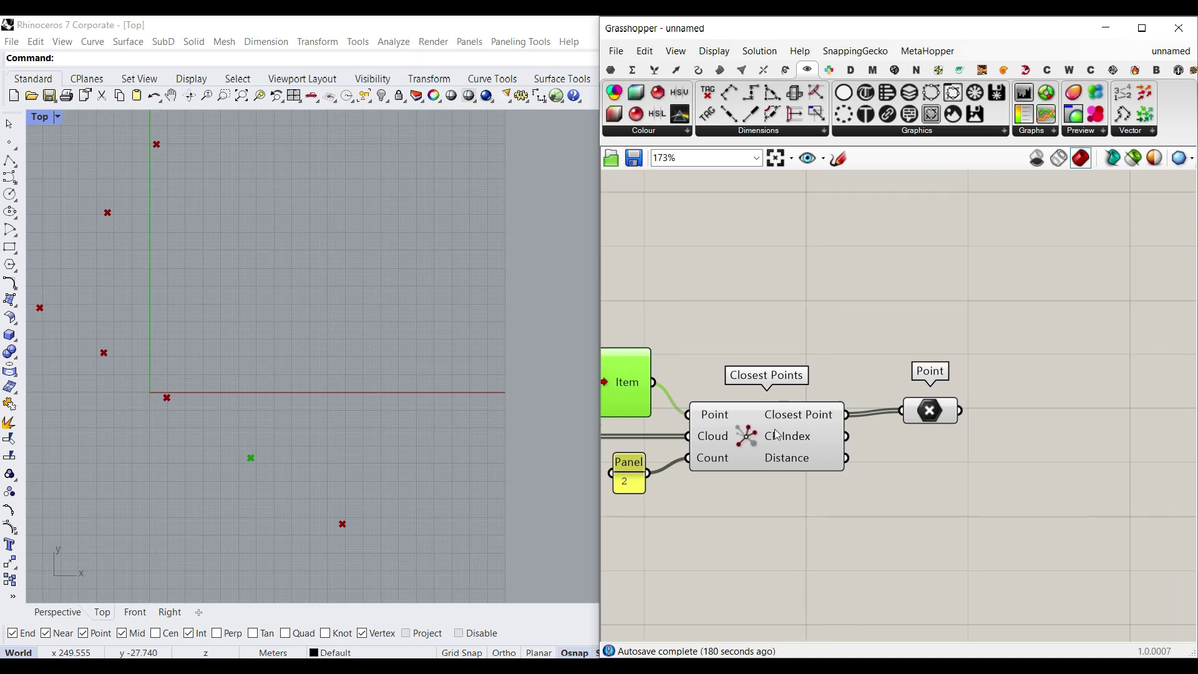
pyautogui.click(933, 414)
pyautogui.scroll(-3, 282, 435)
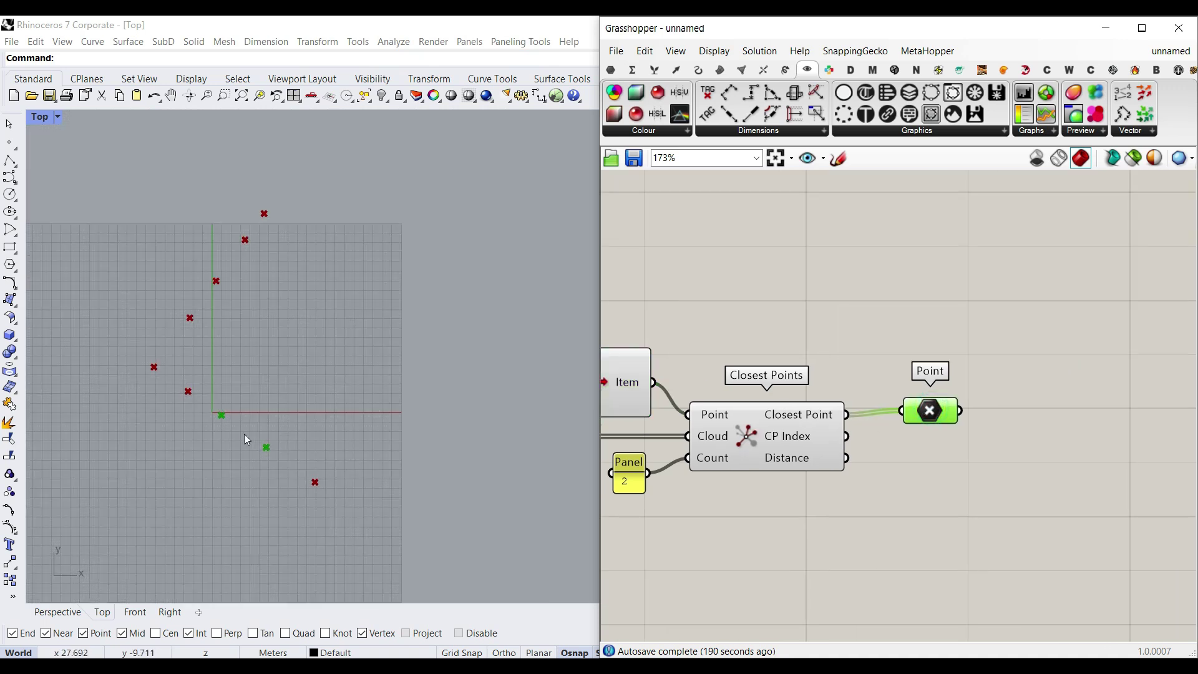
pyautogui.scroll(4, 942, 423)
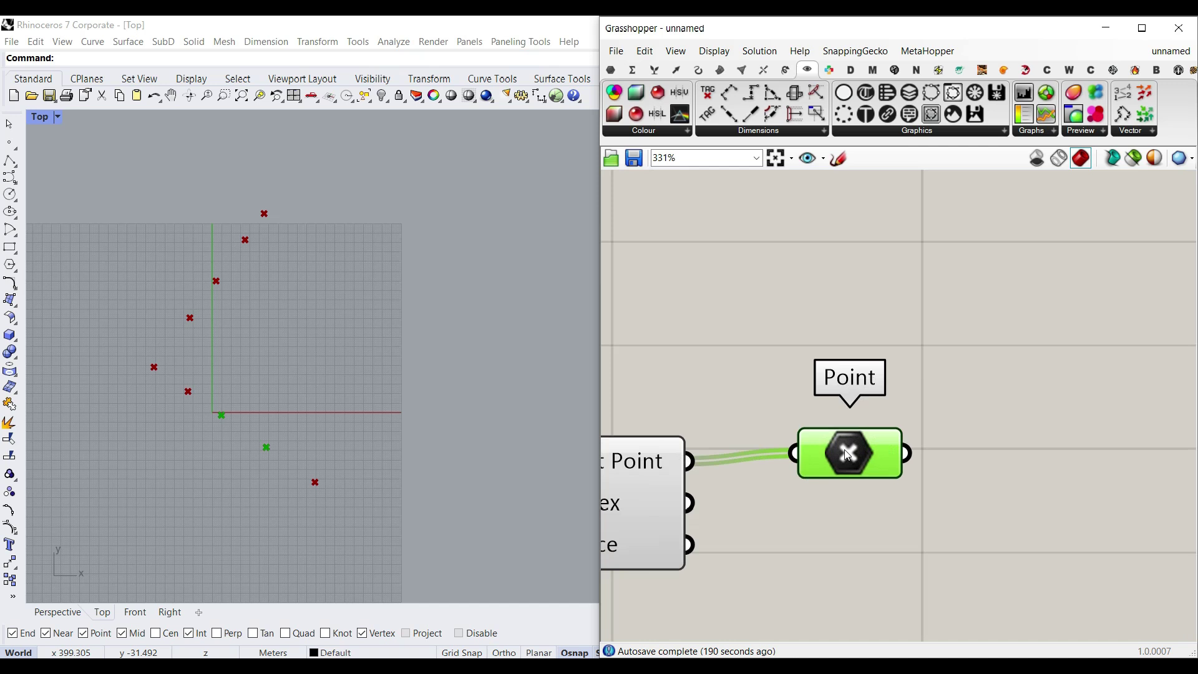
pyautogui.moveTo(855, 459); pyautogui.dragTo(803, 463, button='right')
pyautogui.scroll(2, 274, 444)
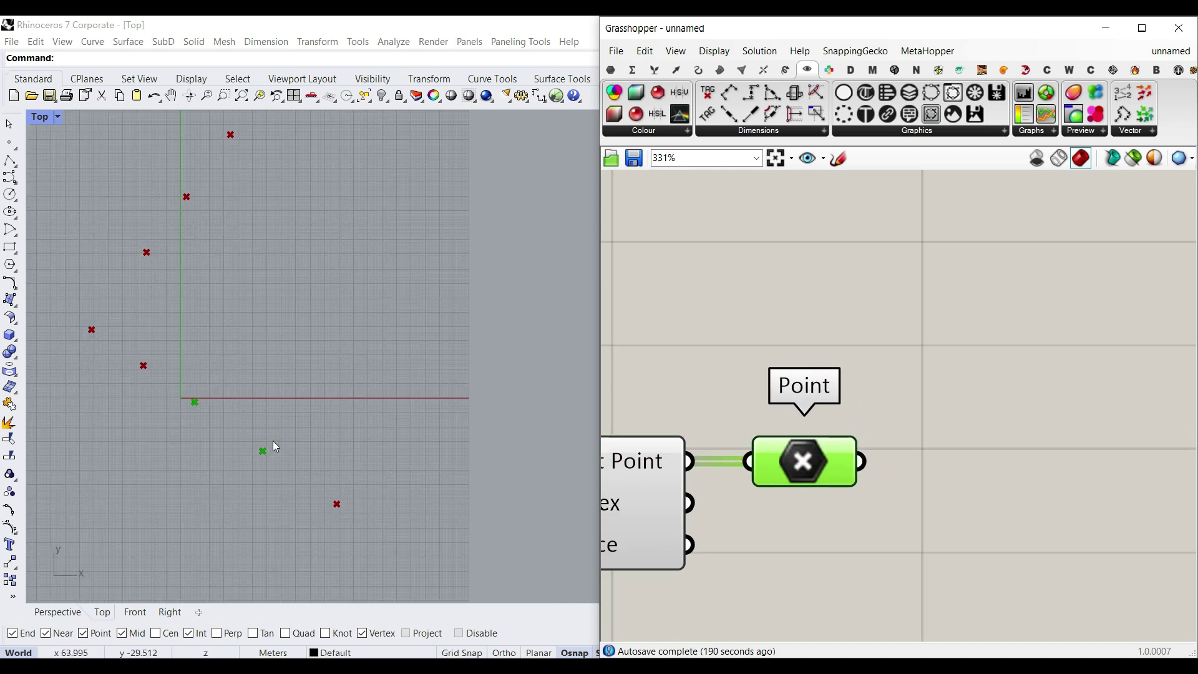
pyautogui.scroll(-1, 212, 413)
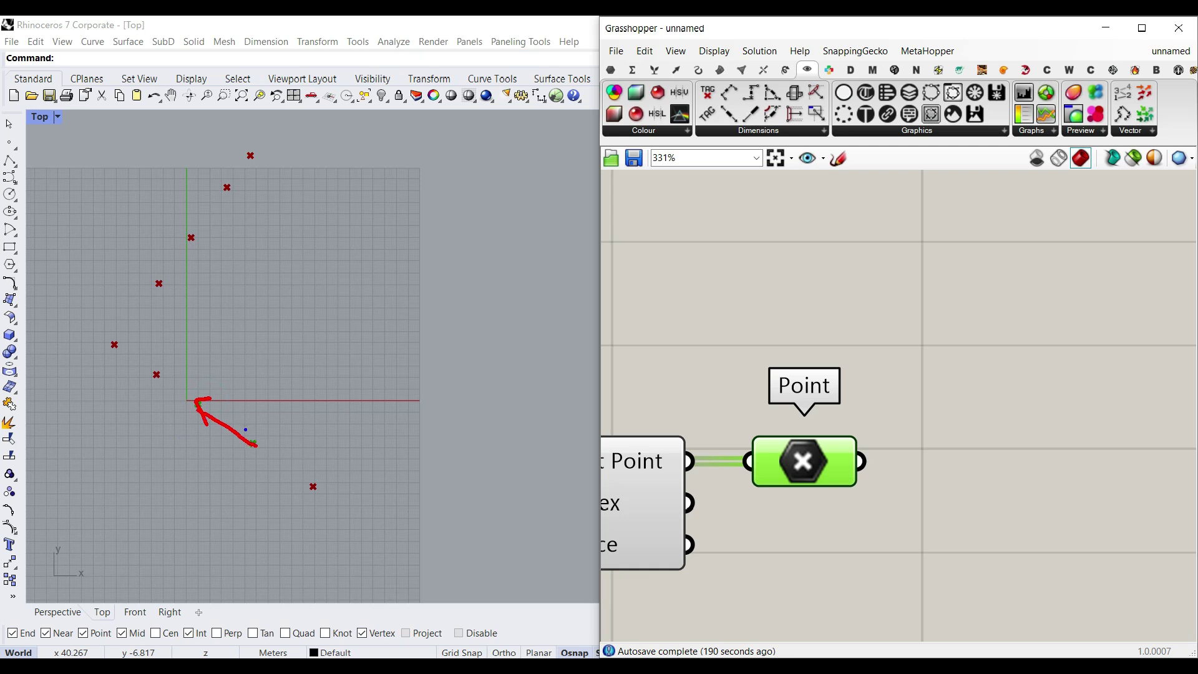
pyautogui.moveTo(257, 473); pyautogui.dragTo(251, 355)
pyautogui.click(785, 69)
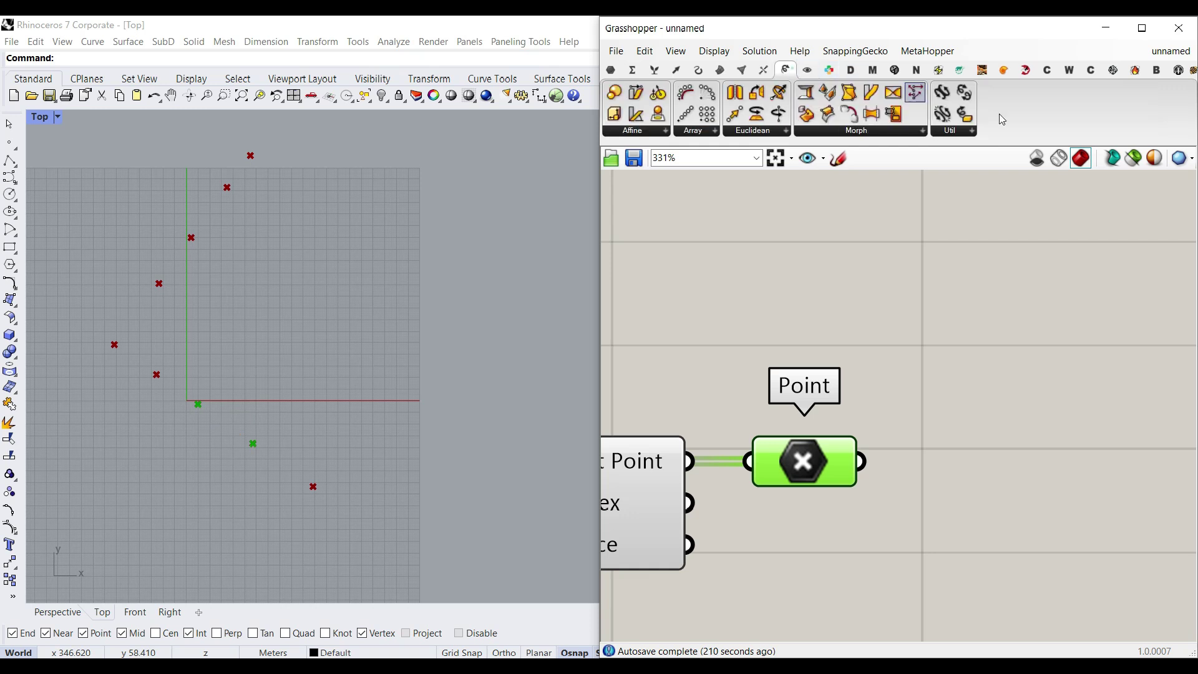
pyautogui.click(957, 130)
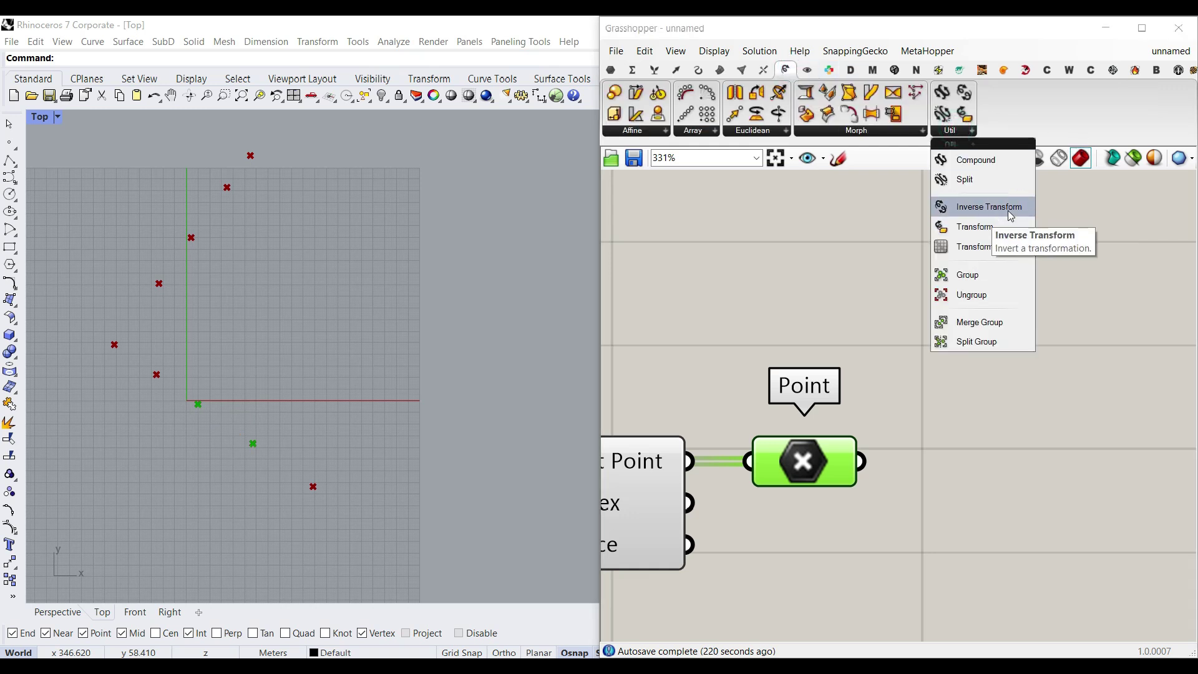
pyautogui.click(847, 325)
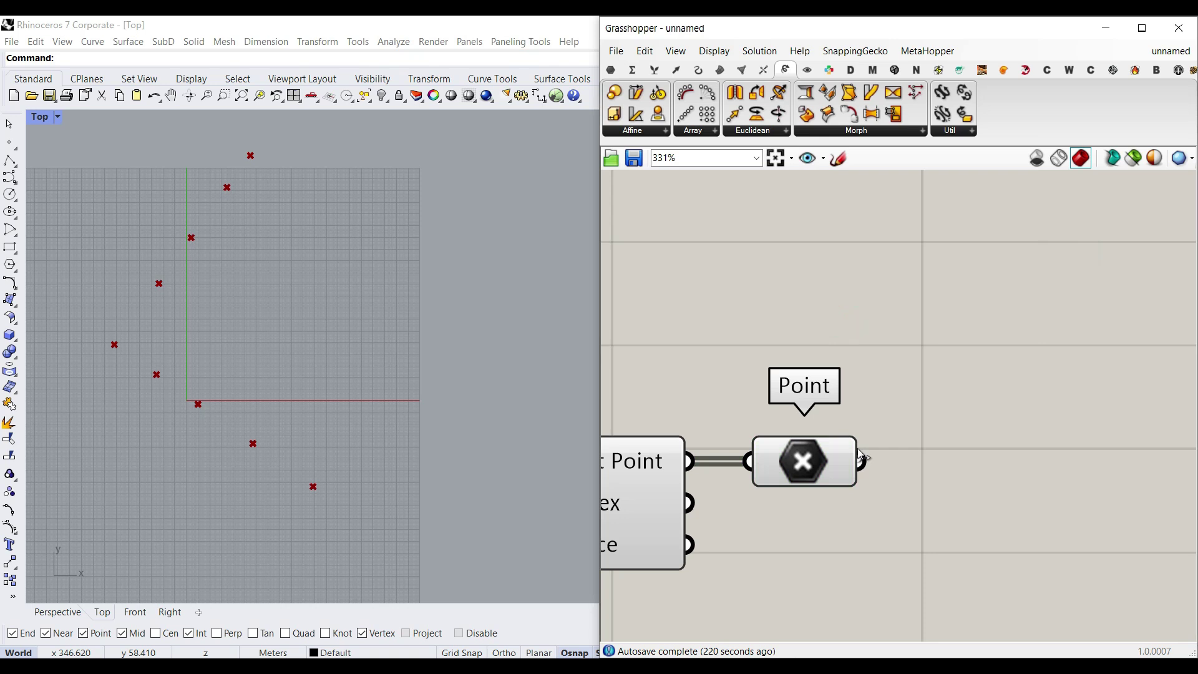
# Step: Add a List Item after the closest-points Point parameter, connect its List input, and insert a +1 output
pyautogui.click(676, 69)
pyautogui.click(654, 69)
pyautogui.moveTo(623, 92); pyautogui.dragTo(942, 473)
pyautogui.scroll(2, 963, 481)
pyautogui.click(818, 538)
pyautogui.scroll(-2, 814, 521)
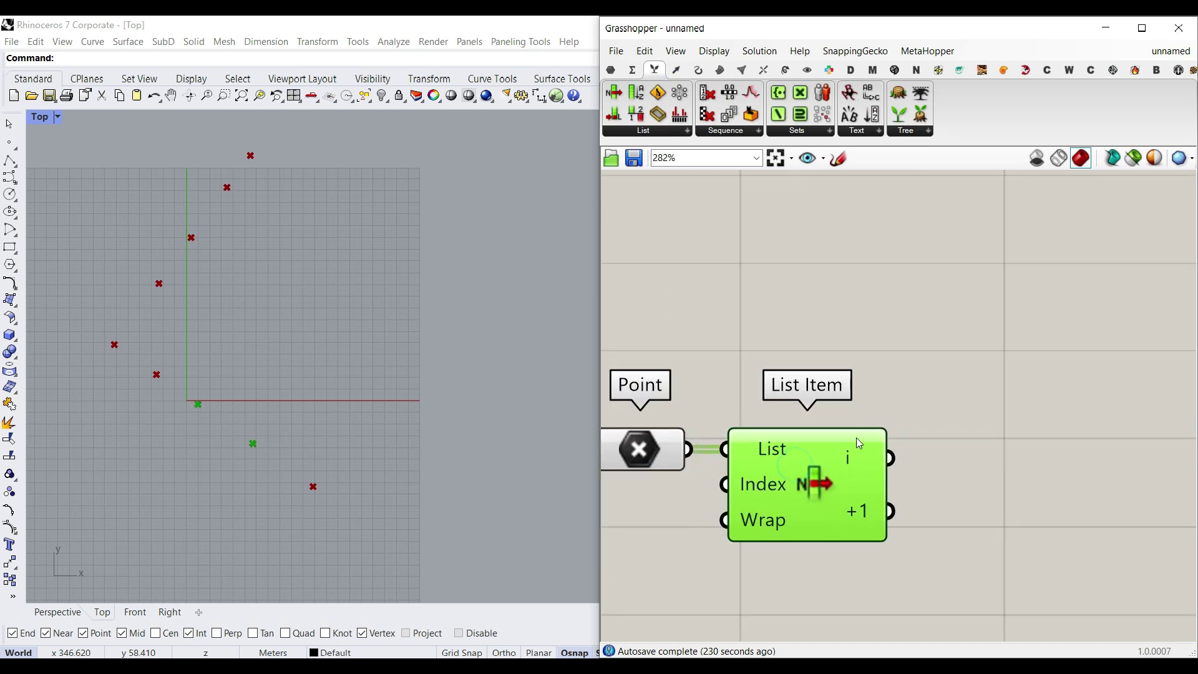
# Step: Add a Vector 2Pt component and connect List Item's i output to Point A and +1 output to Point B
pyautogui.click(677, 69)
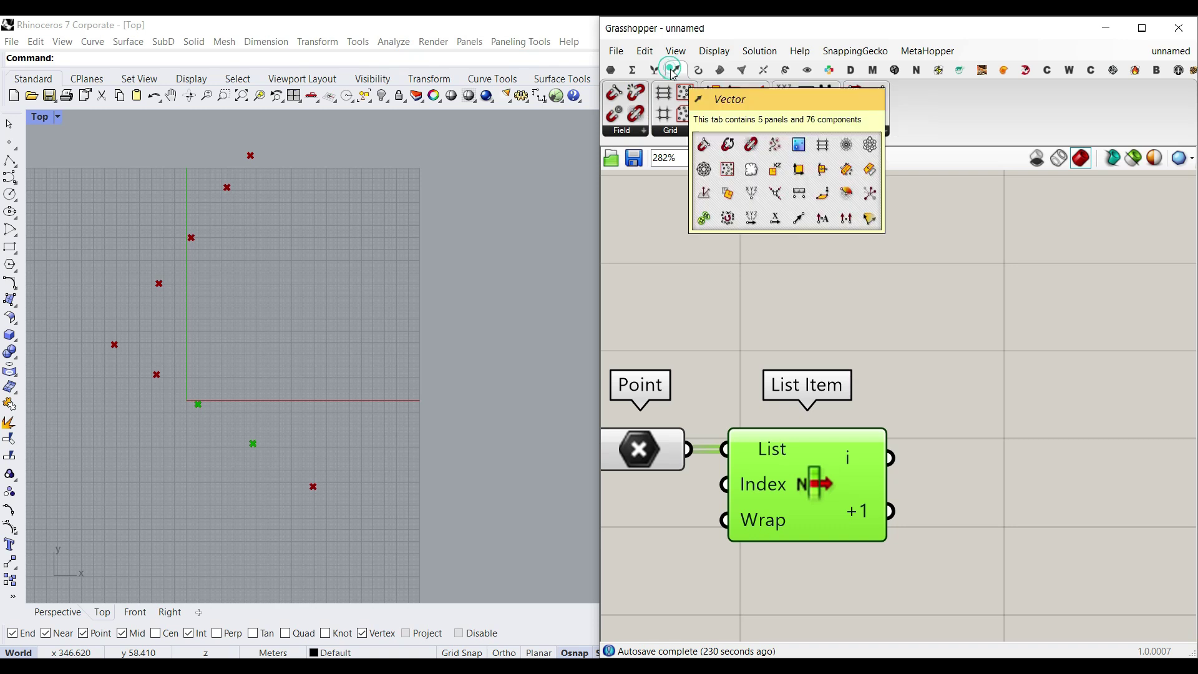
pyautogui.moveTo(877, 93); pyautogui.dragTo(1034, 478)
pyautogui.scroll(1, 878, 465)
pyautogui.moveTo(892, 457); pyautogui.dragTo(932, 432)
pyautogui.moveTo(893, 520); pyautogui.dragTo(934, 474)
pyautogui.moveTo(1009, 478); pyautogui.dragTo(1023, 503)
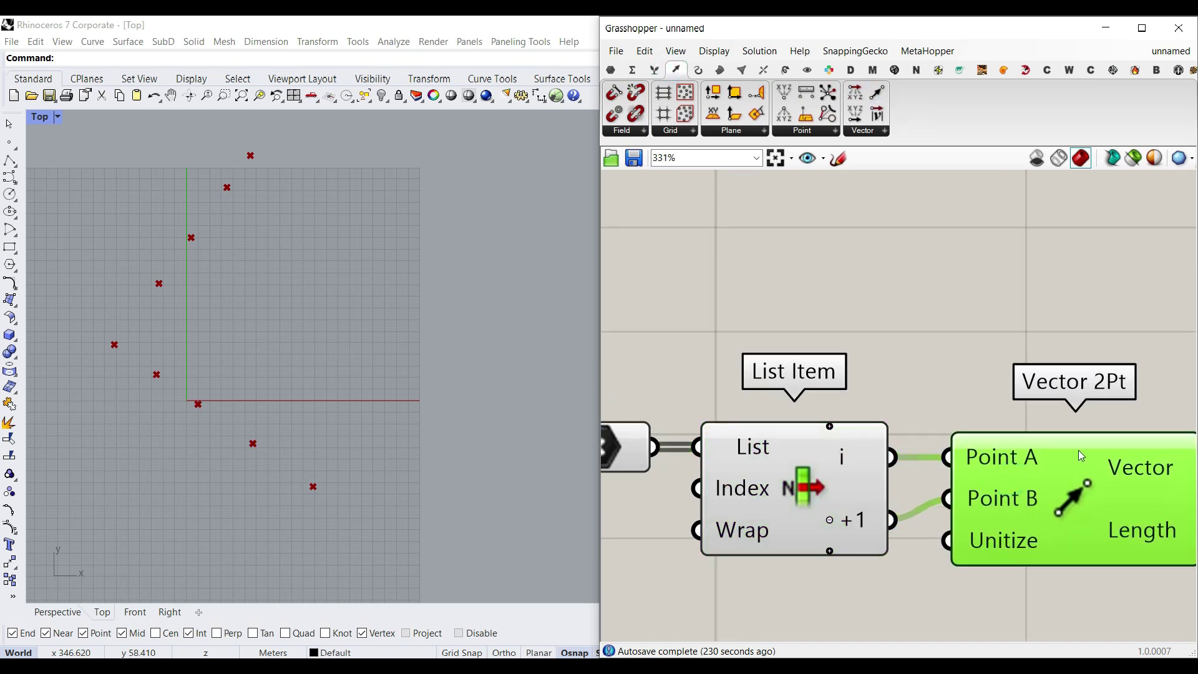
# Step: Add a Vector Display component, connecting its Anchor to List Item's i output and its Vector to the Vector 2Pt output
pyautogui.moveTo(1040, 462); pyautogui.dragTo(931, 462, button='right')
pyautogui.scroll(2, 208, 440)
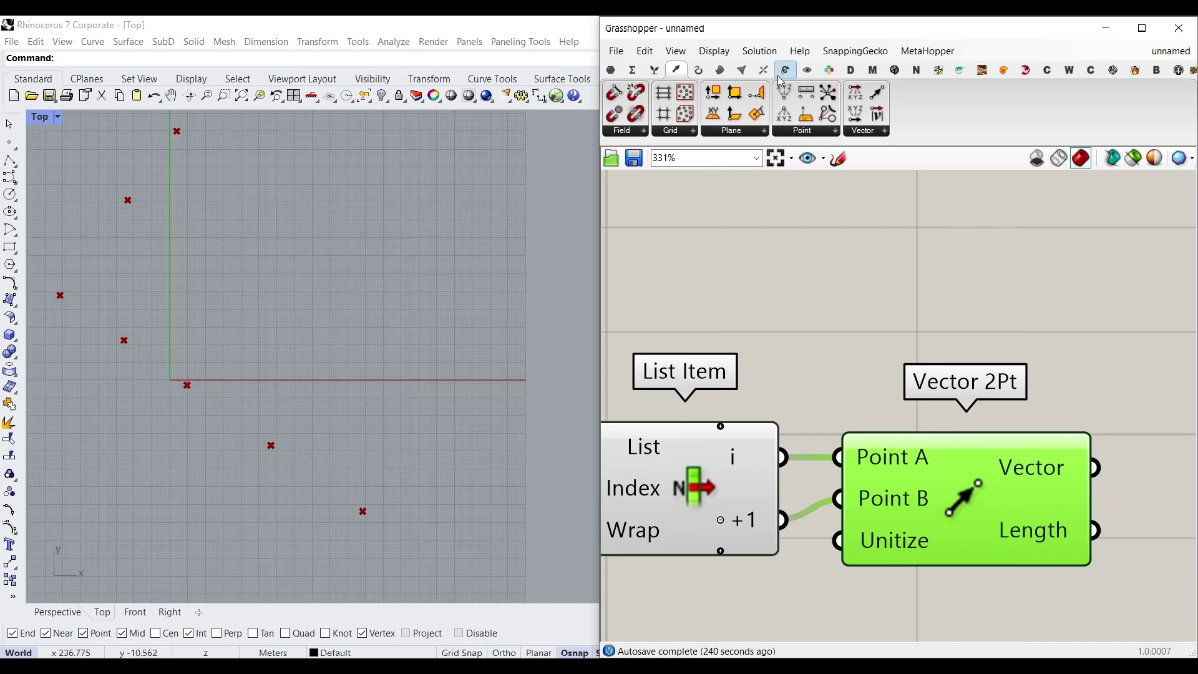
pyautogui.click(807, 69)
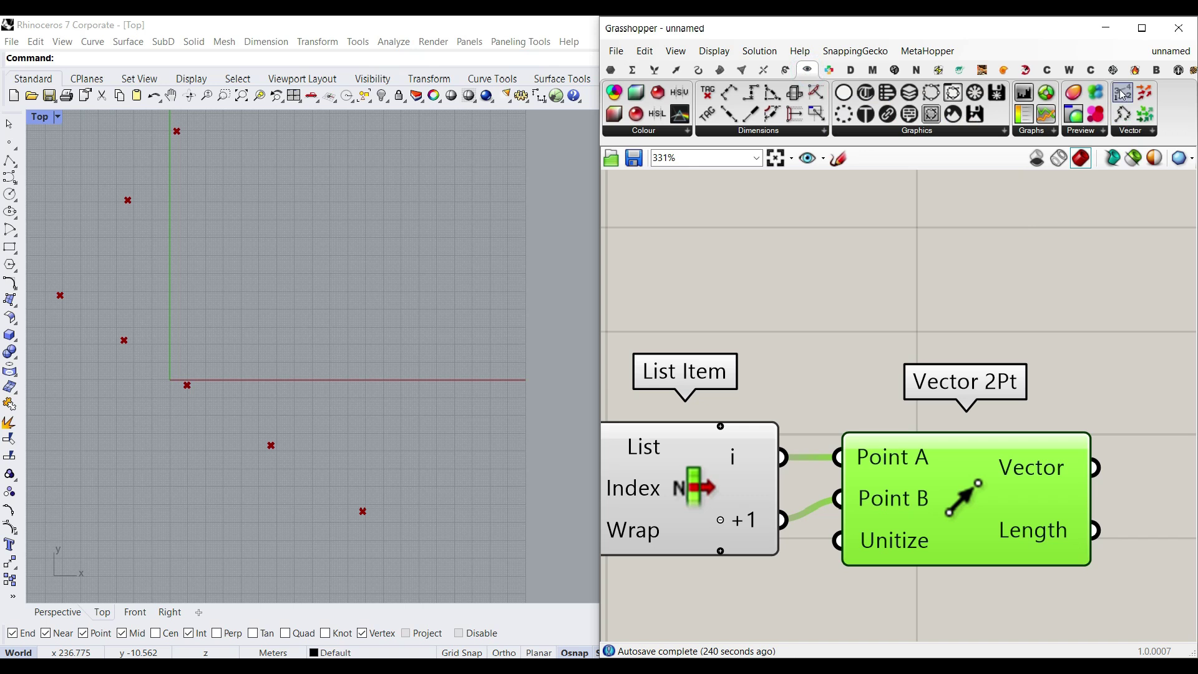
pyautogui.moveTo(1147, 98); pyautogui.dragTo(987, 349)
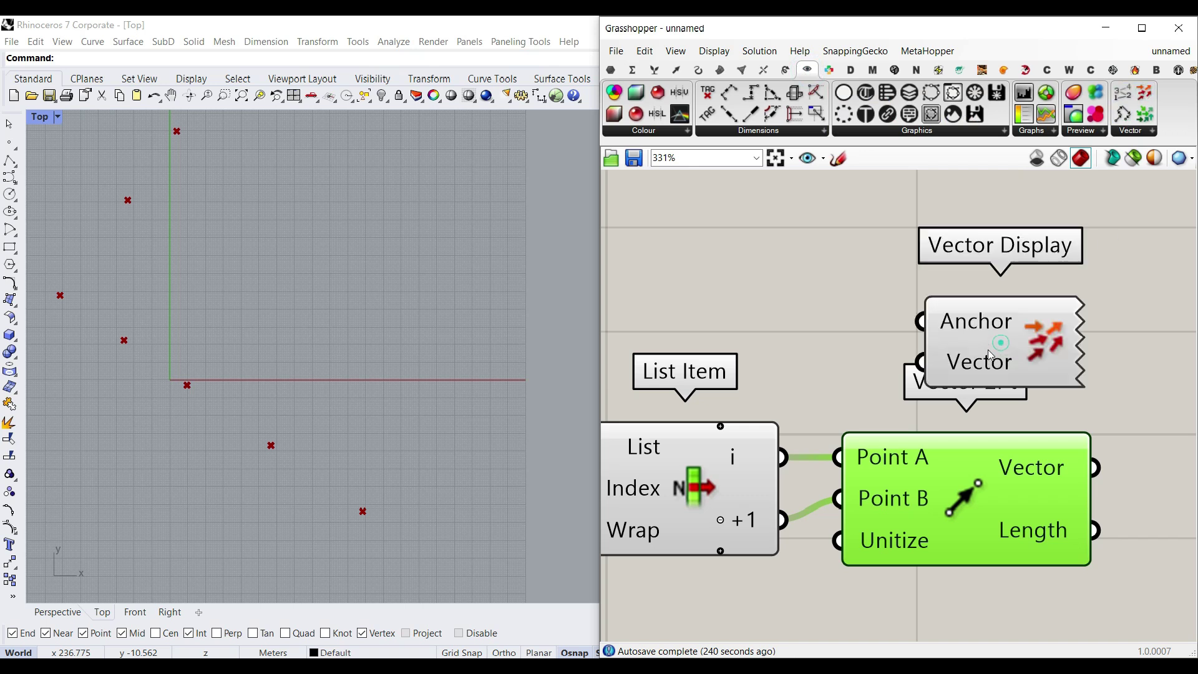
pyautogui.scroll(-3, 982, 301)
pyautogui.moveTo(980, 280); pyautogui.dragTo(960, 499)
pyautogui.scroll(2, 786, 407)
pyautogui.moveTo(800, 330); pyautogui.dragTo(922, 521)
pyautogui.scroll(-2, 811, 530)
pyautogui.moveTo(780, 538); pyautogui.dragTo(930, 342)
pyautogui.moveTo(866, 404); pyautogui.dragTo(881, 359)
pyautogui.click(933, 447)
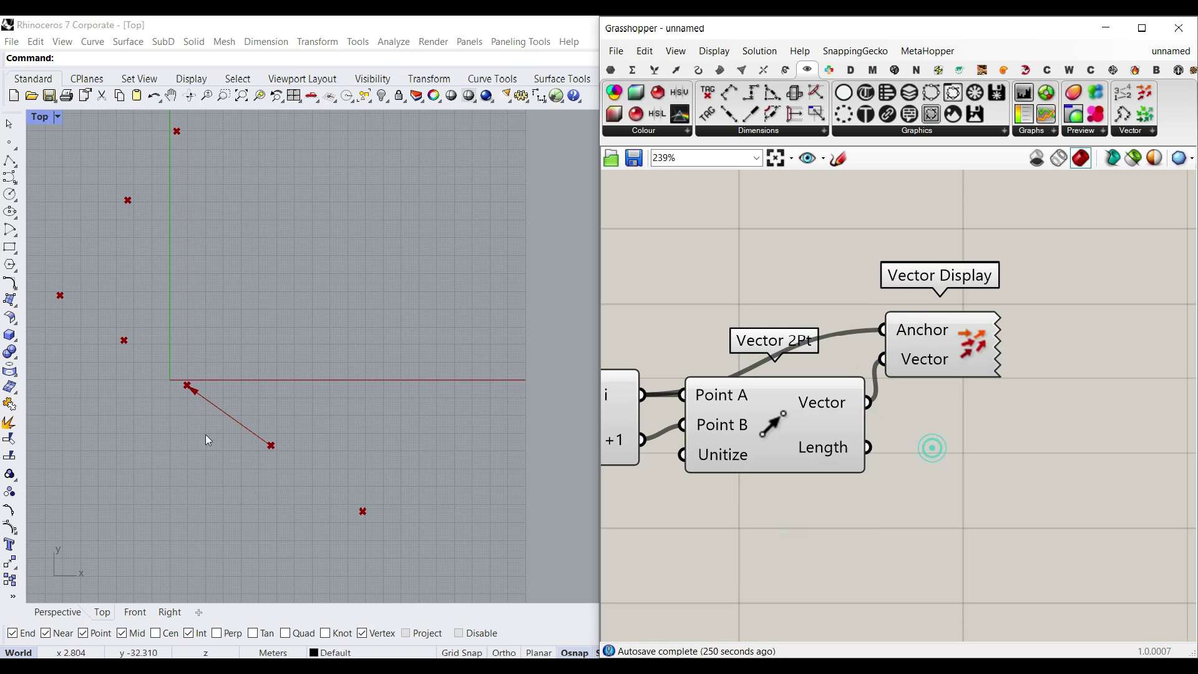
# Step: Examine the displayed vector in the viewport and the component chain from the first Point parameter to Vector Display
pyautogui.scroll(-3, 219, 414)
pyautogui.scroll(3, 219, 415)
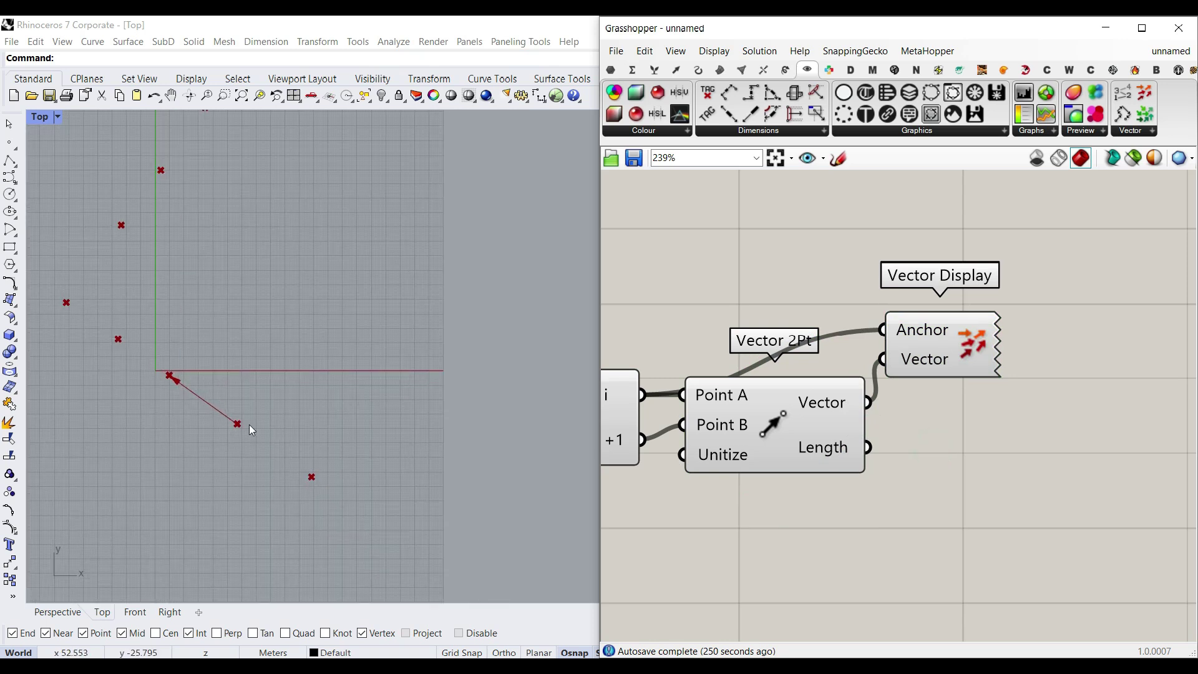
pyautogui.scroll(-4, 783, 387)
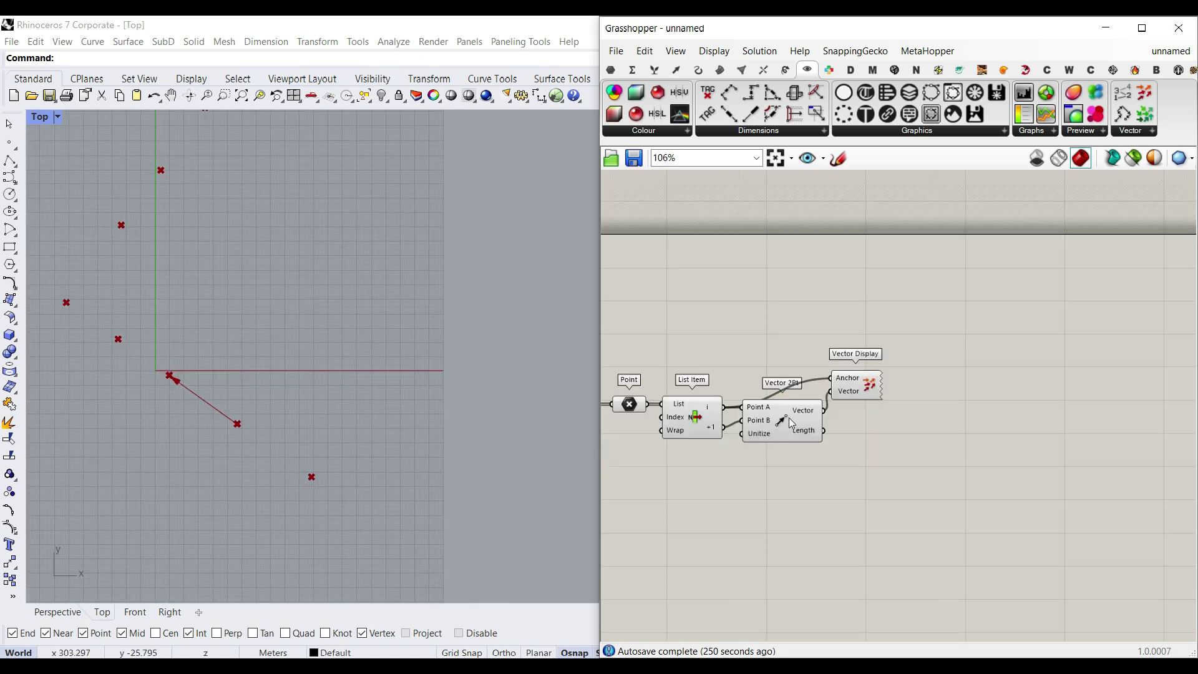
pyautogui.scroll(2, 783, 377)
pyautogui.scroll(2, 705, 396)
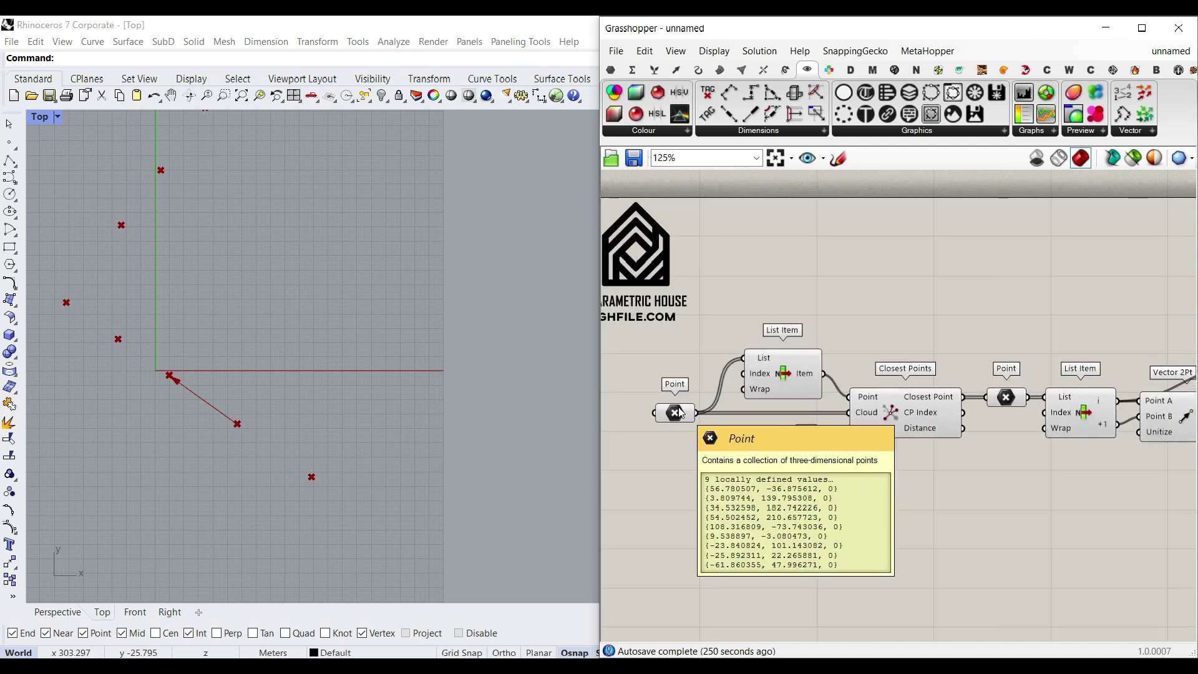
pyautogui.scroll(-3, 681, 409)
pyautogui.moveTo(1062, 403); pyautogui.dragTo(971, 418, button='right')
pyautogui.scroll(1, 971, 418)
pyautogui.scroll(1, 971, 421)
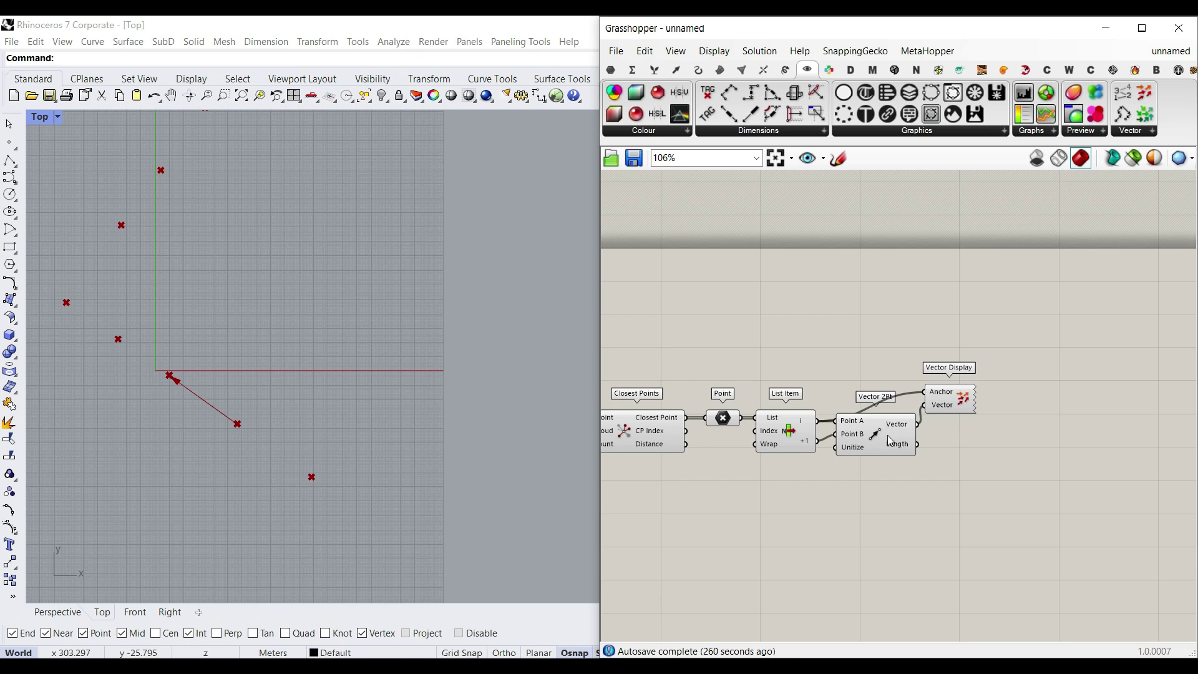
# Step: Add an XY Plane component below the Vector 2Pt component
pyautogui.scroll(3, 875, 444)
pyautogui.scroll(2, 874, 414)
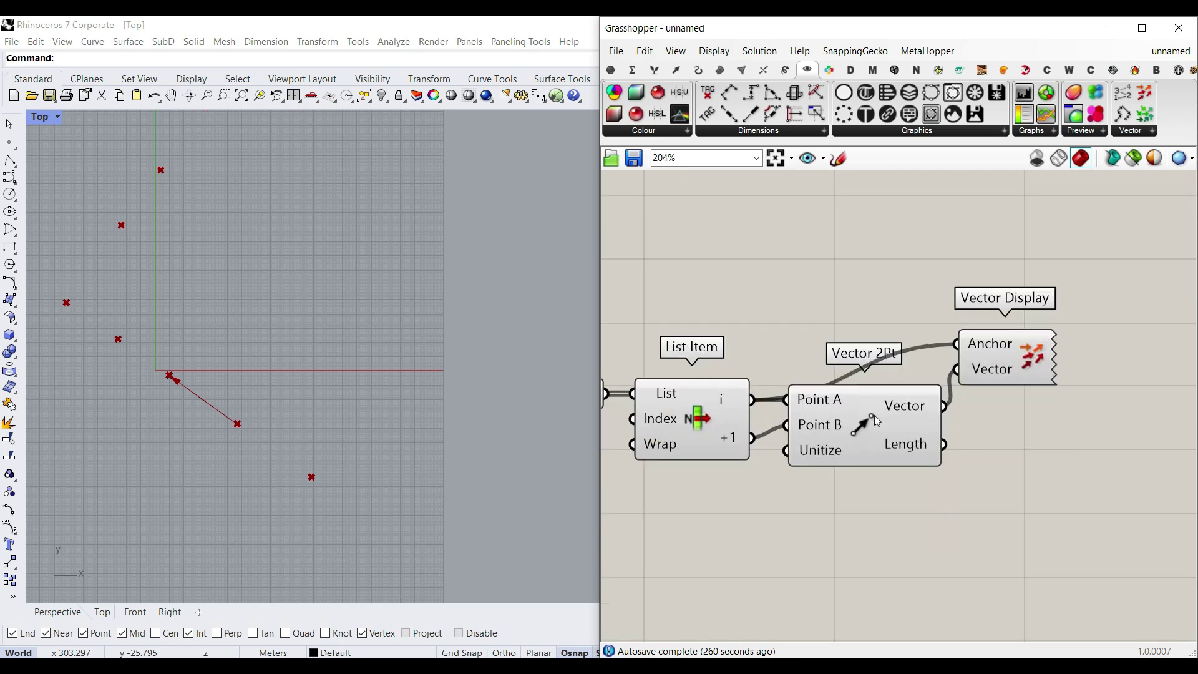
pyautogui.doubleClick(893, 539)
pyautogui.write('xy plane')
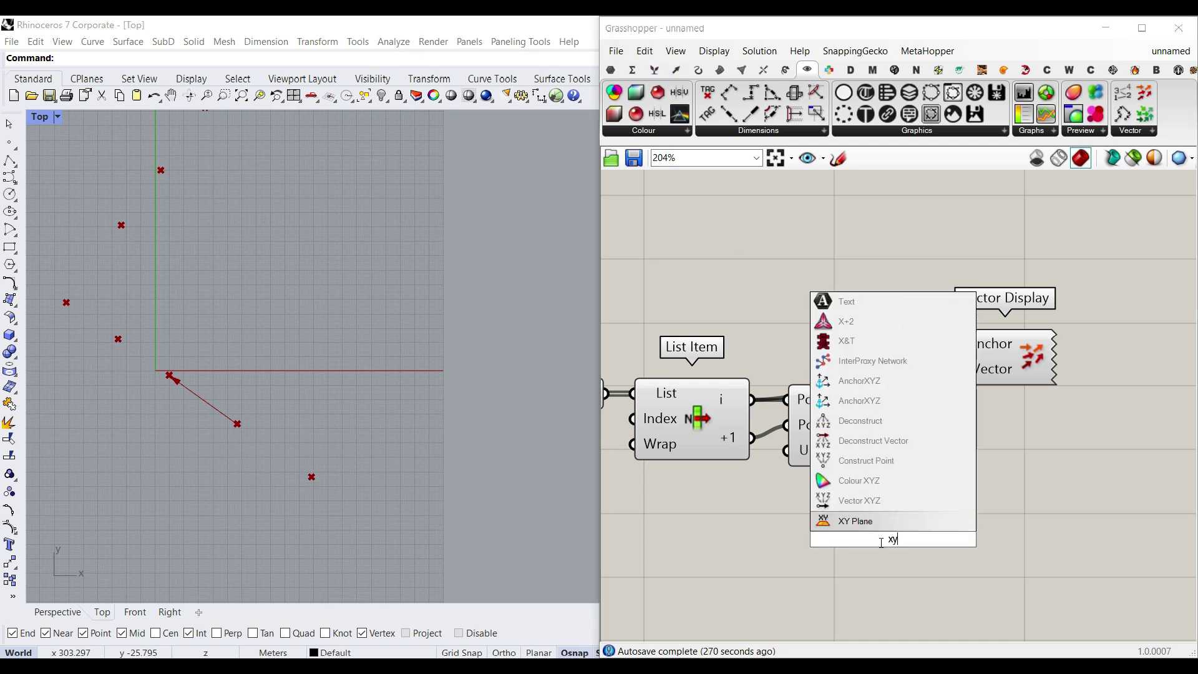
pyautogui.press('Return')
# Step: Add an Align Plane component, feeding its Plane input from XY Plane and its Direction input from the Vector 2Pt vector
pyautogui.click(675, 69)
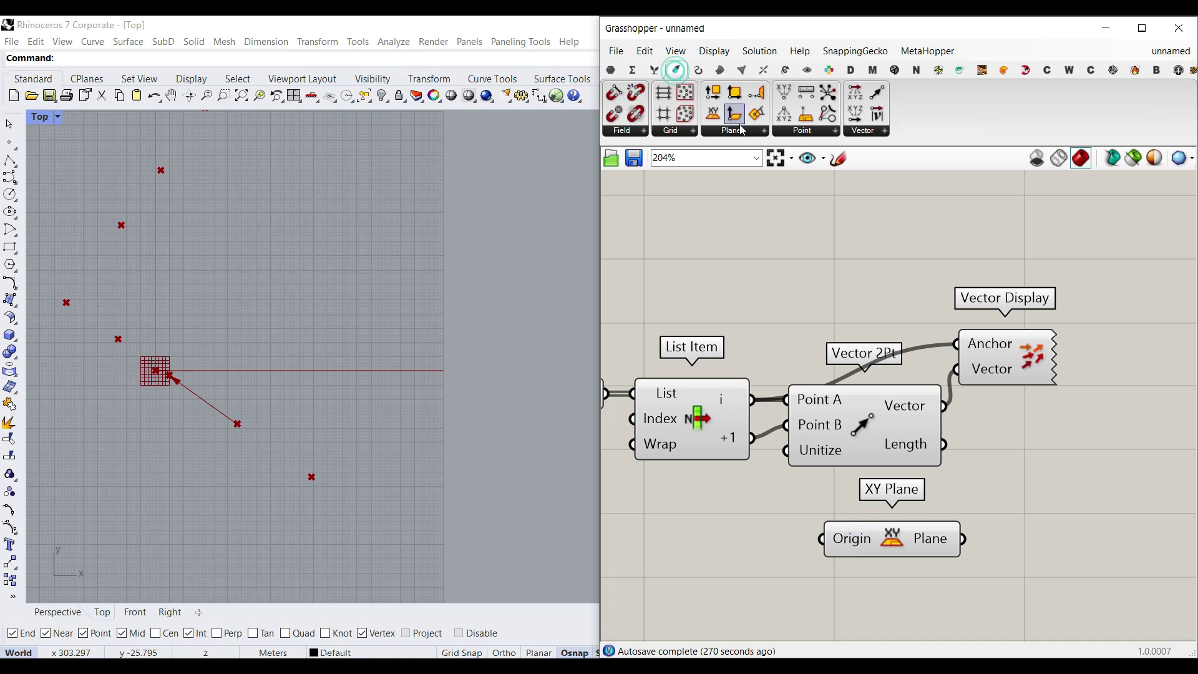
pyautogui.click(737, 132)
pyautogui.moveTo(846, 298); pyautogui.dragTo(1090, 558)
pyautogui.moveTo(962, 539); pyautogui.dragTo(1006, 541)
pyautogui.moveTo(929, 404); pyautogui.dragTo(1005, 567)
# Step: Turn off the XY Plane preview and inspect the aligned plane in the Top viewport
pyautogui.rightClick(887, 535)
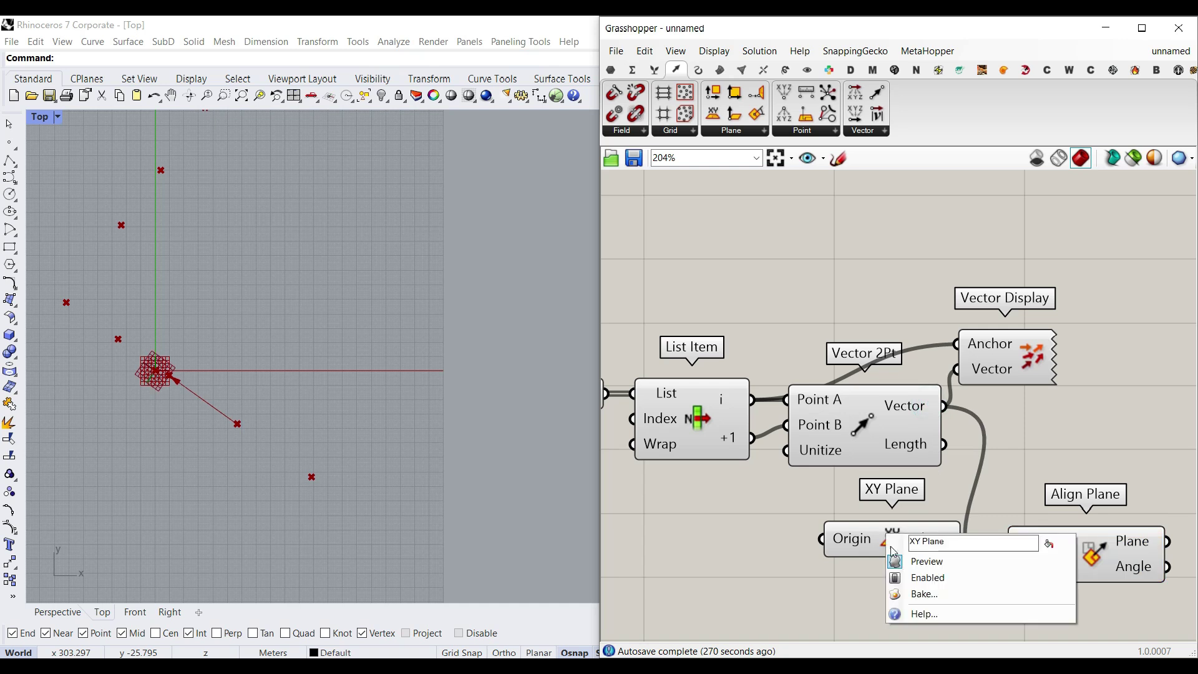
pyautogui.click(906, 563)
pyautogui.scroll(8, 152, 382)
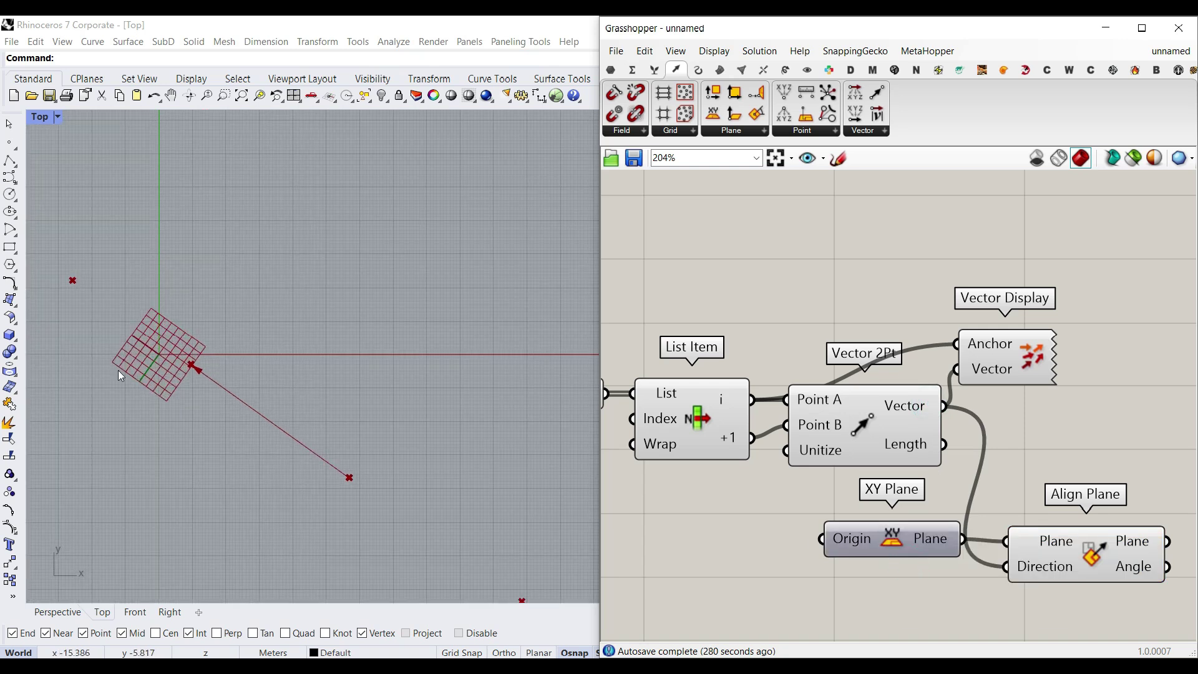
pyautogui.scroll(-8, 193, 396)
pyautogui.scroll(-6, 194, 390)
pyautogui.moveTo(872, 188); pyautogui.dragTo(779, 188, button='right')
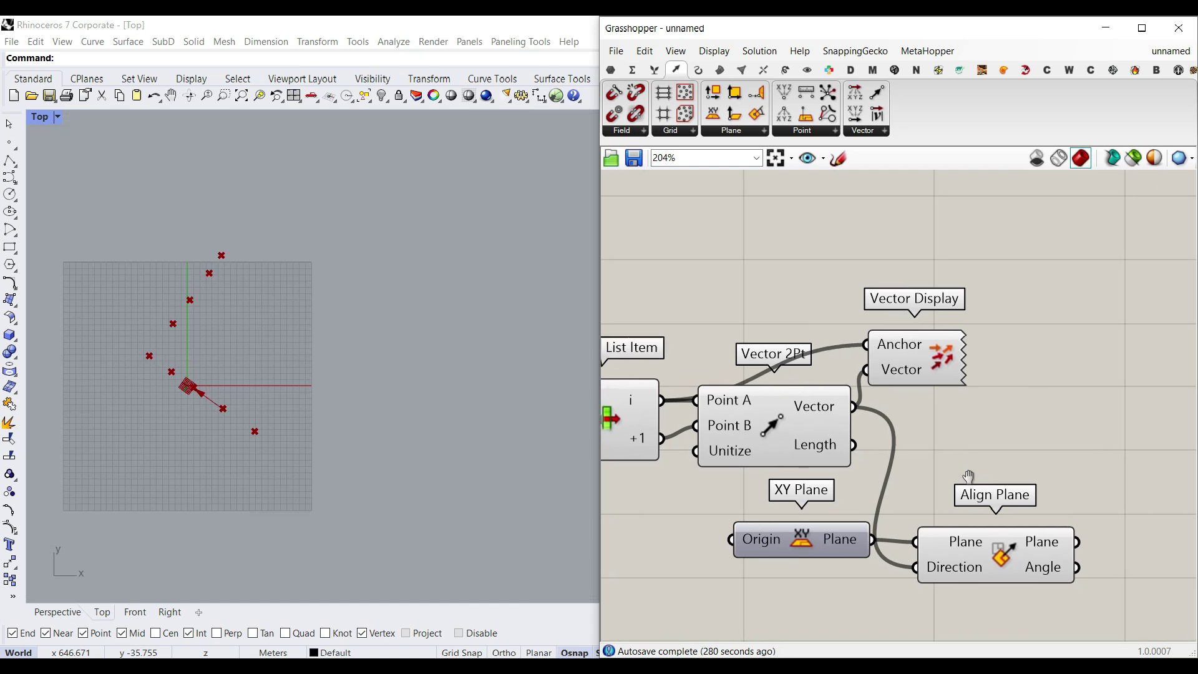
# Step: Add a Bounding Box component and connect the full point set to its Content input
pyautogui.click(720, 71)
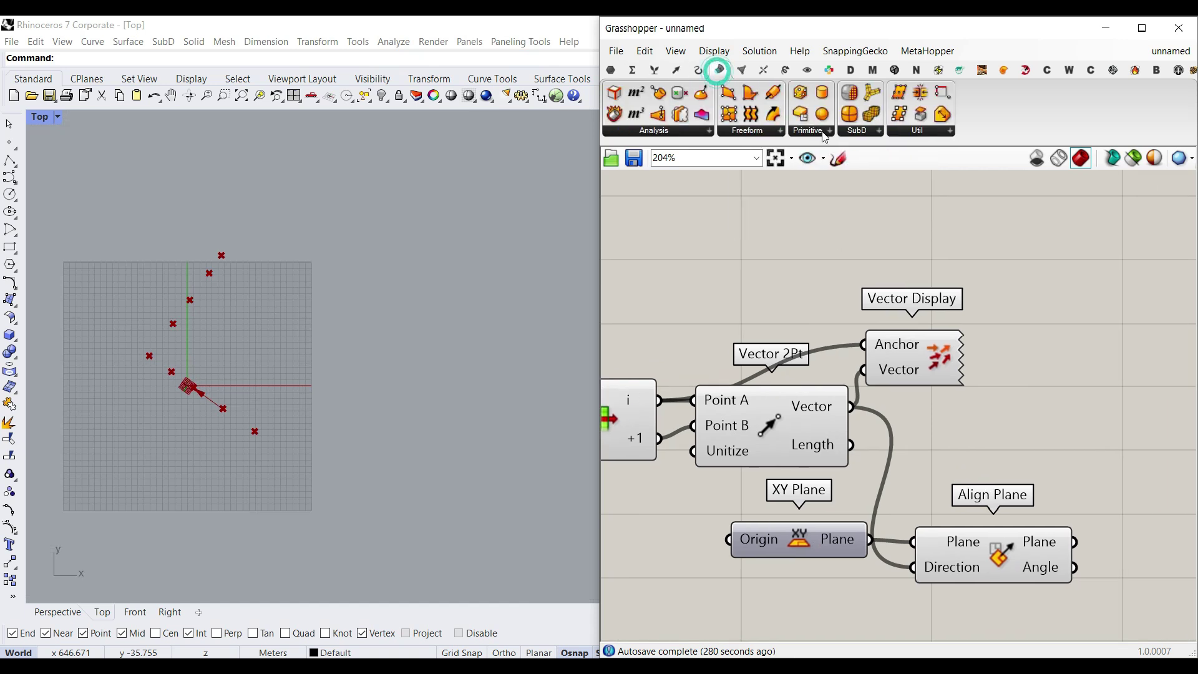
pyautogui.click(803, 95)
pyautogui.click(783, 262)
pyautogui.scroll(-3, 736, 306)
pyautogui.moveTo(733, 310); pyautogui.dragTo(945, 360, button='right')
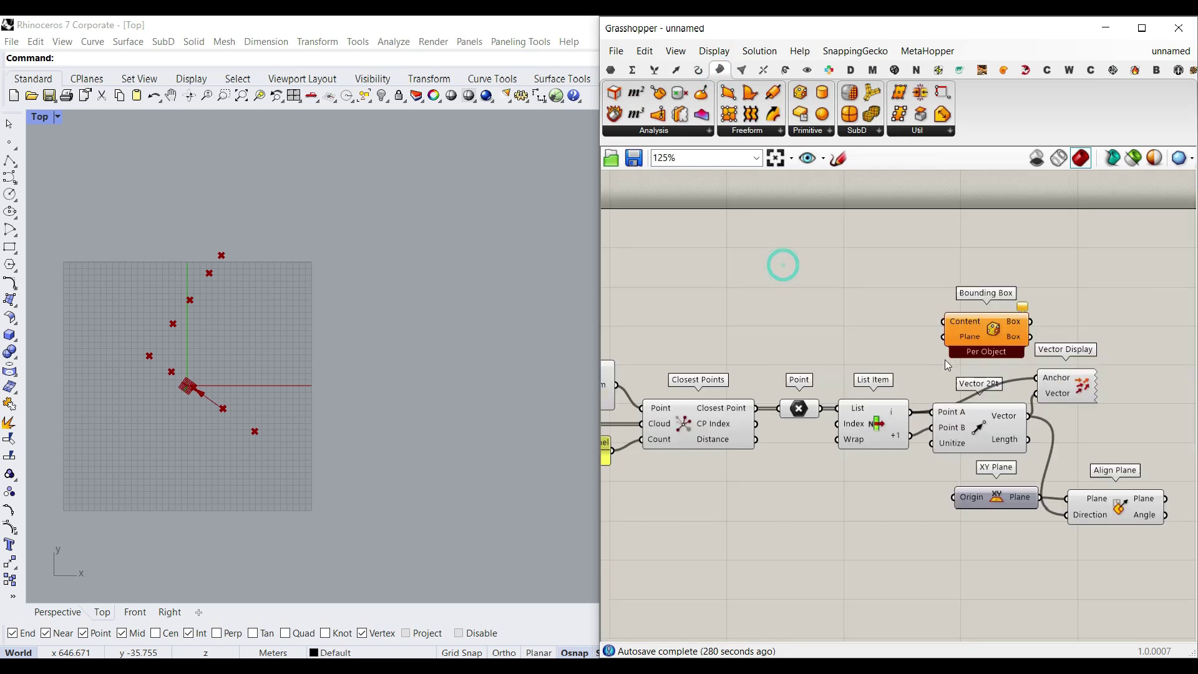
pyautogui.moveTo(748, 369); pyautogui.dragTo(974, 369, button='right')
pyautogui.scroll(-2, 748, 367)
pyautogui.moveTo(728, 388); pyautogui.dragTo(1039, 324)
# Step: Switch the Bounding Box to Union Box mode and inspect the box around the points
pyautogui.scroll(3, 1034, 350)
pyautogui.moveTo(1106, 347); pyautogui.dragTo(912, 354, button='right')
pyautogui.scroll(2, 912, 354)
pyautogui.rightClick(912, 354)
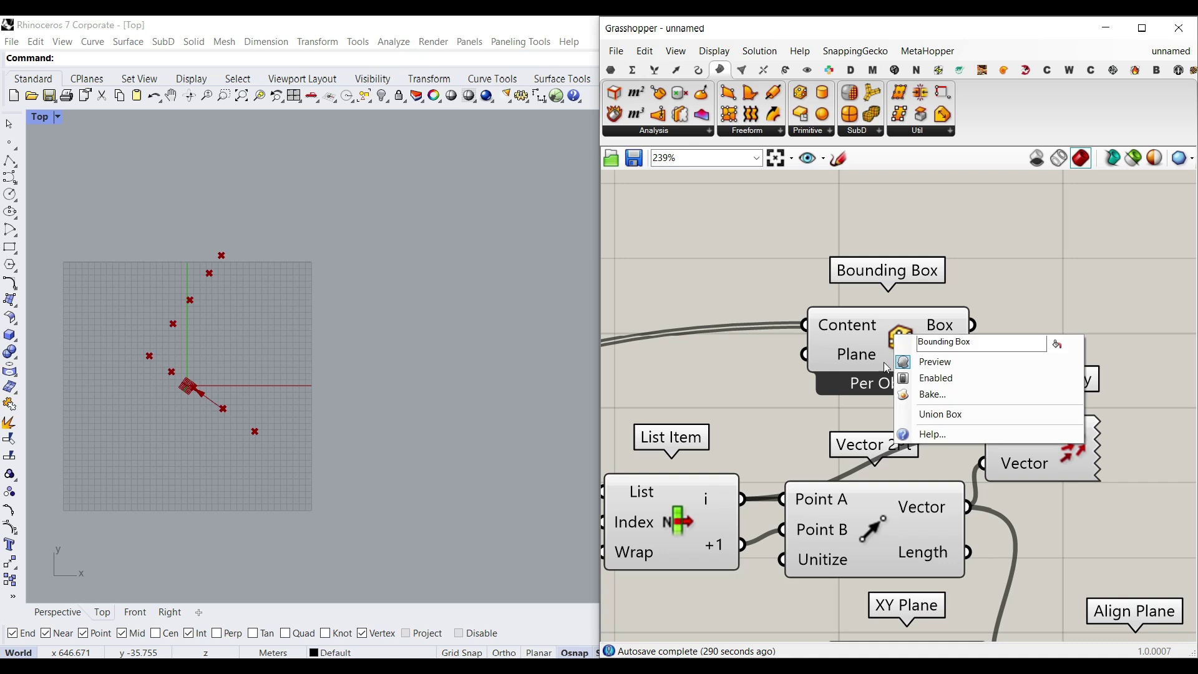
pyautogui.click(906, 412)
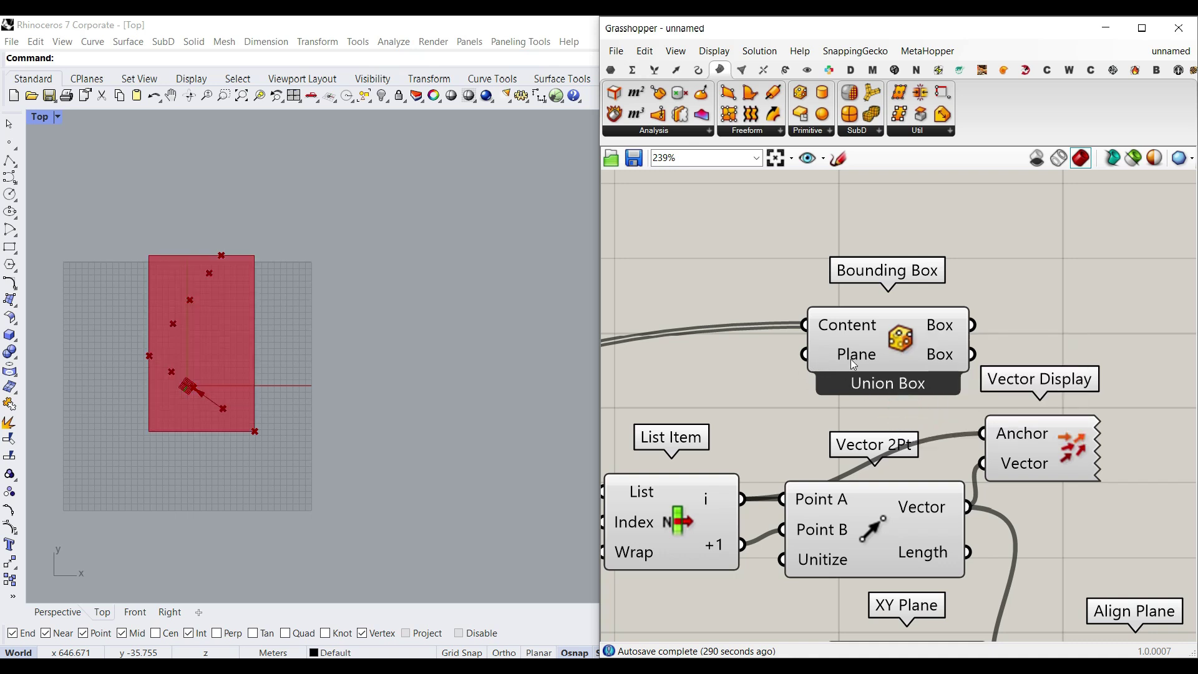
pyautogui.scroll(5, 194, 406)
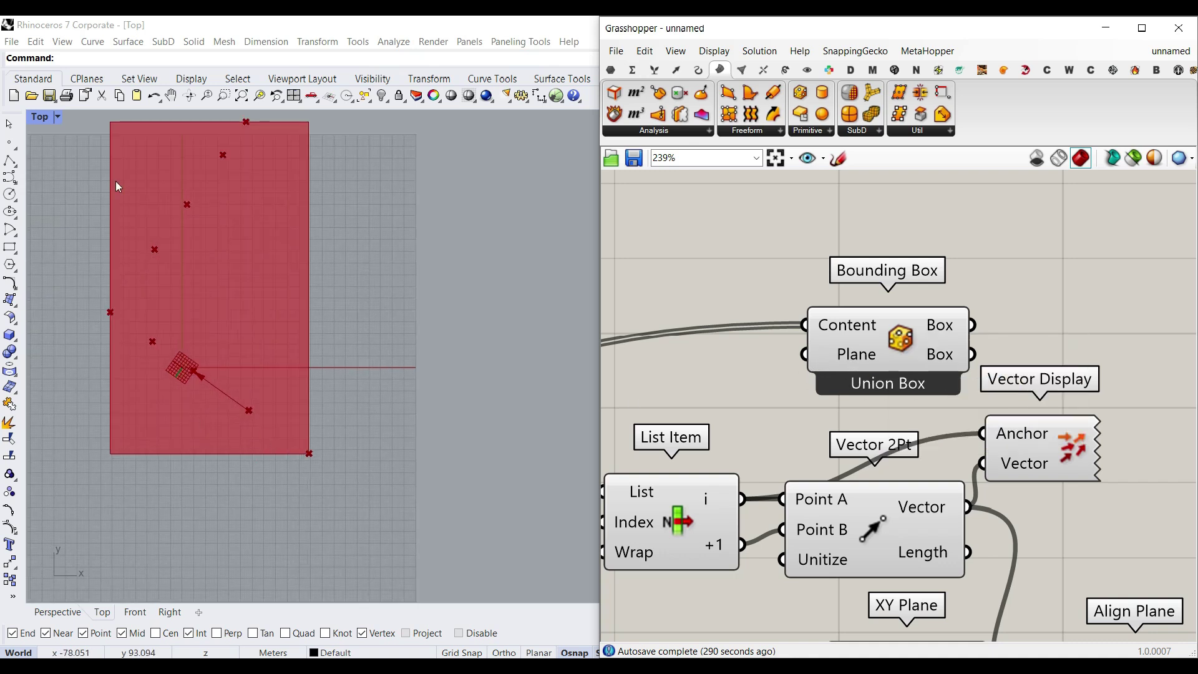
pyautogui.scroll(-5, 830, 423)
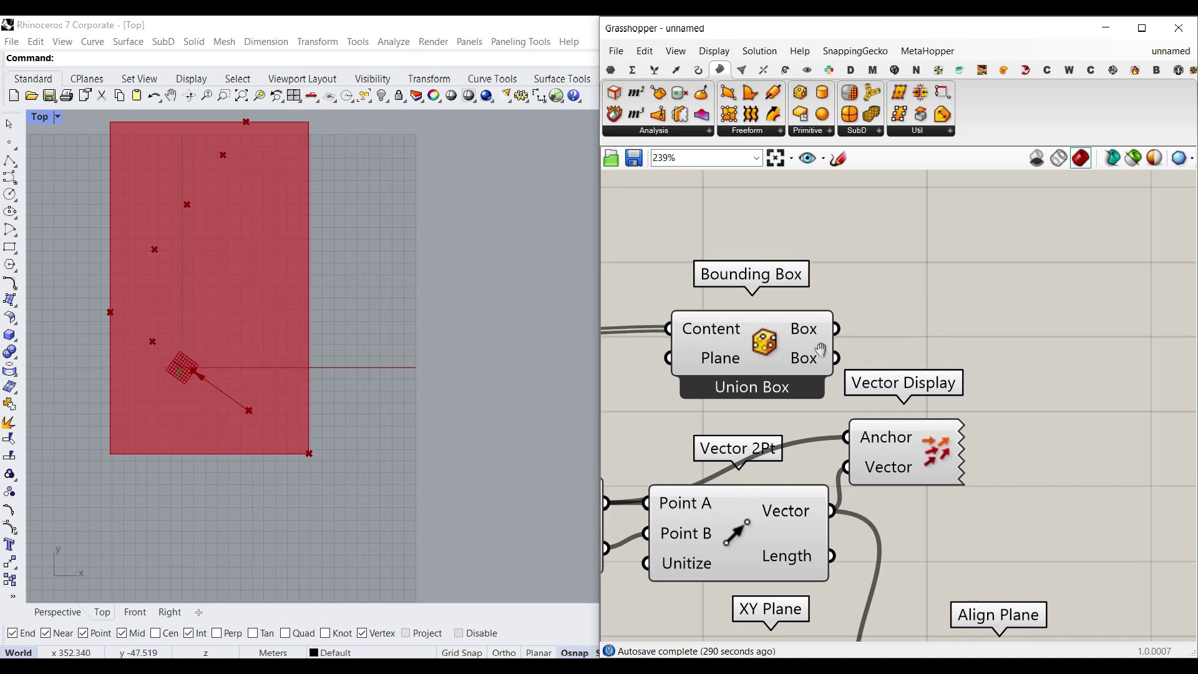
# Step: Move Bounding Box beyond Align Plane, connect Align Plane's Plane output to its Plane input, and inspect the reoriented box
pyautogui.click(835, 419)
pyautogui.scroll(4, 810, 445)
pyautogui.click(817, 468)
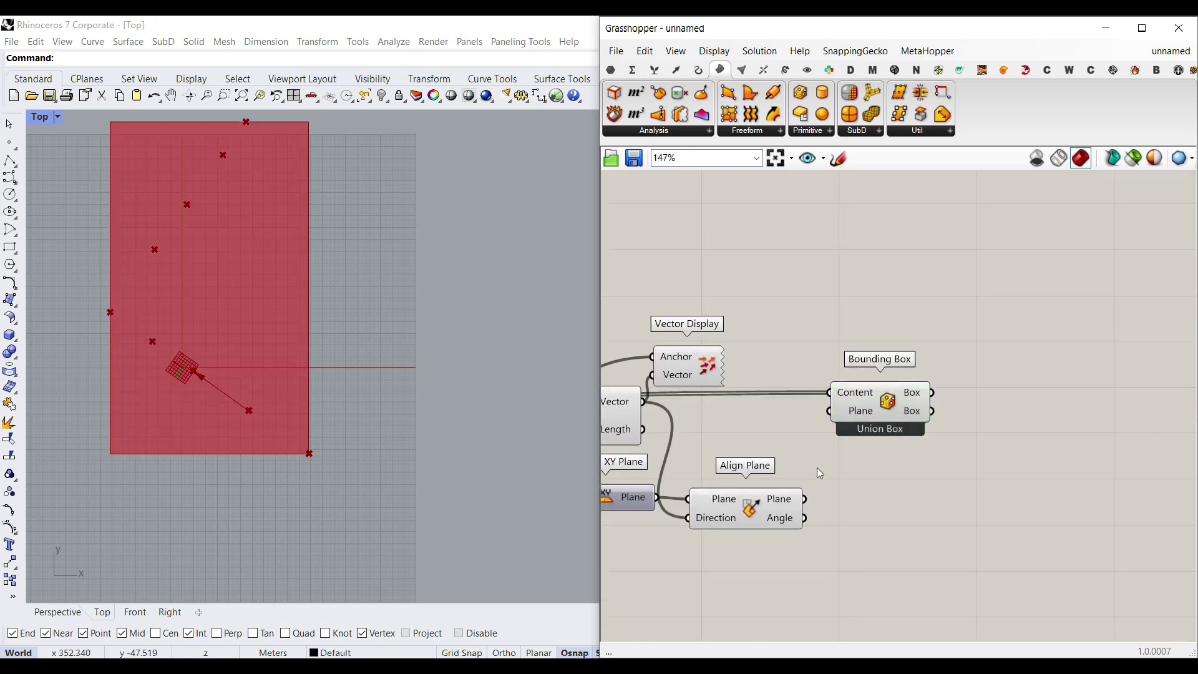
pyautogui.scroll(1, 815, 495)
pyautogui.moveTo(803, 500); pyautogui.dragTo(831, 396)
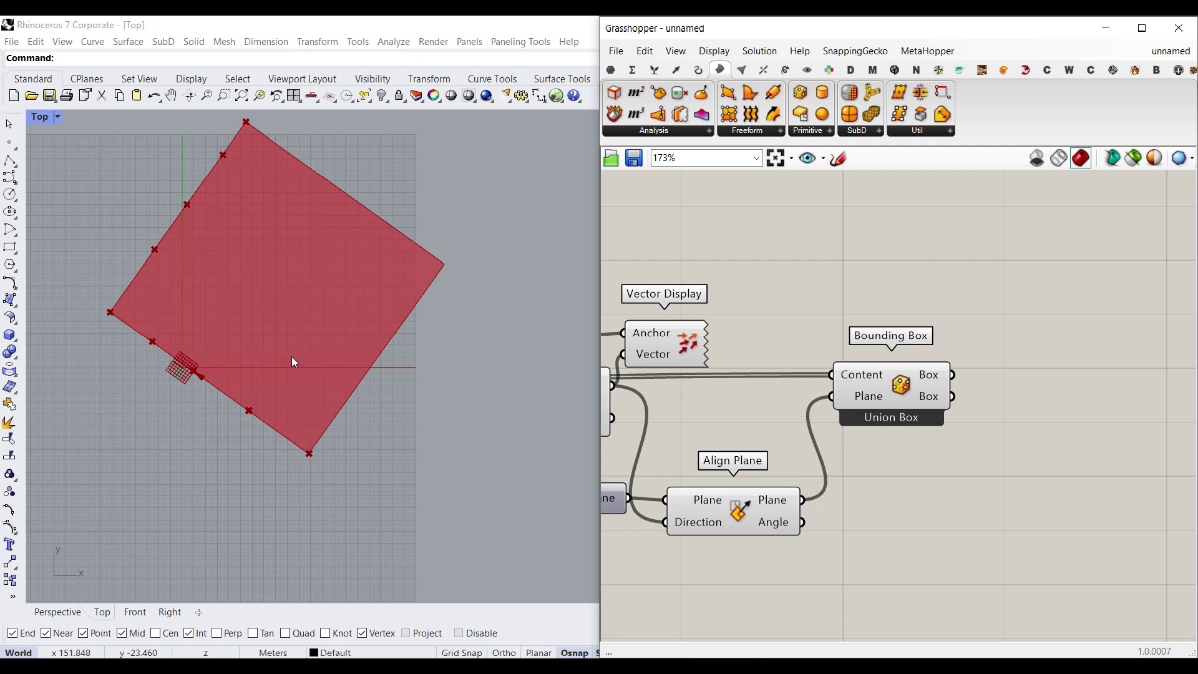
pyautogui.scroll(-4, 954, 391)
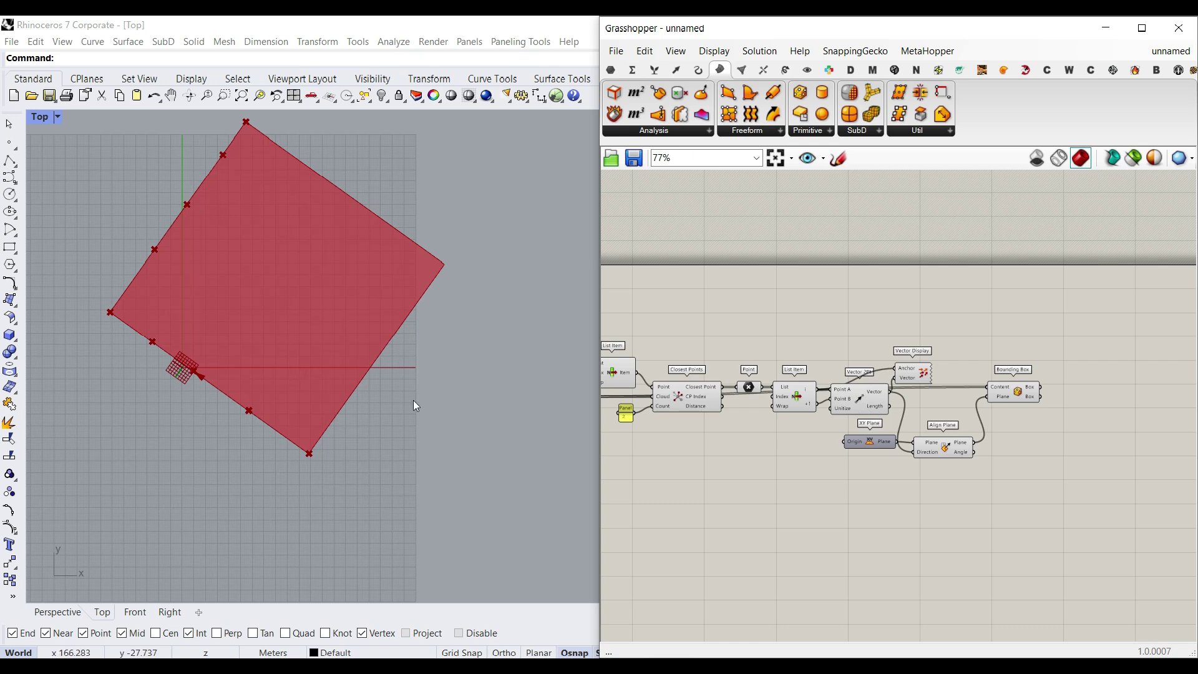
pyautogui.scroll(3, 1053, 396)
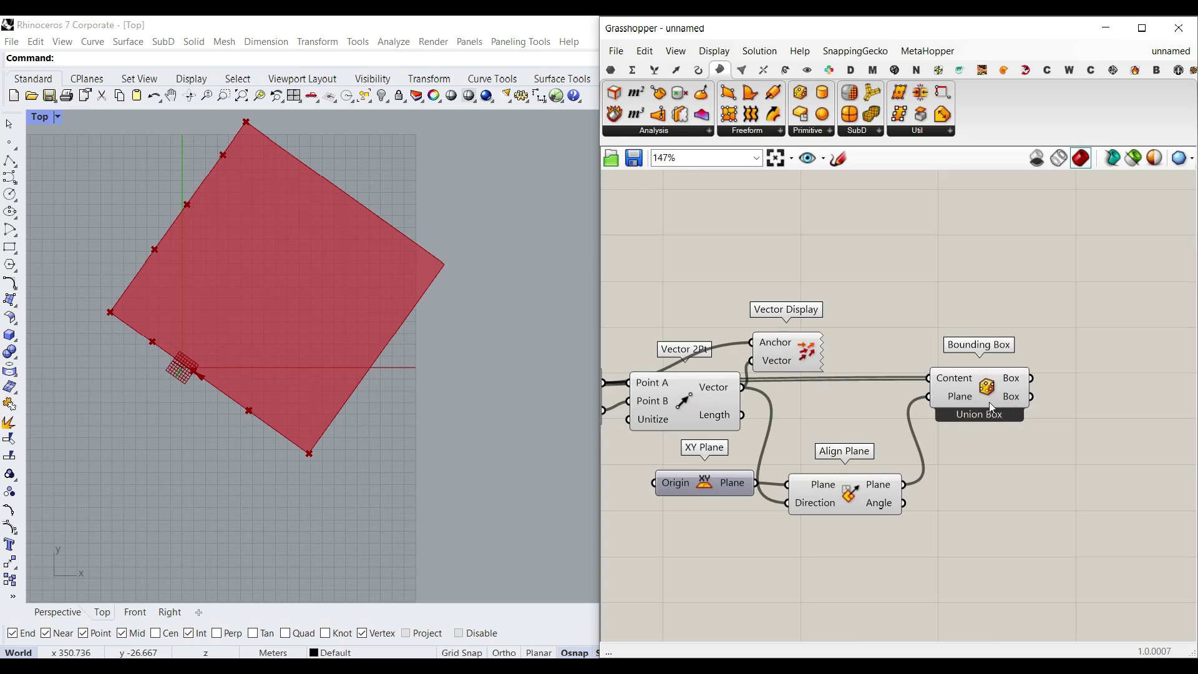
pyautogui.moveTo(1035, 432); pyautogui.dragTo(910, 429, button='right')
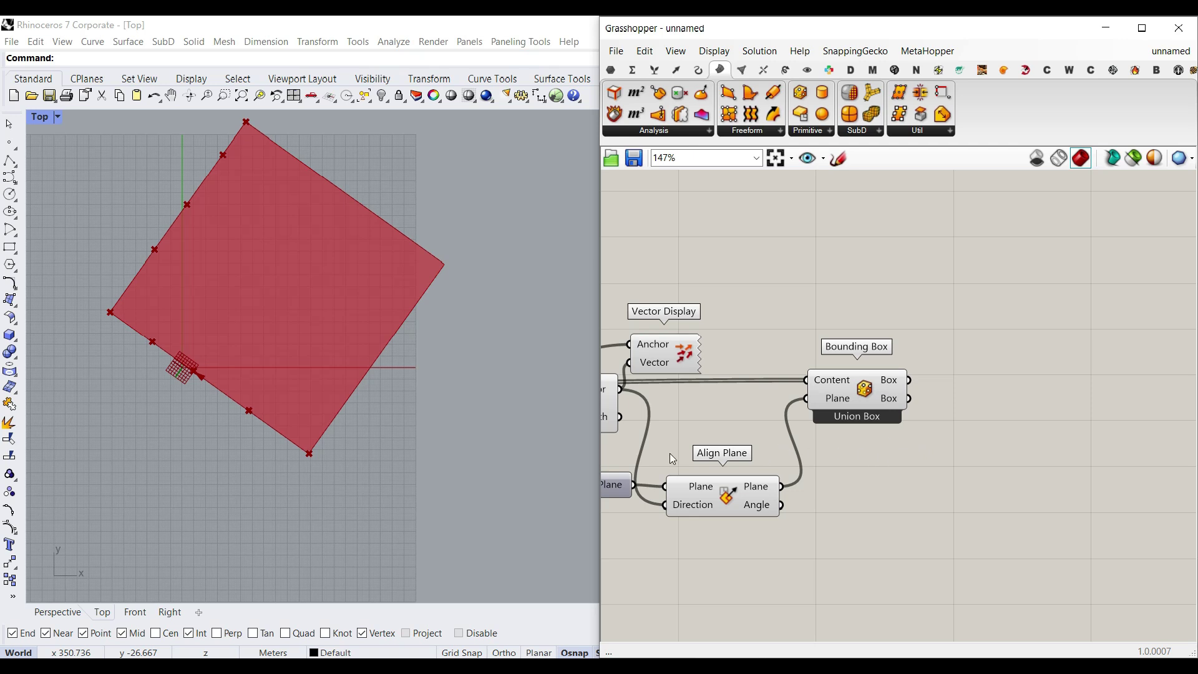
pyautogui.scroll(3, 300, 331)
pyautogui.scroll(-1, 299, 339)
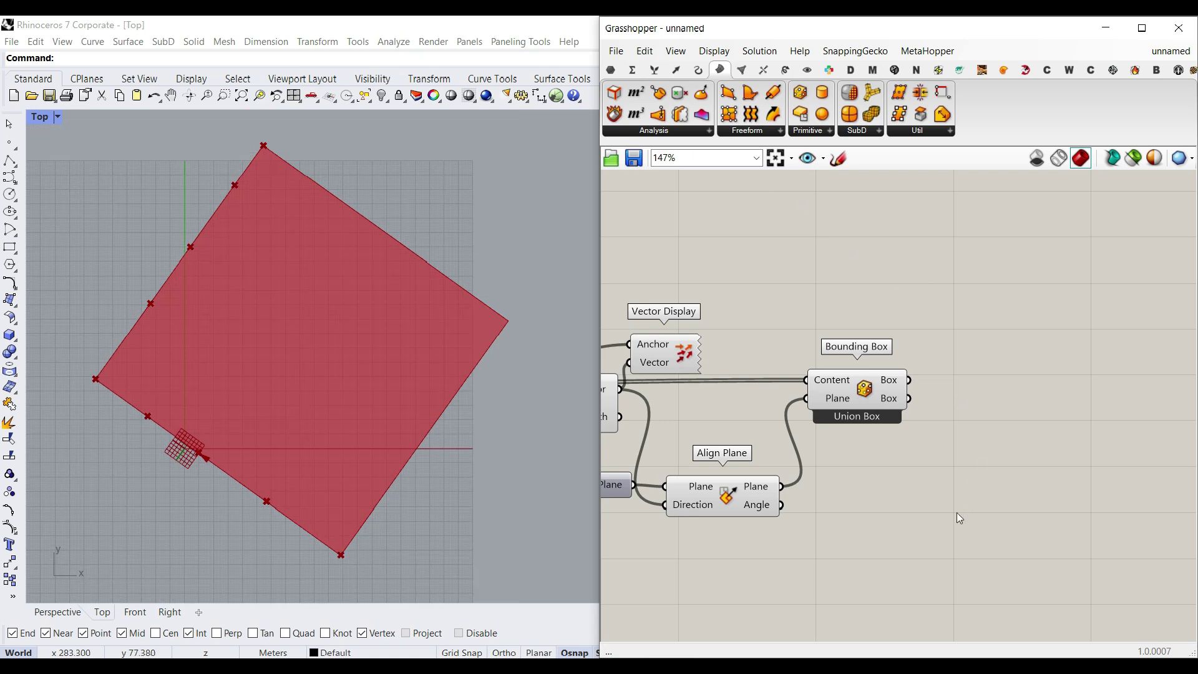
# Step: Add a Surface Closest Point component, connecting the point set to Point and Bounding Box's first Box output to Surface
pyautogui.doubleClick(937, 455)
pyautogui.write('cp')
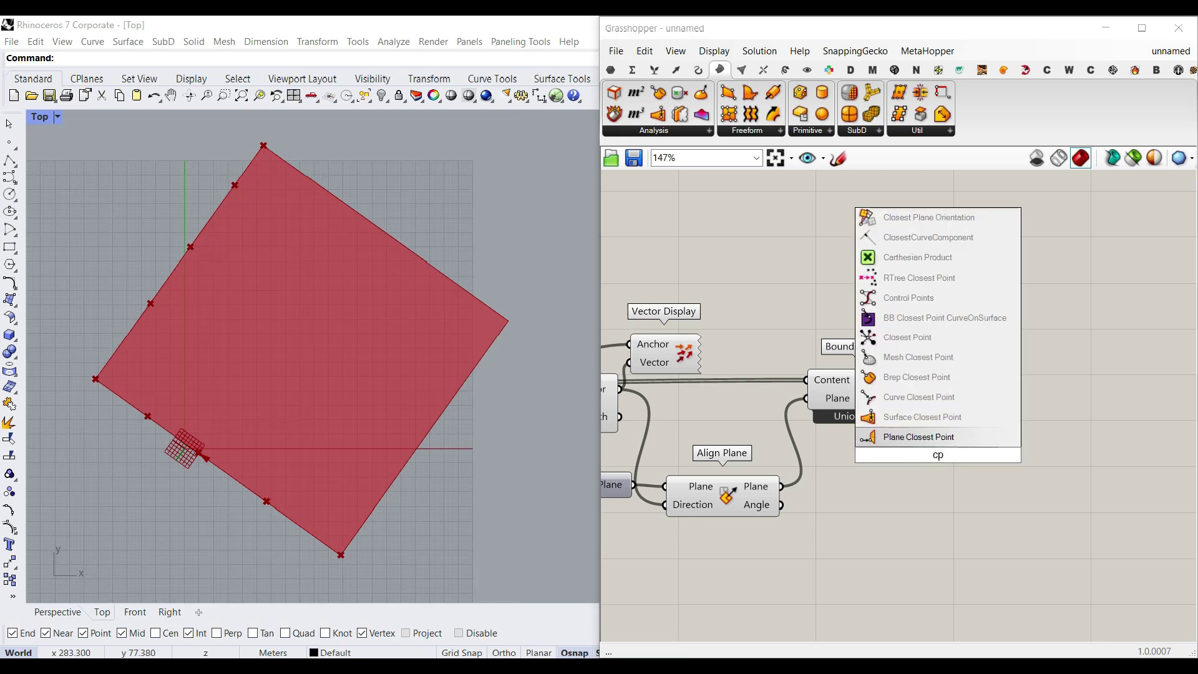
pyautogui.click(895, 419)
pyautogui.moveTo(934, 452); pyautogui.dragTo(963, 328)
pyautogui.moveTo(876, 327); pyautogui.dragTo(1044, 325, button='right')
pyautogui.scroll(-3, 1044, 325)
pyautogui.moveTo(777, 333); pyautogui.dragTo(959, 330, button='right')
pyautogui.moveTo(684, 366); pyautogui.dragTo(949, 382)
pyautogui.scroll(-4, 683, 404)
pyautogui.scroll(7, 990, 362)
pyautogui.moveTo(1015, 378); pyautogui.dragTo(866, 357, button='right')
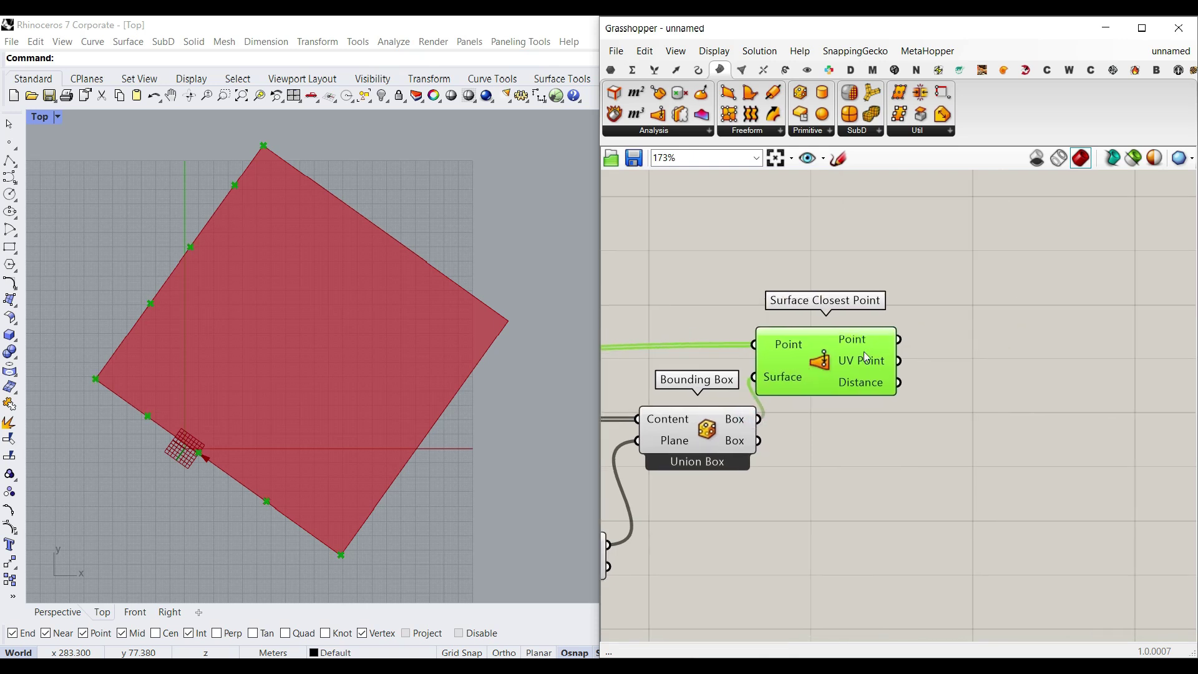
pyautogui.click(956, 420)
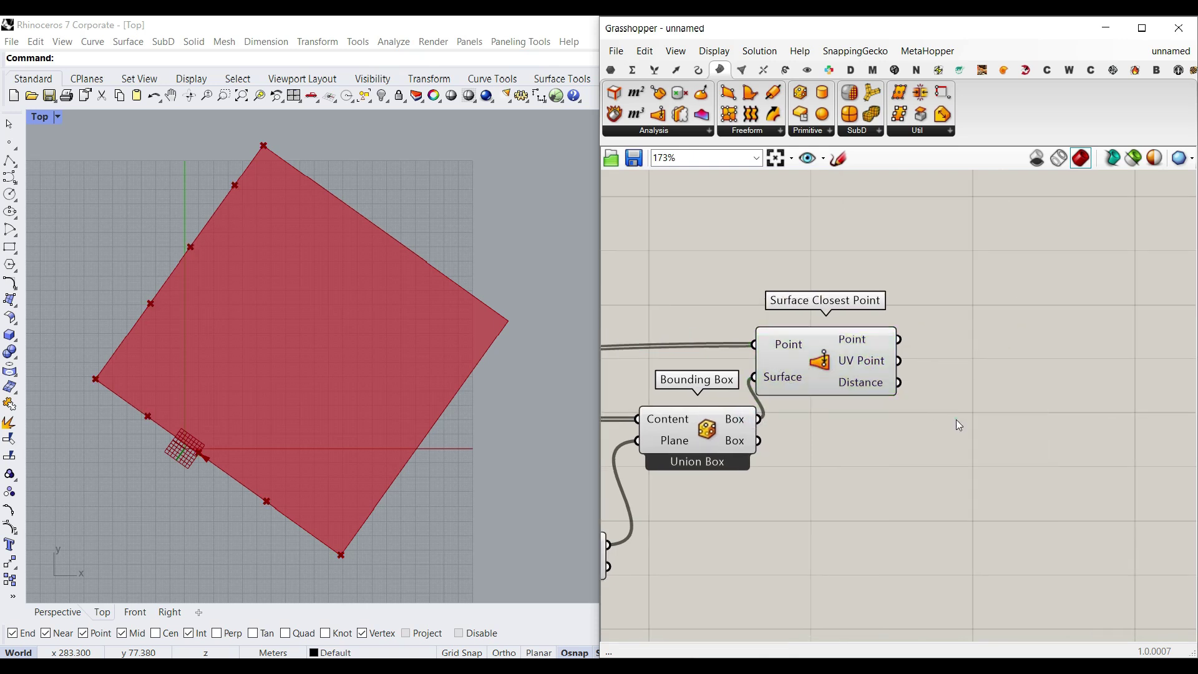
# Step: Add an Iso Curve component, connecting Bounding Box's first output to Surface and Surface Closest Point's UV Point to UV point
pyautogui.click(695, 76)
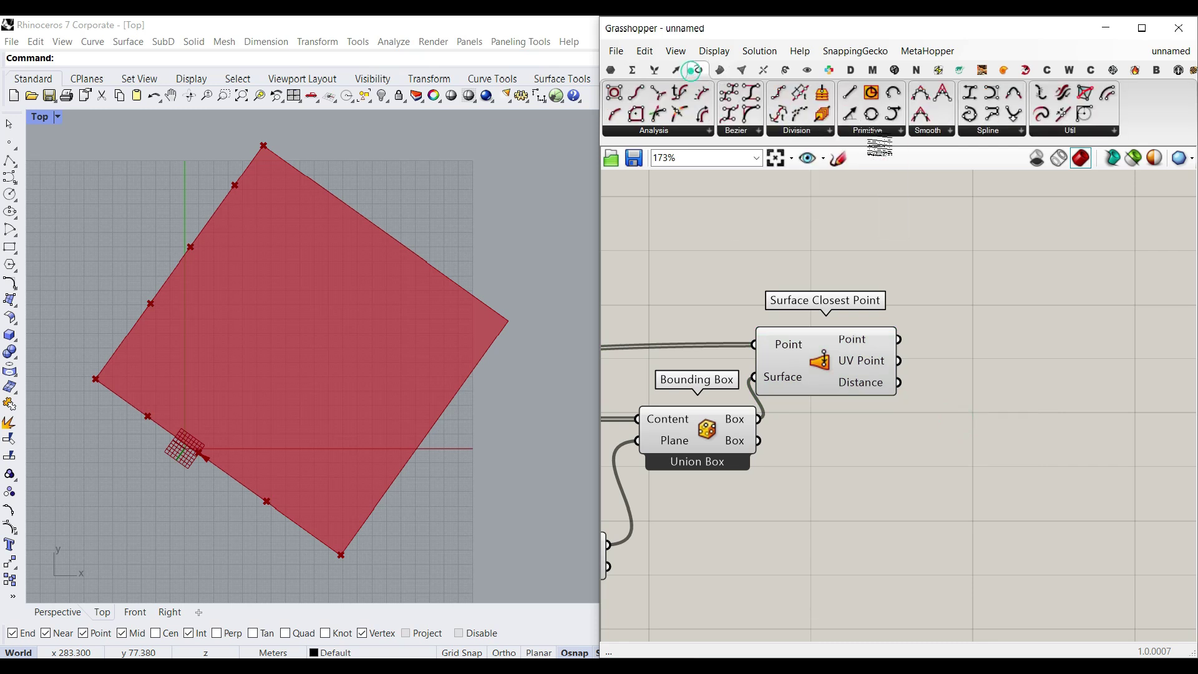
pyautogui.click(989, 130)
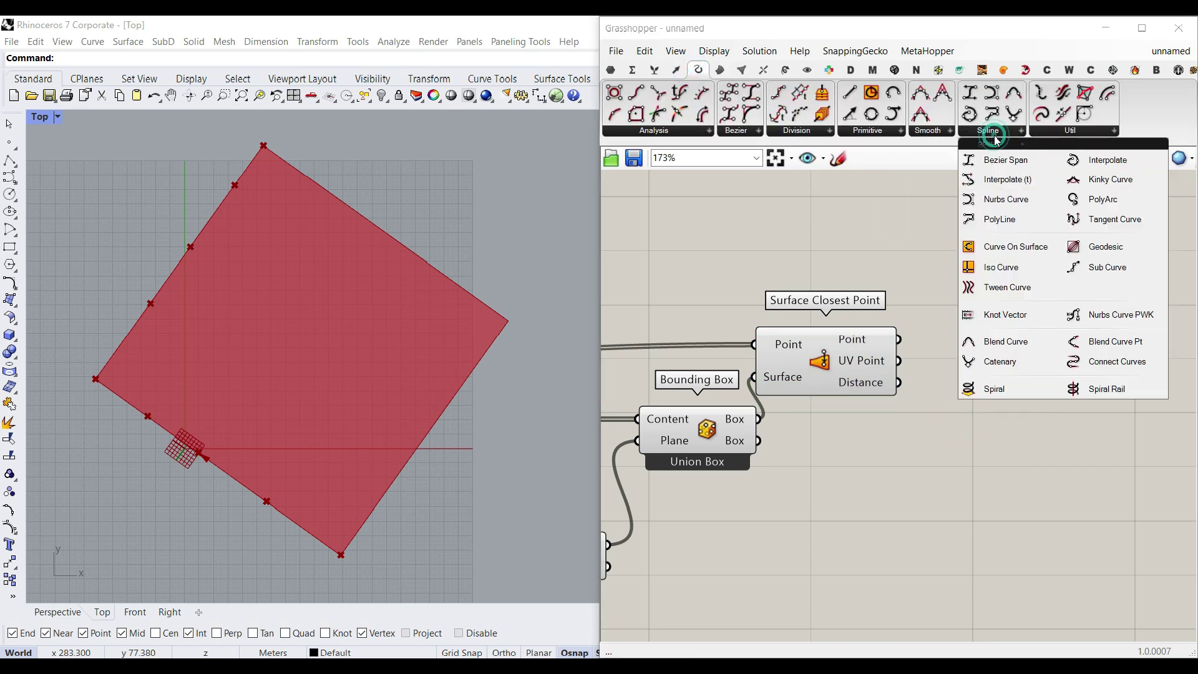
pyautogui.click(1009, 267)
pyautogui.click(968, 461)
pyautogui.scroll(2, 749, 426)
pyautogui.moveTo(761, 417); pyautogui.dragTo(991, 465)
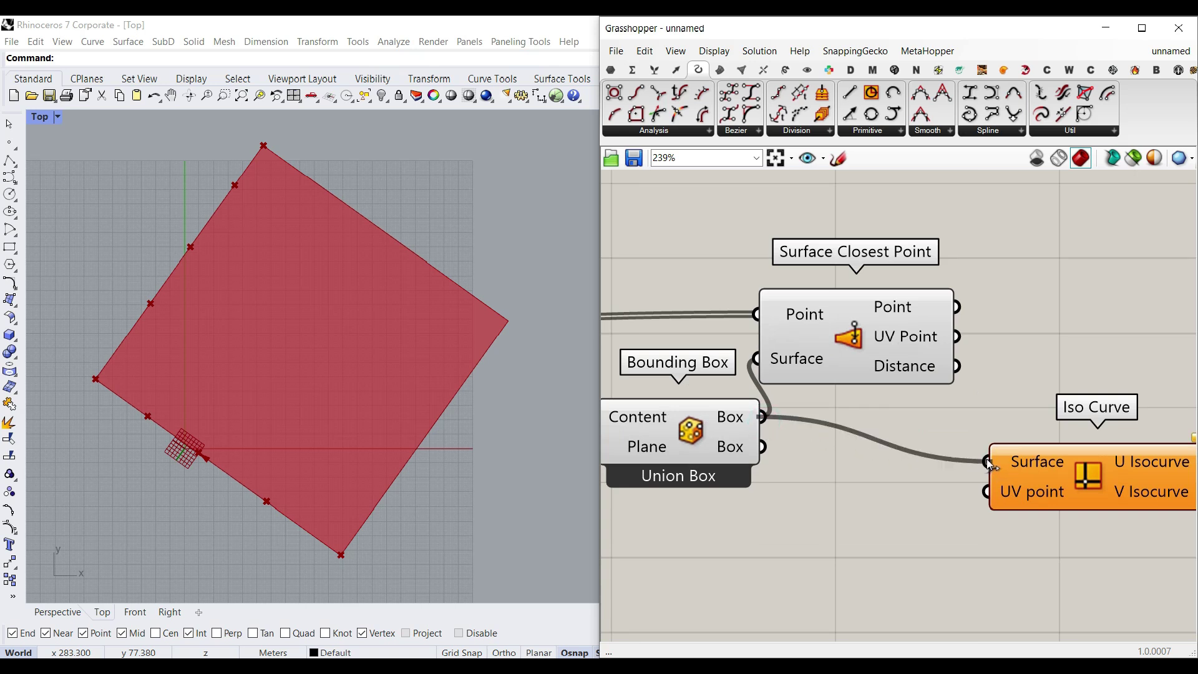
pyautogui.moveTo(943, 444); pyautogui.dragTo(803, 456, button='right')
pyautogui.moveTo(910, 492); pyautogui.dragTo(957, 456)
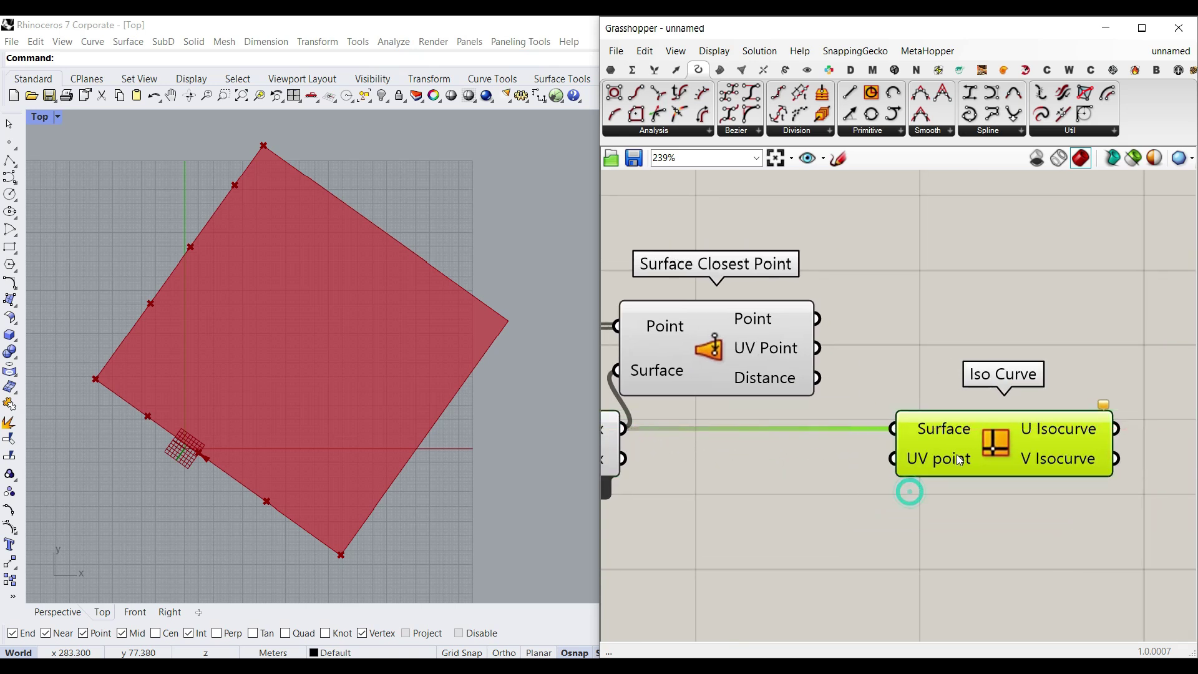
pyautogui.moveTo(827, 354); pyautogui.dragTo(894, 458)
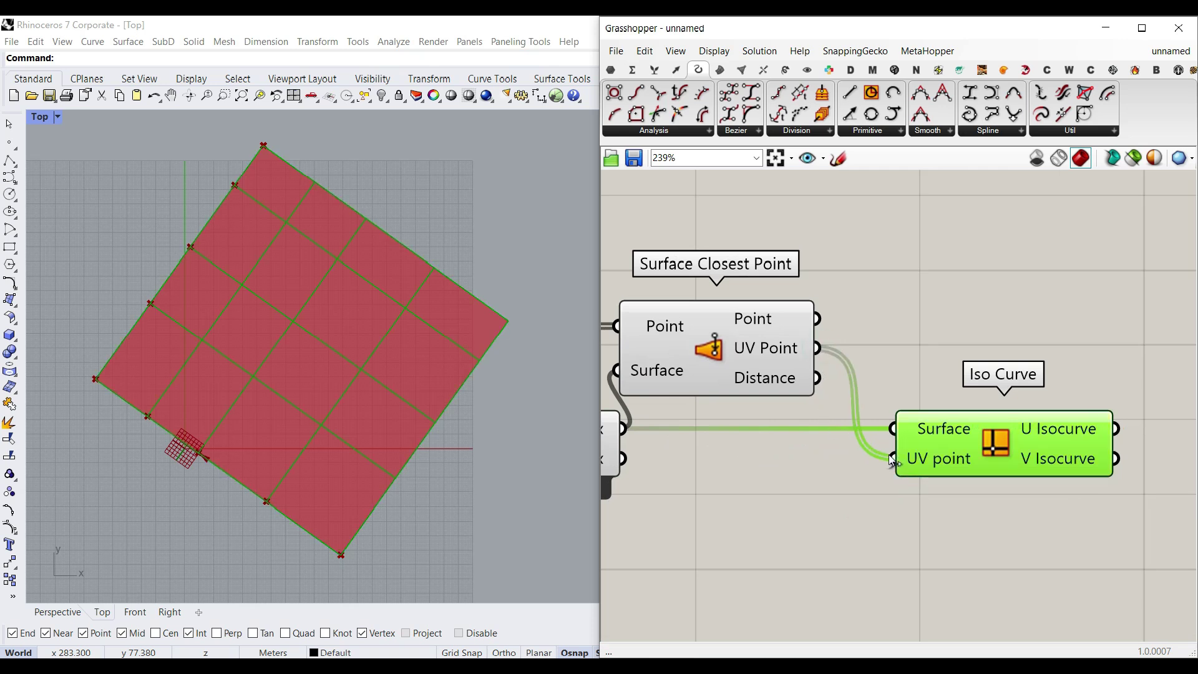
# Step: Check the Iso Curve output structure and flatten both the U Isocurve and V Isocurve outputs
pyautogui.moveTo(1061, 432); pyautogui.dragTo(884, 360, button='right')
pyautogui.moveTo(885, 357)
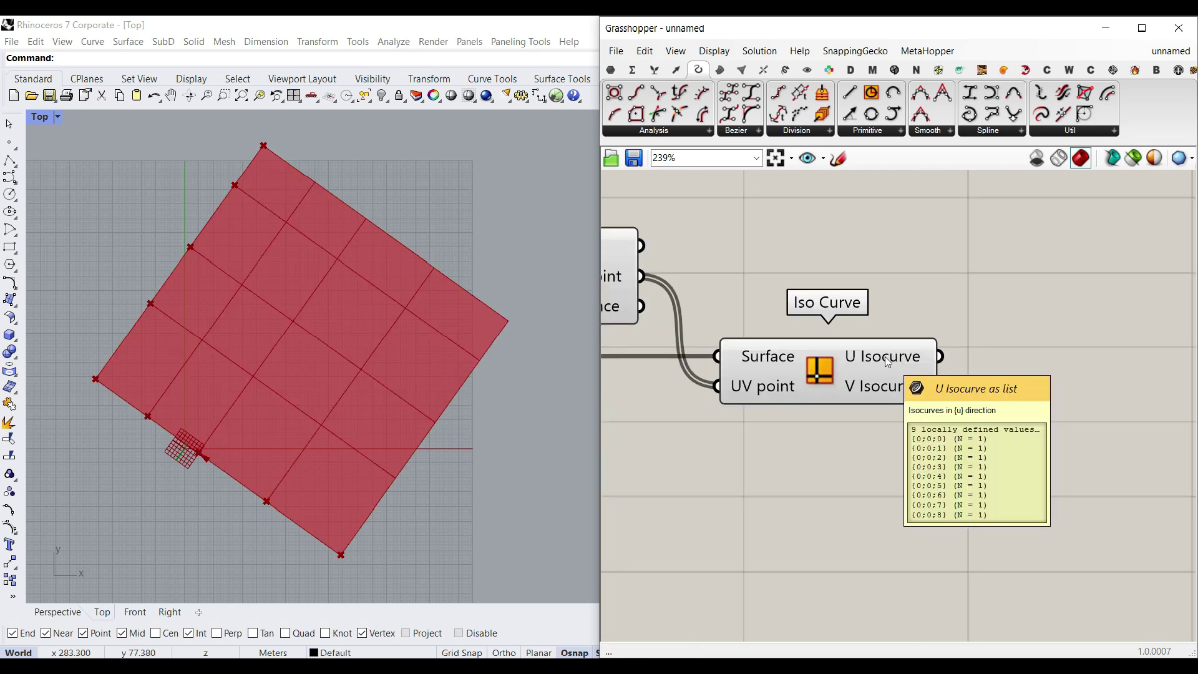
pyautogui.click(848, 363)
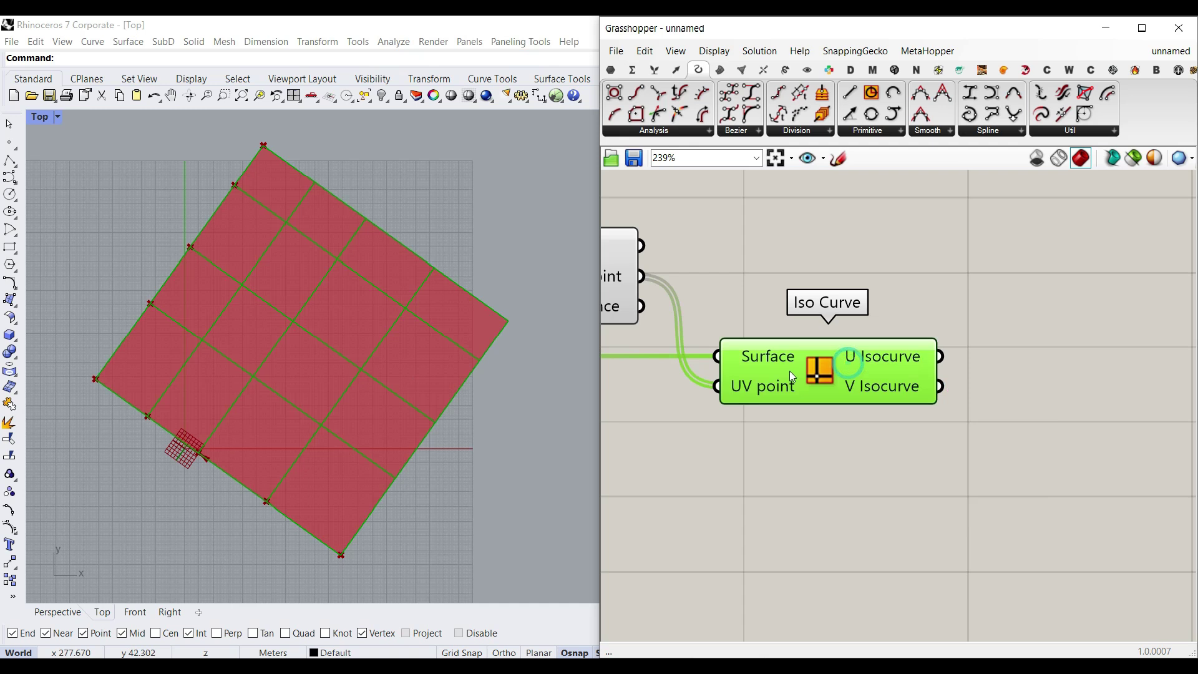
pyautogui.scroll(-4, 912, 383)
pyautogui.scroll(3, 899, 368)
pyautogui.scroll(1, 898, 365)
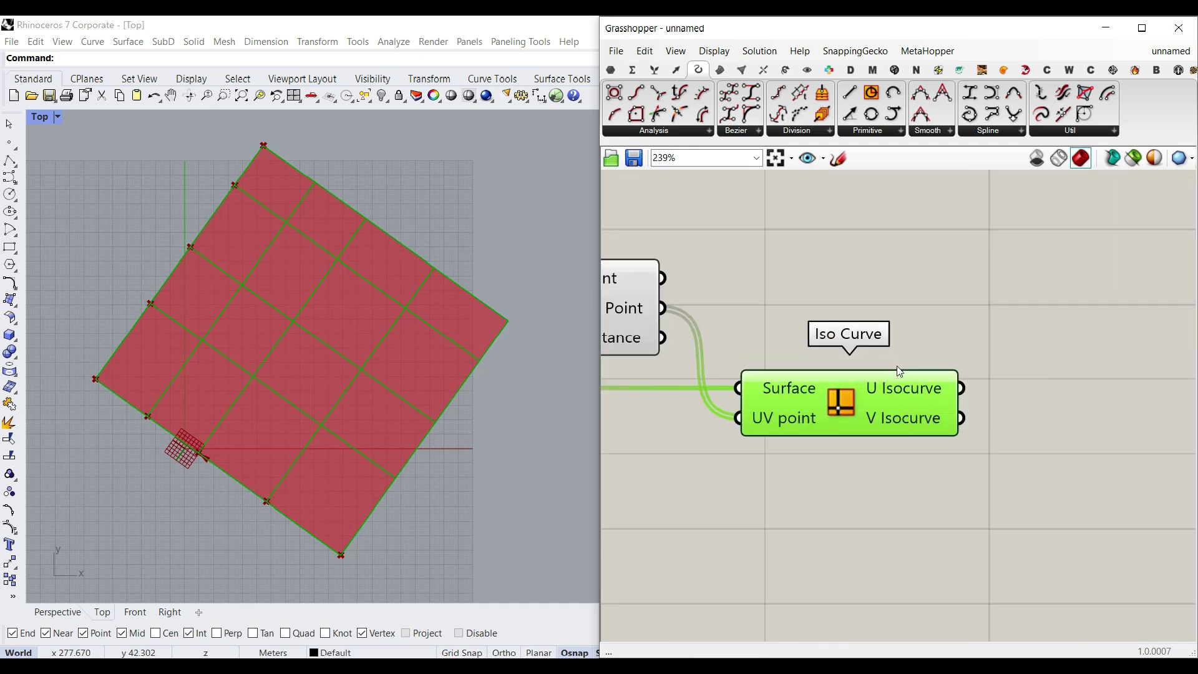
pyautogui.rightClick(923, 388)
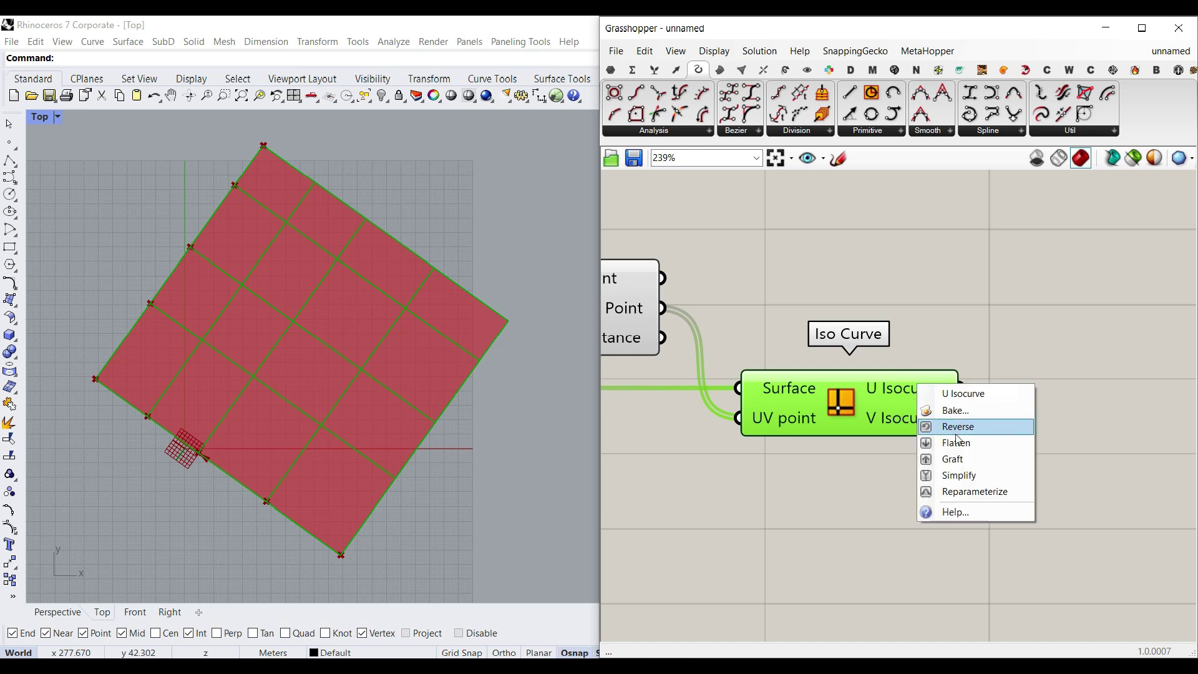
pyautogui.click(961, 455)
pyautogui.rightClick(949, 416)
pyautogui.click(955, 475)
# Step: Add a Curve Middle component for the U Isocurve output and duplicate it for the V Isocurve output
pyautogui.moveTo(1046, 432); pyautogui.dragTo(962, 459, button='right')
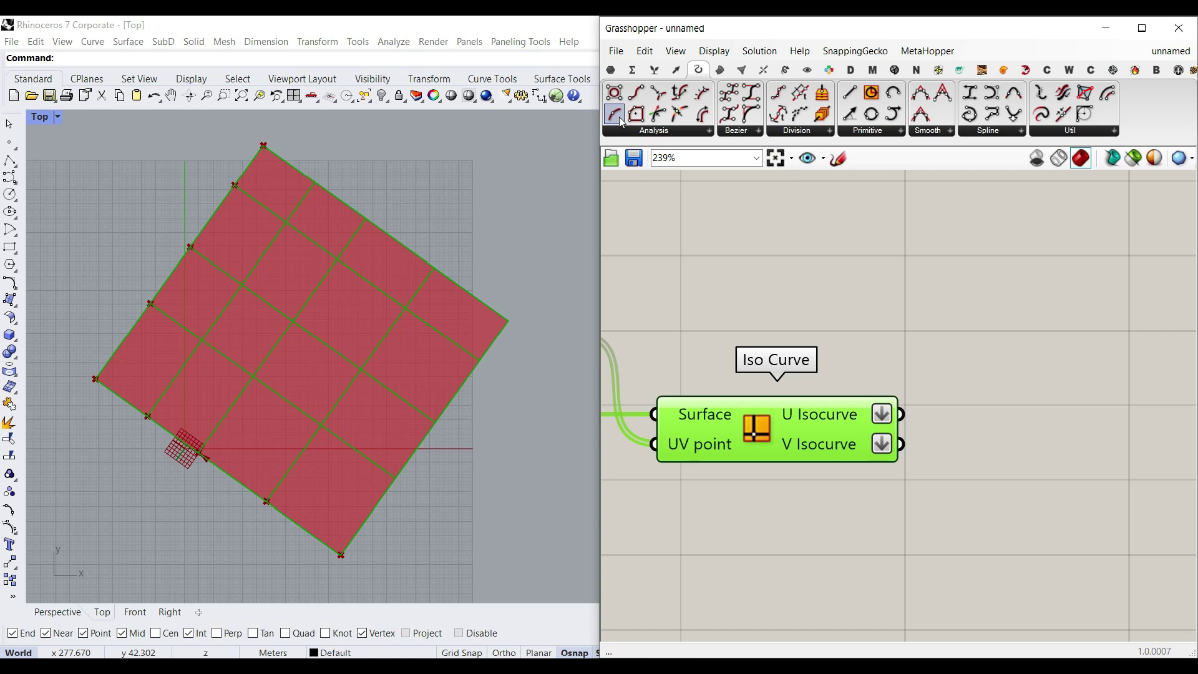
pyautogui.moveTo(615, 114); pyautogui.dragTo(997, 361)
pyautogui.moveTo(918, 372); pyautogui.dragTo(915, 371)
pyautogui.moveTo(901, 411); pyautogui.dragTo(868, 397, button='right')
pyautogui.moveTo(944, 337); pyautogui.dragTo(986, 456)
pyautogui.hotkey('ctrl', 'c')
pyautogui.hotkey('ctrl', 'v')
pyautogui.moveTo(869, 431); pyautogui.dragTo(918, 463)
pyautogui.moveTo(1079, 387); pyautogui.dragTo(969, 383, button='right')
pyautogui.click(1047, 386)
# Step: Add a Cull Duplicates component and connect the U isocurves' Curve Middle midpoints to its Points input
pyautogui.click(676, 70)
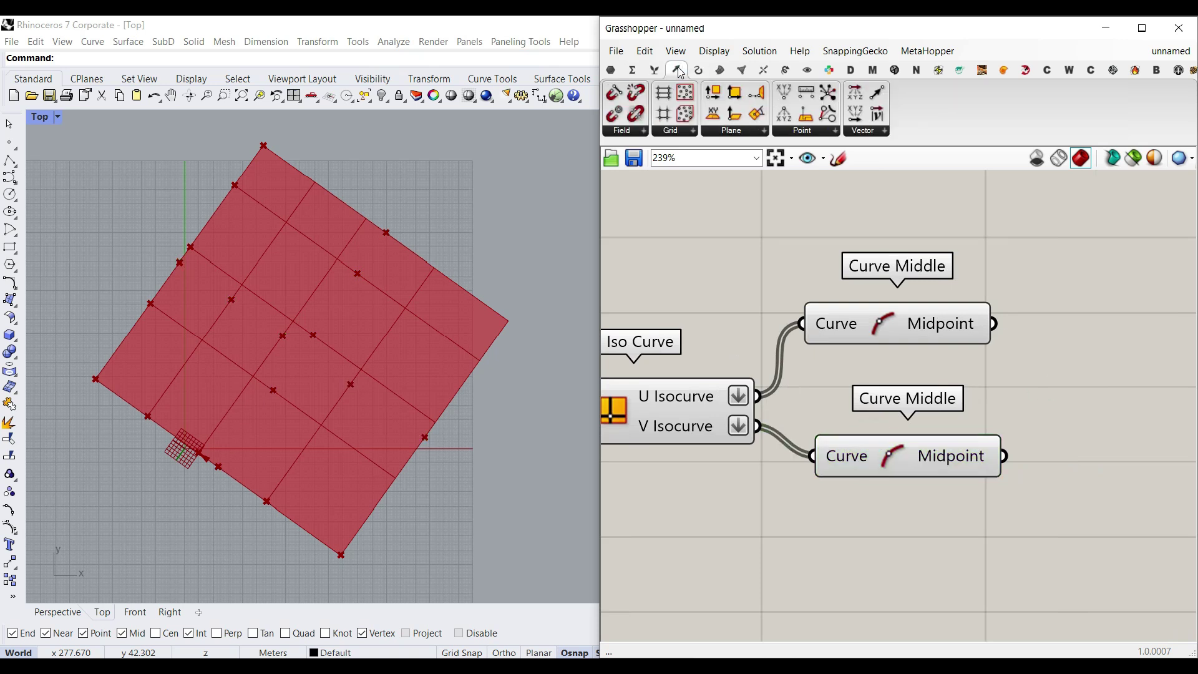
pyautogui.click(816, 131)
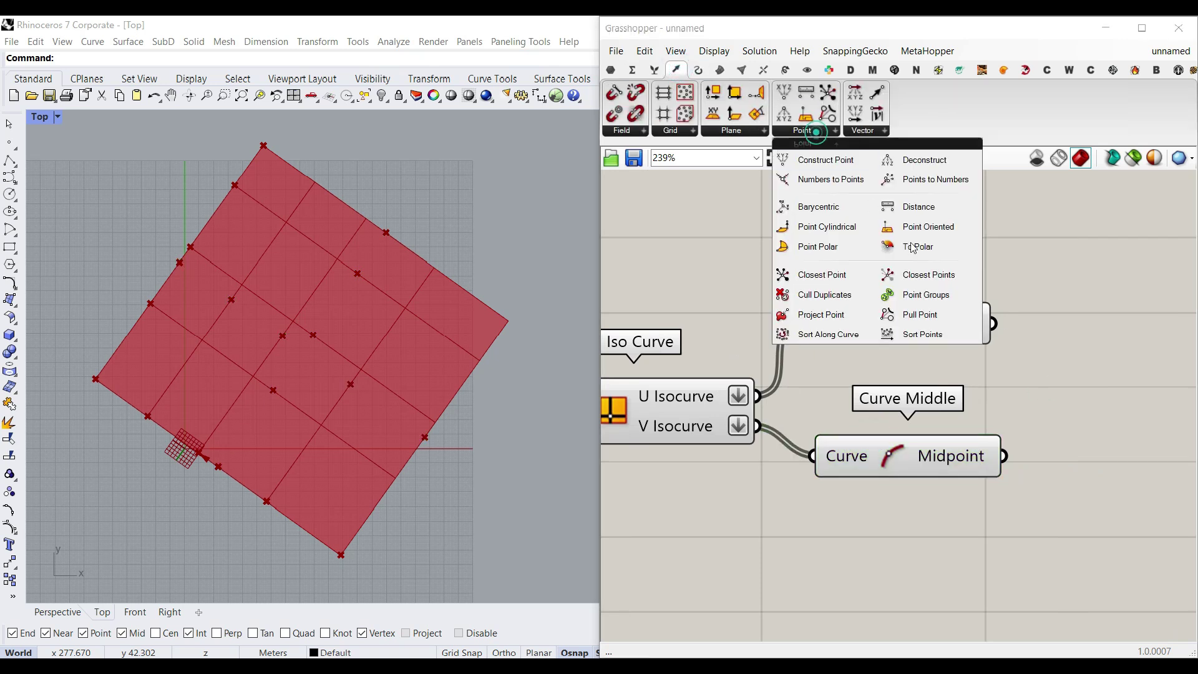
pyautogui.click(827, 294)
pyautogui.moveTo(1130, 357); pyautogui.dragTo(1030, 353, button='right')
pyautogui.moveTo(893, 320); pyautogui.dragTo(925, 329)
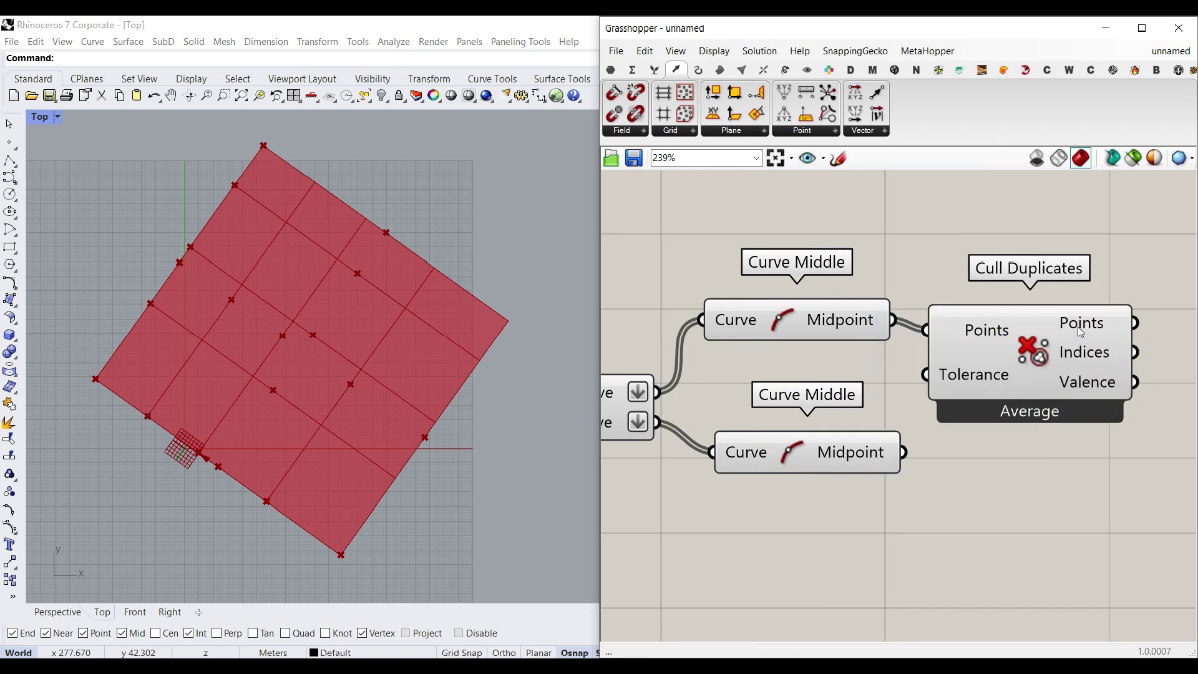
pyautogui.moveTo(1081, 333)
pyautogui.moveTo(931, 458); pyautogui.dragTo(824, 460, button='right')
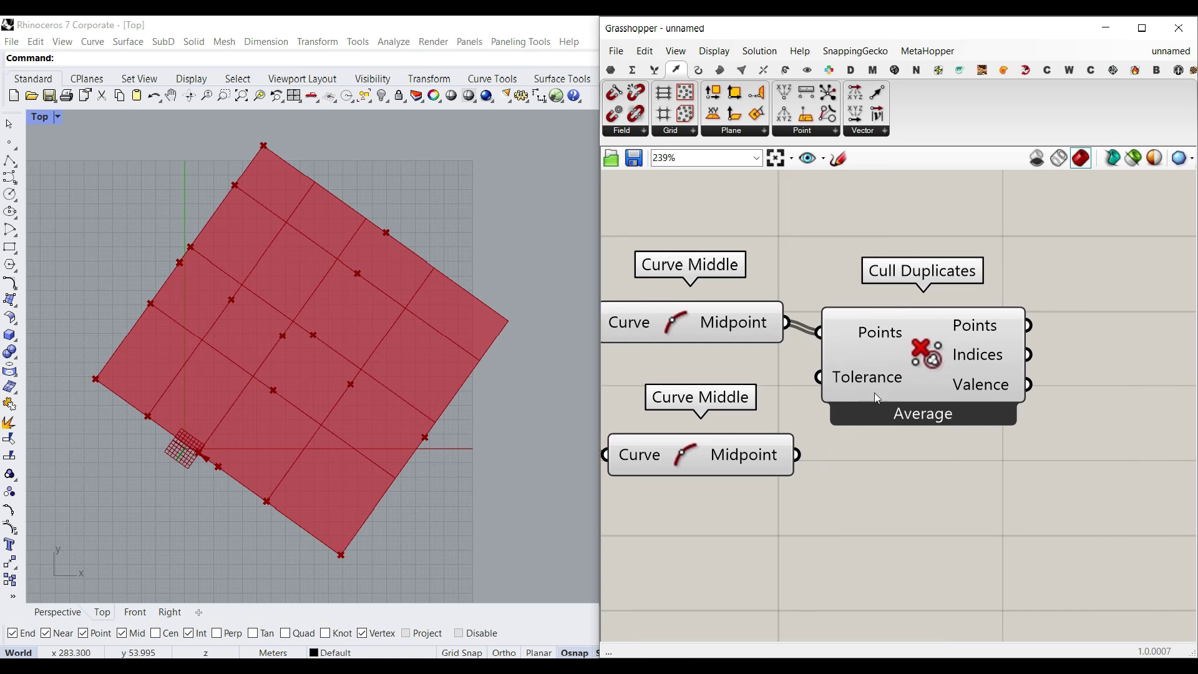
# Step: Set Cull Duplicates to Leave One and move the component above the two Curve Middle components
pyautogui.rightClick(928, 350)
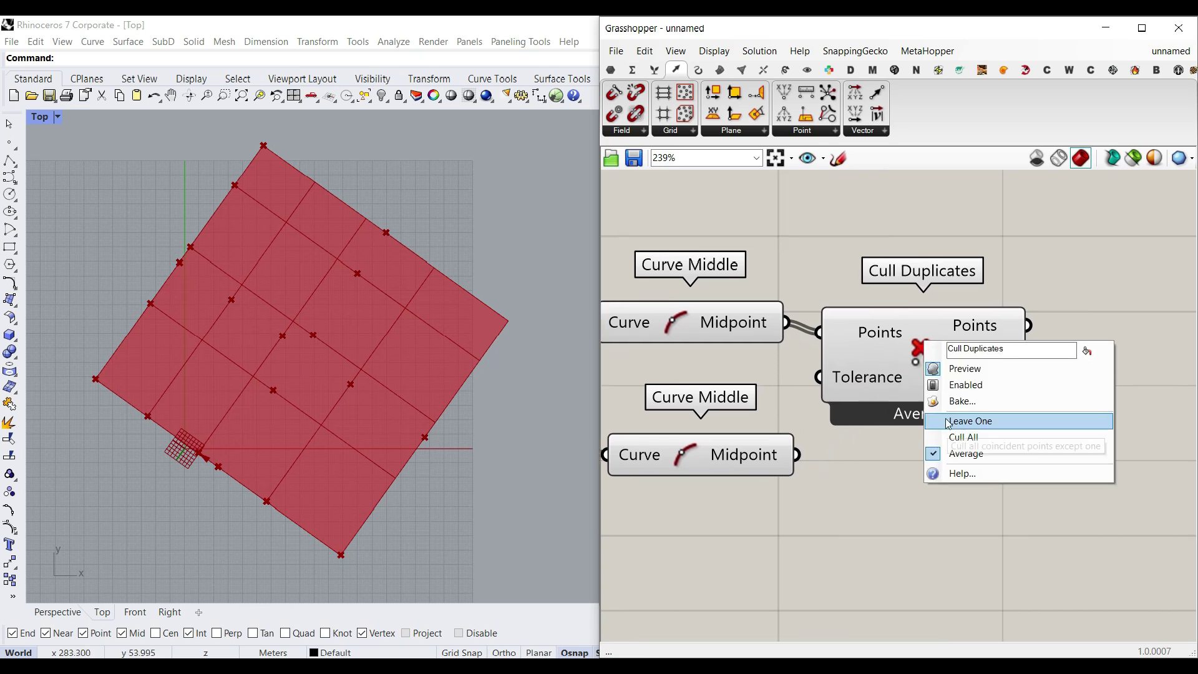
pyautogui.click(972, 422)
pyautogui.moveTo(974, 426); pyautogui.dragTo(958, 478, button='right')
pyautogui.moveTo(899, 410); pyautogui.dragTo(905, 286)
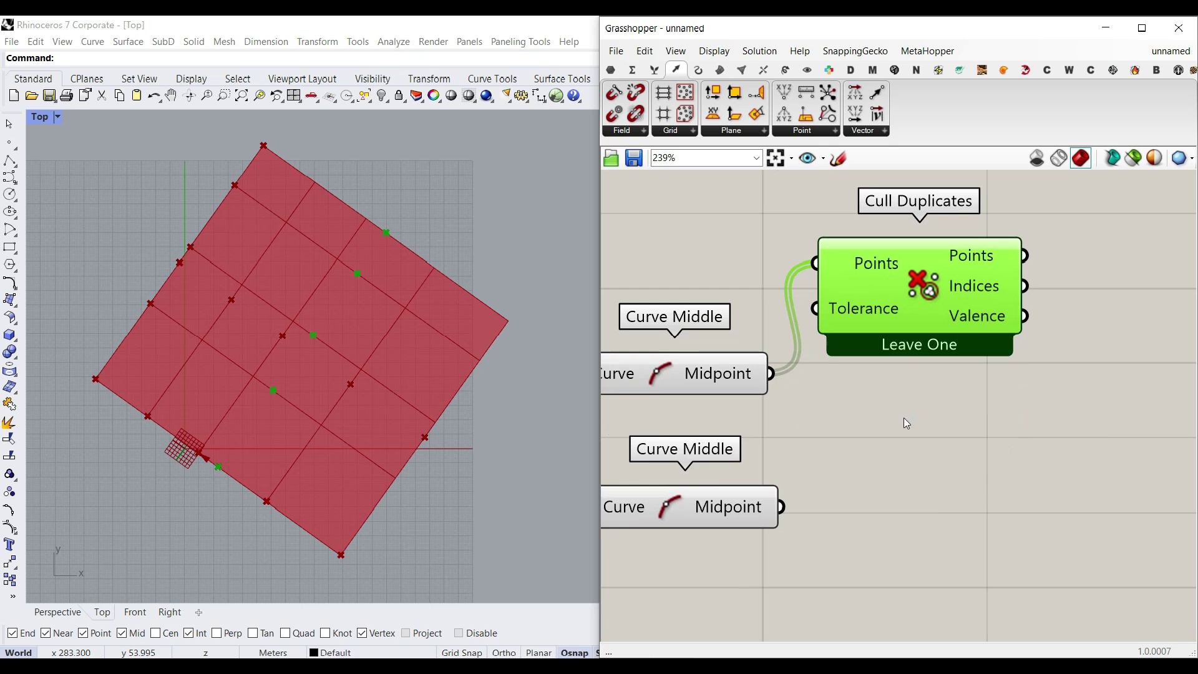
# Step: Add a List Item component, connecting U Isocurve to List and Cull Duplicates' Indices to Index
pyautogui.click(655, 69)
pyautogui.moveTo(614, 92); pyautogui.dragTo(962, 412)
pyautogui.moveTo(805, 412); pyautogui.dragTo(984, 432, button='right')
pyautogui.moveTo(841, 392); pyautogui.dragTo(832, 318)
pyautogui.moveTo(711, 466); pyautogui.dragTo(1068, 417)
pyautogui.moveTo(1066, 451); pyautogui.dragTo(838, 445, button='right')
pyautogui.moveTo(908, 435); pyautogui.dragTo(1051, 468)
pyautogui.moveTo(977, 299); pyautogui.dragTo(996, 473)
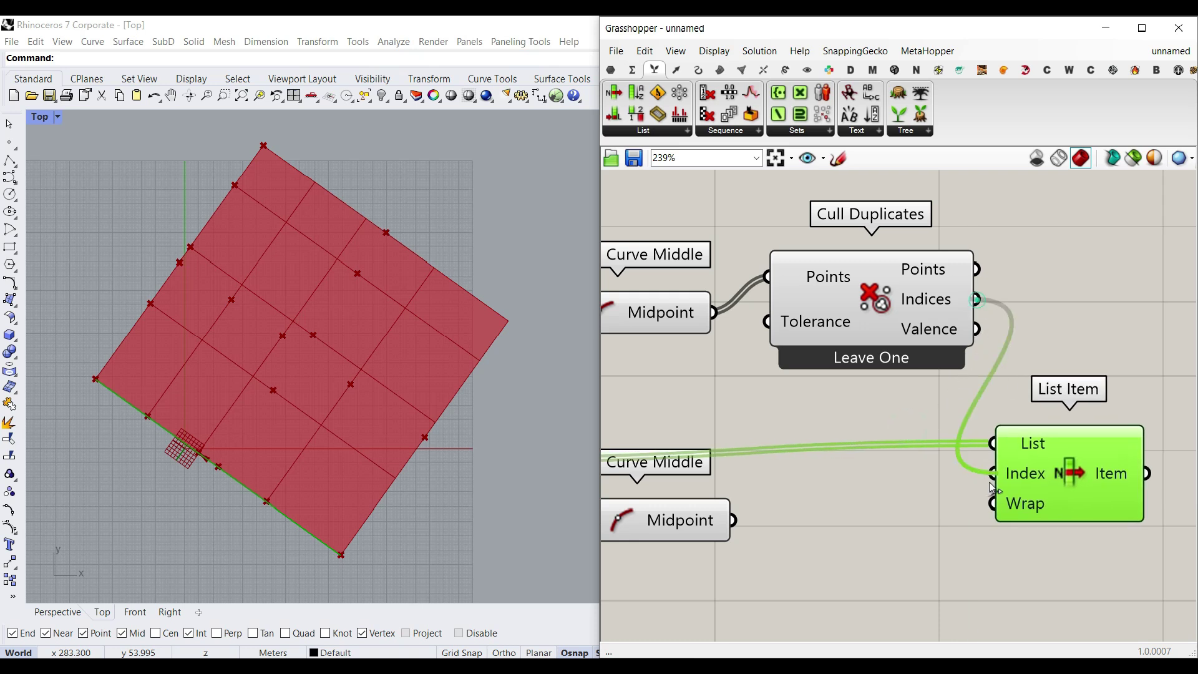
# Step: Duplicate the Curve Middle, Cull Duplicates and List Item group below the original, and delete the spare V-isocurve Curve Middle
pyautogui.scroll(-4, 997, 388)
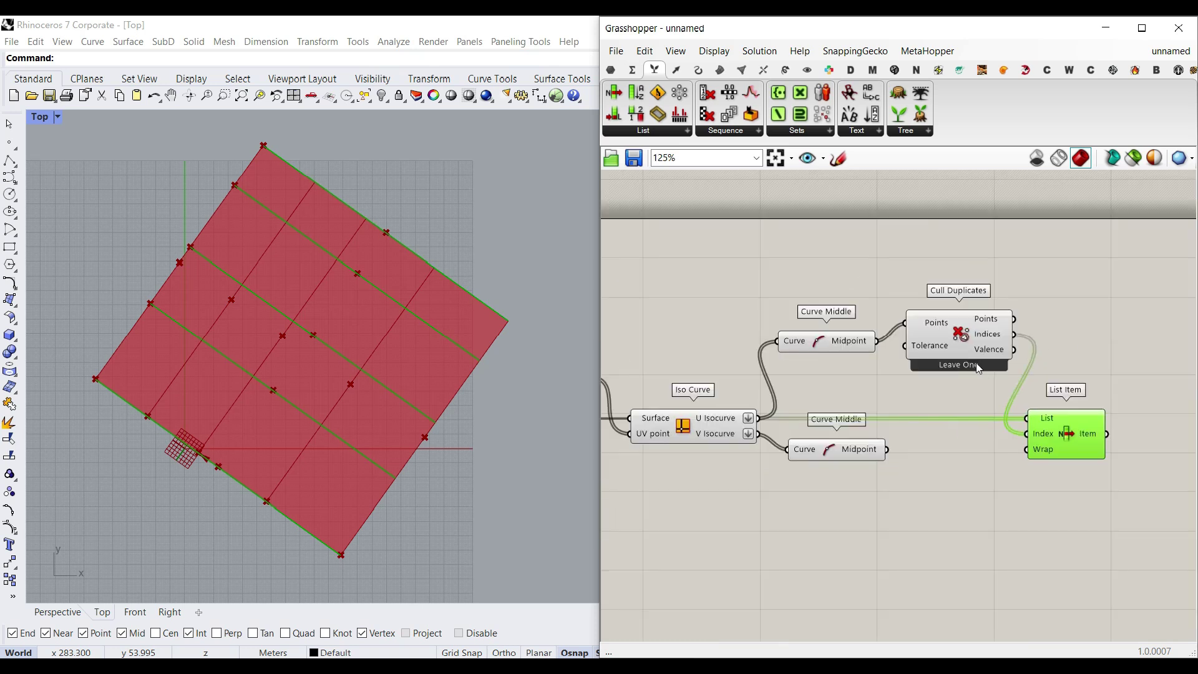
pyautogui.moveTo(869, 451); pyautogui.dragTo(859, 492)
pyautogui.moveTo(1100, 283); pyautogui.dragTo(795, 430)
pyautogui.keyDown('alt'); pyautogui.moveTo(960, 340); pyautogui.dragTo(1011, 512); pyautogui.keyUp('alt')
pyautogui.click(818, 496)
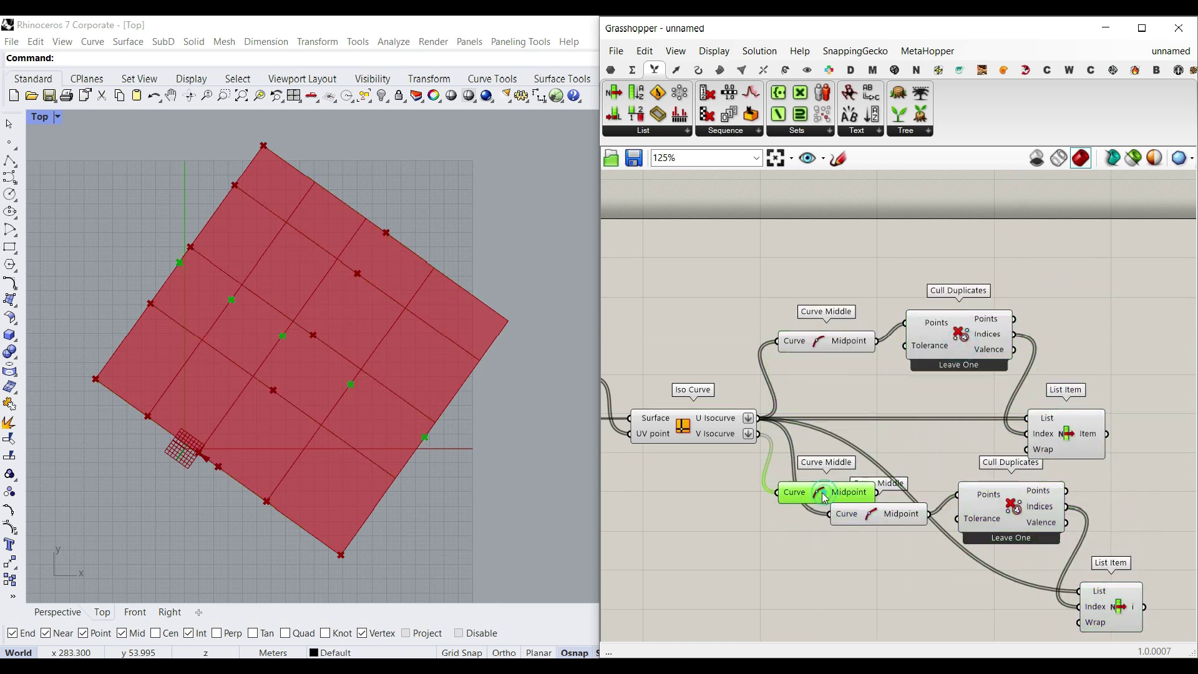
pyautogui.press('Delete')
# Step: Connect V Isocurve to the copied Curve Middle and the copied List Item's List, and arrange the copies beneath the first group
pyautogui.scroll(2, 786, 462)
pyautogui.moveTo(749, 424); pyautogui.dragTo(846, 535)
pyautogui.moveTo(962, 515); pyautogui.dragTo(845, 483, button='right')
pyautogui.moveTo(700, 437); pyautogui.dragTo(1073, 606)
pyautogui.moveTo(983, 494); pyautogui.dragTo(949, 601)
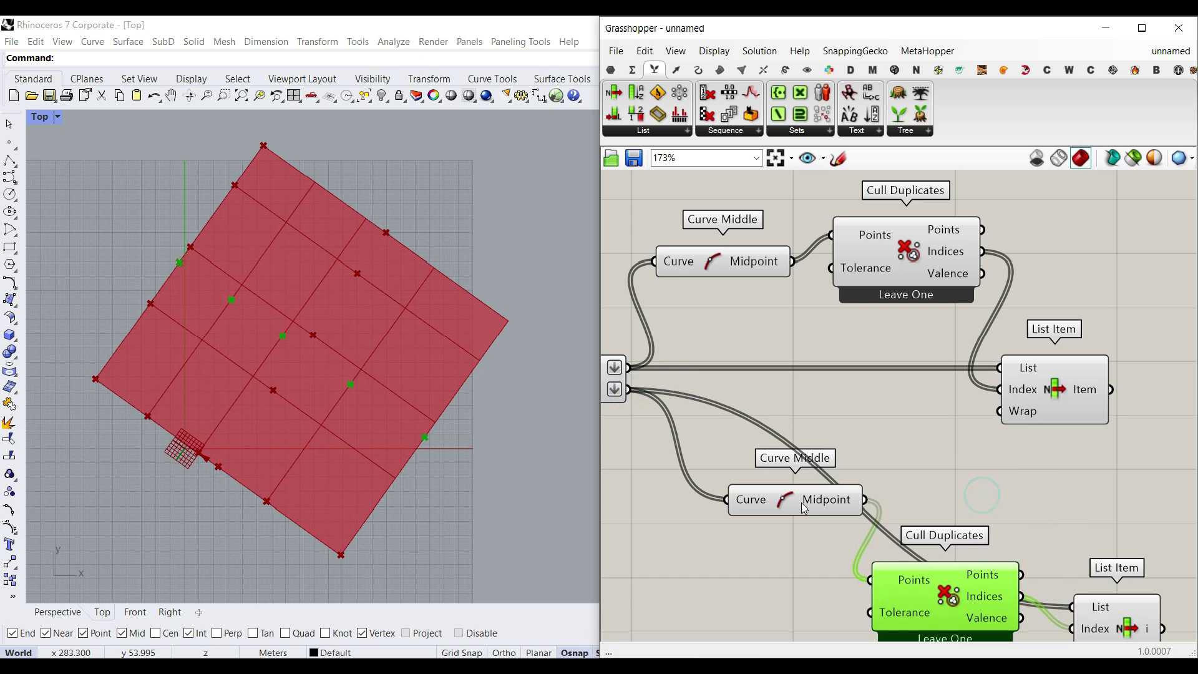
pyautogui.moveTo(800, 503); pyautogui.dragTo(772, 588)
pyautogui.moveTo(859, 594); pyautogui.dragTo(740, 534, button='right')
pyautogui.moveTo(1000, 569); pyautogui.dragTo(955, 421)
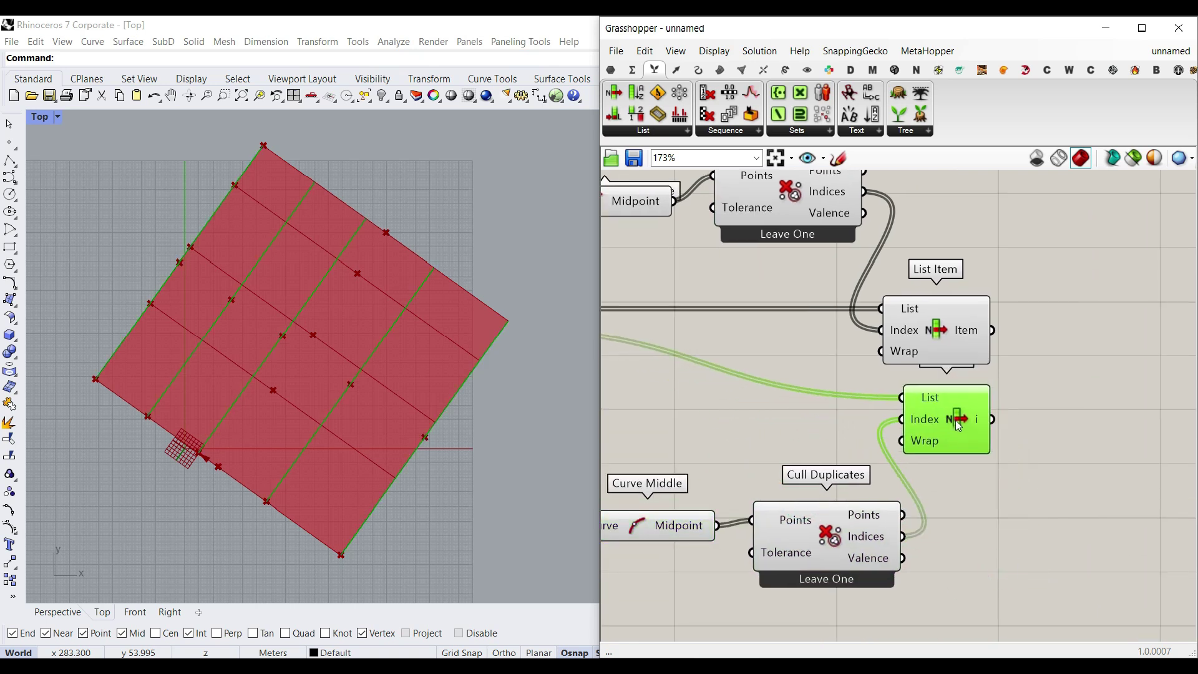
# Step: Turn off the preview of the Curve Middle and Cull Duplicates components, and check the curves of each List Item
pyautogui.scroll(-5, 888, 420)
pyautogui.moveTo(932, 576); pyautogui.dragTo(743, 380)
pyautogui.rightClick(802, 349)
pyautogui.click(814, 370)
pyautogui.scroll(3, 990, 481)
pyautogui.click(900, 413)
pyautogui.click(926, 493)
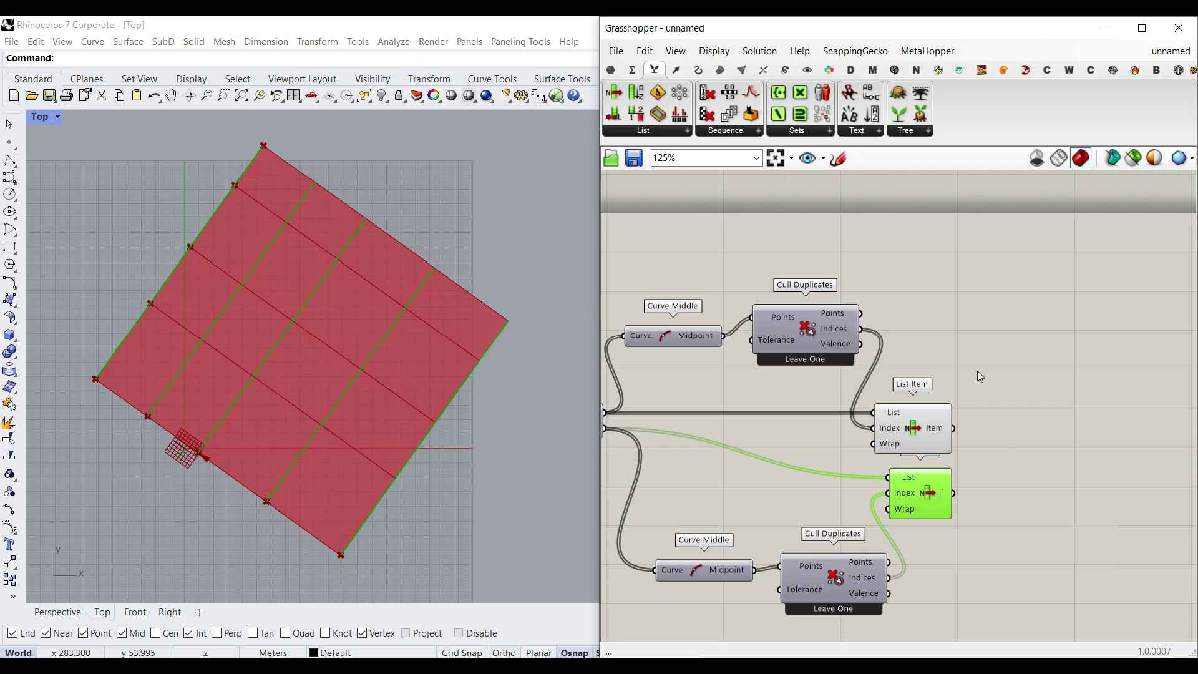
# Step: Add a Curve Middle component connected to the Item output of the U-isocurve List Item
pyautogui.click(698, 69)
pyautogui.scroll(1, 1018, 462)
pyautogui.click(1008, 415)
pyautogui.moveTo(941, 423); pyautogui.dragTo(1016, 411)
pyautogui.moveTo(847, 376); pyautogui.dragTo(990, 377, button='right')
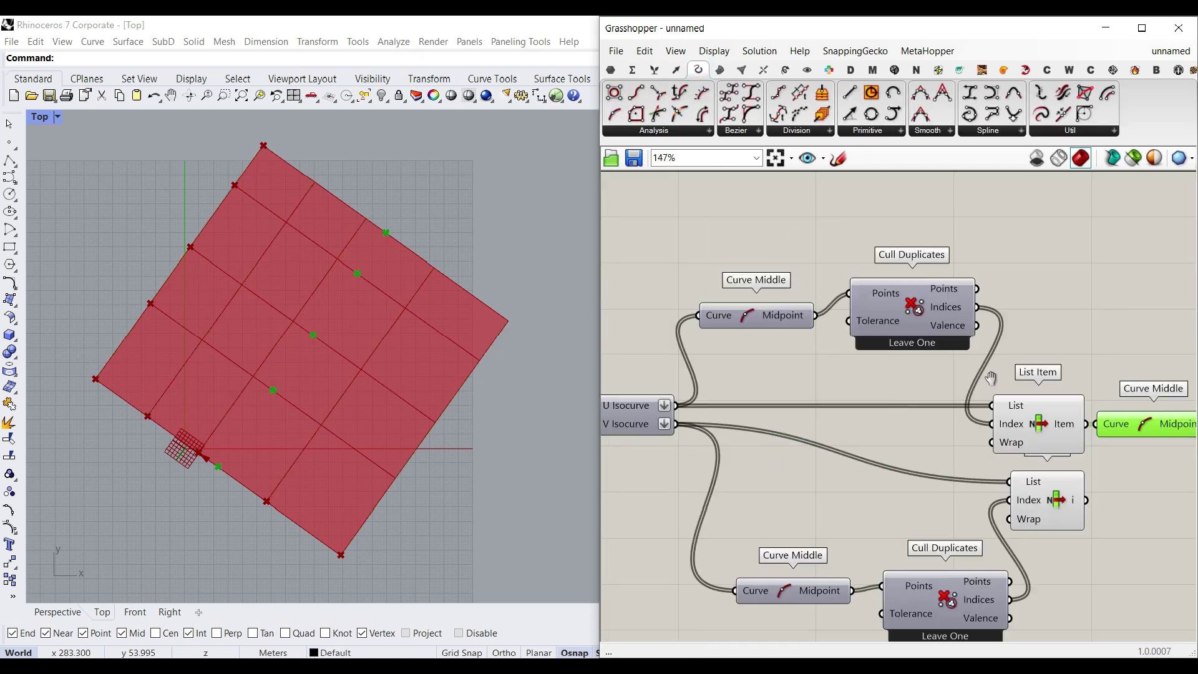
pyautogui.scroll(-2, 991, 377)
pyautogui.moveTo(653, 382); pyautogui.dragTo(775, 379, button='right')
pyautogui.moveTo(1173, 378); pyautogui.dragTo(873, 307, button='right')
pyautogui.scroll(4, 873, 307)
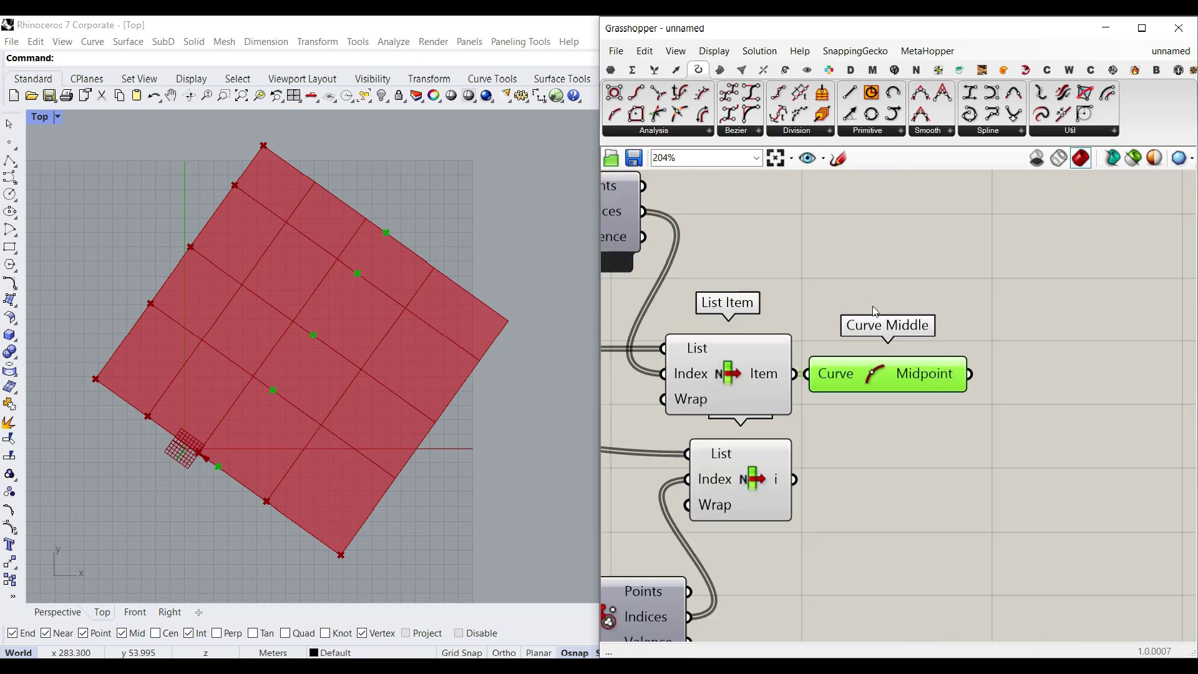
# Step: Try a Point Order component on the U-isocurve midpoints to show their sequence, and delete it
pyautogui.click(807, 70)
pyautogui.moveTo(1122, 115); pyautogui.dragTo(1065, 353)
pyautogui.moveTo(971, 374); pyautogui.dragTo(1018, 355)
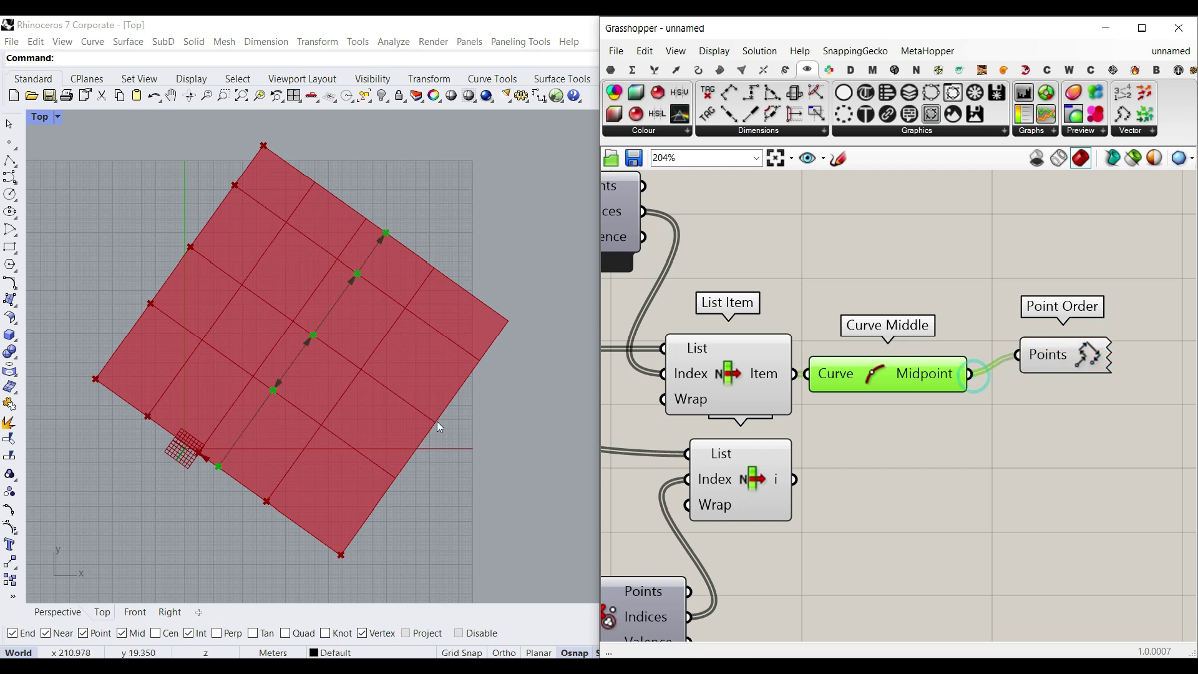
pyautogui.click(1096, 350)
pyautogui.press('Delete')
# Step: Add a Point List component to the U-isocurve midpoints and bake its index numbers
pyautogui.moveTo(1122, 93); pyautogui.dragTo(993, 350)
pyautogui.rightClick(1022, 355)
pyautogui.click(1053, 423)
pyautogui.click(1053, 569)
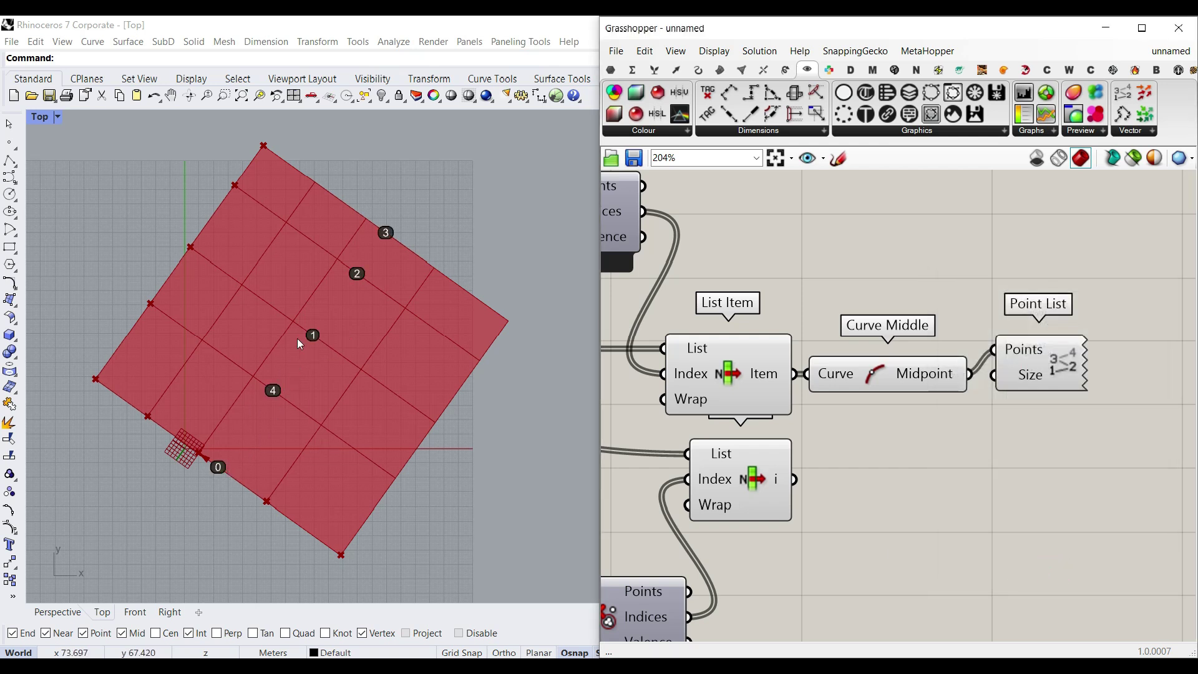
pyautogui.click(283, 461)
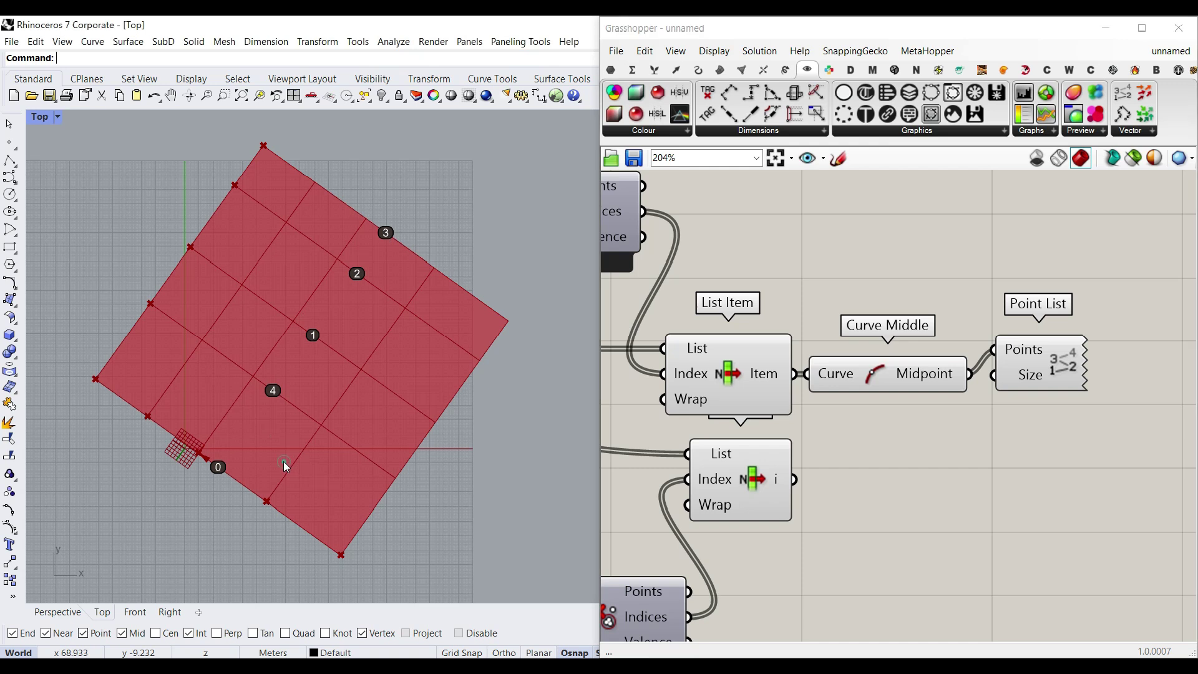
# Step: Undo the bake of the index numbers and delete the Point List component
pyautogui.hotkey('ctrl', 'z')
pyautogui.moveTo(1116, 312); pyautogui.dragTo(1040, 361)
pyautogui.press('Delete')
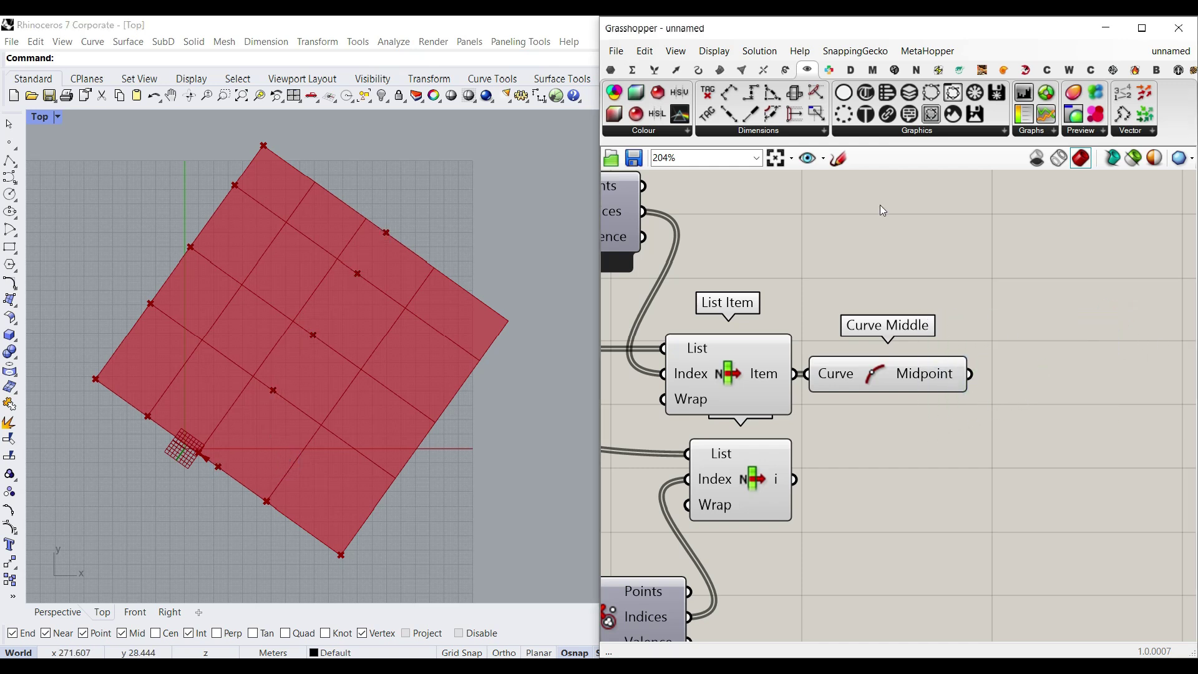
# Step: Add a Sort Points component and connect the U-isocurve Curve Middle's Midpoint to its Points input
pyautogui.click(675, 69)
pyautogui.click(819, 129)
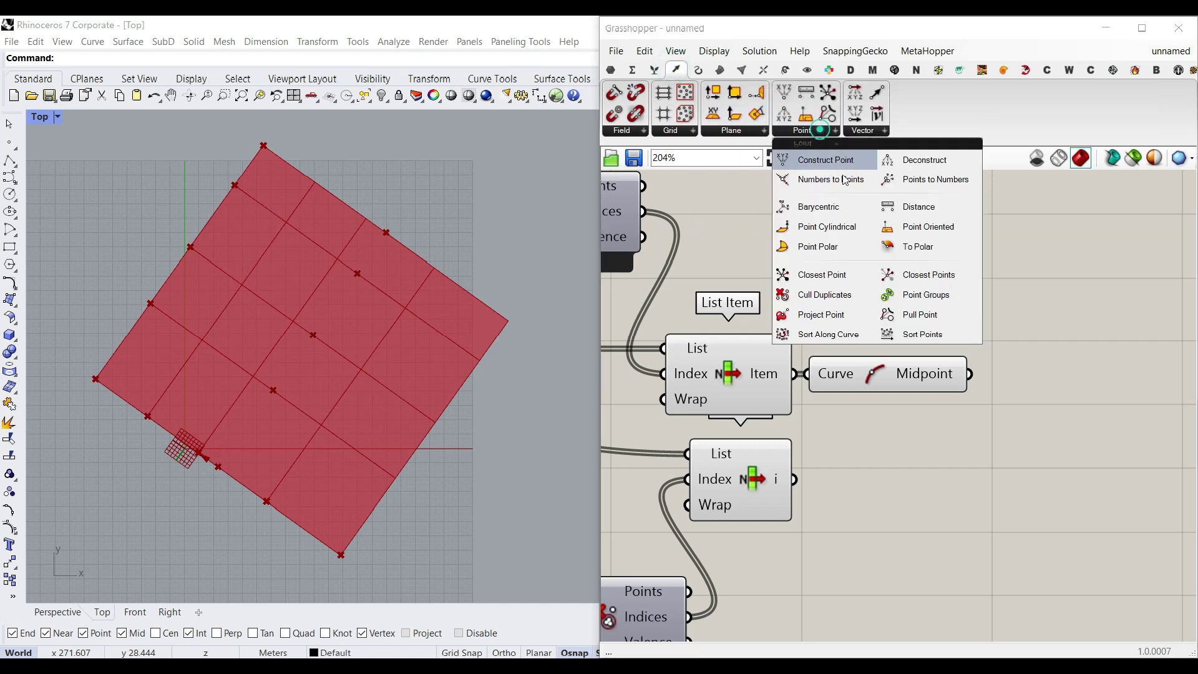
pyautogui.click(922, 335)
pyautogui.click(1044, 408)
pyautogui.moveTo(974, 408); pyautogui.dragTo(964, 374)
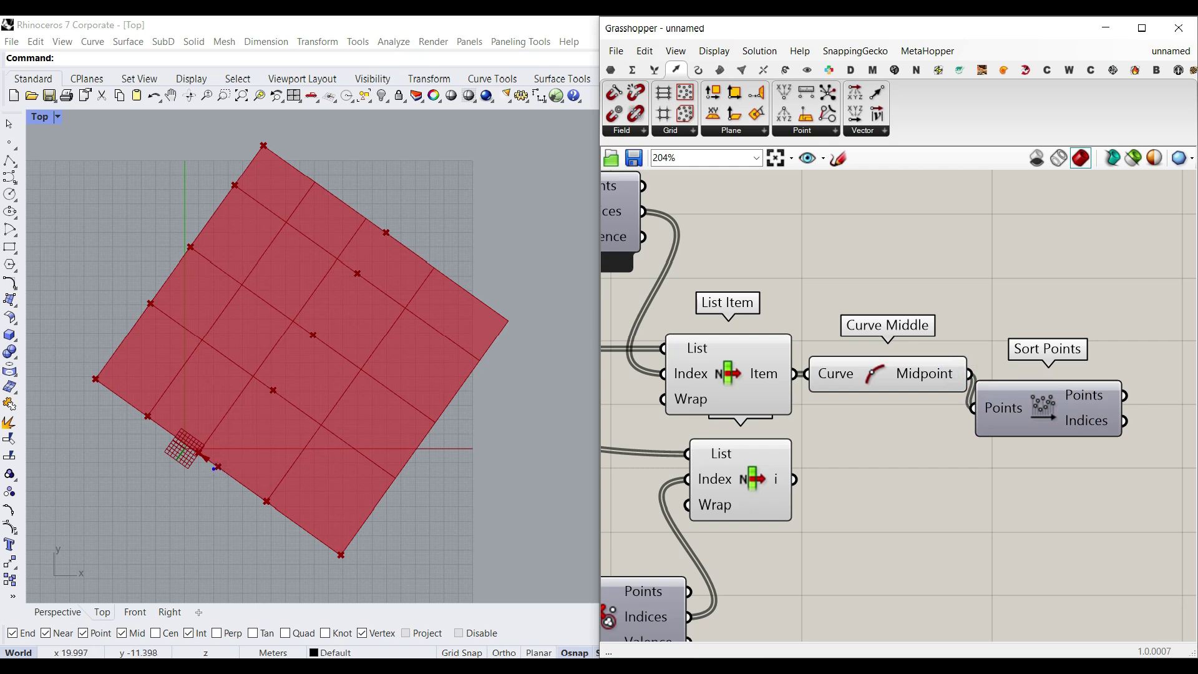
pyautogui.moveTo(269, 430); pyautogui.dragTo(259, 422)
pyautogui.moveTo(313, 362)
pyautogui.mouseDown()
pyautogui.moveTo(367, 288)
pyautogui.moveTo(382, 295)
pyautogui.mouseUp()
pyautogui.moveTo(1123, 362)
pyautogui.mouseDown()
pyautogui.moveTo(1017, 405)
pyautogui.moveTo(1125, 365)
pyautogui.mouseUp()
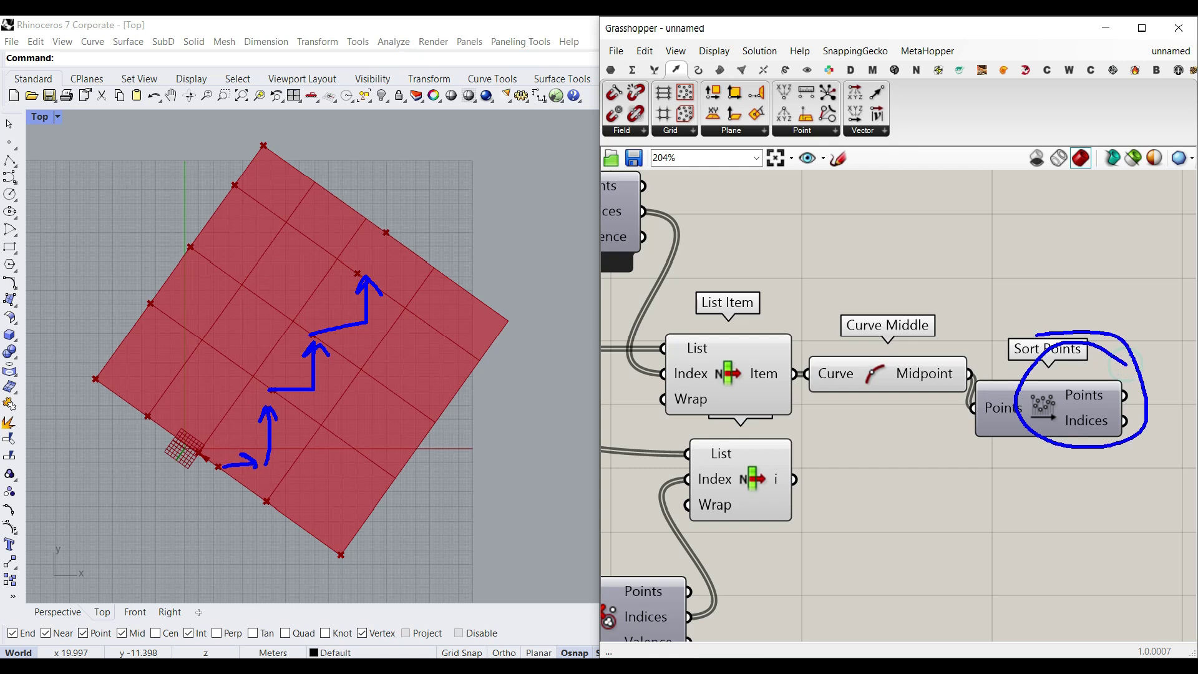
pyautogui.press('Escape')
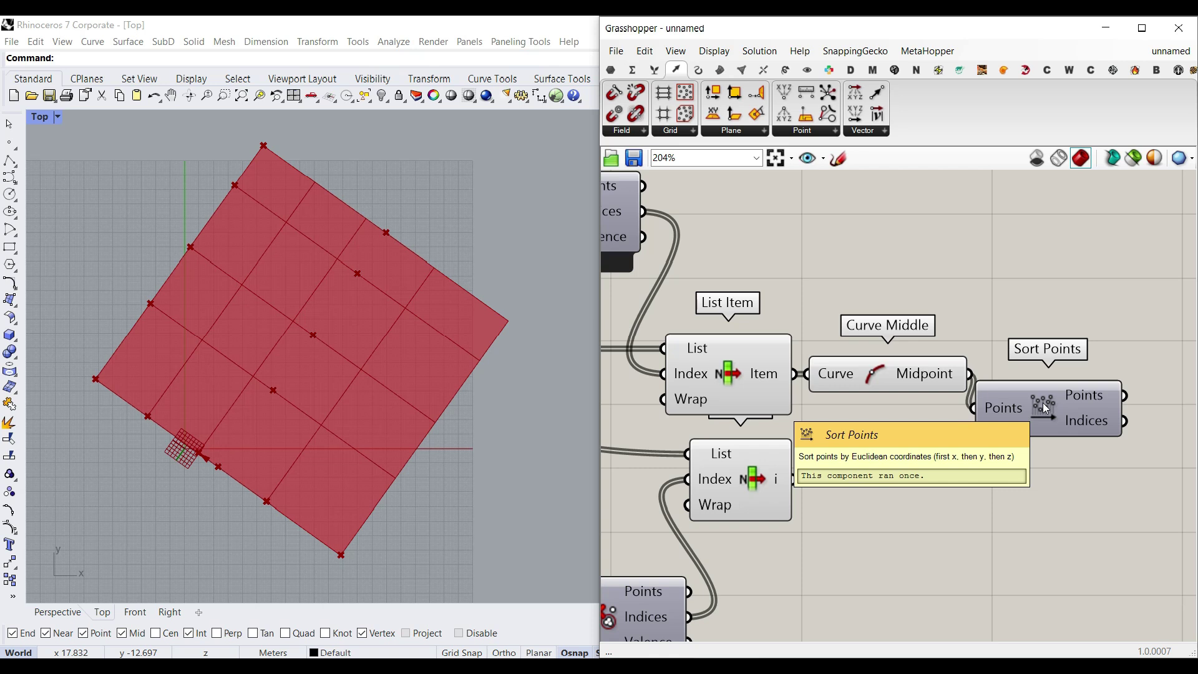
# Step: Add another List Item, connecting the first List Item's Item output to List and Sort Points' Indices to Index
pyautogui.moveTo(1036, 408); pyautogui.dragTo(910, 403, button='right')
pyautogui.click(654, 69)
pyautogui.click(613, 92)
pyautogui.click(972, 309)
pyautogui.click(910, 403)
pyautogui.moveTo(960, 447); pyautogui.dragTo(818, 240)
pyautogui.click(738, 374)
pyautogui.moveTo(683, 367); pyautogui.dragTo(981, 280)
pyautogui.moveTo(1040, 308); pyautogui.dragTo(1050, 383)
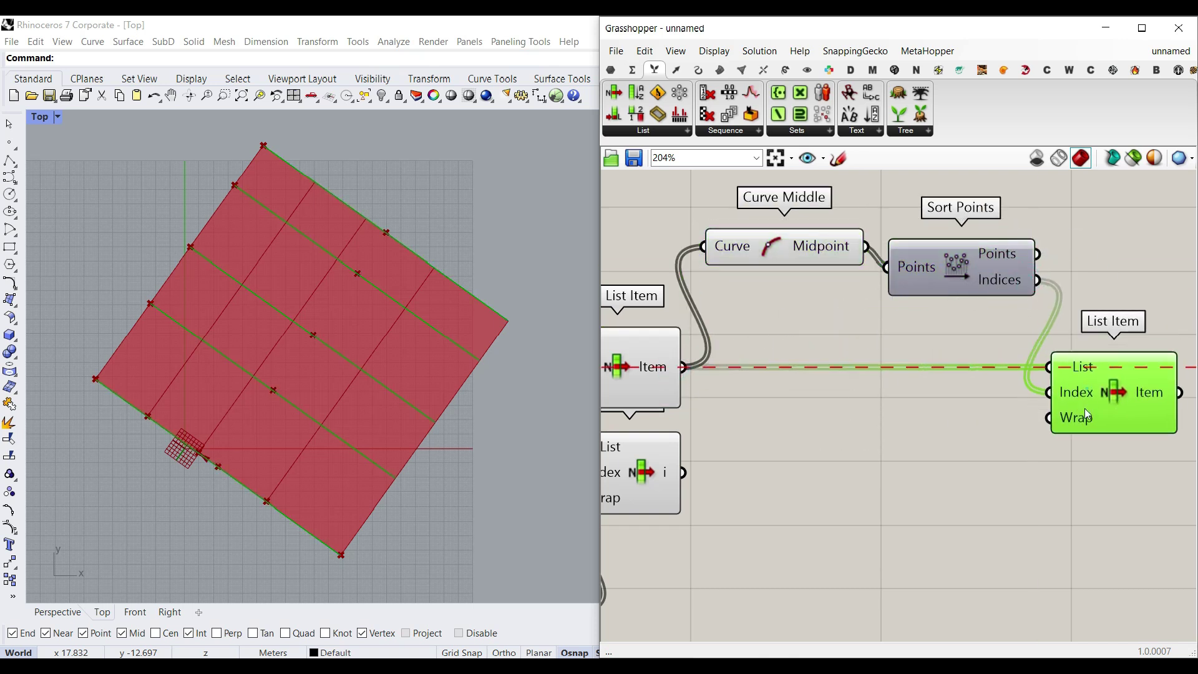
# Step: Turn off the preview of the first List Item and of its Curve Middle and Sort Points components
pyautogui.scroll(-2, 965, 346)
pyautogui.moveTo(968, 209); pyautogui.dragTo(687, 335)
pyautogui.middleClick(686, 337)
pyautogui.click(707, 260)
pyautogui.click(707, 264)
pyautogui.moveTo(1045, 337); pyautogui.dragTo(917, 332, button='right')
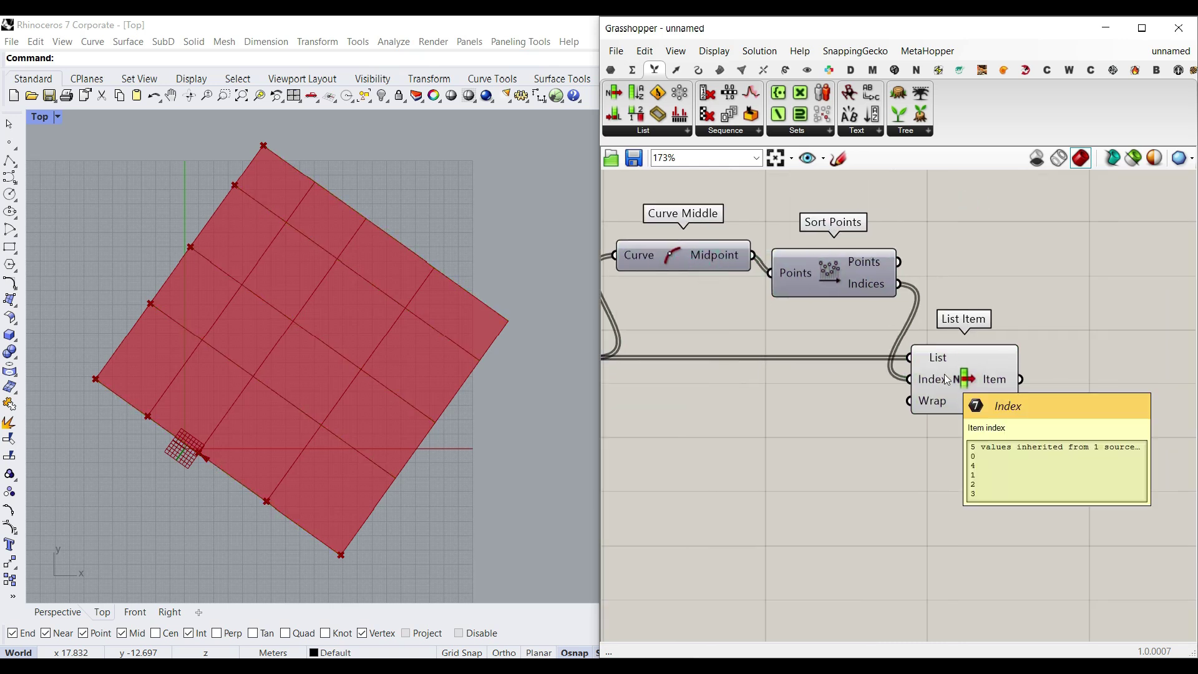
# Step: Add a Curve Middle for the sorted List Item's curves and connect its Midpoint to a Point List component's Points
pyautogui.click(699, 69)
pyautogui.moveTo(614, 114); pyautogui.dragTo(1090, 378)
pyautogui.moveTo(1104, 401); pyautogui.dragTo(950, 424, button='right')
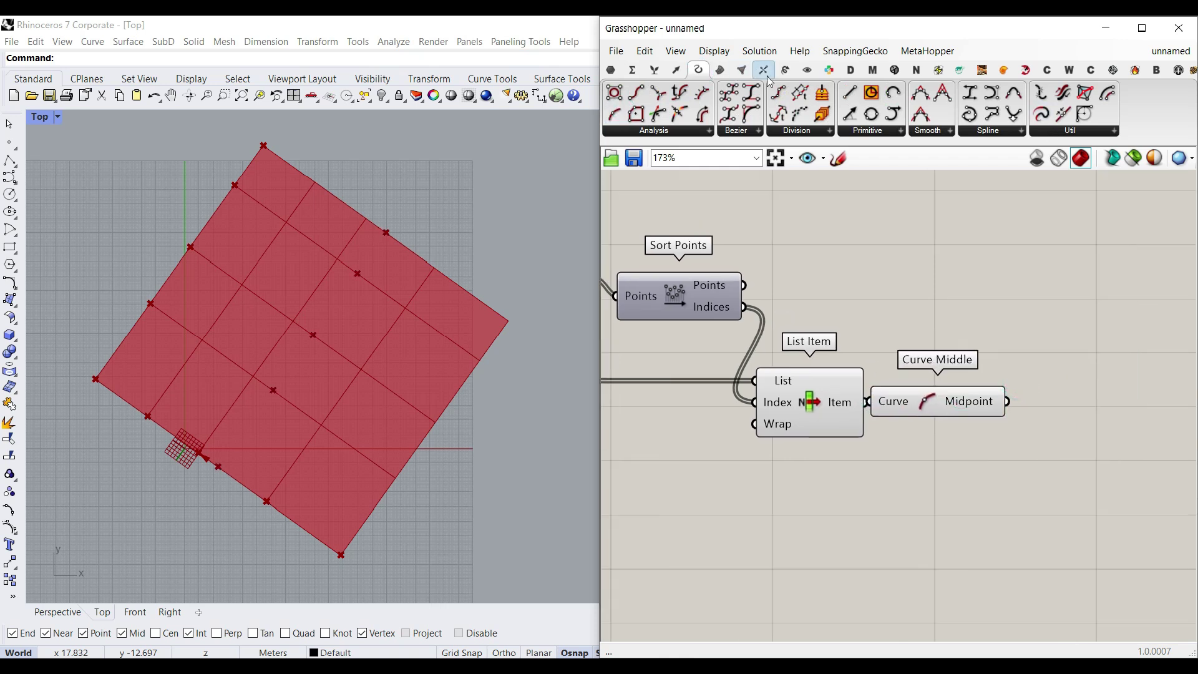
pyautogui.click(807, 69)
pyautogui.moveTo(1123, 92); pyautogui.dragTo(1097, 388)
pyautogui.moveTo(1007, 402); pyautogui.dragTo(1059, 386)
# Step: Bake the Point List's index numbers for the sorted U isocurves, check their order and undo the bake
pyautogui.rightClick(1116, 401)
pyautogui.click(1105, 458)
pyautogui.click(1080, 603)
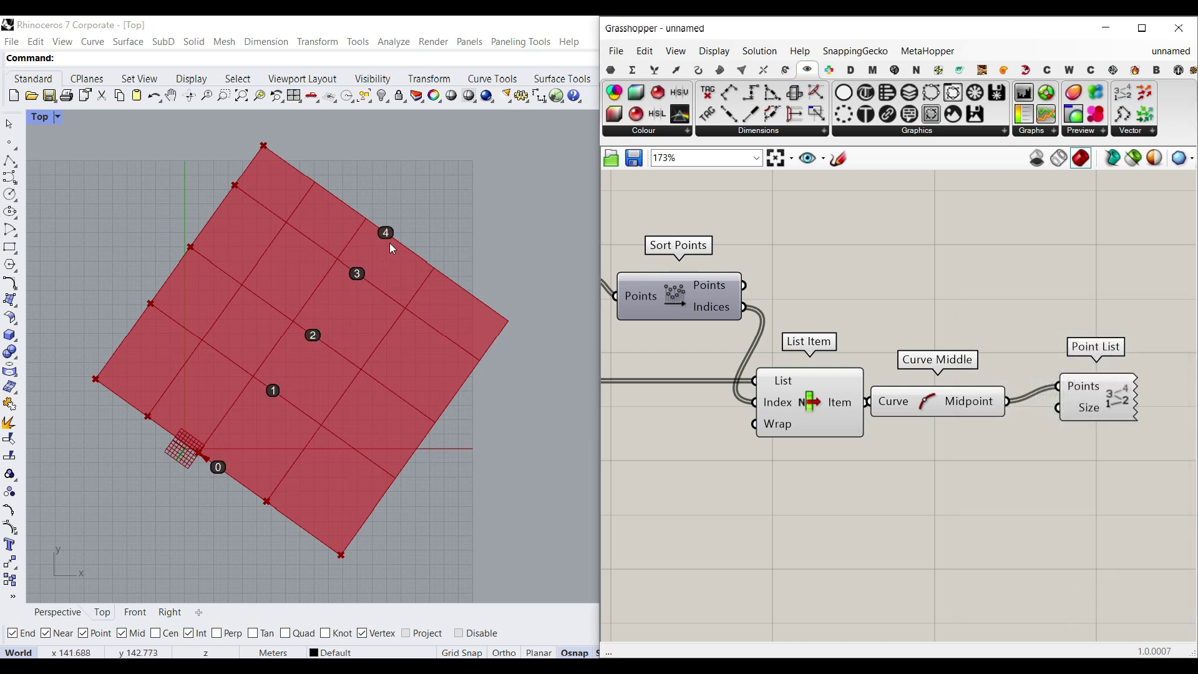
pyautogui.click(434, 226)
pyautogui.hotkey('ctrl', 'z')
# Step: Duplicate the whole sorting group, from Curve Middle and Sort Points through Point List, below the original
pyautogui.moveTo(806, 311); pyautogui.dragTo(914, 342, button='right')
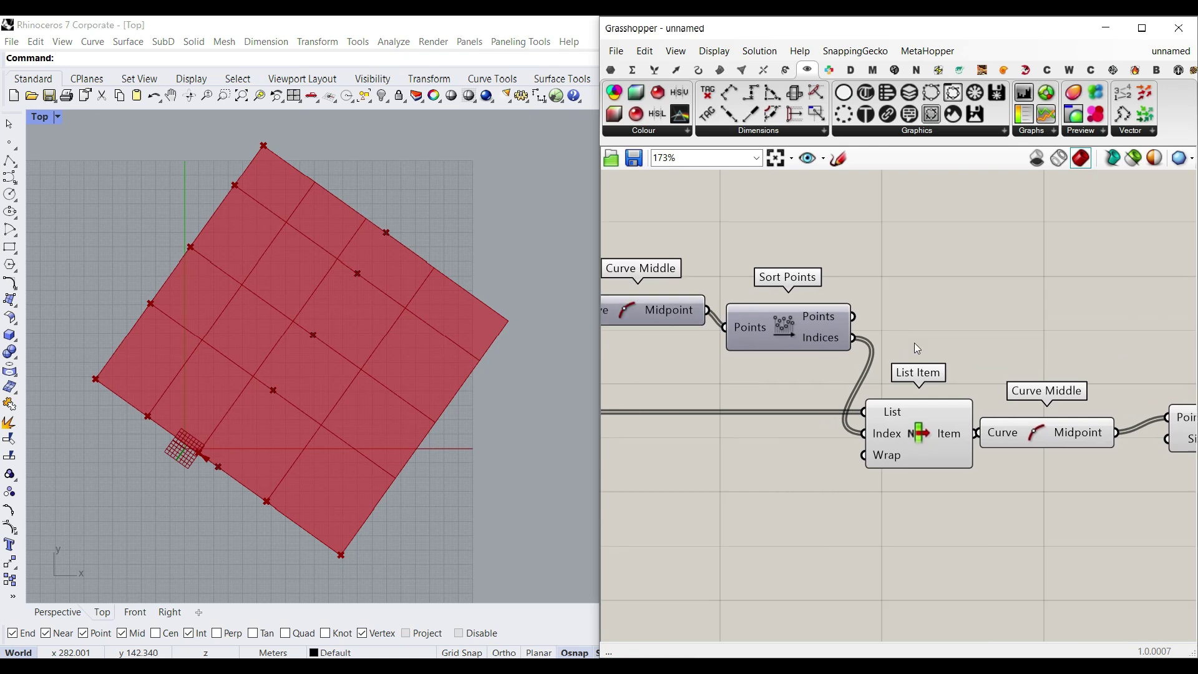
pyautogui.scroll(-3, 940, 346)
pyautogui.moveTo(1110, 436); pyautogui.dragTo(774, 312)
pyautogui.keyDown('alt'); pyautogui.moveTo(847, 338); pyautogui.dragTo(848, 467); pyautogui.keyUp('alt')
# Step: Connect the V-isocurve List Item's output to the copied Curve Middle and List Item, and arrange the copied components
pyautogui.click(755, 515)
pyautogui.scroll(2, 774, 452)
pyautogui.moveTo(757, 456); pyautogui.dragTo(755, 534)
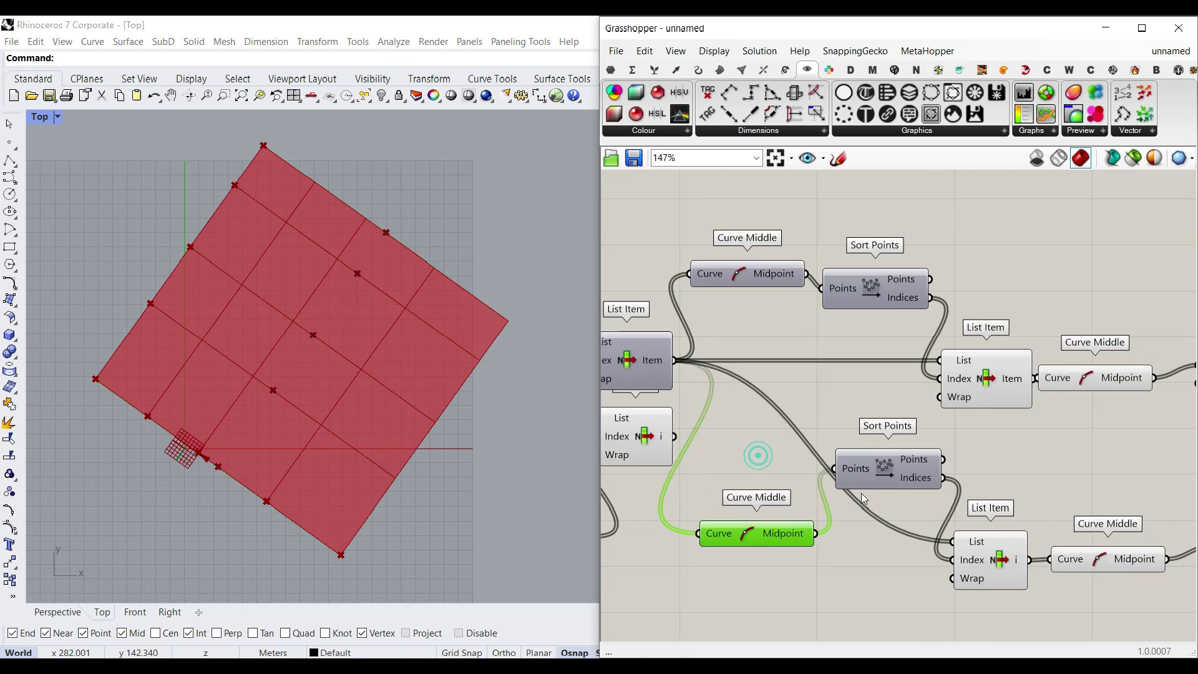
pyautogui.moveTo(876, 485); pyautogui.dragTo(874, 578)
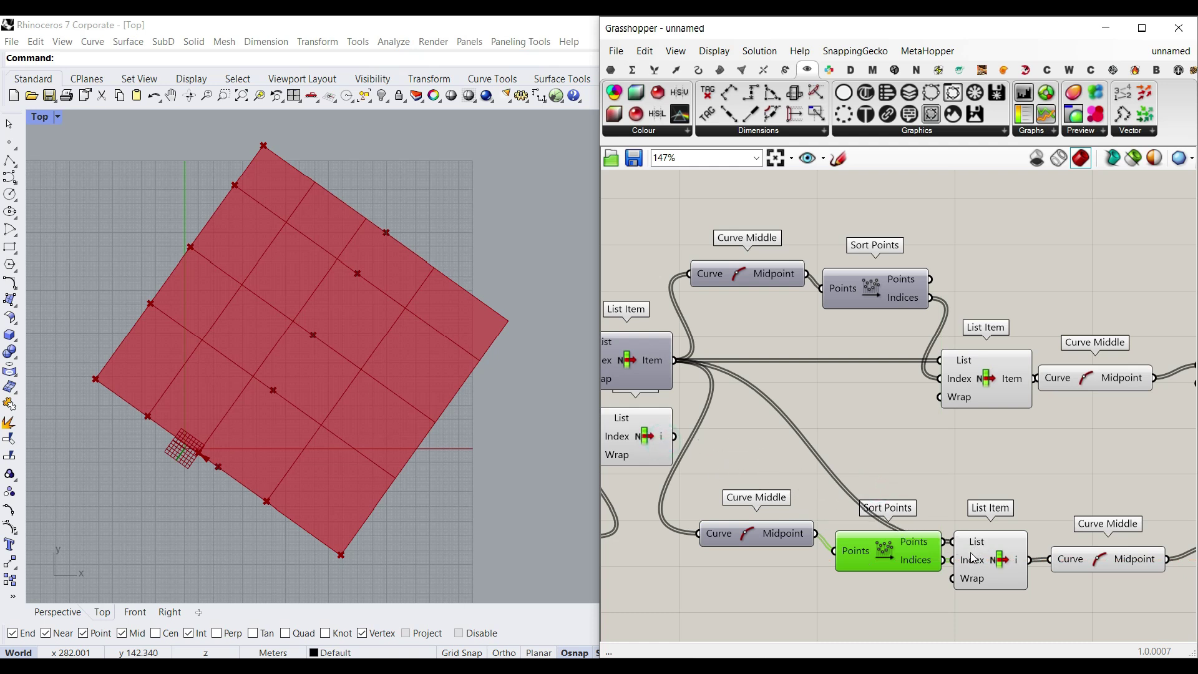
pyautogui.moveTo(974, 555); pyautogui.dragTo(968, 479)
pyautogui.moveTo(675, 436); pyautogui.dragTo(697, 534)
pyautogui.moveTo(1067, 439); pyautogui.dragTo(915, 411, button='right')
pyautogui.moveTo(943, 534); pyautogui.dragTo(945, 458)
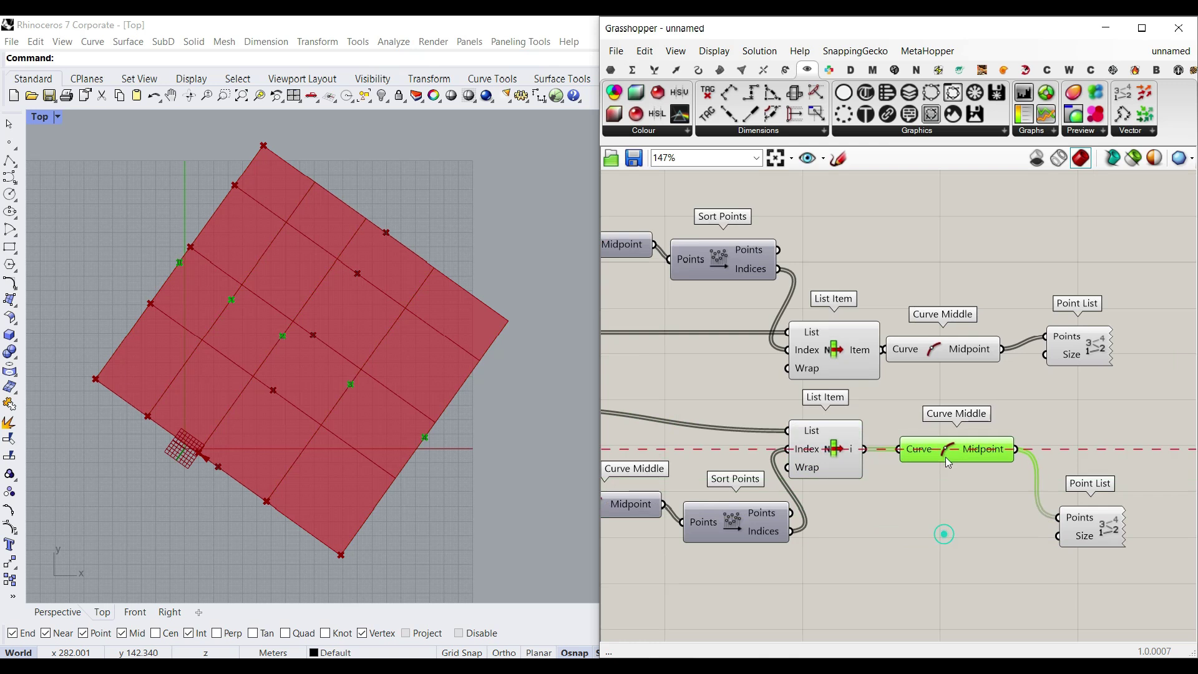
pyautogui.moveTo(1098, 533); pyautogui.dragTo(1105, 463)
# Step: Bake the copied Point List's index numbers for the sorted V isocurves
pyautogui.rightClick(1115, 452)
pyautogui.click(1061, 491)
pyautogui.click(1055, 639)
pyautogui.click(517, 462)
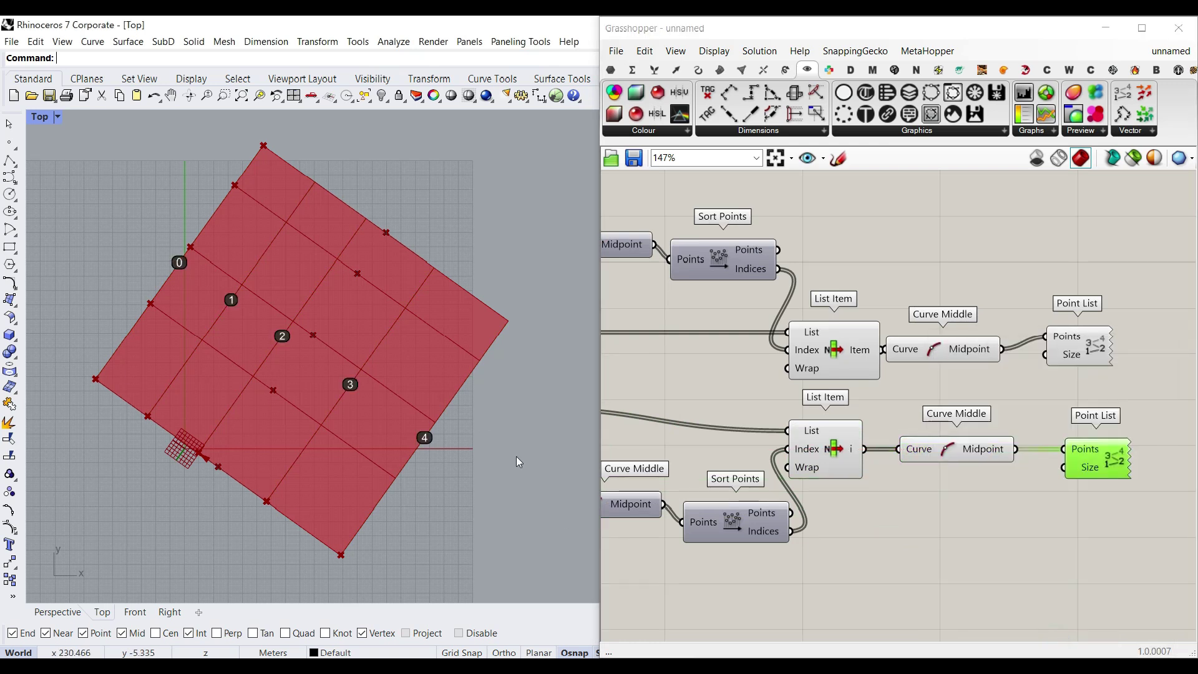
# Step: Remove the baked index numbers and delete both final Curve Middle and Point List components
pyautogui.click(484, 428)
pyautogui.moveTo(1122, 503); pyautogui.dragTo(964, 321)
pyautogui.press('Delete')
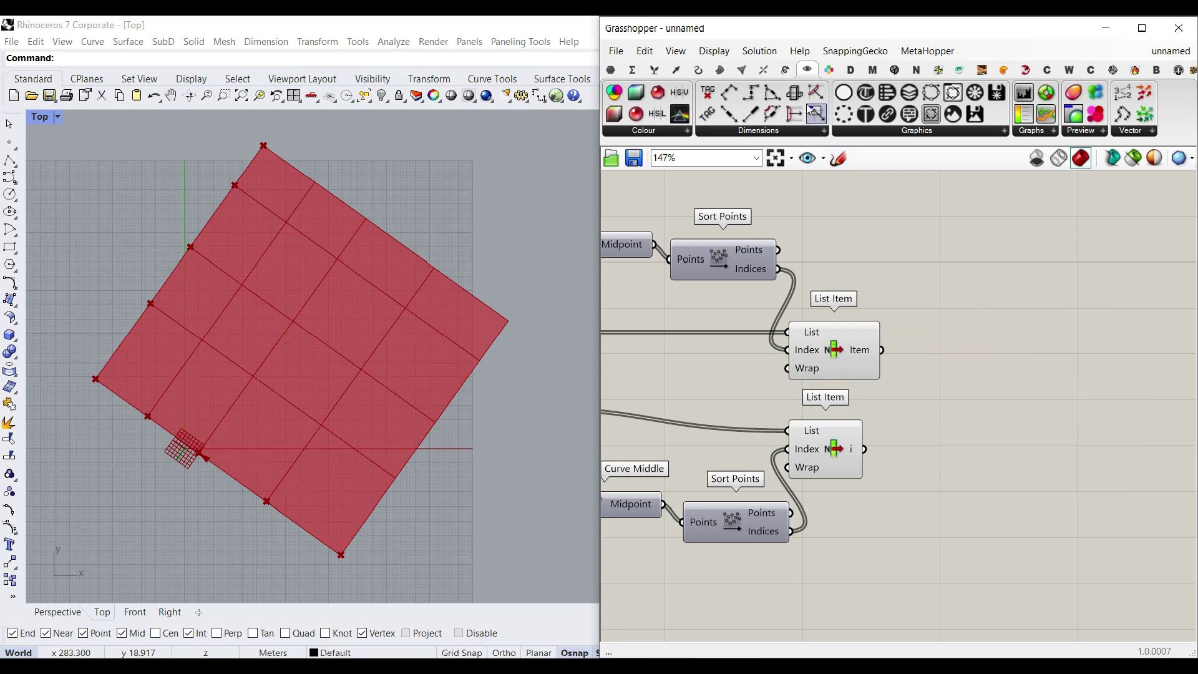
# Step: Add a Curve | Curve intersection component, connecting the sorted U isocurves to Curve A and the sorted V isocurves to Curve B
pyautogui.click(763, 69)
pyautogui.click(741, 133)
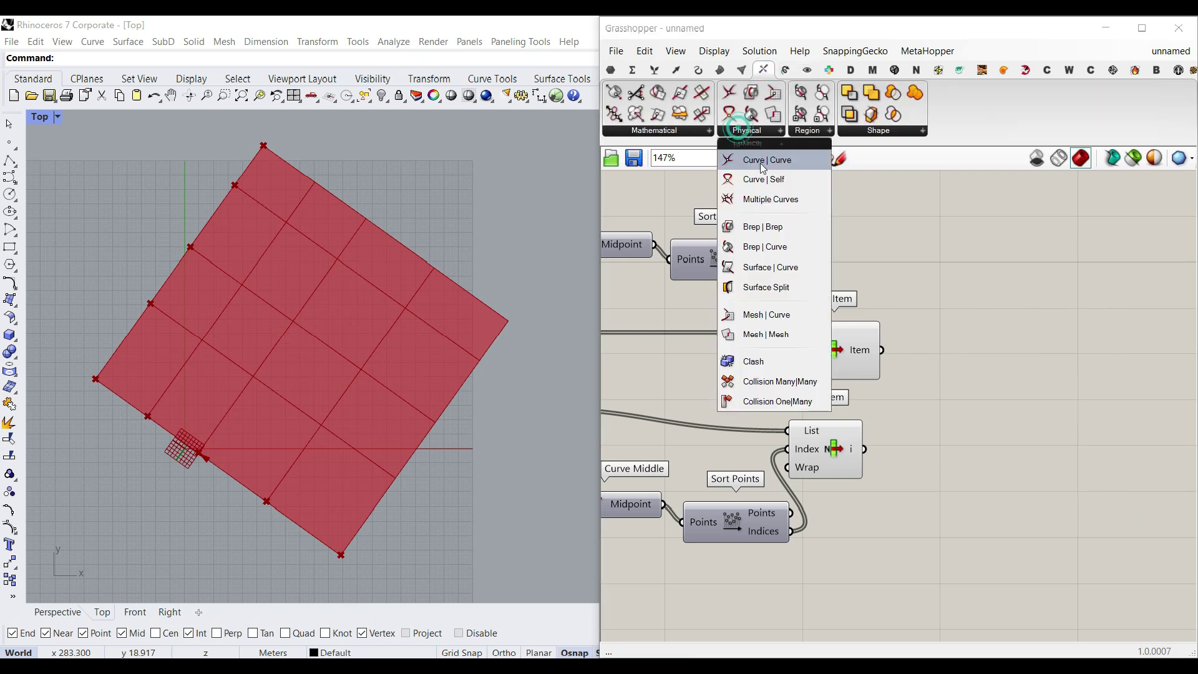
pyautogui.moveTo(760, 161); pyautogui.dragTo(936, 391)
pyautogui.moveTo(864, 448); pyautogui.dragTo(1001, 425)
pyautogui.scroll(3, 968, 423)
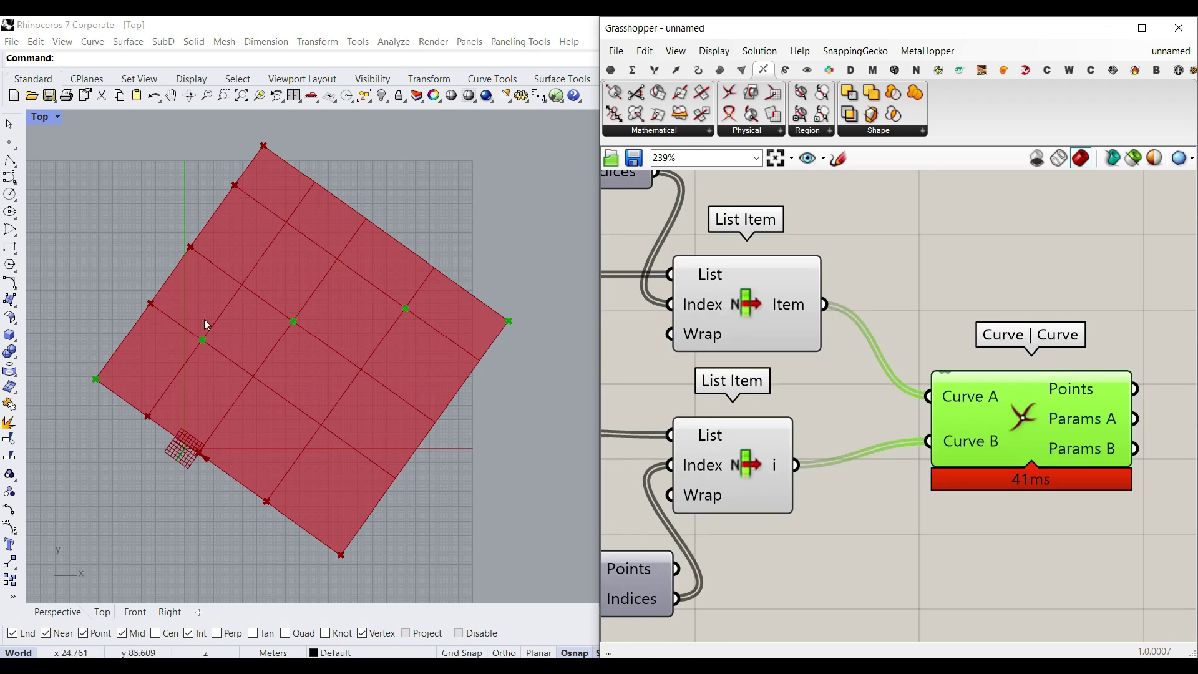
# Step: Graft the Curve A input and flatten the Points output of the Curve | Curve component
pyautogui.rightClick(974, 398)
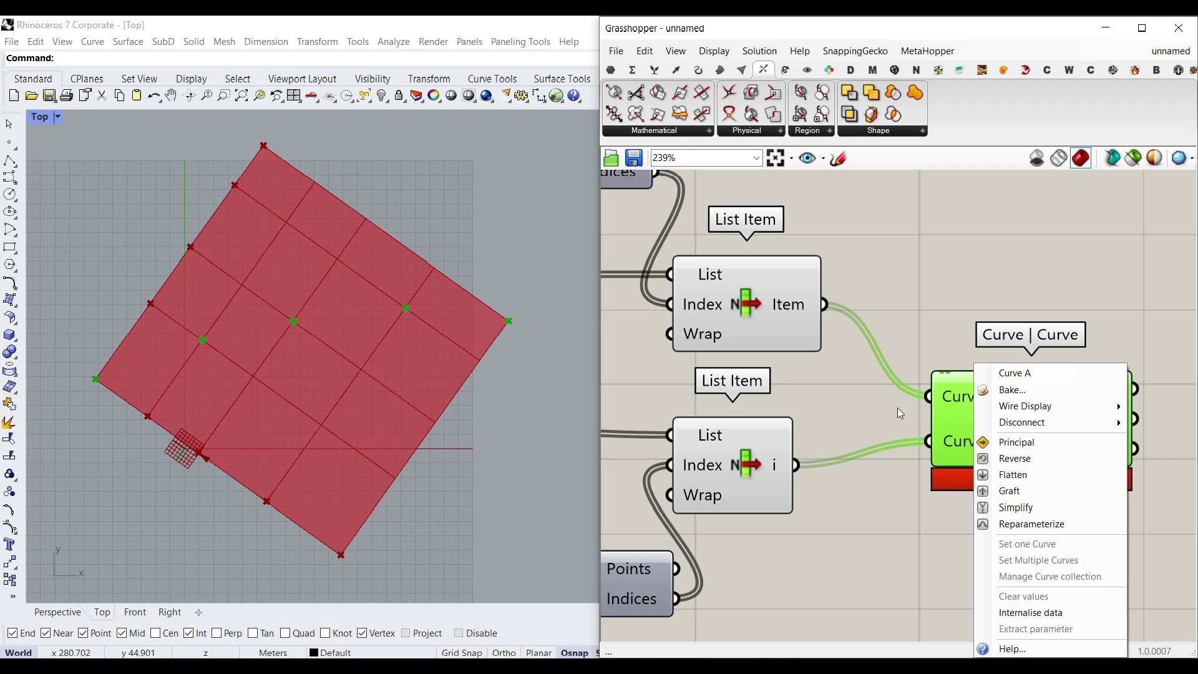
pyautogui.click(1009, 491)
pyautogui.rightClick(1071, 388)
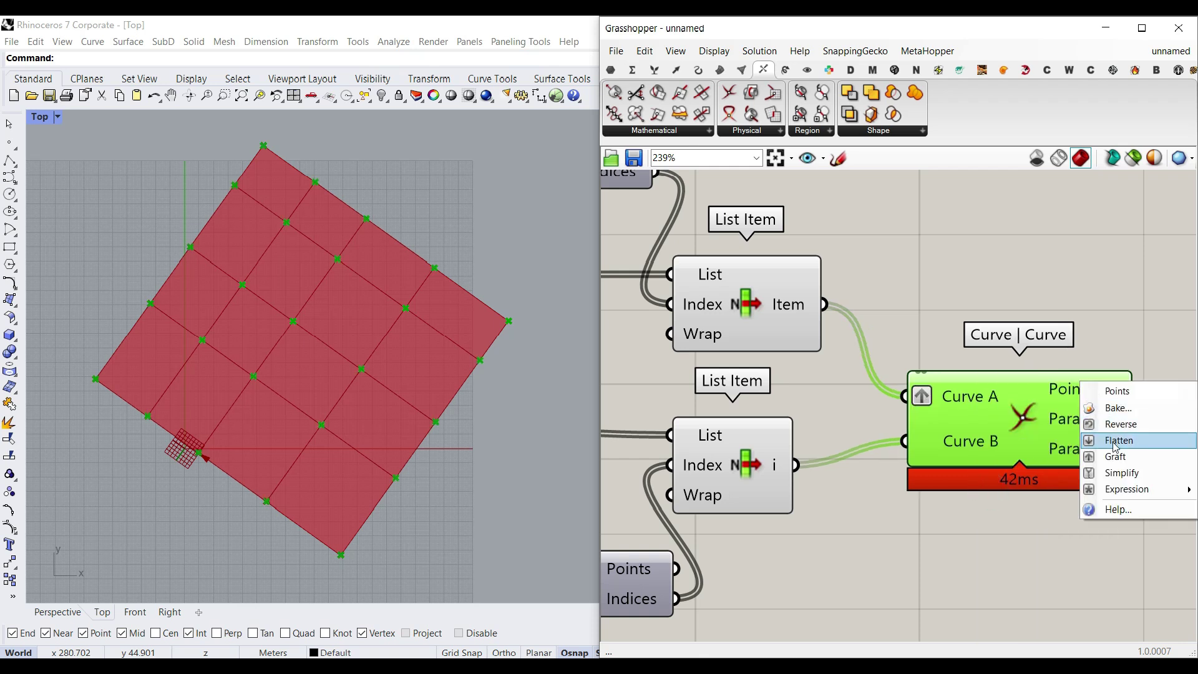
pyautogui.click(1086, 436)
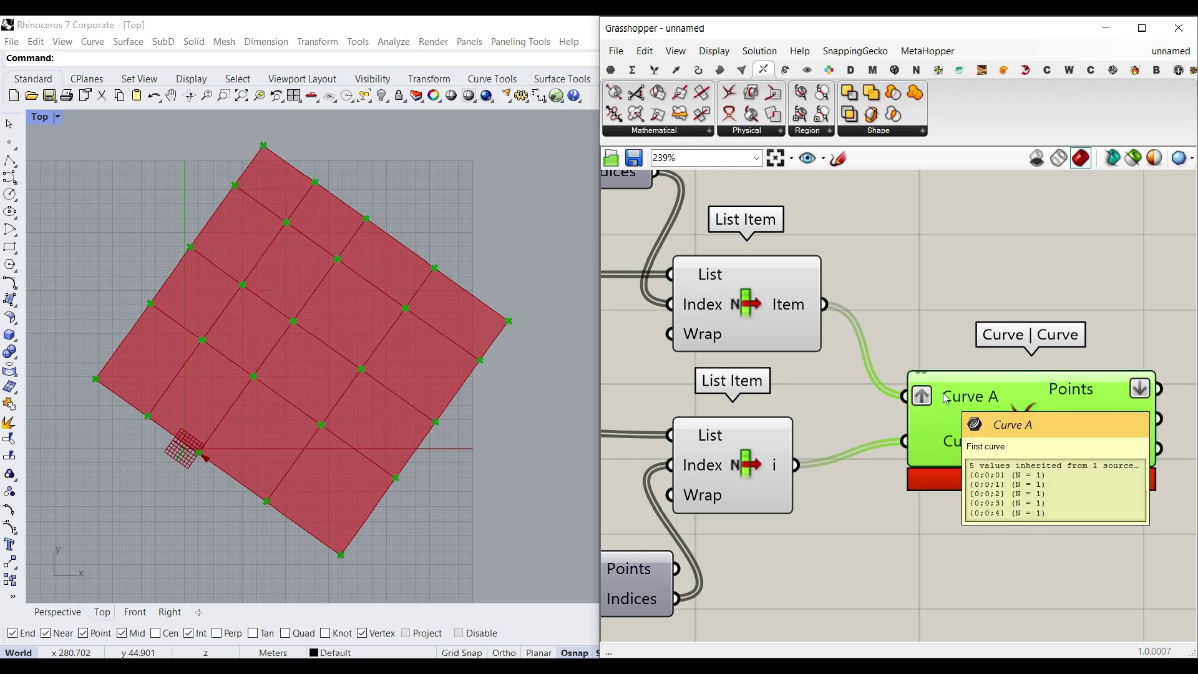
# Step: Add a Point List component, connect the Curve | Curve intersection Points to it, and bake its index numbers
pyautogui.moveTo(1054, 410); pyautogui.dragTo(868, 423, button='right')
pyautogui.moveTo(928, 407)
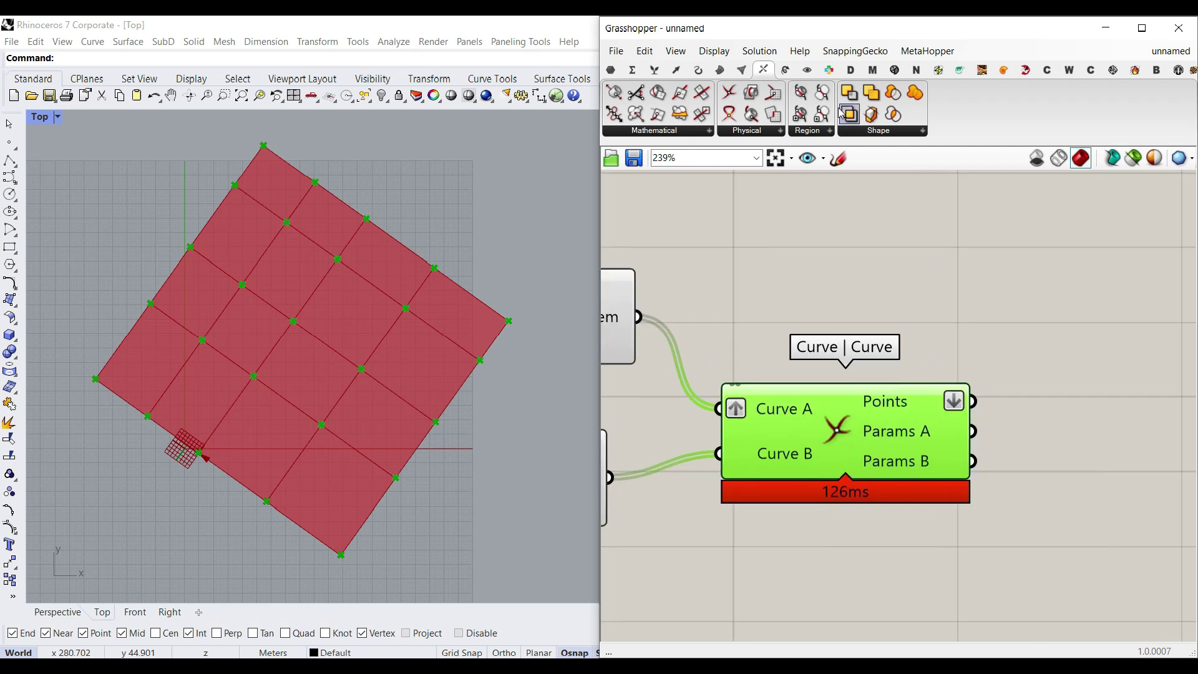
pyautogui.click(807, 70)
pyautogui.moveTo(1129, 98); pyautogui.dragTo(1110, 413)
pyautogui.moveTo(974, 402); pyautogui.dragTo(1053, 413)
pyautogui.rightClick(1121, 425)
pyautogui.click(1078, 491)
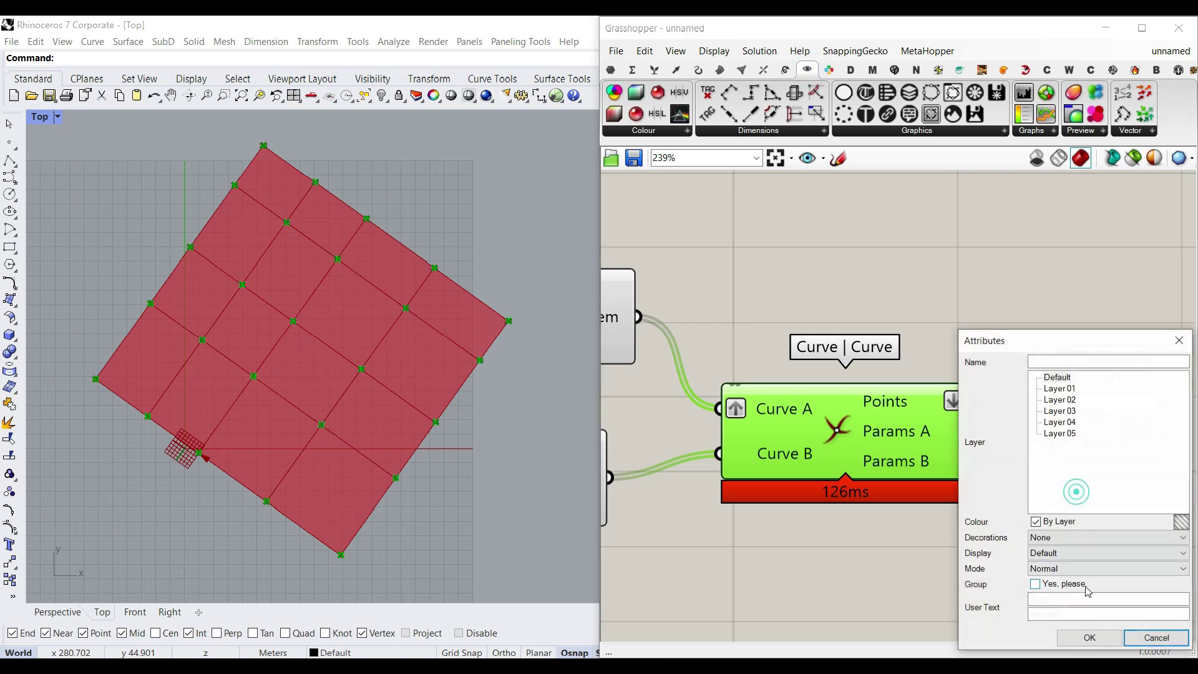
pyautogui.click(1076, 633)
# Step: Examine the definition from the Bounding Box and Iso Curve components through to the Curve | Curve intersection and Point List
pyautogui.scroll(-3, 718, 399)
pyautogui.moveTo(718, 399); pyautogui.dragTo(936, 400, button='right')
pyautogui.moveTo(662, 397); pyautogui.dragTo(961, 415, button='right')
pyautogui.moveTo(624, 396); pyautogui.dragTo(936, 404, button='right')
pyautogui.moveTo(717, 352); pyautogui.dragTo(910, 377, button='right')
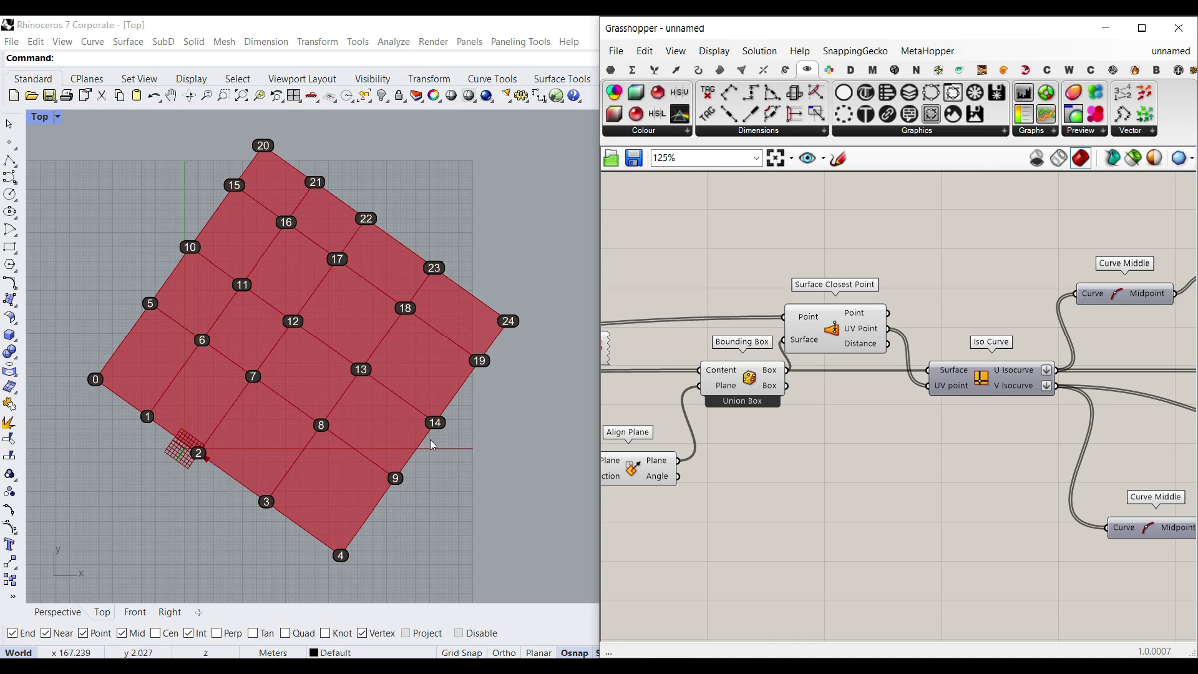
pyautogui.scroll(-3, 1048, 417)
pyautogui.moveTo(1102, 413); pyautogui.dragTo(730, 402, button='right')
pyautogui.moveTo(1089, 395); pyautogui.dragTo(810, 388, button='right')
pyautogui.scroll(4, 933, 426)
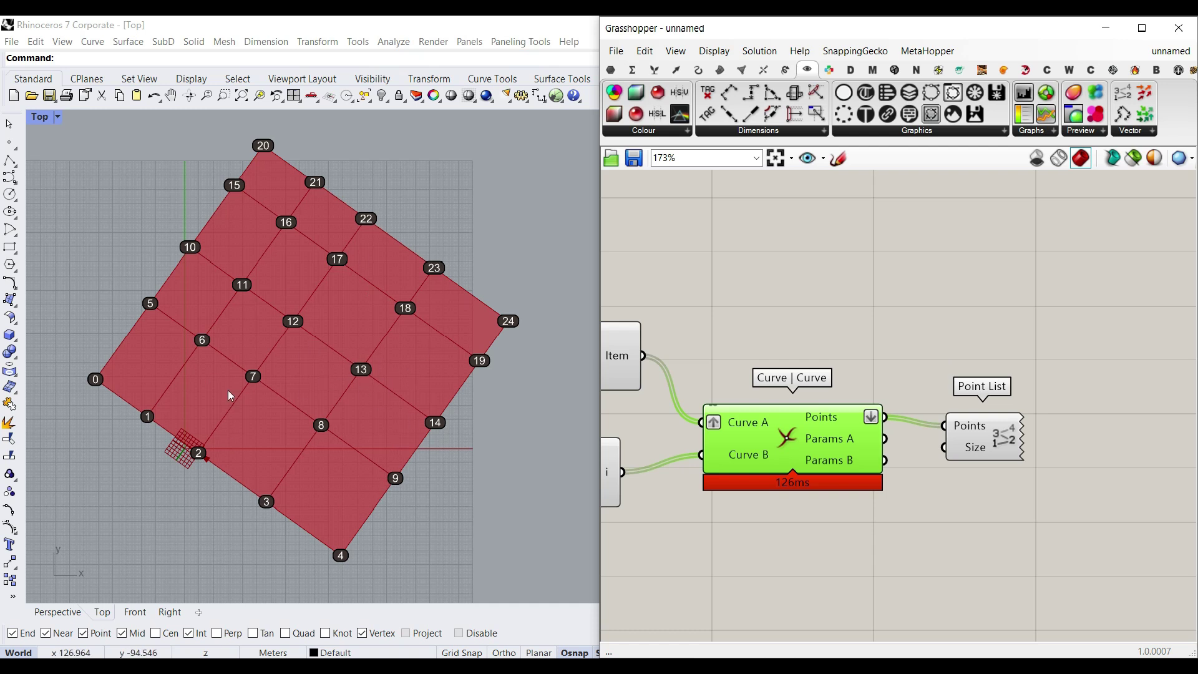
# Step: Remove the baked index numbers and turn off the preview of all components in the definition
pyautogui.click(419, 532)
pyautogui.scroll(-4, 1141, 411)
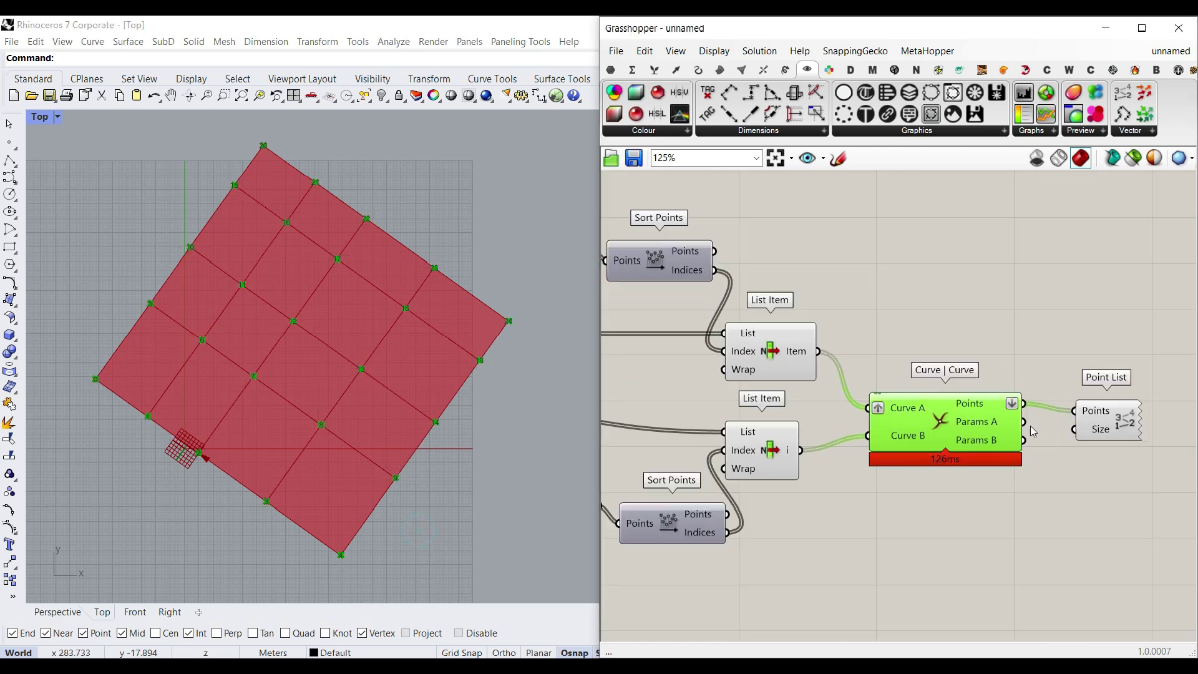
pyautogui.scroll(-5, 1102, 479)
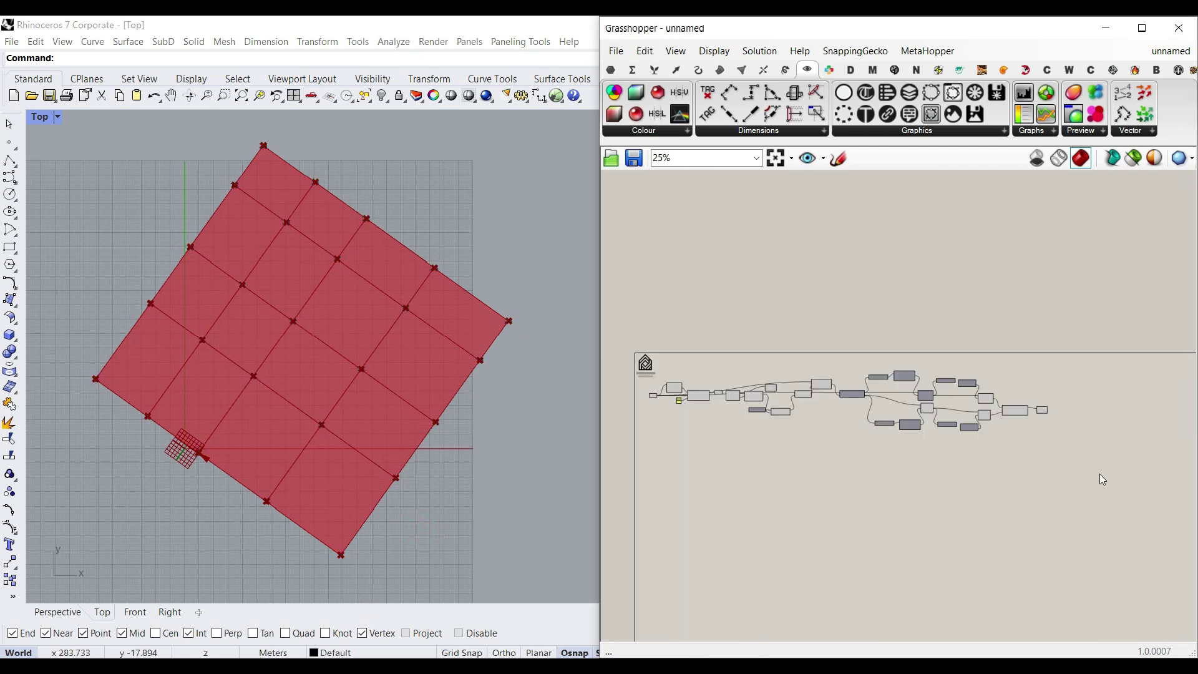
pyautogui.moveTo(1068, 461); pyautogui.dragTo(660, 361)
pyautogui.rightClick(706, 307)
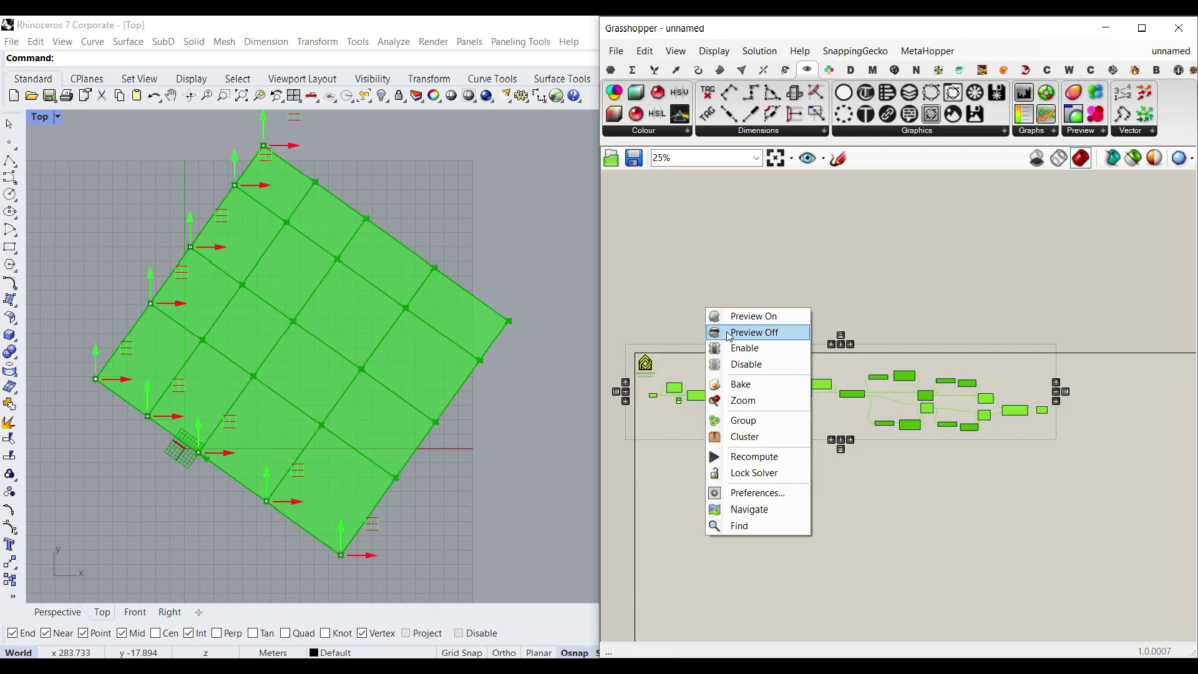
pyautogui.click(730, 333)
# Step: Duplicate the component chain from the source Point through Vector 2Pt into the empty area below the original definition
pyautogui.scroll(6, 727, 335)
pyautogui.moveTo(919, 390); pyautogui.dragTo(1055, 384, button='right')
pyautogui.scroll(-1, 953, 384)
pyautogui.moveTo(939, 391); pyautogui.dragTo(969, 395, button='right')
pyautogui.click(979, 367)
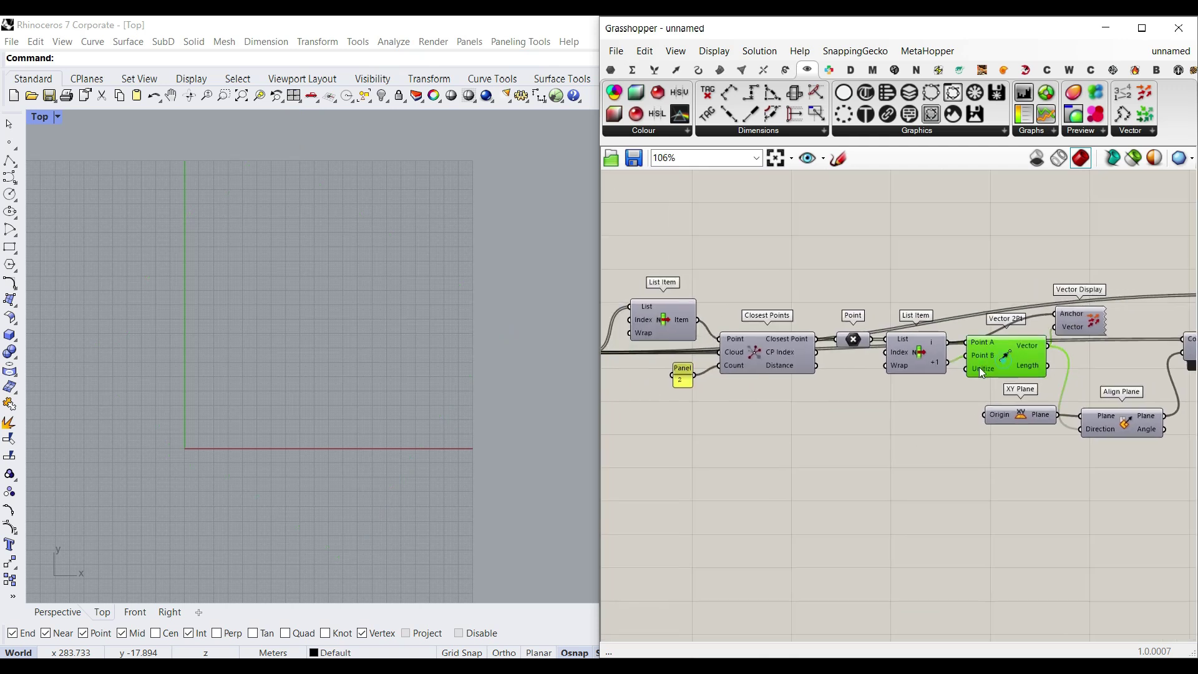
pyautogui.scroll(-3, 1123, 386)
pyautogui.moveTo(1064, 315); pyautogui.dragTo(795, 389)
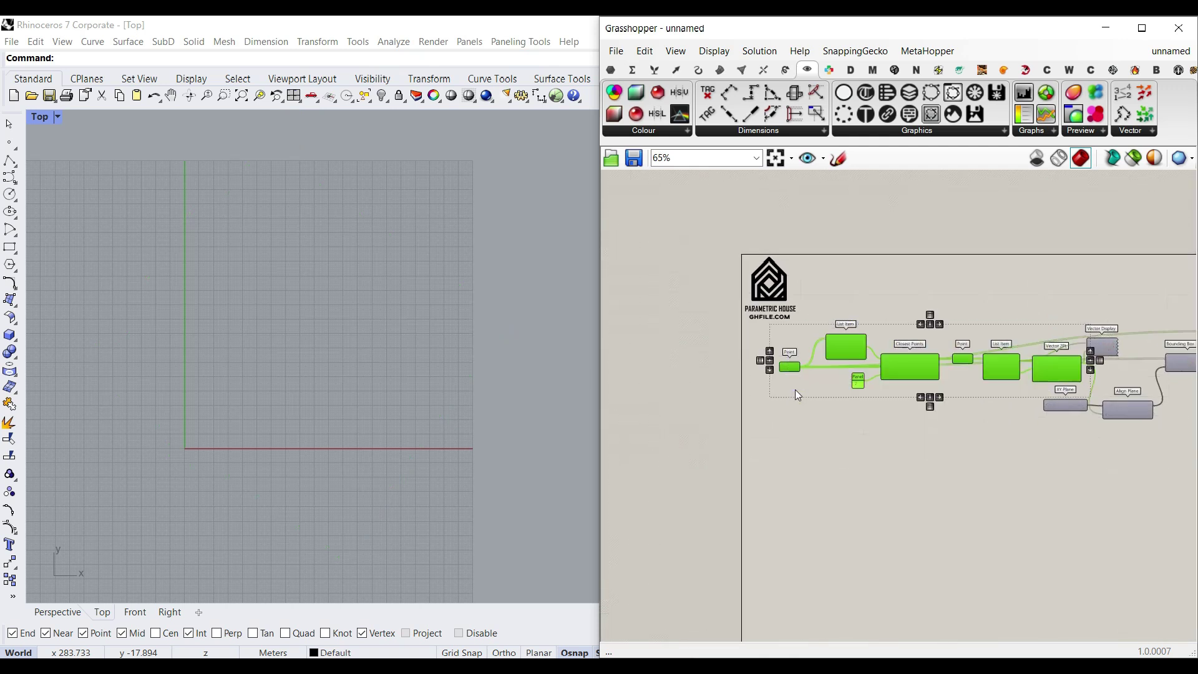
pyautogui.keyDown('alt'); pyautogui.moveTo(909, 367); pyautogui.dragTo(943, 560); pyautogui.keyUp('alt')
pyautogui.click(996, 477)
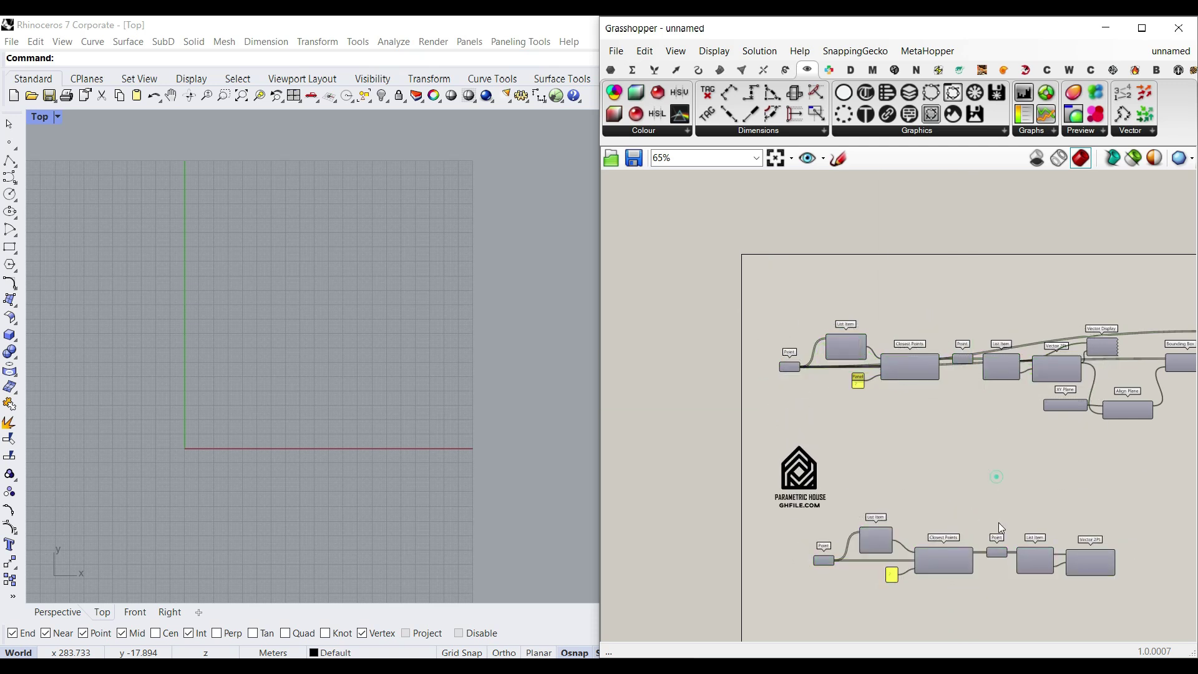
# Step: Turn on the preview of the copied Vector 2Pt component and the copied source Point parameter
pyautogui.scroll(3, 1079, 572)
pyautogui.moveTo(1079, 572); pyautogui.dragTo(1006, 464, button='right')
pyautogui.rightClick(1020, 439)
pyautogui.click(1029, 467)
pyautogui.moveTo(858, 456); pyautogui.dragTo(1031, 465, button='right')
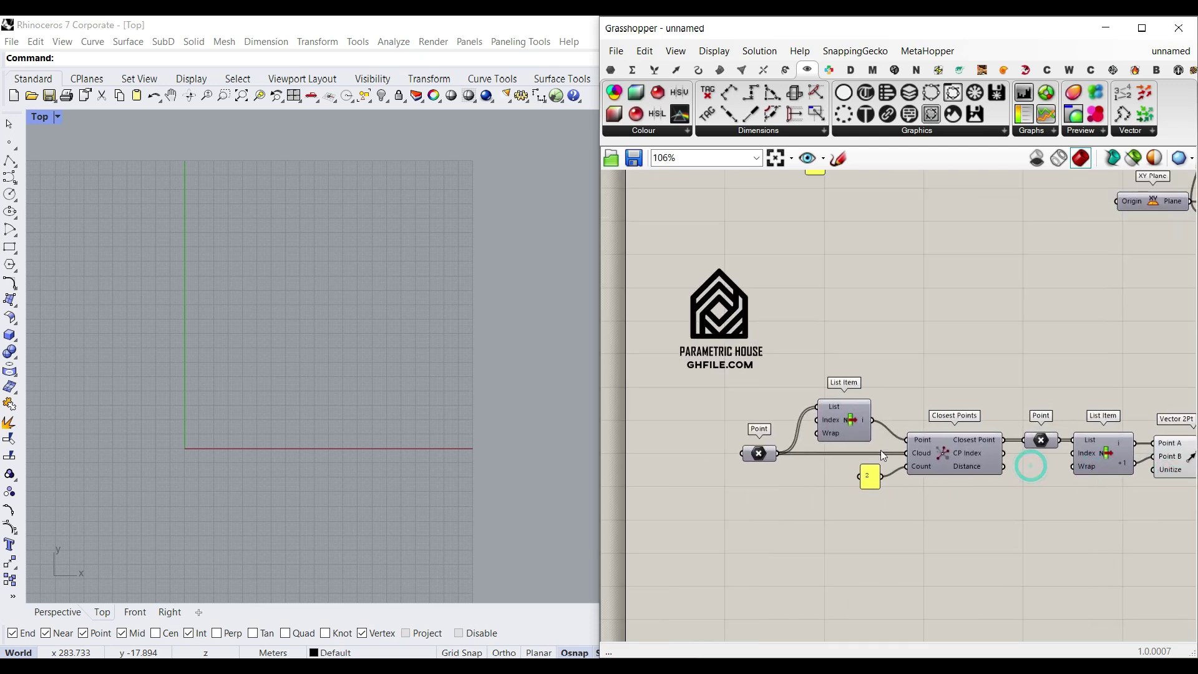
pyautogui.rightClick(767, 457)
pyautogui.click(805, 371)
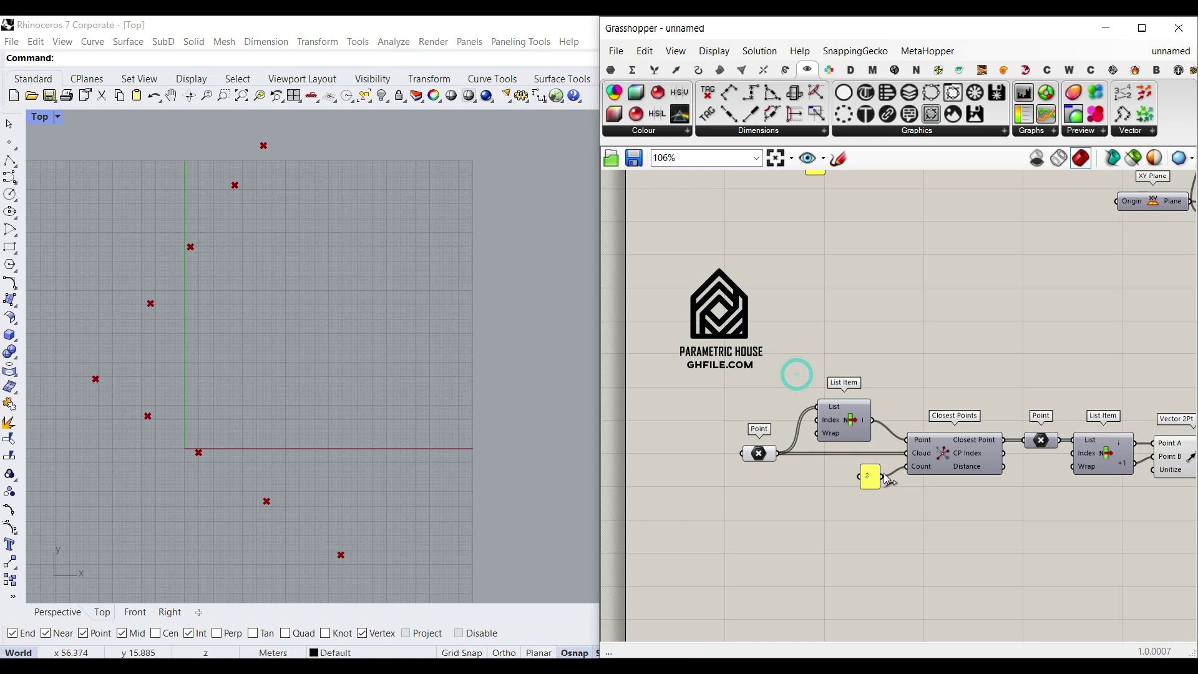
pyautogui.moveTo(797, 374); pyautogui.dragTo(622, 345, button='right')
pyautogui.scroll(4, 696, 387)
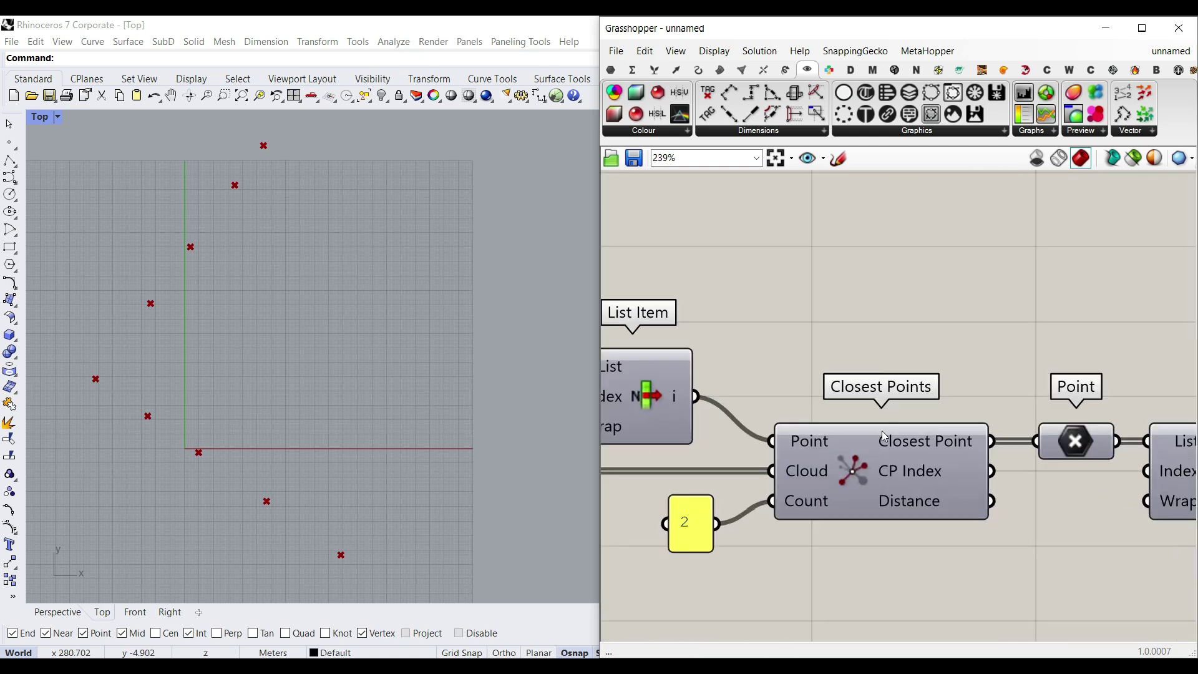
# Step: Turn on the preview of the copied Point parameter after Closest Points and select it to highlight its points
pyautogui.scroll(-2, 882, 431)
pyautogui.click(913, 492)
pyautogui.moveTo(911, 487); pyautogui.dragTo(911, 451)
pyautogui.click(866, 530)
pyautogui.moveTo(1013, 451); pyautogui.dragTo(923, 444, button='right')
pyautogui.rightClick(932, 431)
pyautogui.click(957, 373)
pyautogui.click(929, 430)
pyautogui.moveTo(1001, 469); pyautogui.dragTo(834, 446, button='right')
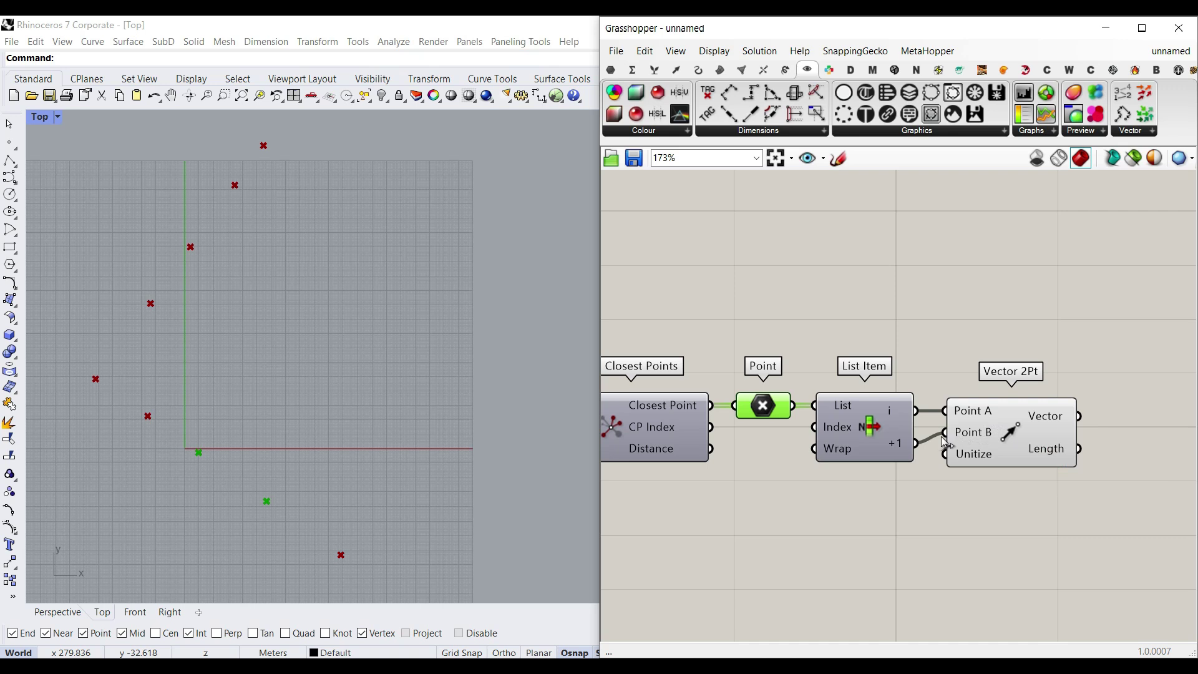
# Step: Add an Angle component and connect the copied Vector 2Pt's Vector output to its Vector A input
pyautogui.moveTo(1038, 452); pyautogui.dragTo(914, 464, button='right')
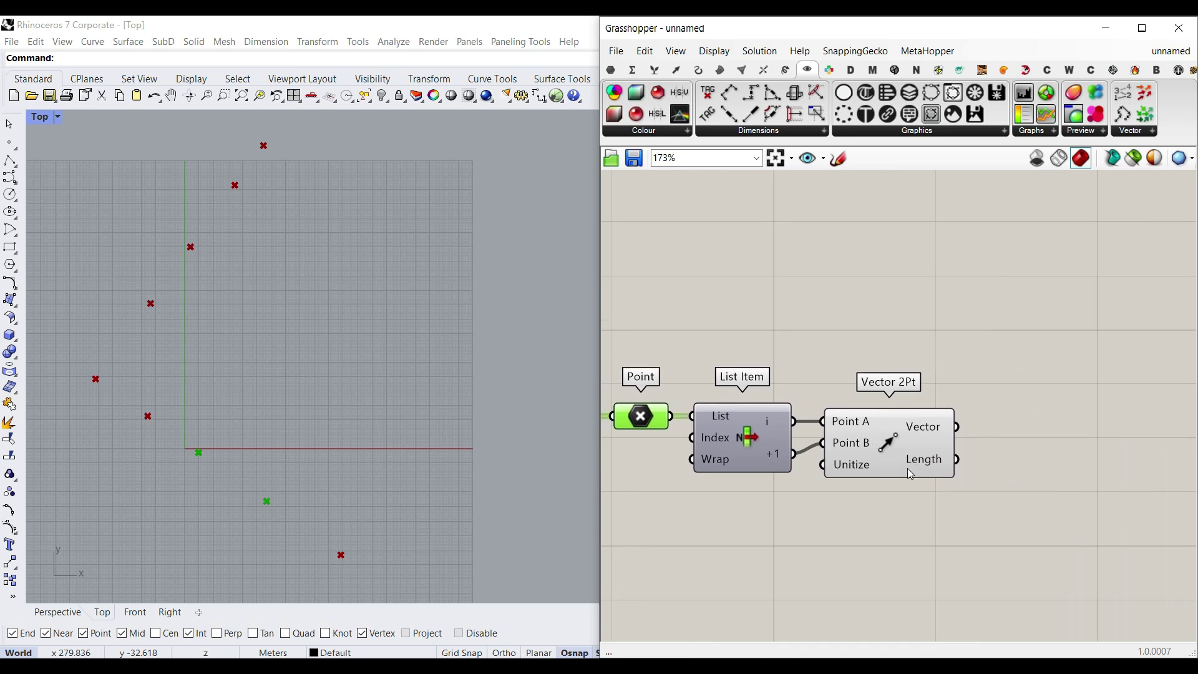
pyautogui.click(676, 70)
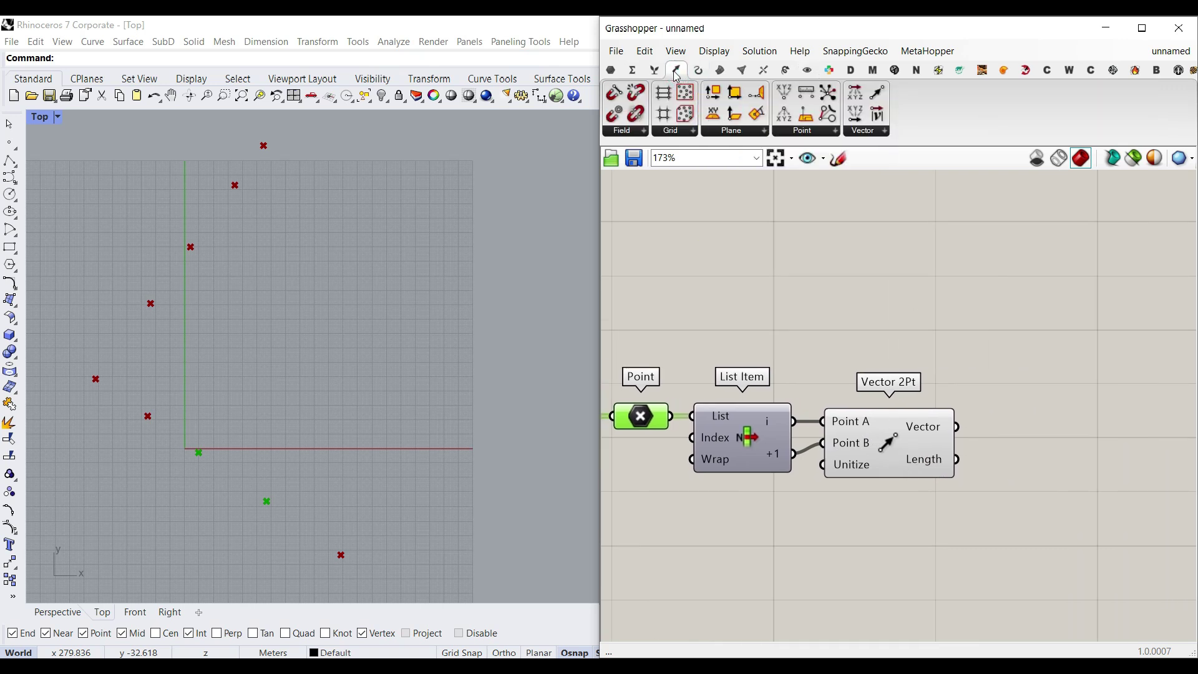
pyautogui.click(874, 131)
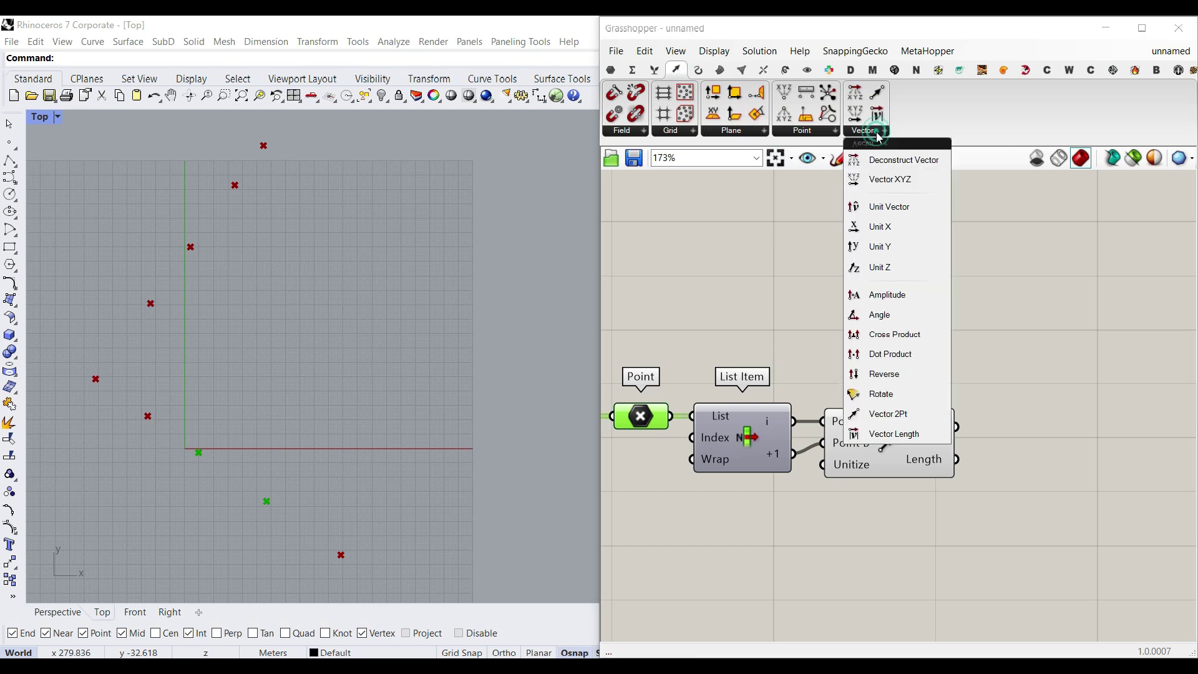
pyautogui.moveTo(880, 315); pyautogui.dragTo(1068, 517)
pyautogui.scroll(2, 1068, 516)
pyautogui.moveTo(902, 397); pyautogui.dragTo(971, 490)
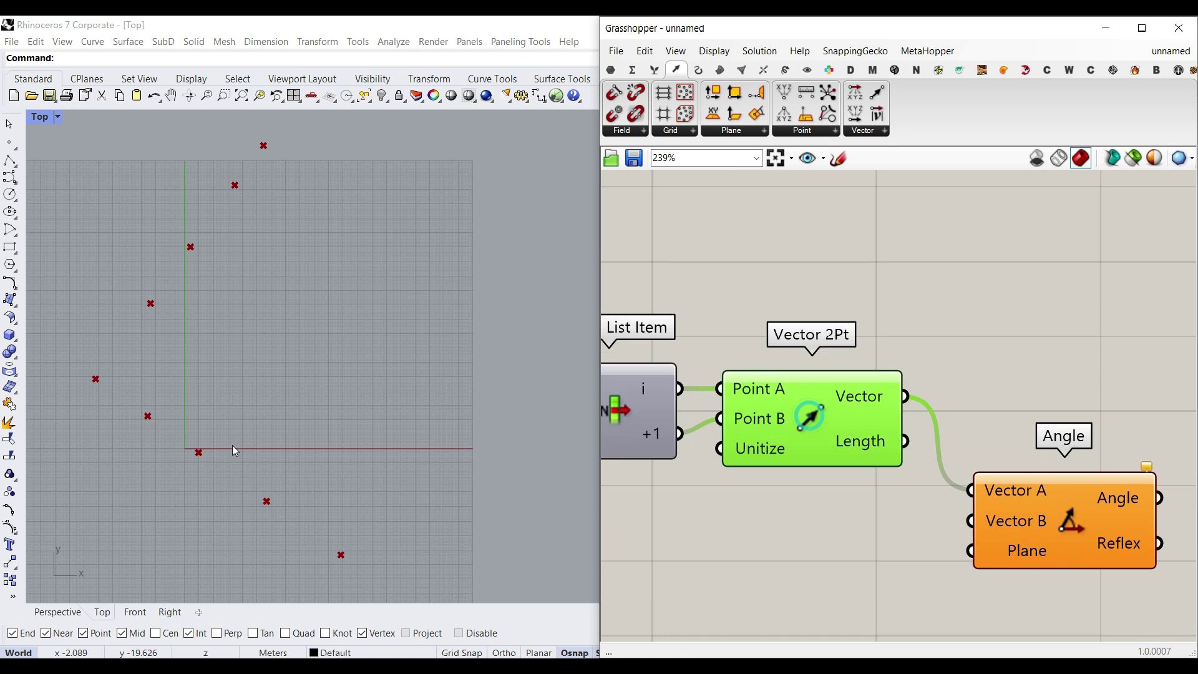
# Step: Add a Vector Display component, connecting the List Item's i output to Anchor and the Vector 2Pt output to Vector
pyautogui.click(806, 69)
pyautogui.moveTo(1145, 95); pyautogui.dragTo(1090, 320)
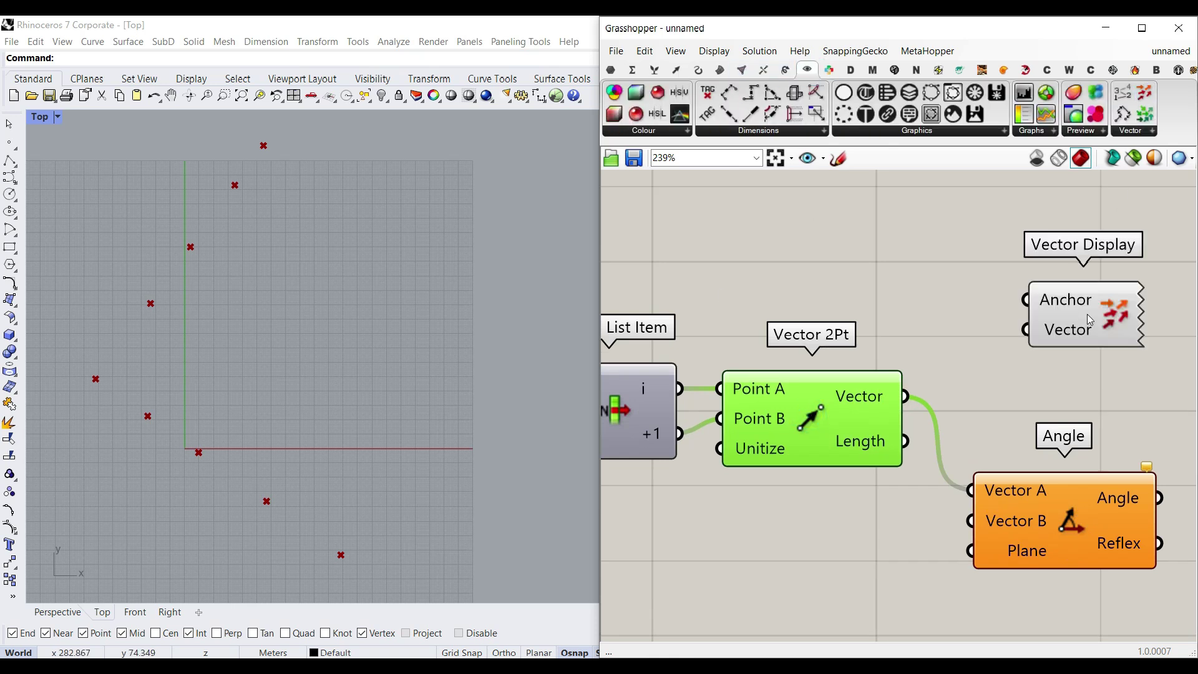
pyautogui.moveTo(1016, 368); pyautogui.dragTo(951, 375, button='right')
pyautogui.moveTo(840, 404); pyautogui.dragTo(959, 337)
pyautogui.moveTo(852, 354); pyautogui.dragTo(975, 363, button='right')
pyautogui.moveTo(739, 406); pyautogui.dragTo(1076, 319)
pyautogui.moveTo(956, 493); pyautogui.dragTo(886, 440, button='right')
pyautogui.doubleClick(797, 486)
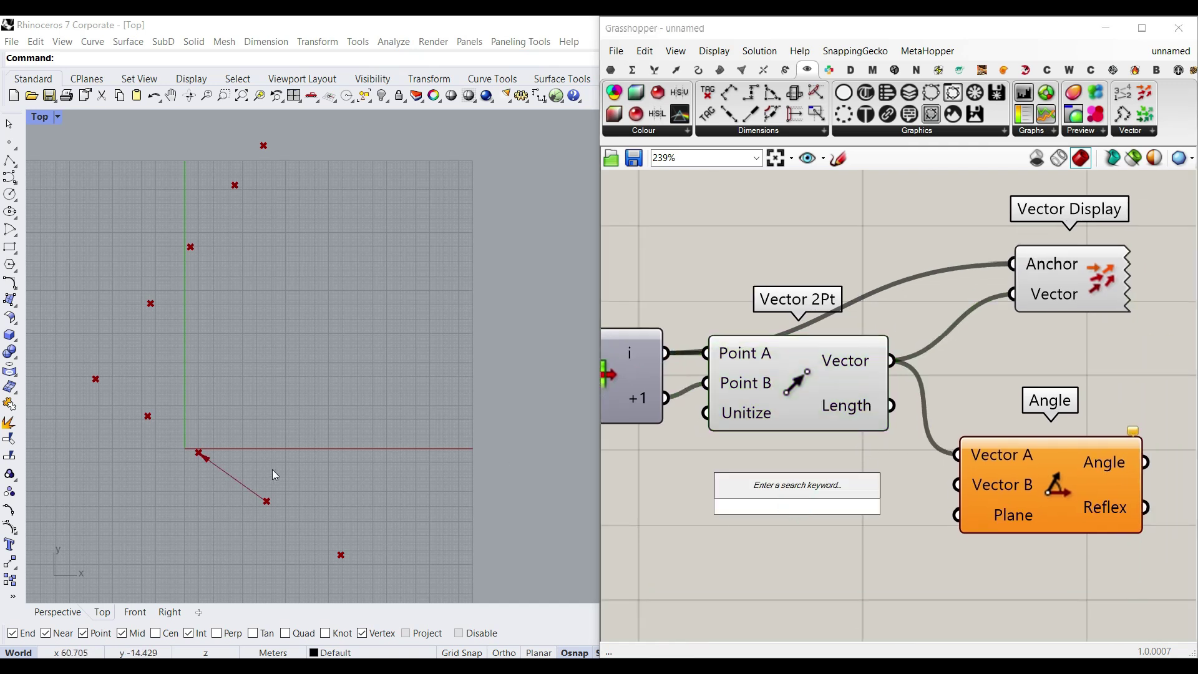
pyautogui.moveTo(267, 508); pyautogui.dragTo(259, 439)
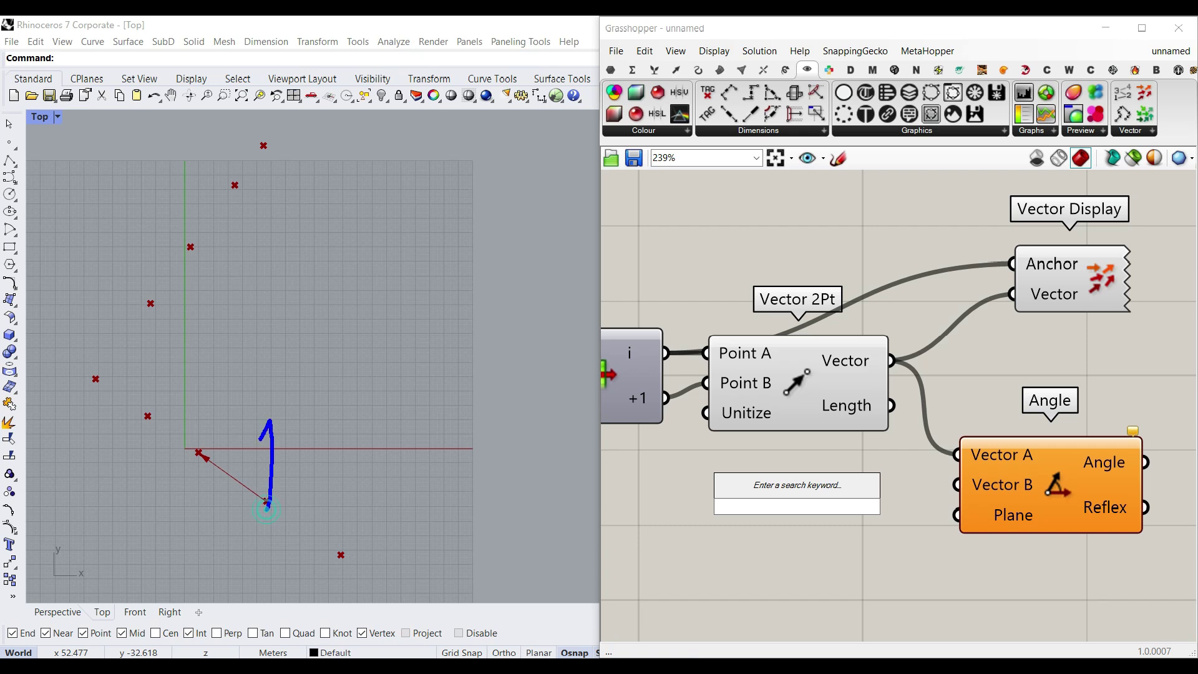
pyautogui.moveTo(269, 508); pyautogui.dragTo(206, 492)
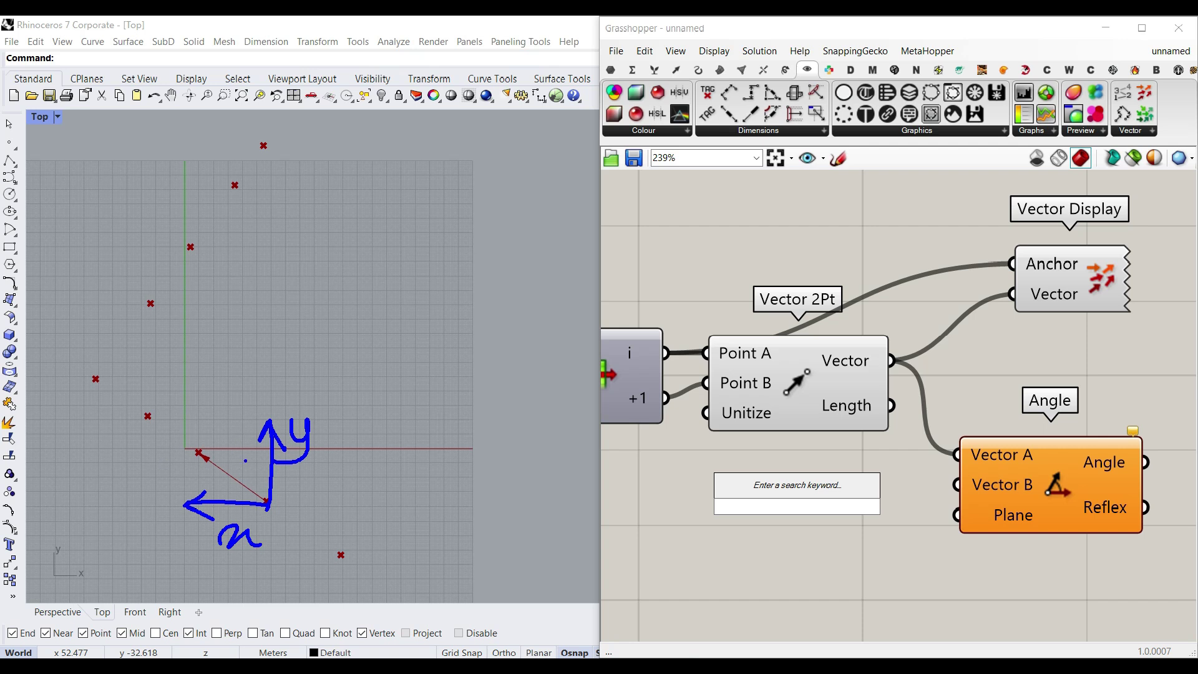
pyautogui.press('Escape')
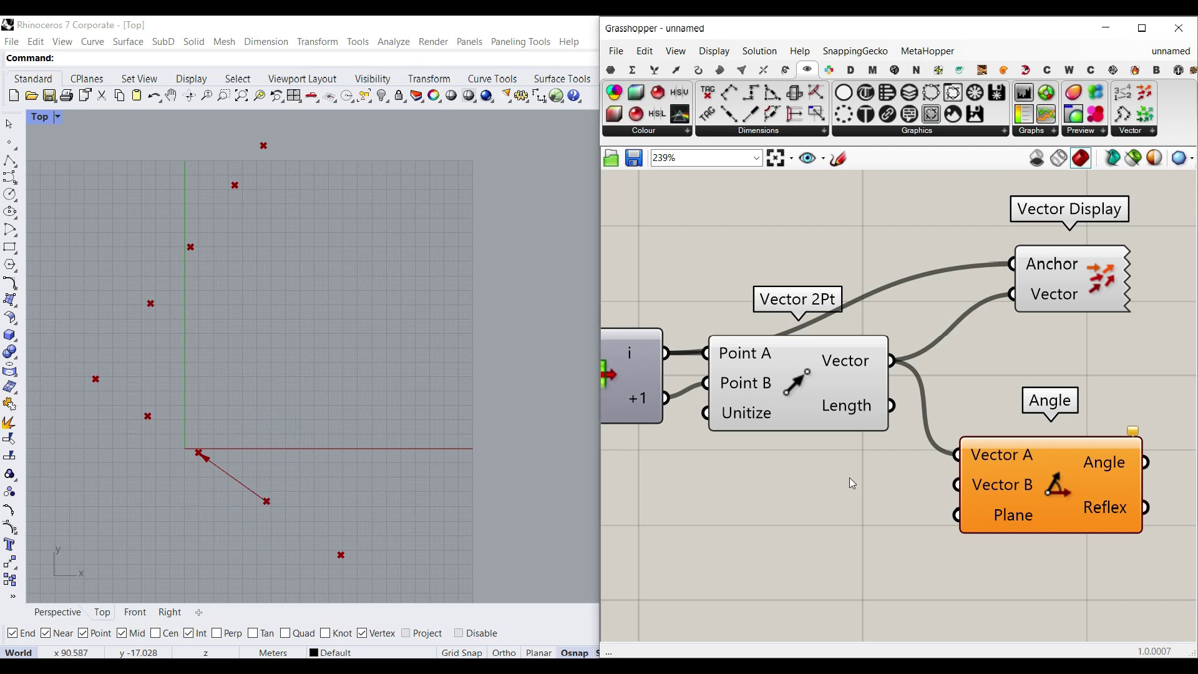
# Step: Add a Unit Y component, connect its vector to Angle's Vector B input, and shift the Angle component slightly away
pyautogui.doubleClick(810, 491)
pyautogui.write('y')
pyautogui.click(802, 455)
pyautogui.moveTo(910, 489); pyautogui.dragTo(959, 486)
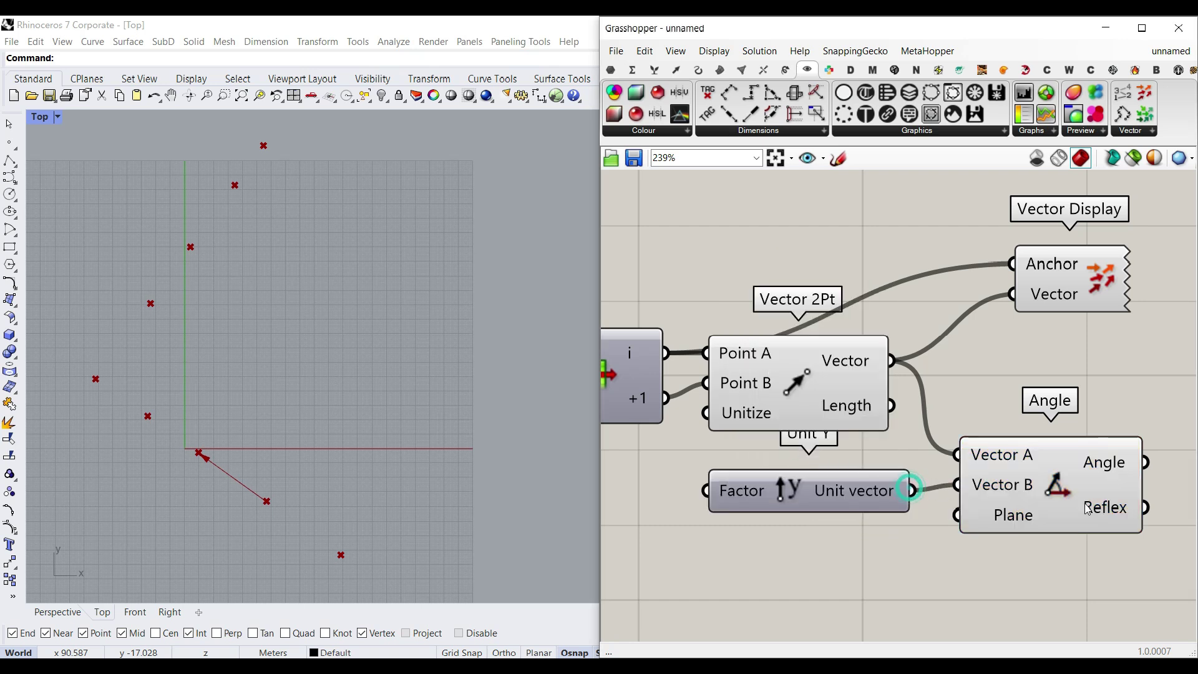
pyautogui.moveTo(1085, 503); pyautogui.dragTo(1004, 495, button='right')
pyautogui.moveTo(1004, 495); pyautogui.dragTo(1036, 490)
pyautogui.click(910, 541)
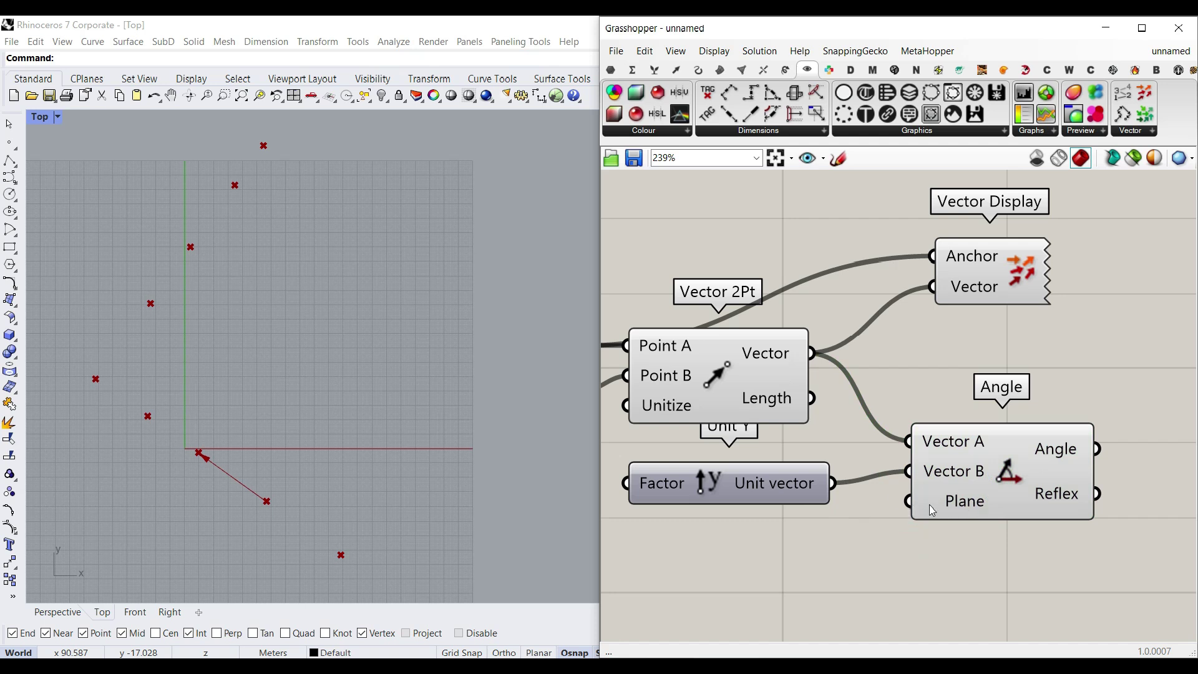
# Step: Connect the List Item's i output to Angle's Plane input and show the Angle output in a new Panel
pyautogui.moveTo(927, 508)
pyautogui.moveTo(671, 434); pyautogui.dragTo(788, 447, button='right')
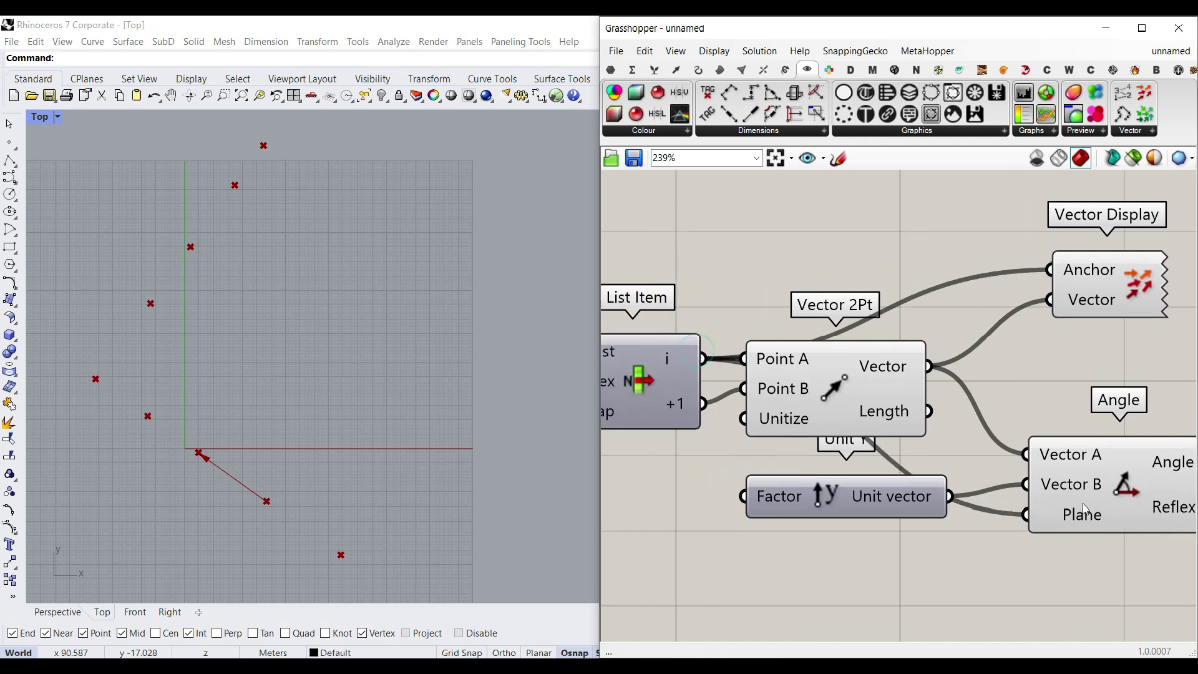
pyautogui.moveTo(1148, 471); pyautogui.dragTo(896, 446, button='right')
pyautogui.doubleClick(1111, 406)
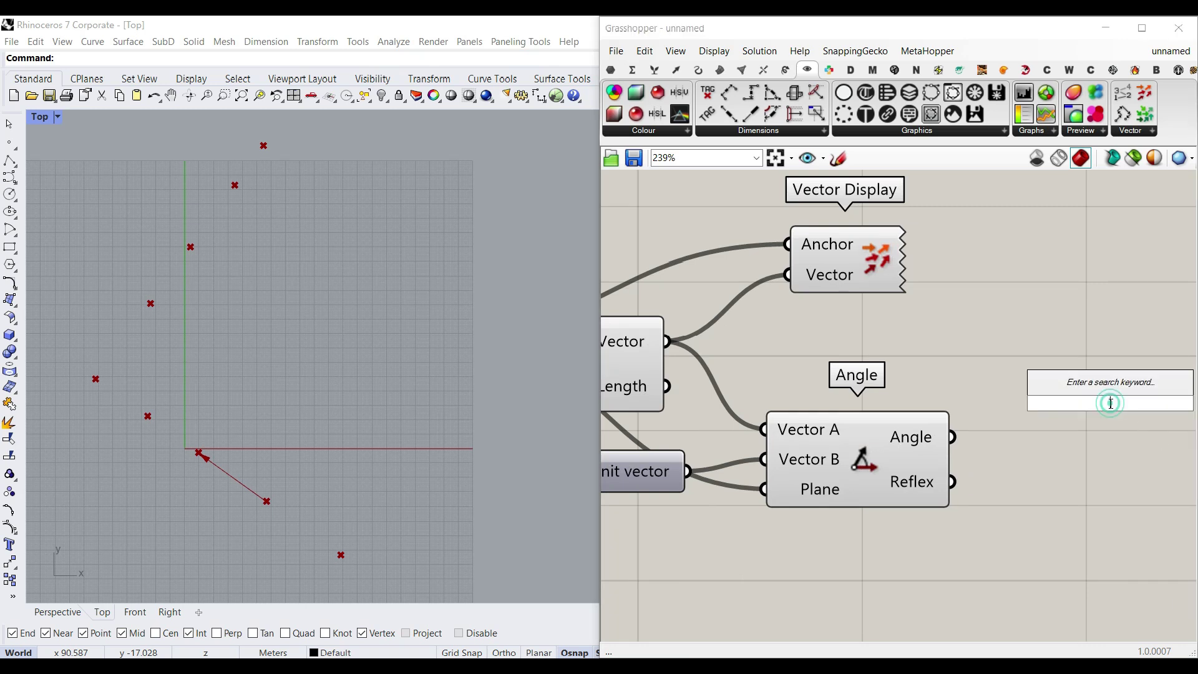
pyautogui.write('panel')
pyautogui.press('Return')
pyautogui.moveTo(953, 438); pyautogui.dragTo(990, 405)
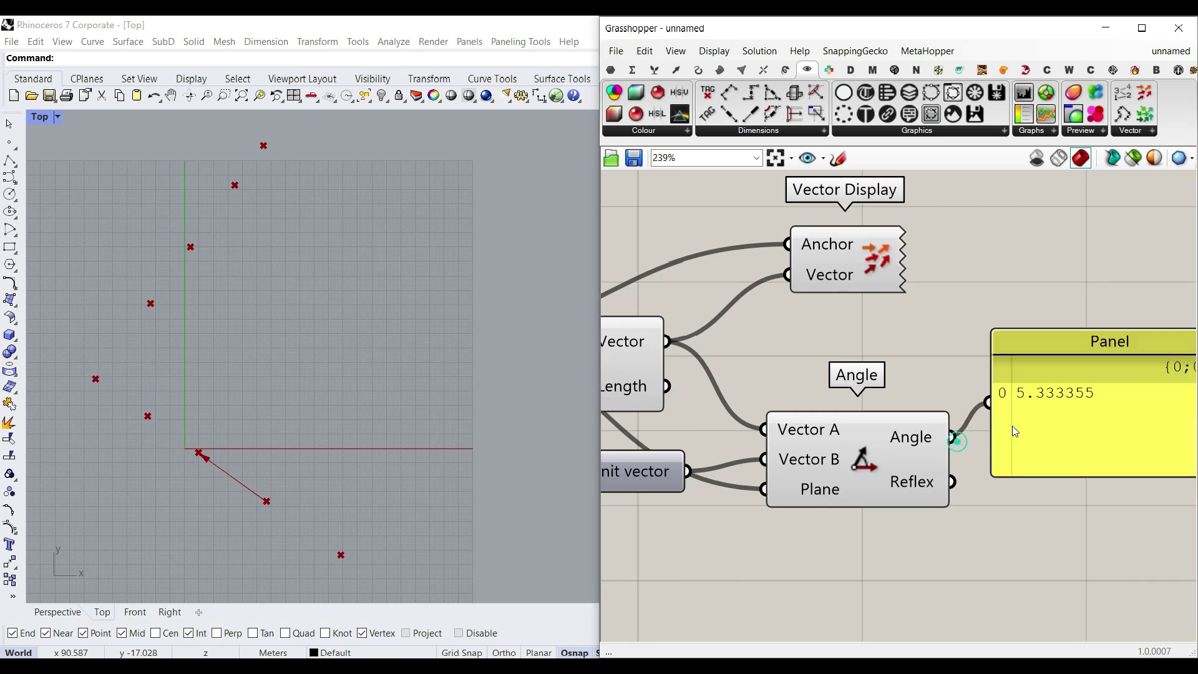
# Step: Disconnect the List Item wire from Angle's Plane input and check the angle in the Panel
pyautogui.moveTo(932, 448); pyautogui.dragTo(1002, 443, button='right')
pyautogui.scroll(-2, 1002, 443)
pyautogui.keyDown('ctrl'); pyautogui.moveTo(665, 379); pyautogui.dragTo(880, 478); pyautogui.keyUp('ctrl')
pyautogui.scroll(3, 1043, 403)
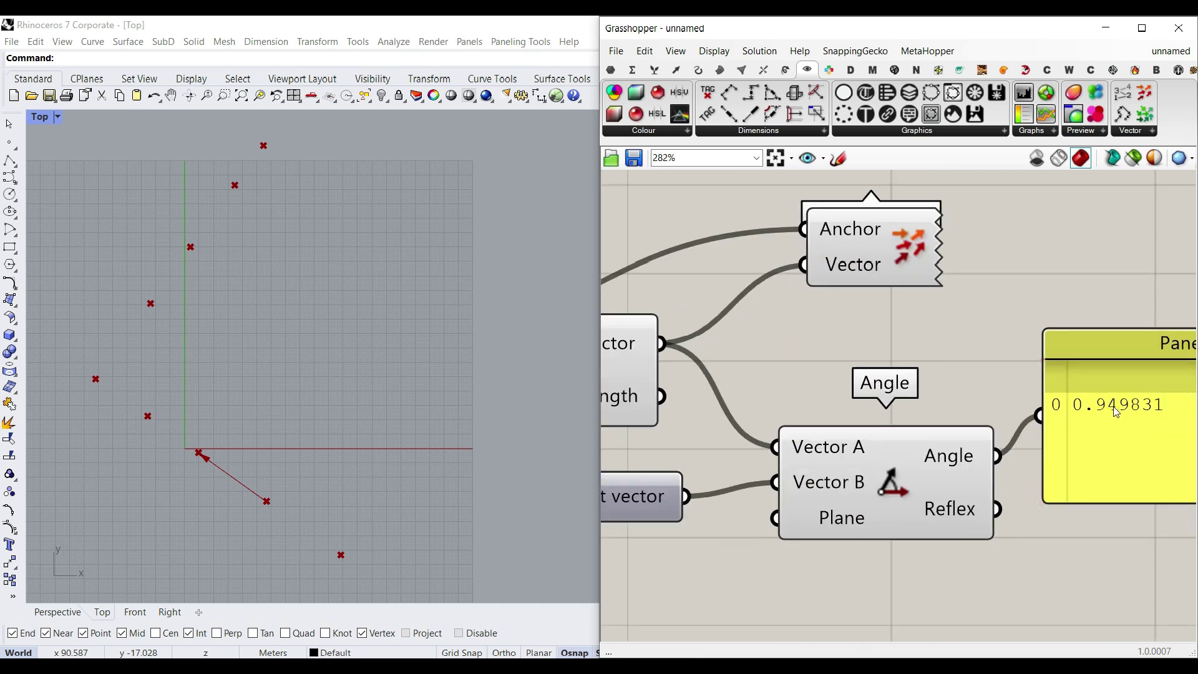
pyautogui.scroll(-3, 1058, 424)
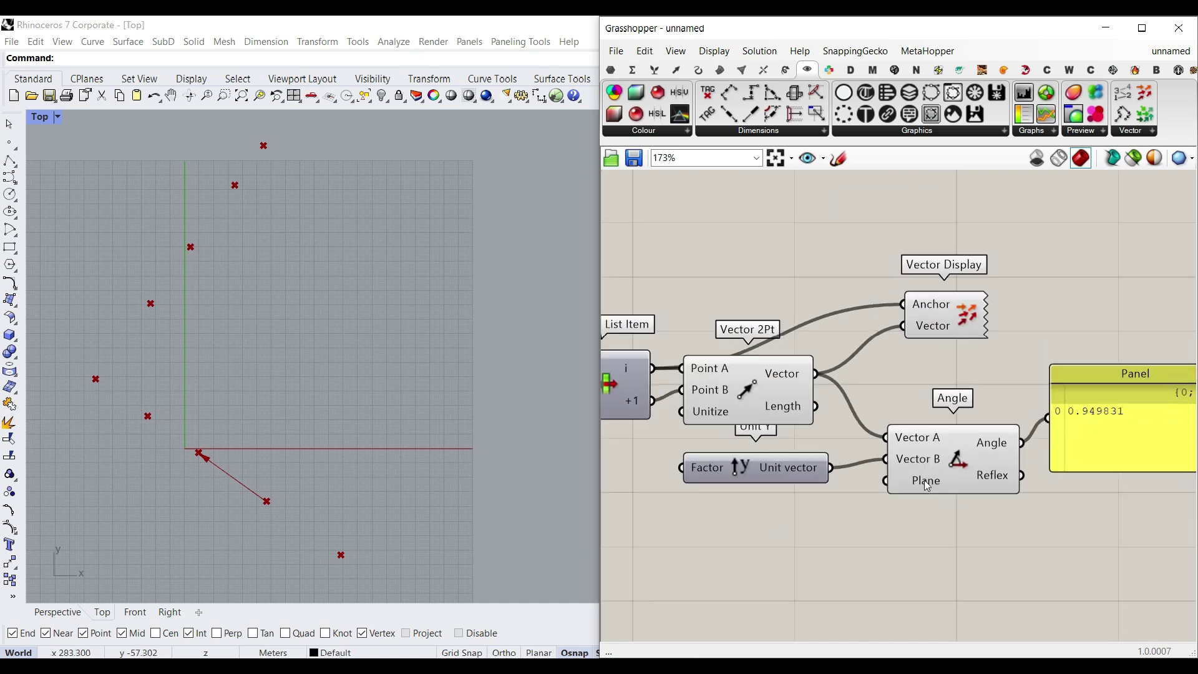
# Step: Temporarily add an XY Plane component below Unit Y and remove it
pyautogui.moveTo(927, 485)
pyautogui.doubleClick(783, 540)
pyautogui.write('xy')
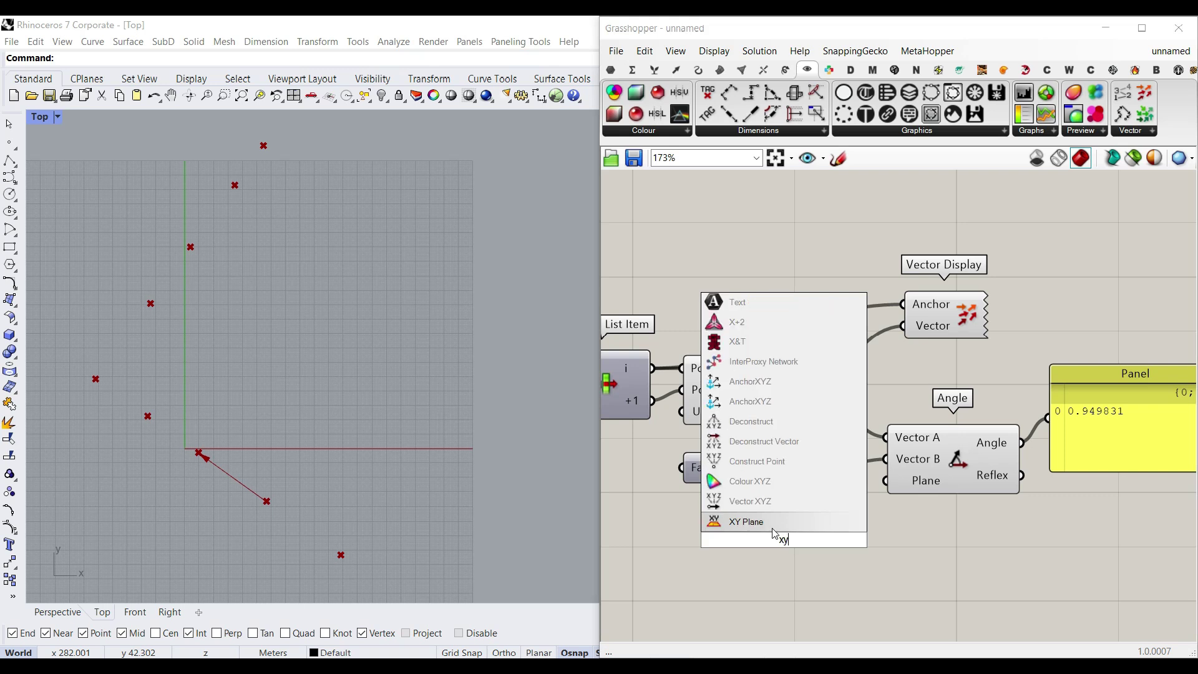
pyautogui.click(772, 529)
pyautogui.scroll(3, 199, 453)
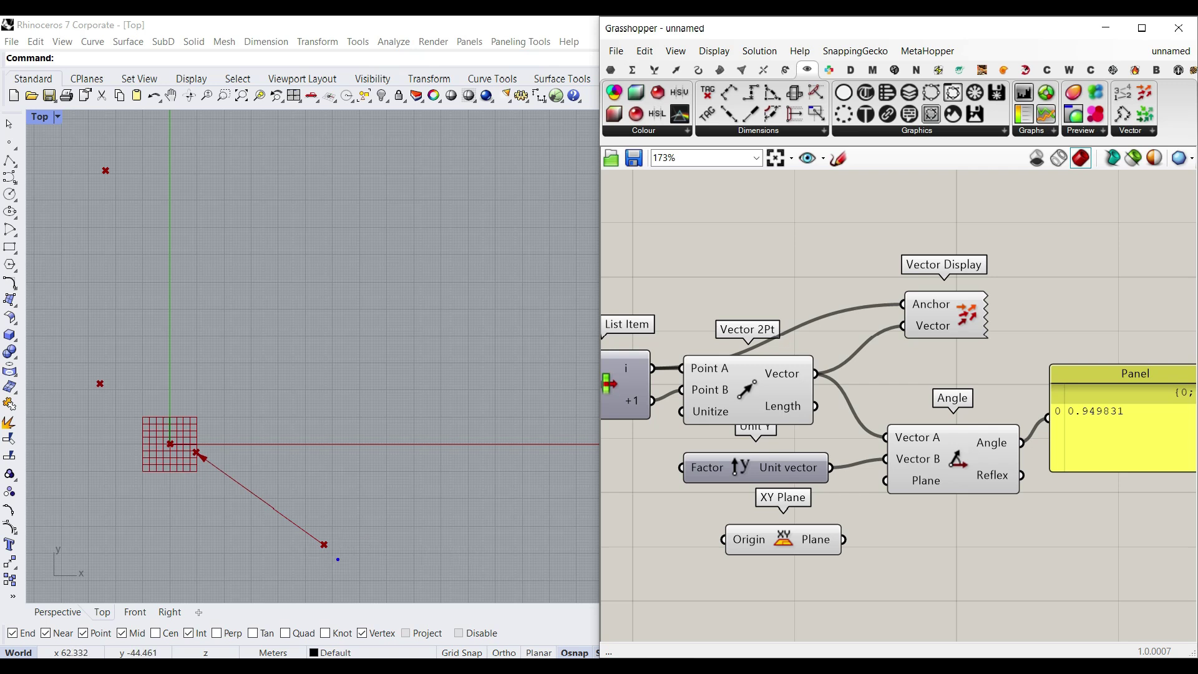
pyautogui.moveTo(350, 546); pyautogui.dragTo(435, 542)
pyautogui.moveTo(422, 533); pyautogui.dragTo(435, 542)
pyautogui.moveTo(380, 535); pyautogui.dragTo(286, 519)
pyautogui.click(783, 538)
pyautogui.press('Delete')
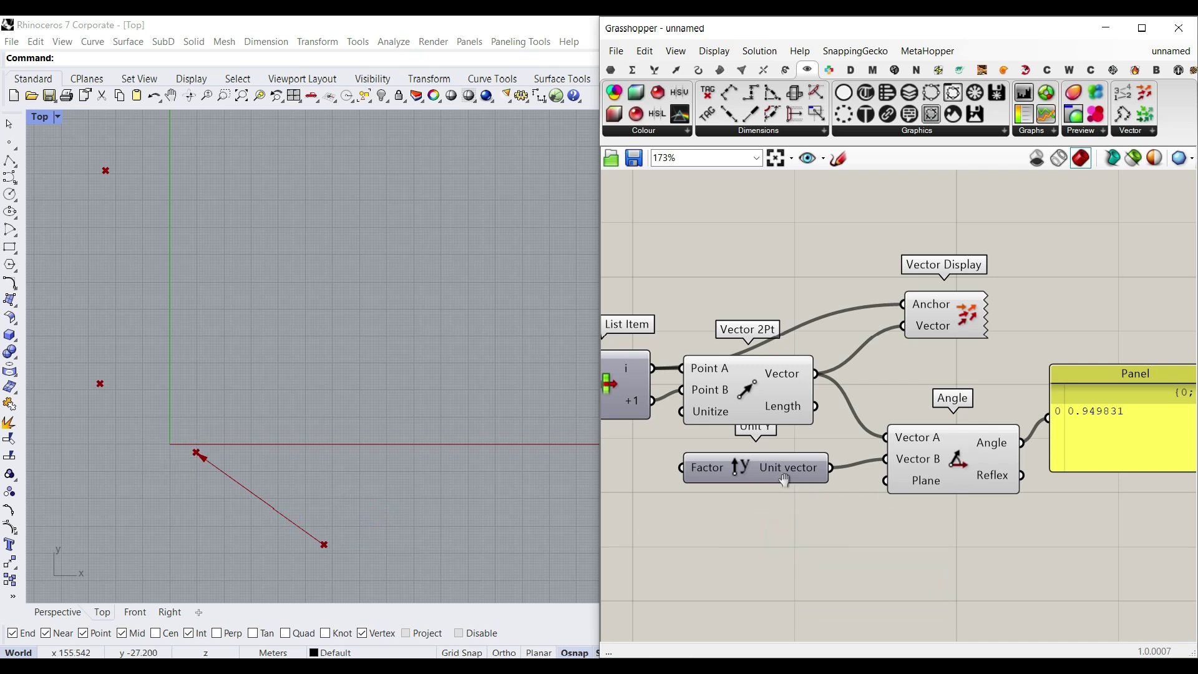
# Step: Reconnect the List Item's i output to Angle's Plane input and check the angle in the Panel
pyautogui.moveTo(784, 479); pyautogui.dragTo(848, 494, button='right')
pyautogui.moveTo(716, 382); pyautogui.dragTo(953, 509)
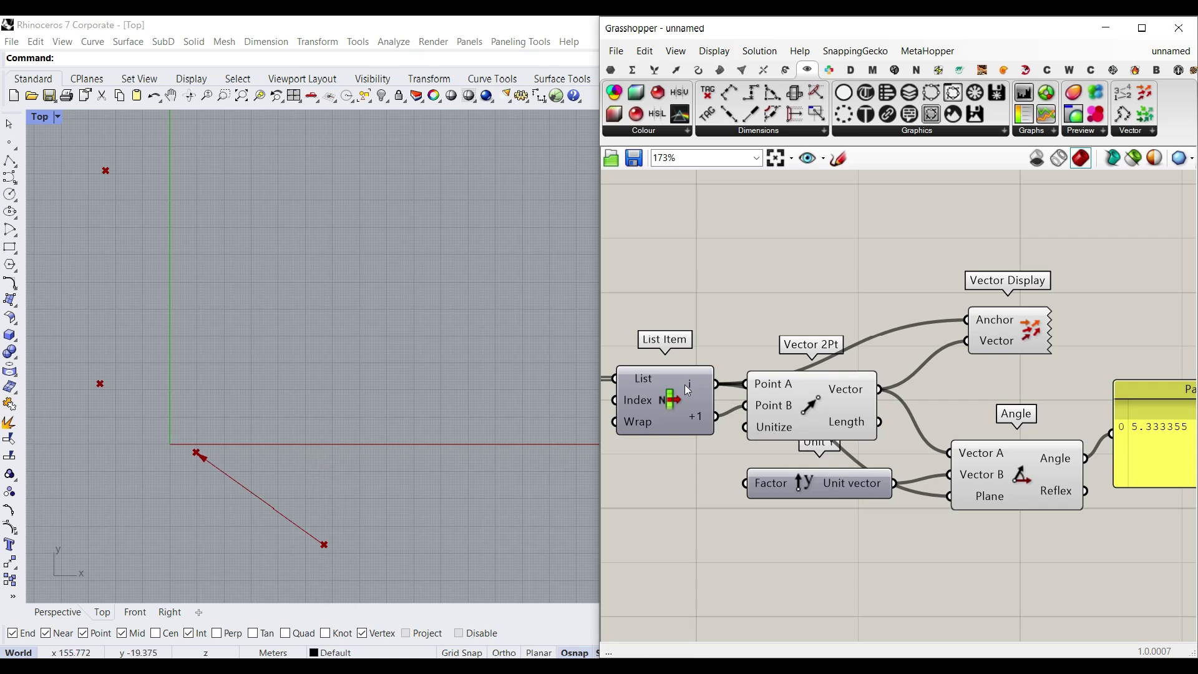
pyautogui.moveTo(1156, 447); pyautogui.dragTo(936, 449, button='right')
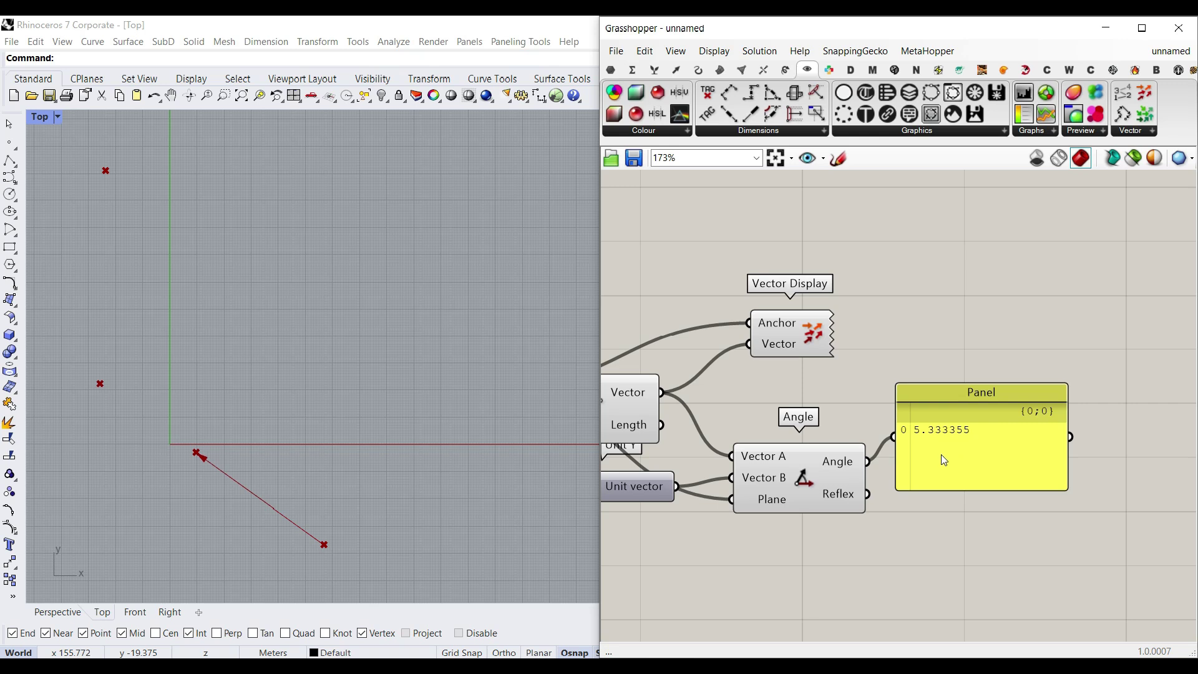
# Step: Delete the Panel on the Angle output and the Vector Display component above the Angle component
pyautogui.click(941, 456)
pyautogui.press('Delete')
pyautogui.click(789, 328)
pyautogui.press('Delete')
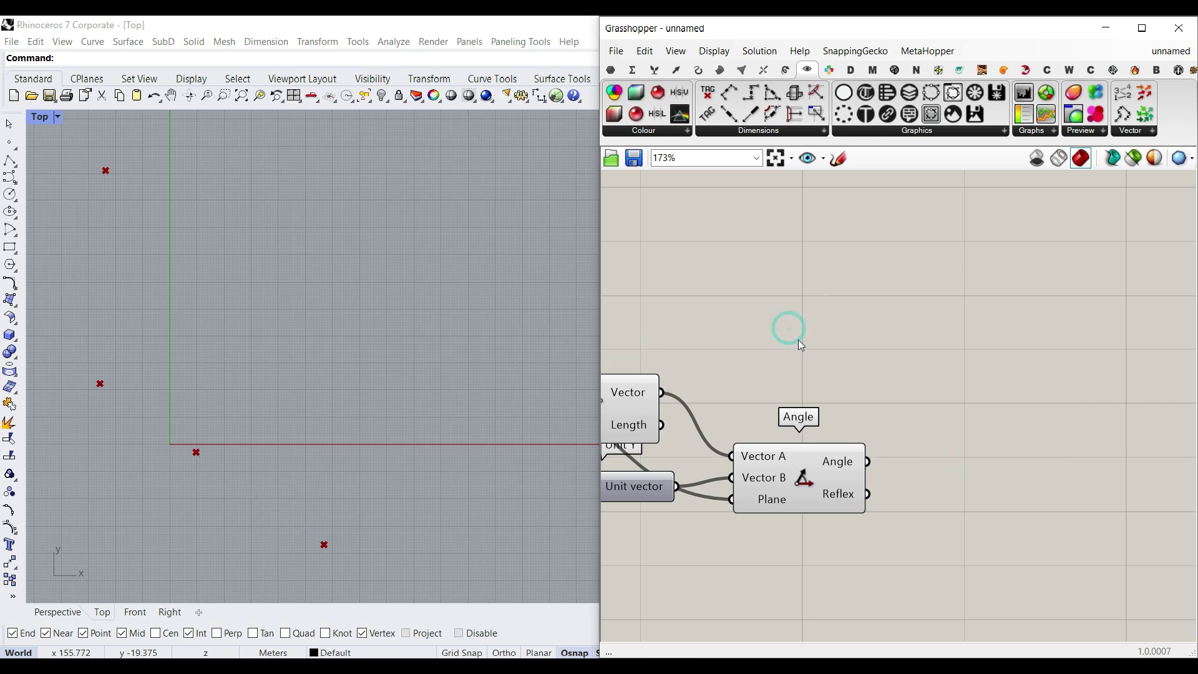
# Step: Add a Rotate 3D component below Angle and connect the copied setup's first Point parameter to its Geometry input
pyautogui.moveTo(799, 341); pyautogui.dragTo(963, 410, button='right')
pyautogui.scroll(-2, 978, 374)
pyautogui.doubleClick(978, 374)
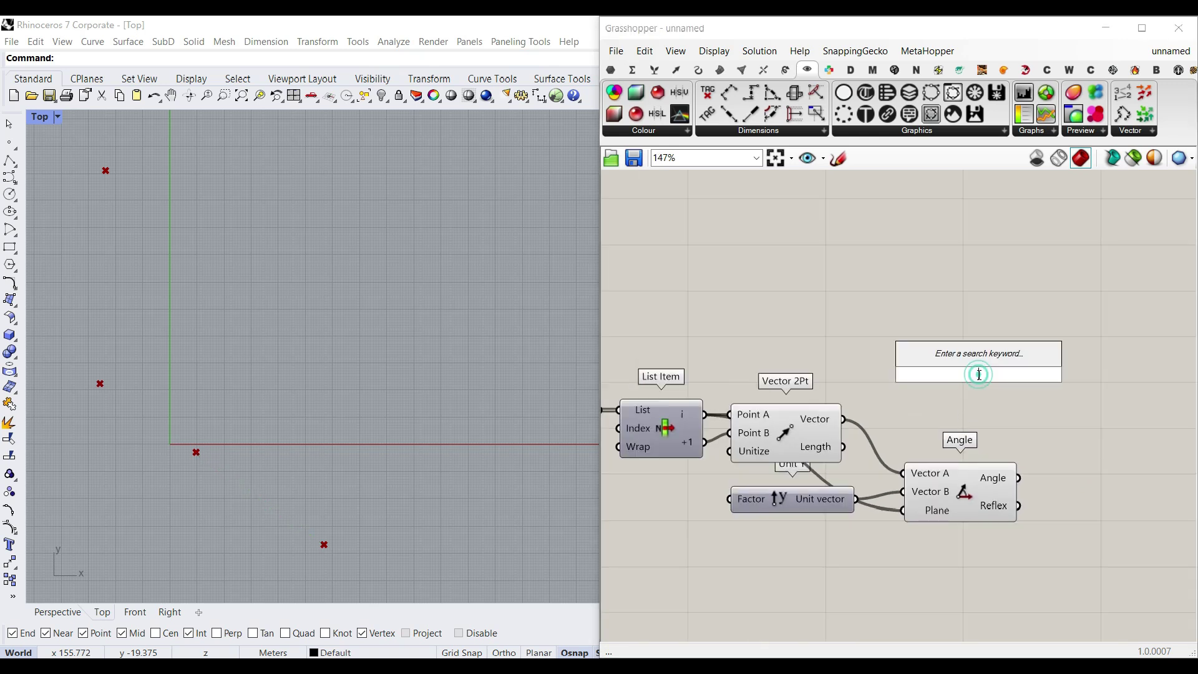
pyautogui.click(785, 69)
pyautogui.moveTo(780, 94); pyautogui.dragTo(930, 337)
pyautogui.scroll(-5, 930, 336)
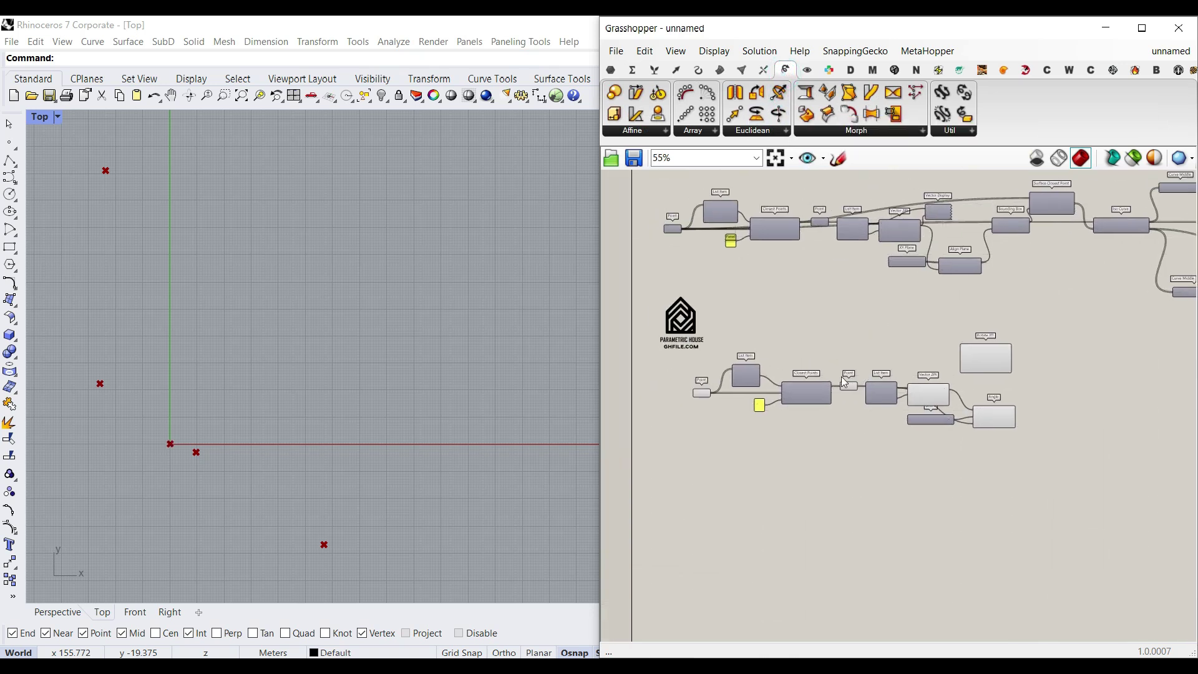
pyautogui.moveTo(988, 370); pyautogui.dragTo(1018, 478)
pyautogui.scroll(2, 739, 386)
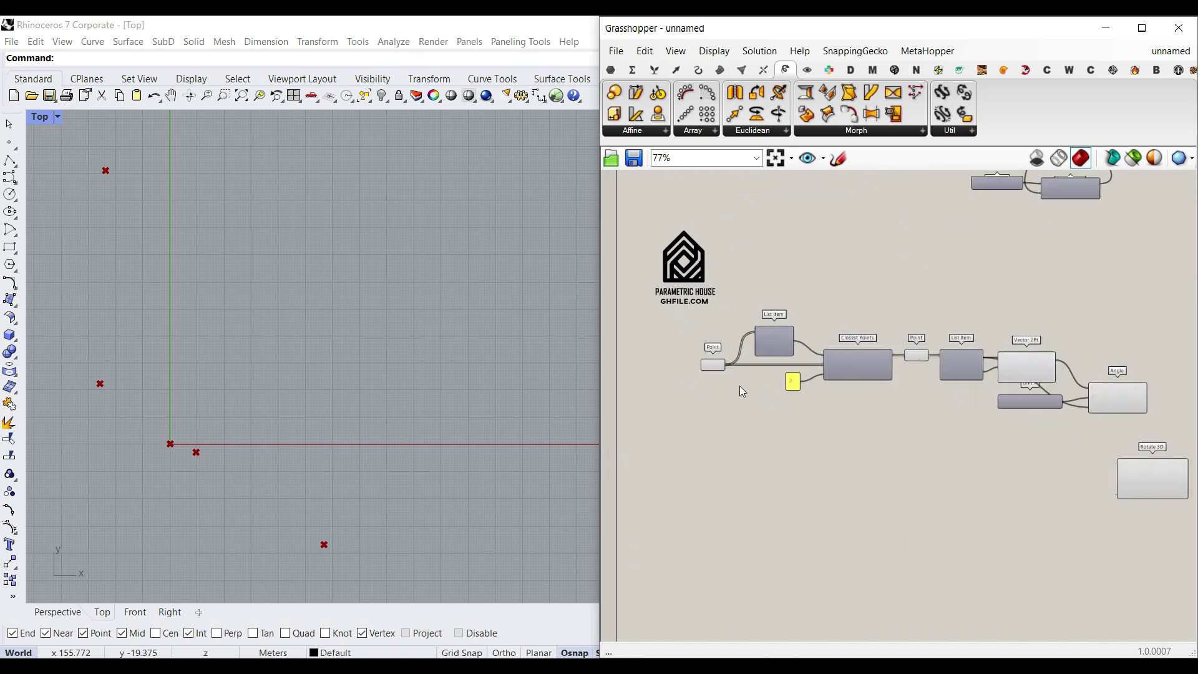
pyautogui.moveTo(733, 371); pyautogui.dragTo(1117, 465)
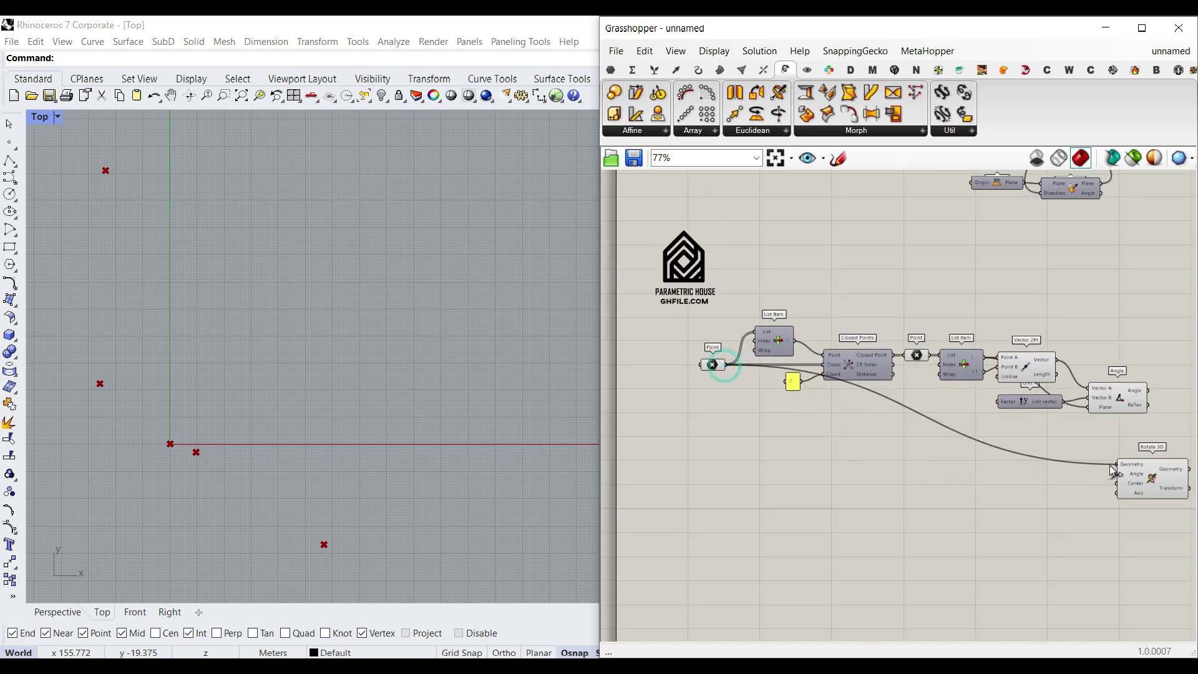
# Step: Connect the List Item's i output to Rotate 3D's Center input and the Angle component's Angle output to its Angle input
pyautogui.scroll(3, 1117, 468)
pyautogui.moveTo(735, 361); pyautogui.dragTo(808, 376, button='right')
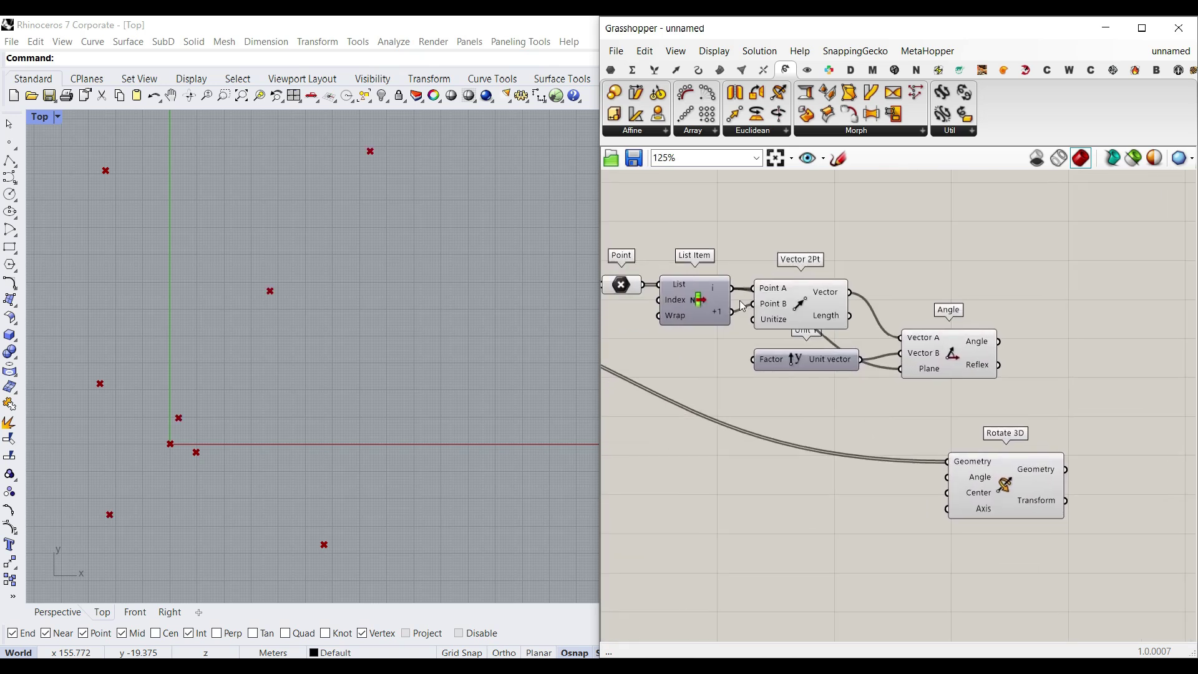
pyautogui.moveTo(735, 295); pyautogui.dragTo(947, 493)
pyautogui.moveTo(947, 493); pyautogui.dragTo(828, 474, button='right')
pyautogui.click(947, 473)
pyautogui.scroll(3, 946, 468)
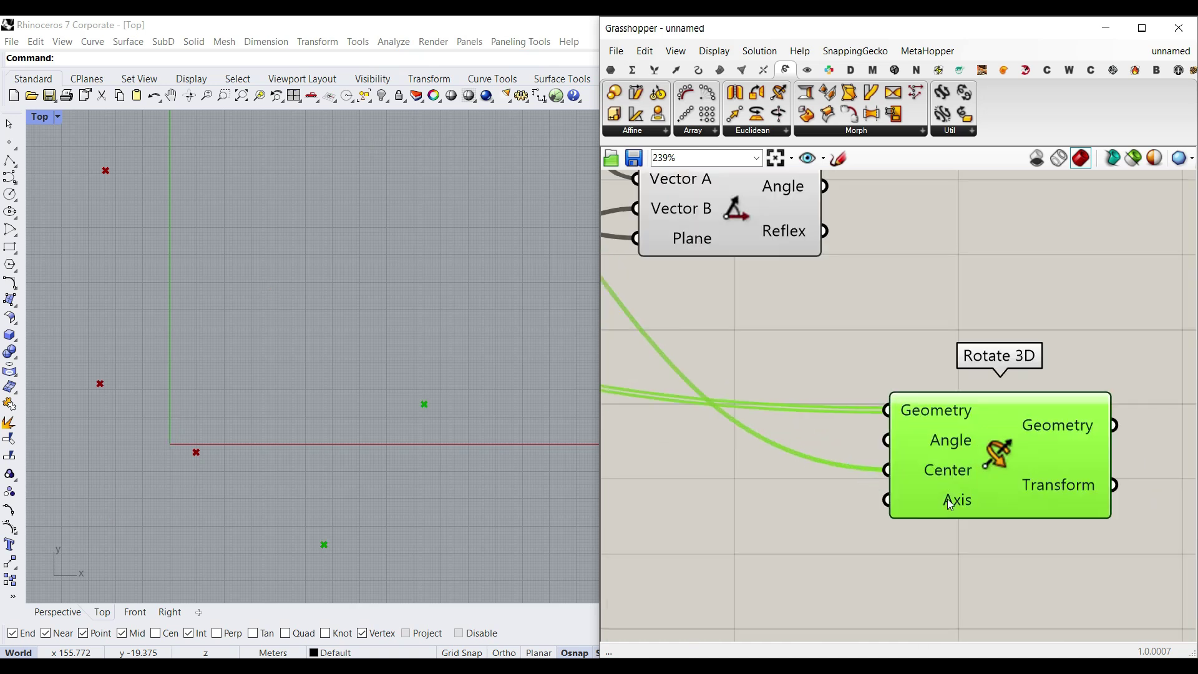
pyautogui.moveTo(928, 370); pyautogui.dragTo(933, 394, button='right')
pyautogui.moveTo(828, 210); pyautogui.dragTo(893, 464)
pyautogui.scroll(-5, 324, 400)
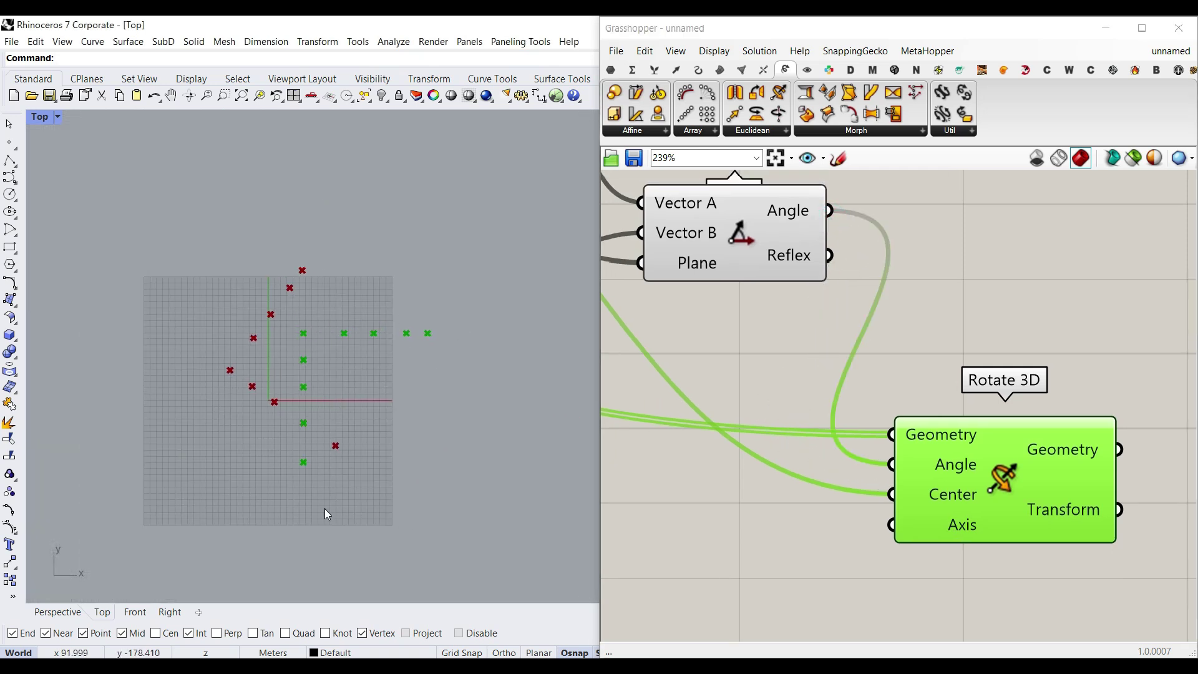
# Step: Add a Deconstruct point component and connect Rotate 3D's Geometry output to its Point input
pyautogui.moveTo(950, 458); pyautogui.dragTo(765, 452, button='right')
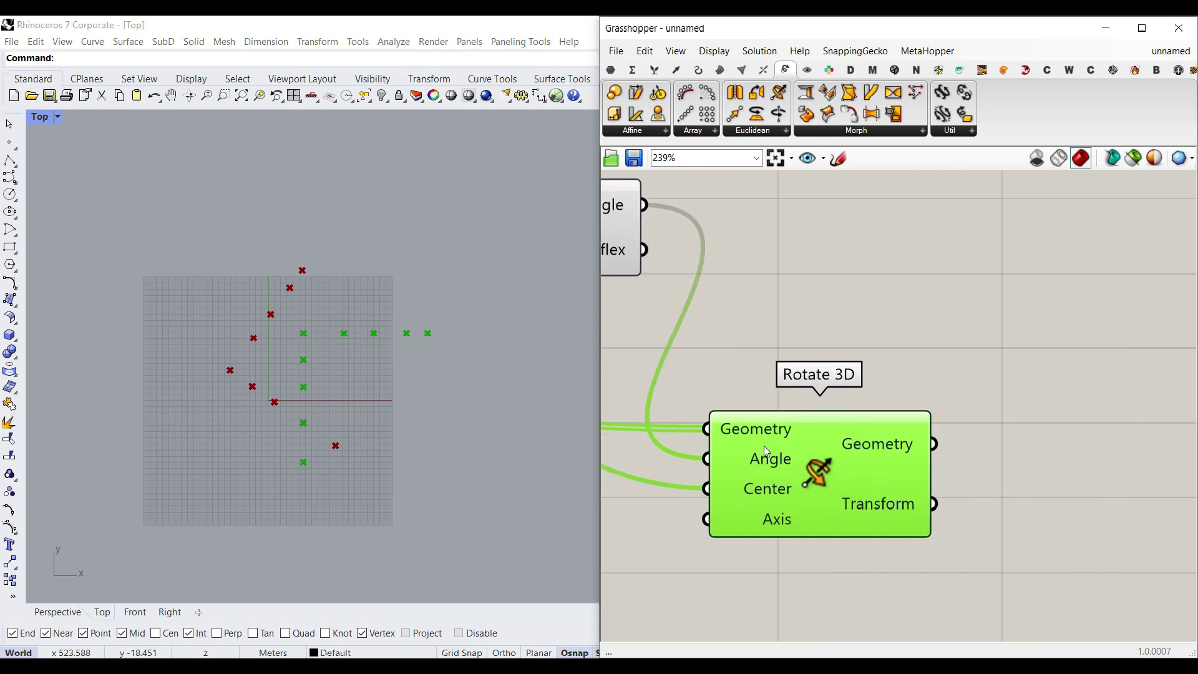
pyautogui.scroll(-4, 770, 448)
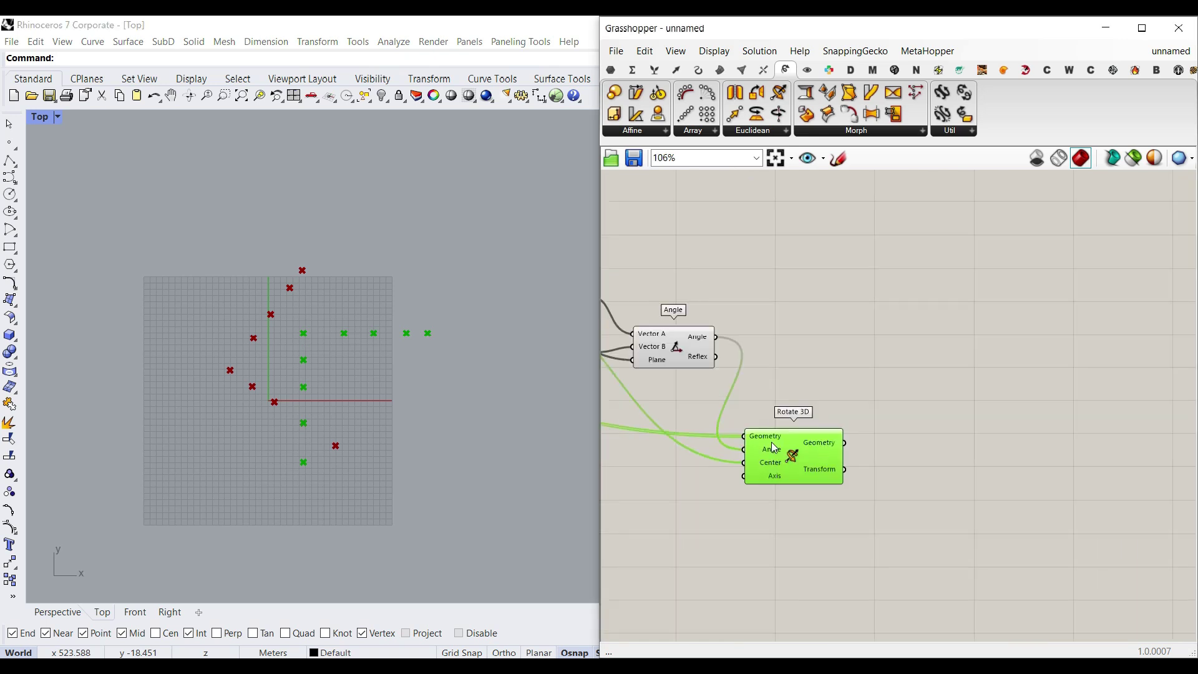
pyautogui.moveTo(808, 441)
pyautogui.scroll(2, 807, 440)
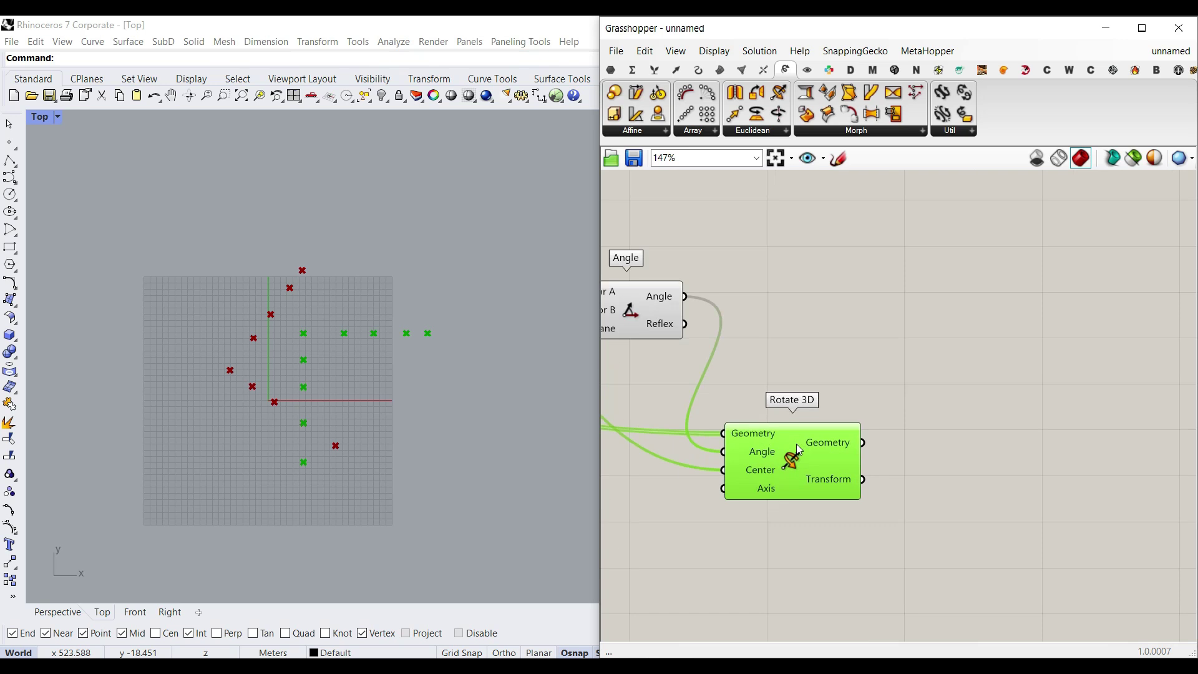
pyautogui.scroll(3, 384, 476)
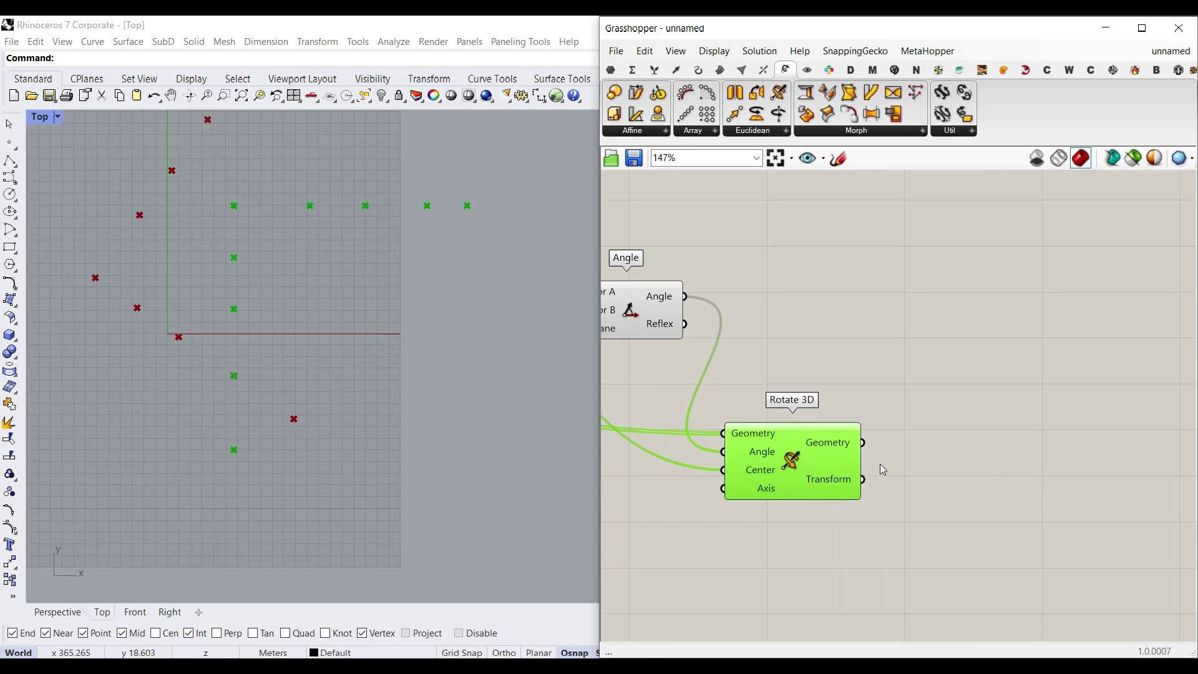
pyautogui.scroll(2, 882, 469)
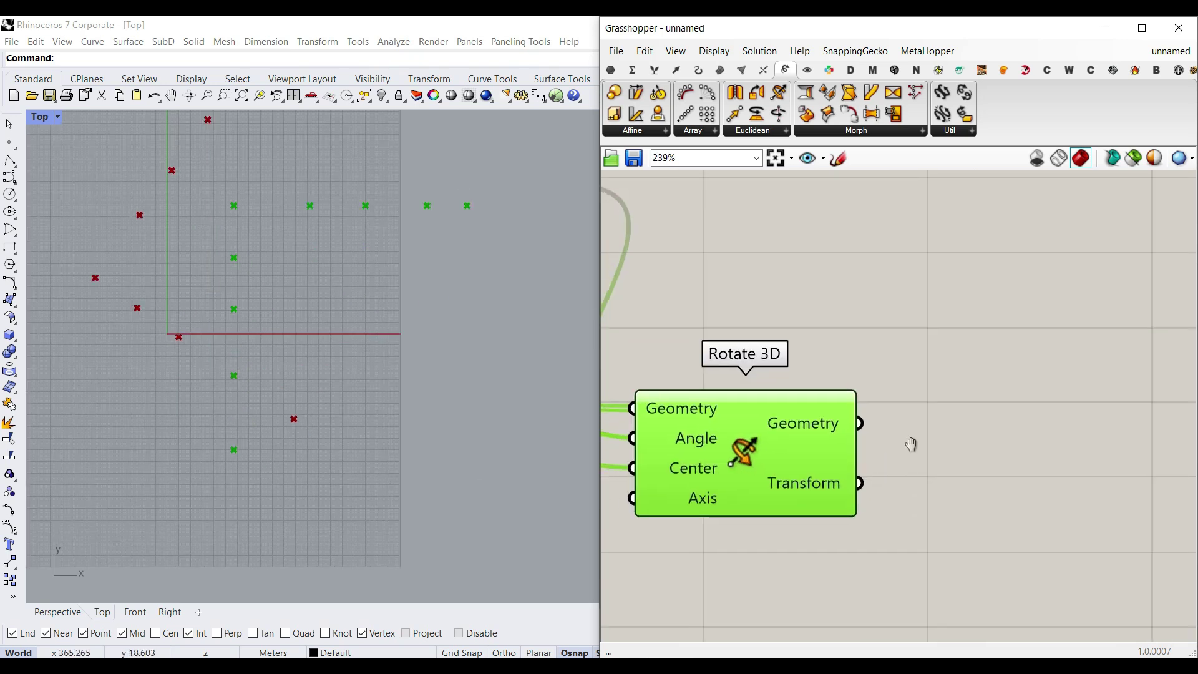
pyautogui.click(675, 69)
pyautogui.moveTo(783, 114); pyautogui.dragTo(1020, 424)
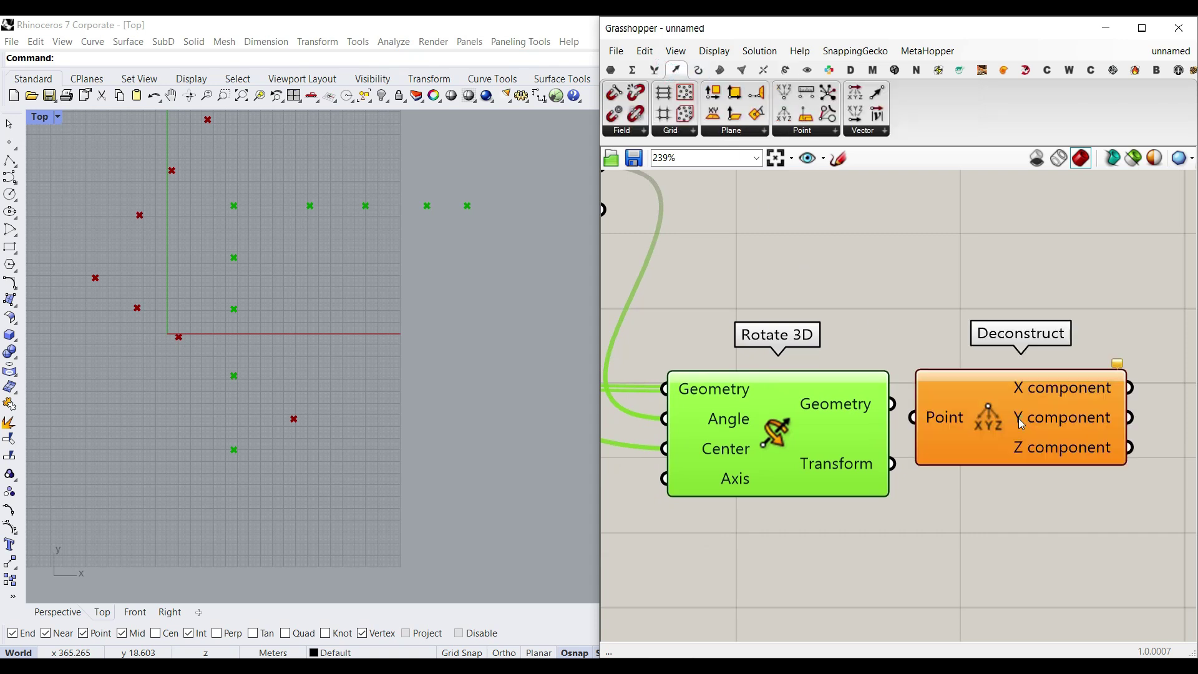
pyautogui.moveTo(892, 404); pyautogui.dragTo(912, 417)
pyautogui.moveTo(973, 438); pyautogui.dragTo(858, 444, button='right')
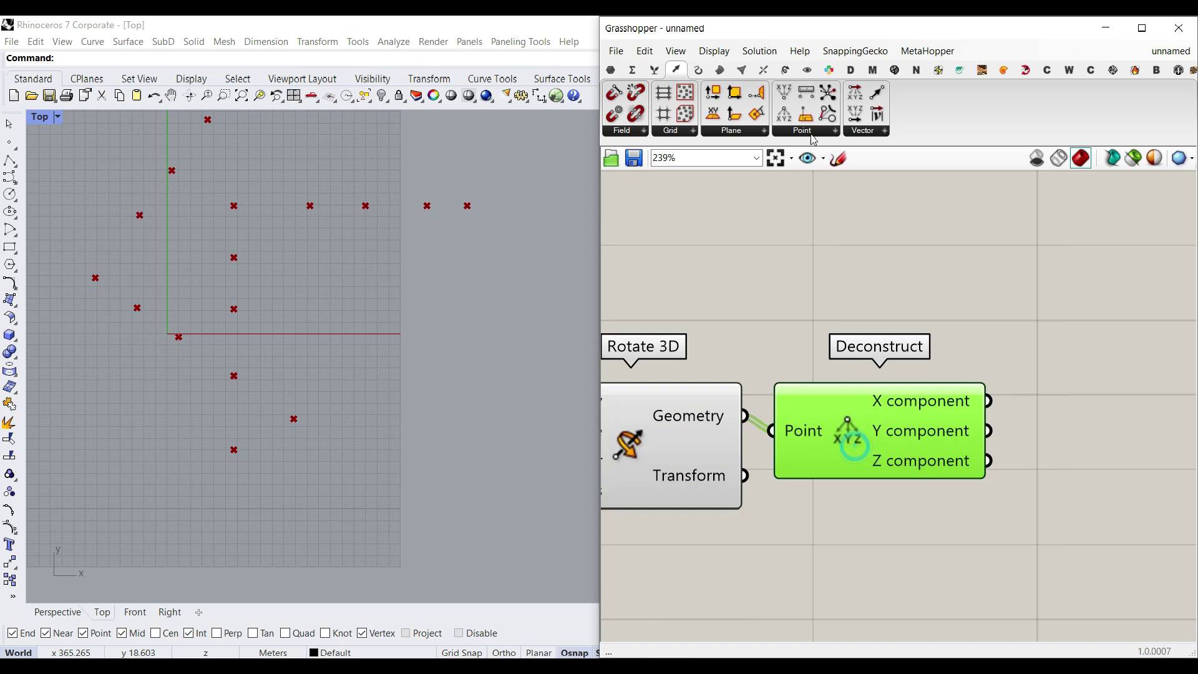
# Step: Add a Construct Point component and feed its X, Y and Z coordinates from the matching Deconstruct outputs
pyautogui.moveTo(974, 365); pyautogui.dragTo(1083, 442)
pyautogui.moveTo(1036, 459); pyautogui.dragTo(920, 469, button='right')
pyautogui.moveTo(949, 411); pyautogui.dragTo(872, 411)
pyautogui.moveTo(949, 441); pyautogui.dragTo(873, 441)
pyautogui.moveTo(949, 471); pyautogui.dragTo(864, 474)
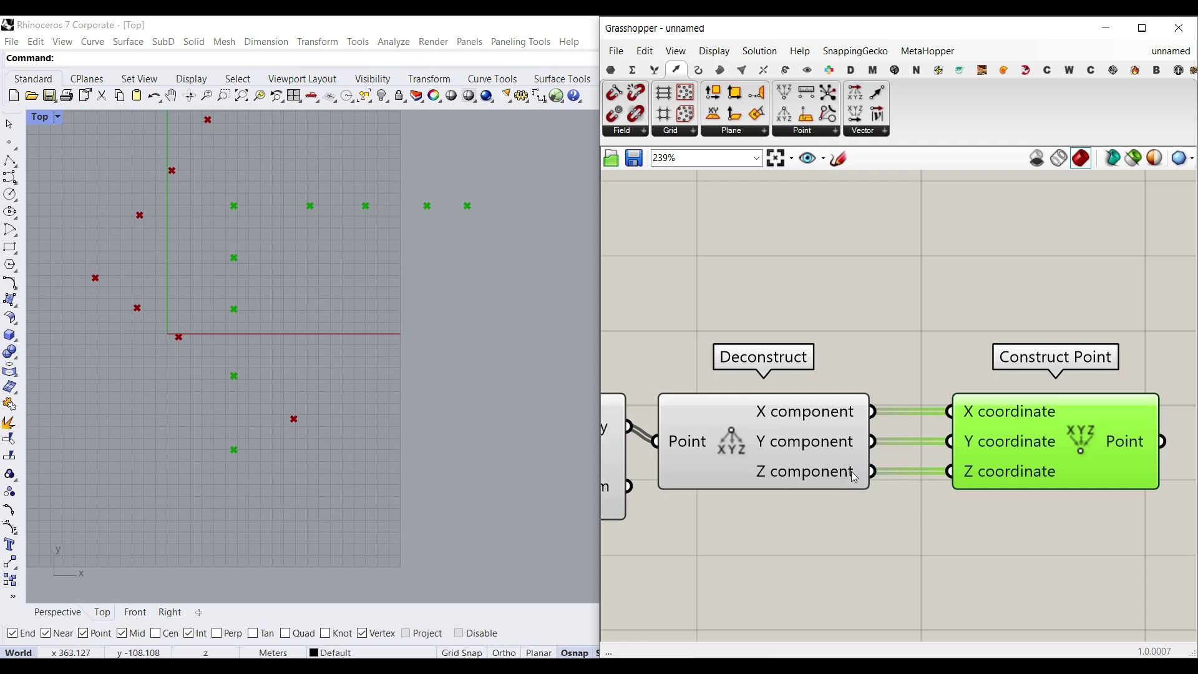
# Step: Graft the X coordinate input of Construct Point and flatten its Point output
pyautogui.rightClick(986, 417)
pyautogui.click(1001, 476)
pyautogui.rightClick(978, 418)
pyautogui.click(1012, 491)
pyautogui.scroll(-3, 259, 486)
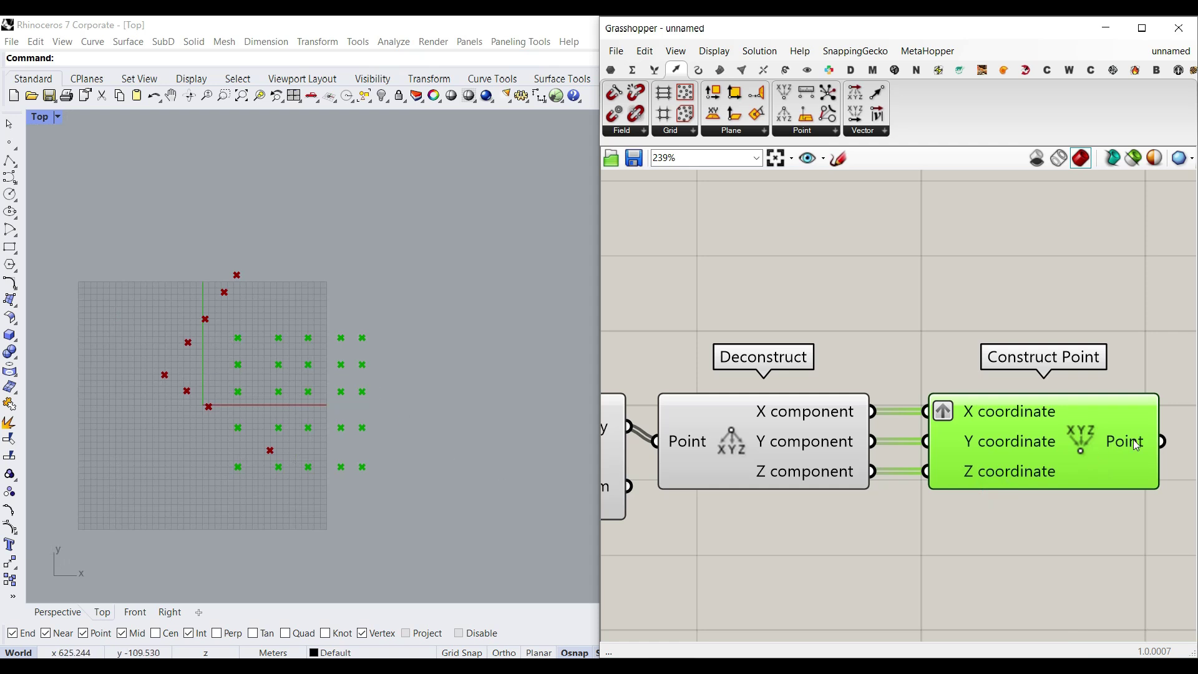
pyautogui.moveTo(1131, 445)
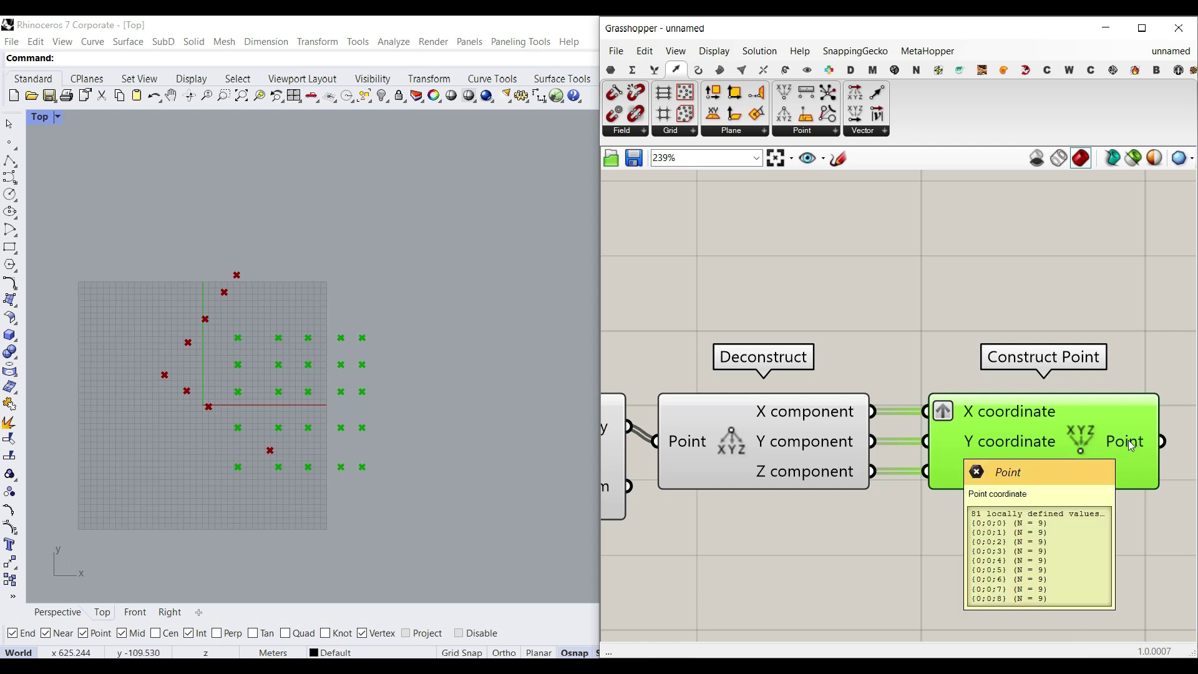
pyautogui.scroll(3, 279, 402)
pyautogui.moveTo(1003, 398); pyautogui.dragTo(767, 383, button='right')
pyautogui.rightClick(878, 424)
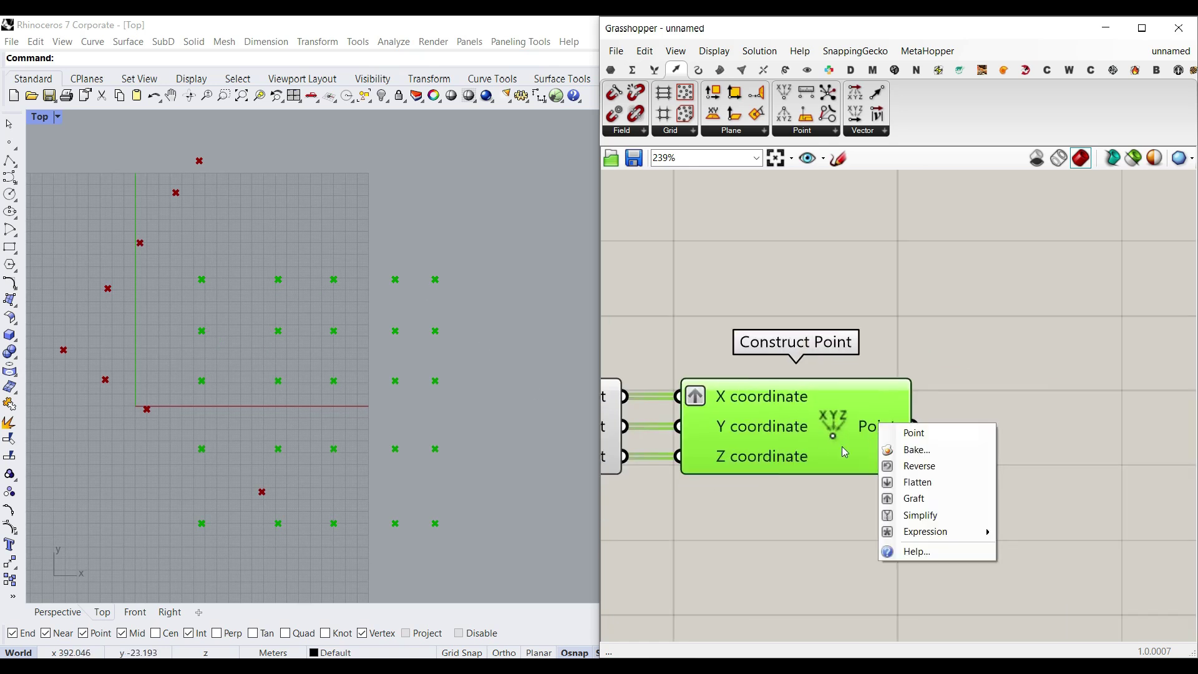
pyautogui.click(904, 482)
# Step: Add a Cull Duplicates component fed by Construct Point's Point output and set it to Leave One
pyautogui.click(809, 136)
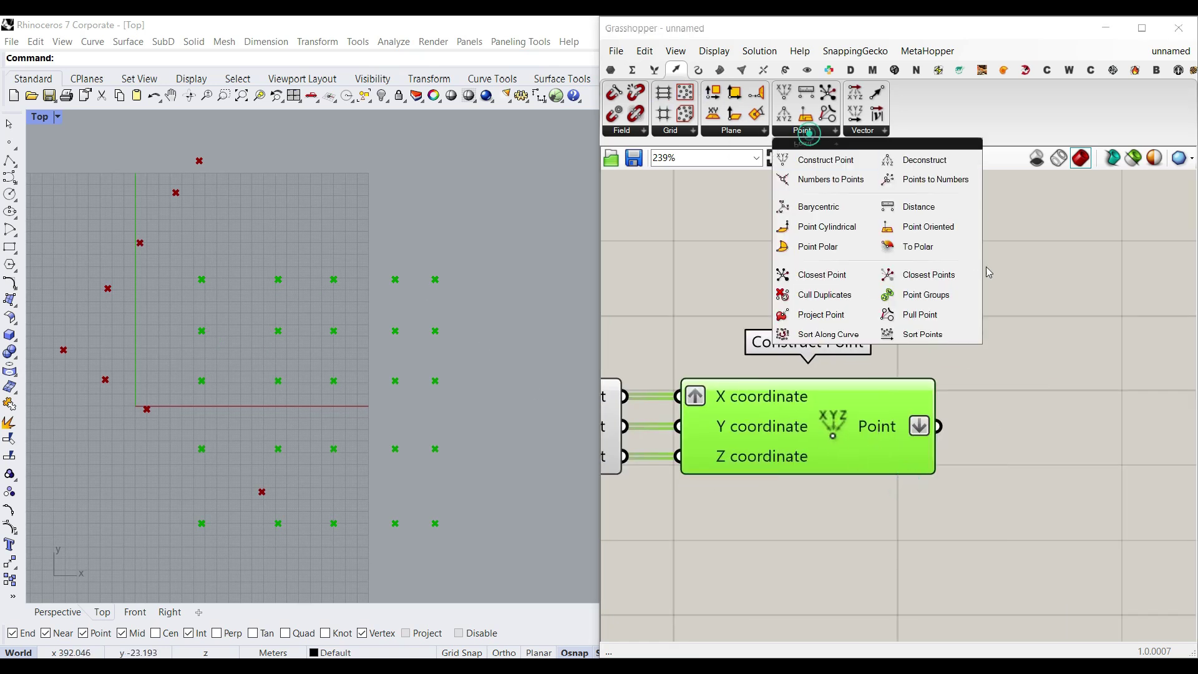
pyautogui.moveTo(816, 294); pyautogui.dragTo(972, 461)
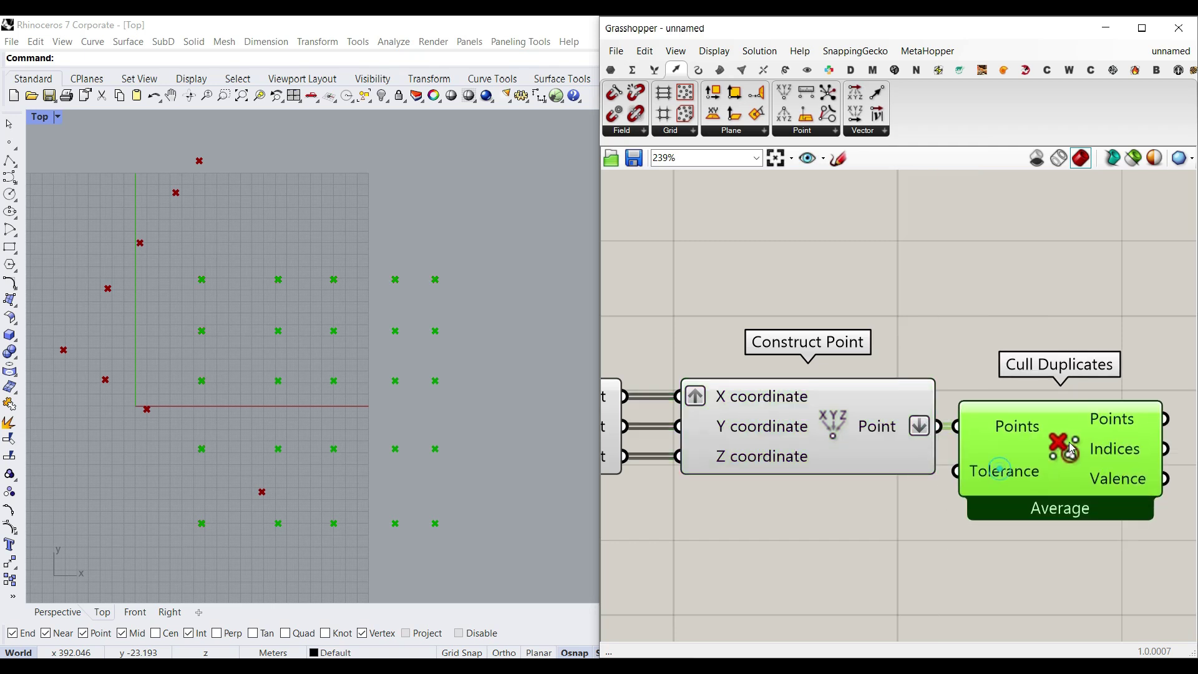
pyautogui.rightClick(998, 436)
pyautogui.click(1066, 521)
pyautogui.moveTo(964, 496); pyautogui.dragTo(976, 486, button='right')
pyautogui.scroll(-5, 1021, 521)
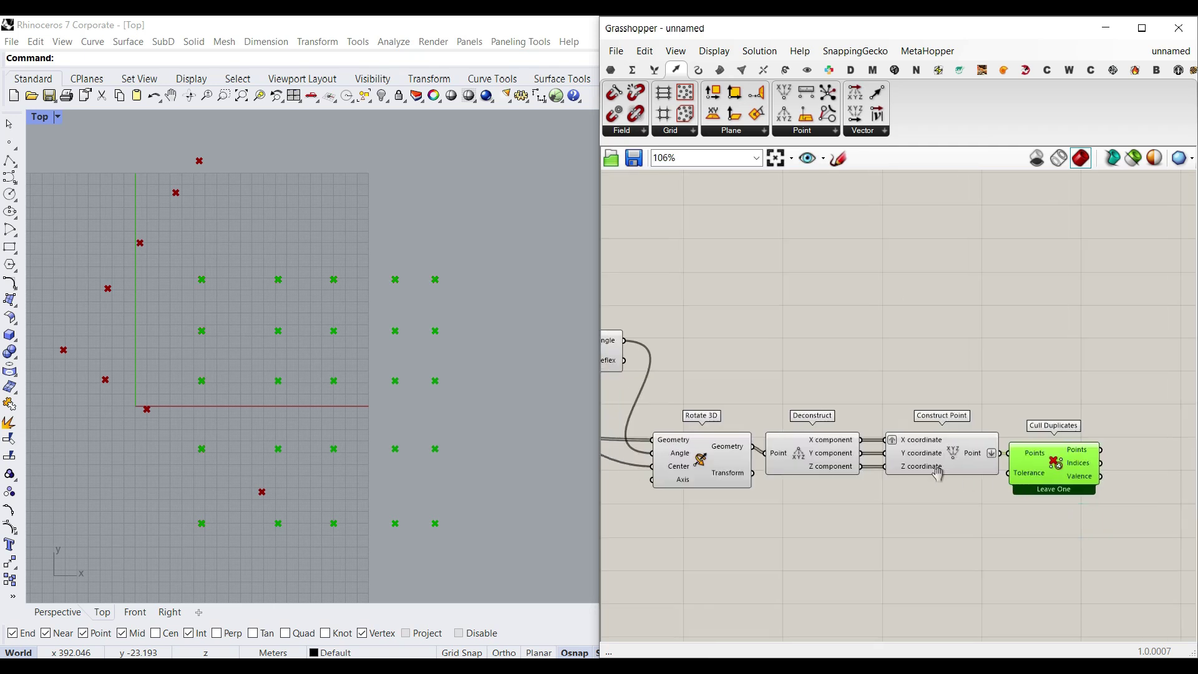
# Step: Turn off the preview of the Rotate 3D, Deconstruct and Construct Point components
pyautogui.moveTo(1021, 521); pyautogui.dragTo(795, 423)
pyautogui.rightClick(900, 354)
pyautogui.click(925, 379)
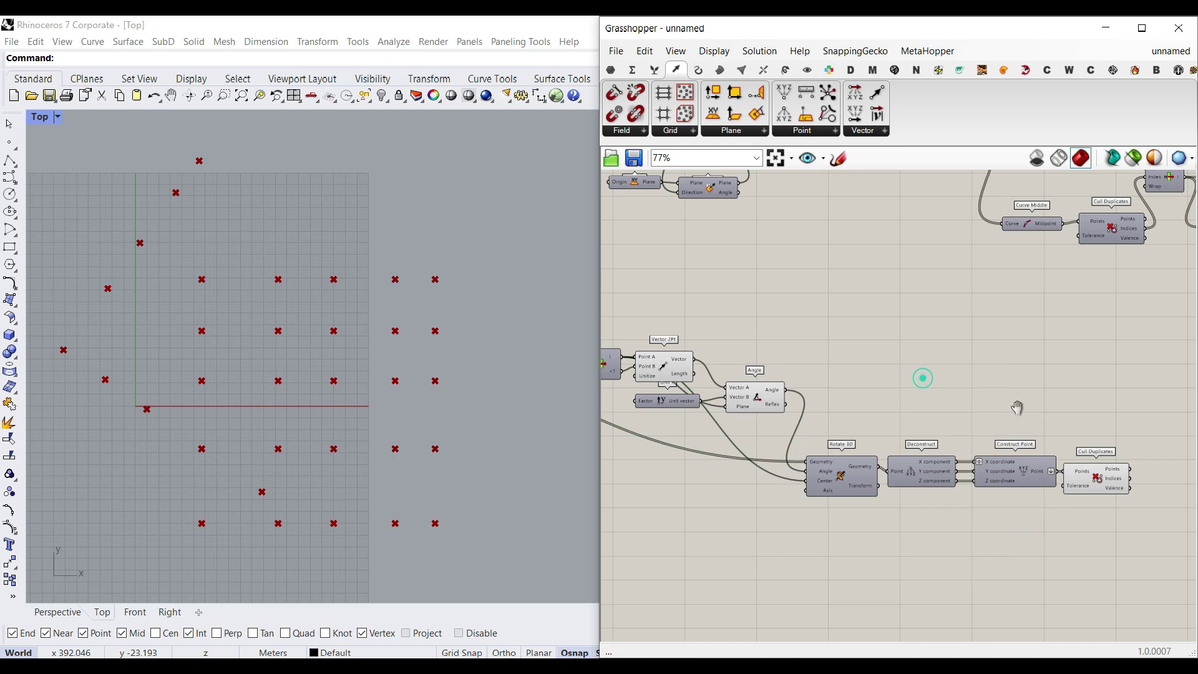
# Step: Number the culled points with a Point List component on Cull Duplicates' Points output, adjust its text size, and check the order
pyautogui.scroll(5, 1023, 430)
pyautogui.moveTo(1046, 454); pyautogui.dragTo(850, 409, button='right')
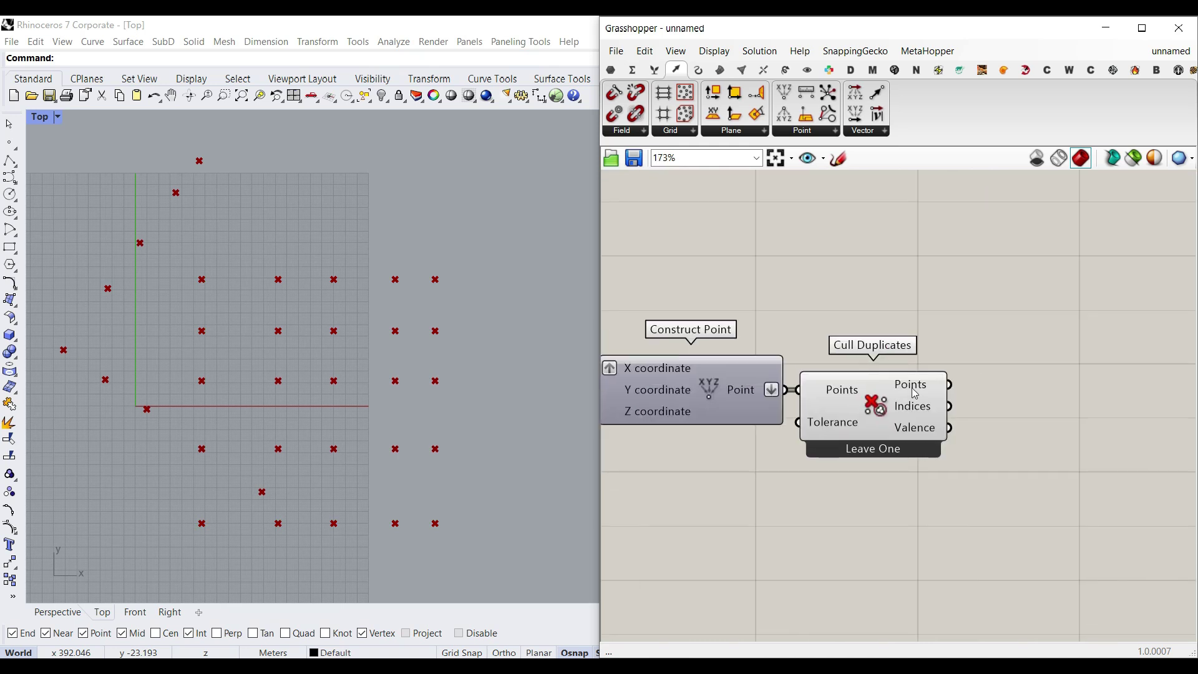
pyautogui.moveTo(915, 393)
pyautogui.click(807, 69)
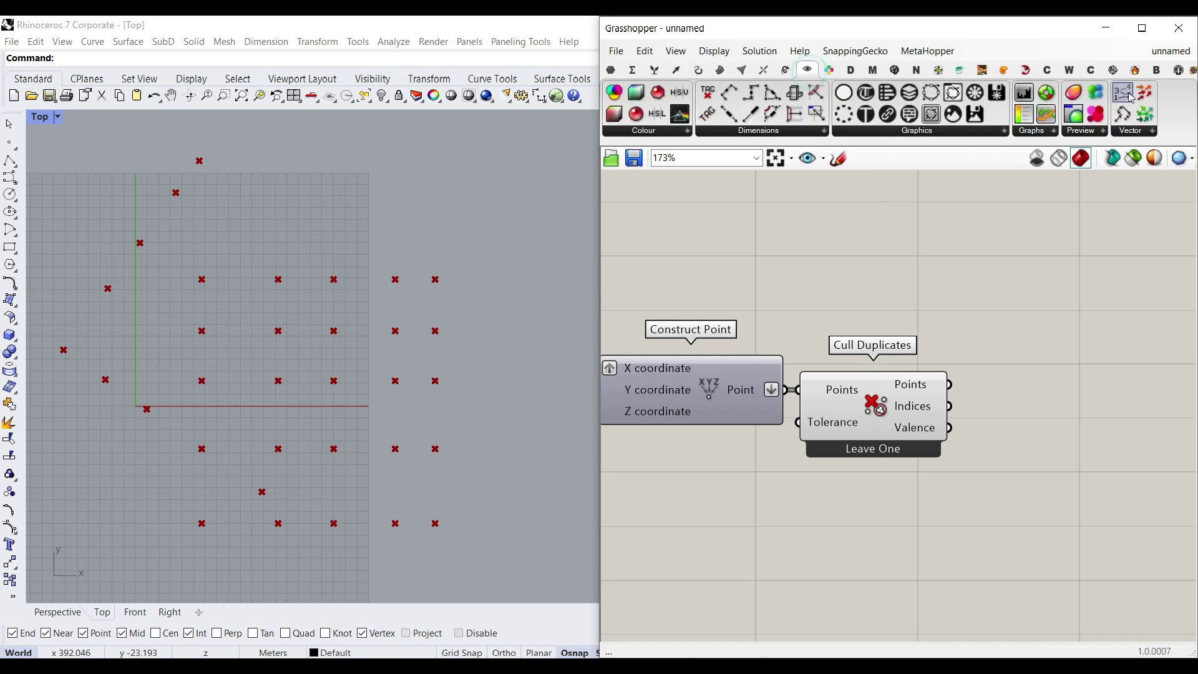
pyautogui.moveTo(1123, 93); pyautogui.dragTo(1054, 435)
pyautogui.moveTo(984, 410); pyautogui.dragTo(1012, 414)
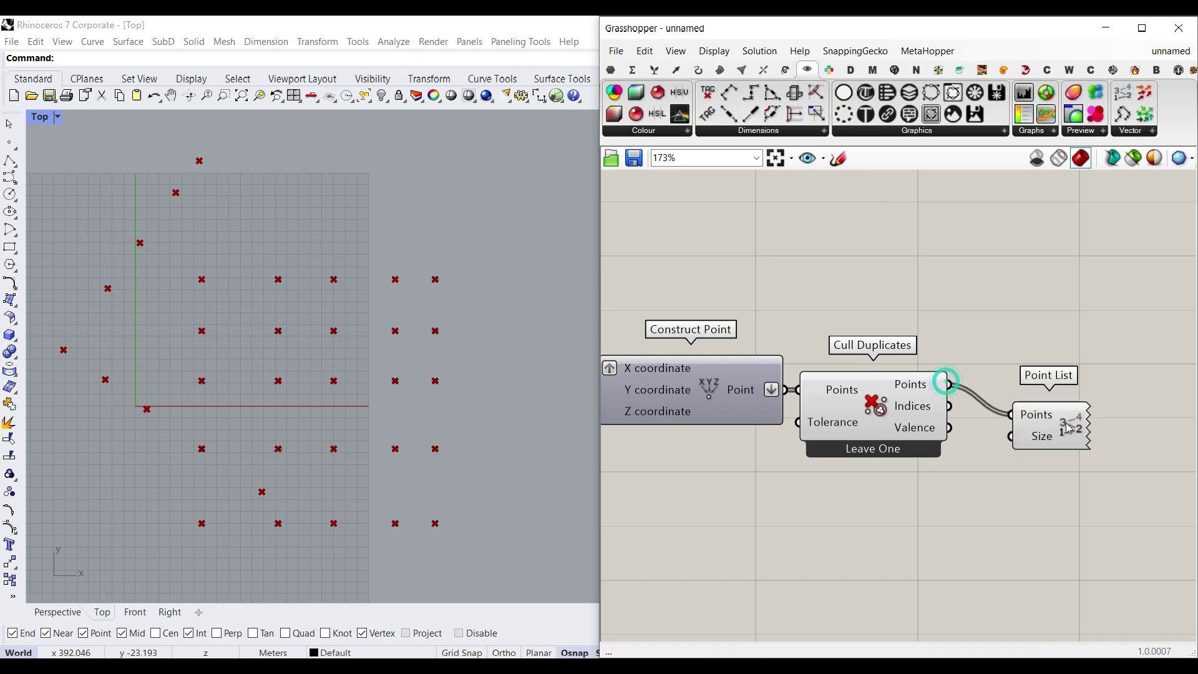
pyautogui.rightClick(1013, 415)
pyautogui.click(1041, 483)
pyautogui.click(1081, 629)
pyautogui.scroll(2, 209, 499)
pyautogui.scroll(-2, 205, 503)
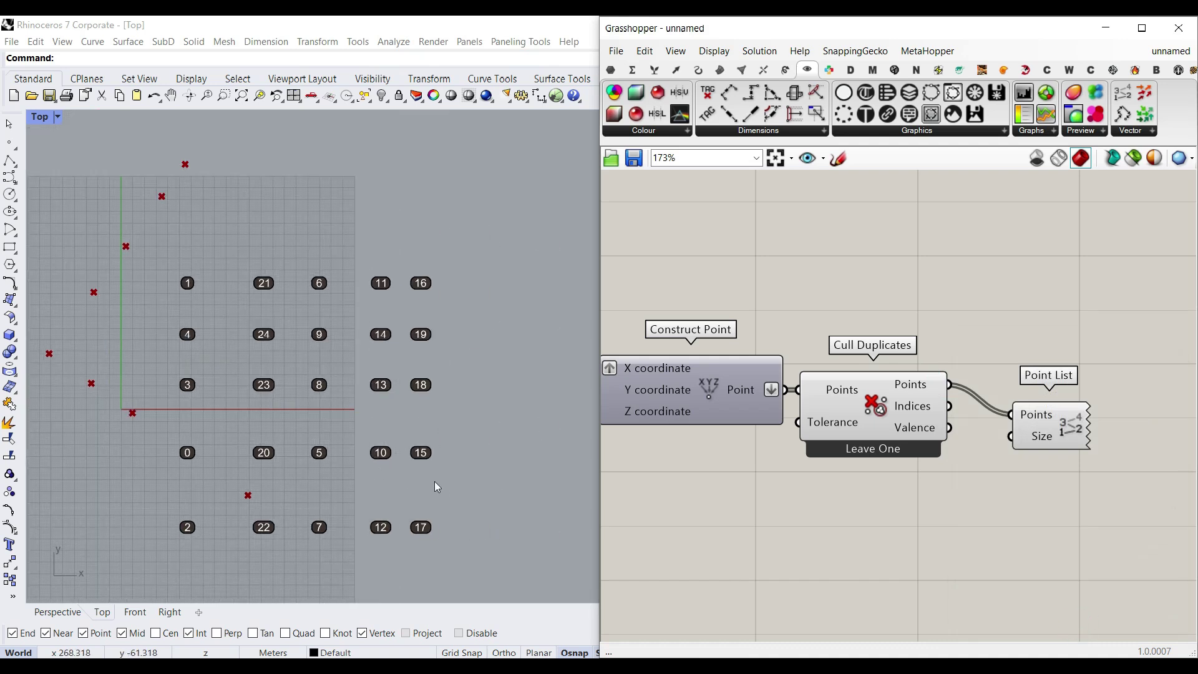
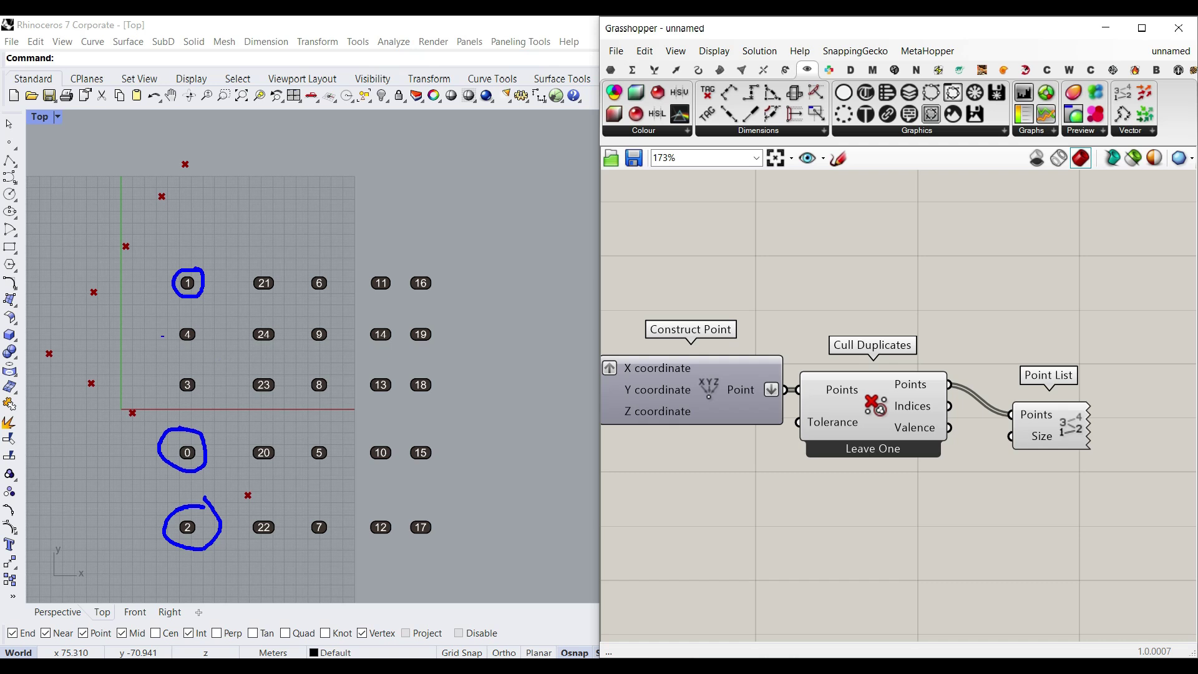
# Step: Delete the Point List component attached to Cull Duplicates
pyautogui.press('Escape')
pyautogui.click(138, 513)
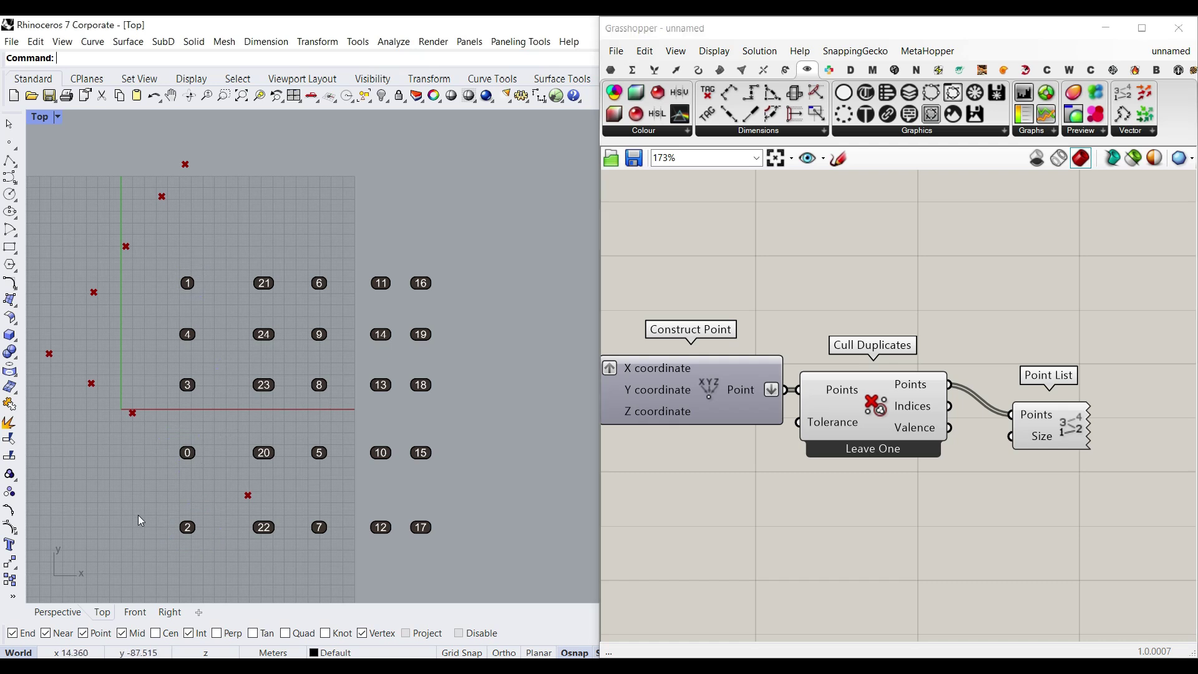
pyautogui.click(1048, 435)
pyautogui.press('Delete')
# Step: Add a Sort Points component and connect Cull Duplicates' Points output to its Points input
pyautogui.click(677, 70)
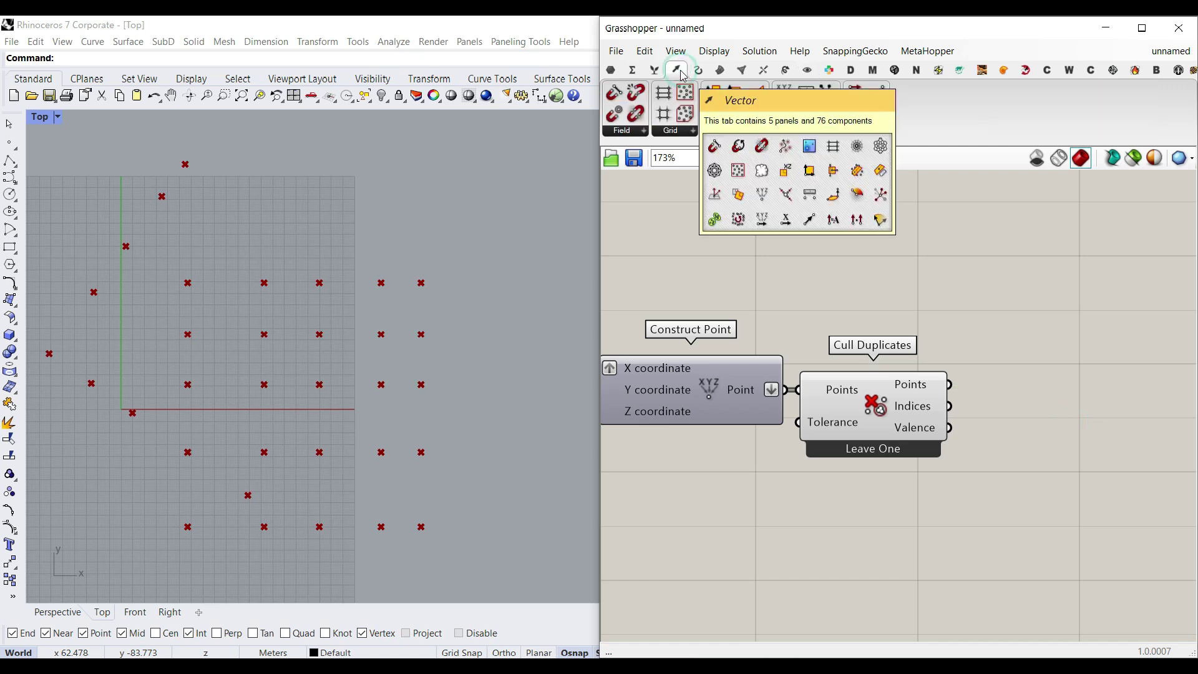
pyautogui.click(807, 130)
pyautogui.moveTo(877, 332); pyautogui.dragTo(1015, 426)
pyautogui.moveTo(949, 385); pyautogui.dragTo(968, 428)
pyautogui.moveTo(915, 426); pyautogui.dragTo(768, 424, button='right')
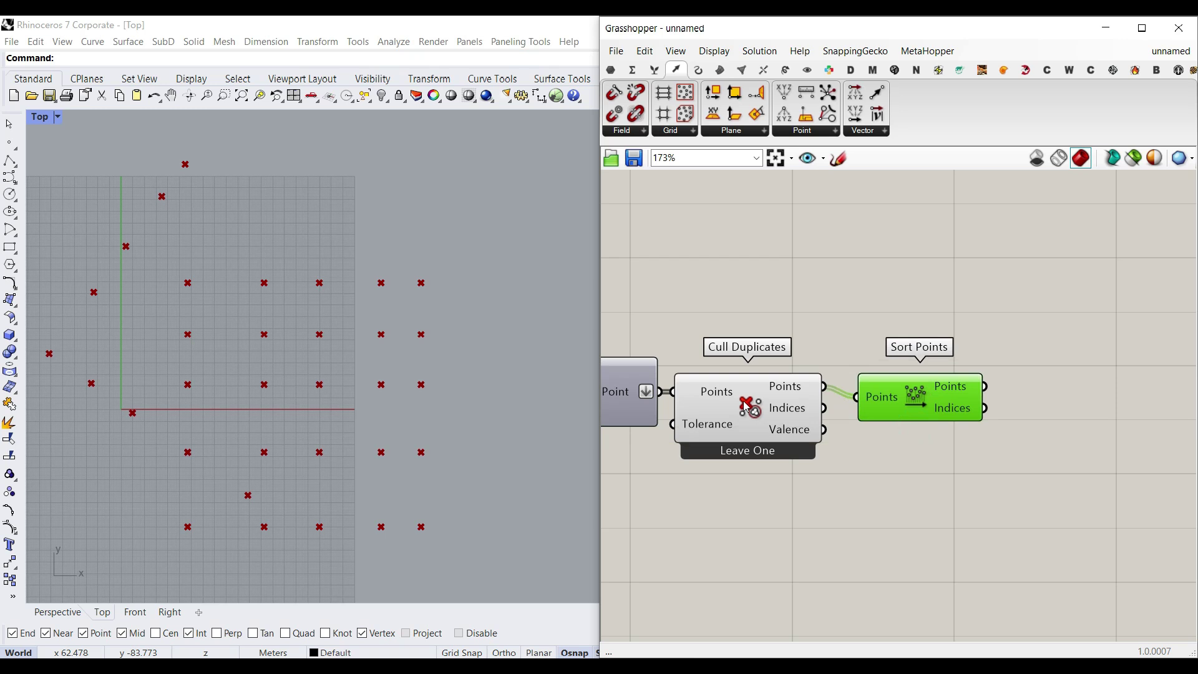
# Step: Turn off the preview of the Cull Duplicates component
pyautogui.rightClick(743, 401)
pyautogui.click(835, 428)
pyautogui.rightClick(915, 385)
pyautogui.click(941, 412)
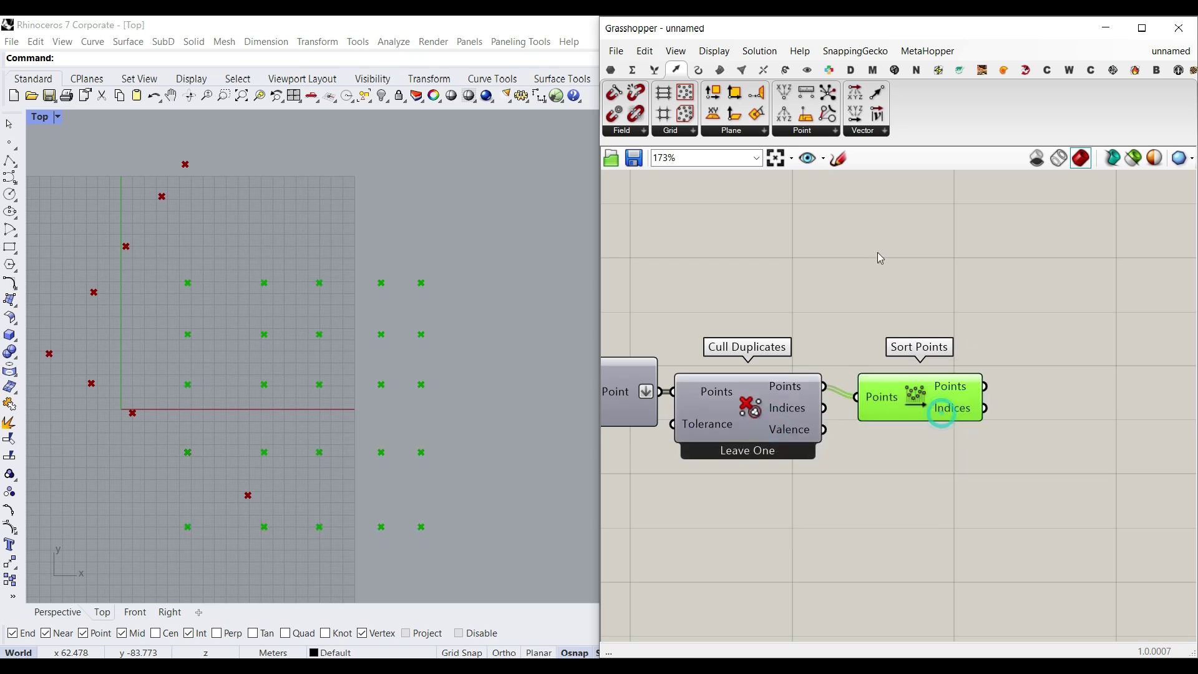
# Step: Number the sorted points with a Point List component on Sort Points' Points output, adjust its text size, and check the order
pyautogui.click(808, 70)
pyautogui.moveTo(1125, 94); pyautogui.dragTo(1084, 374)
pyautogui.moveTo(985, 386); pyautogui.dragTo(1045, 365)
pyautogui.rightClick(1079, 378)
pyautogui.click(1084, 435)
pyautogui.click(1066, 582)
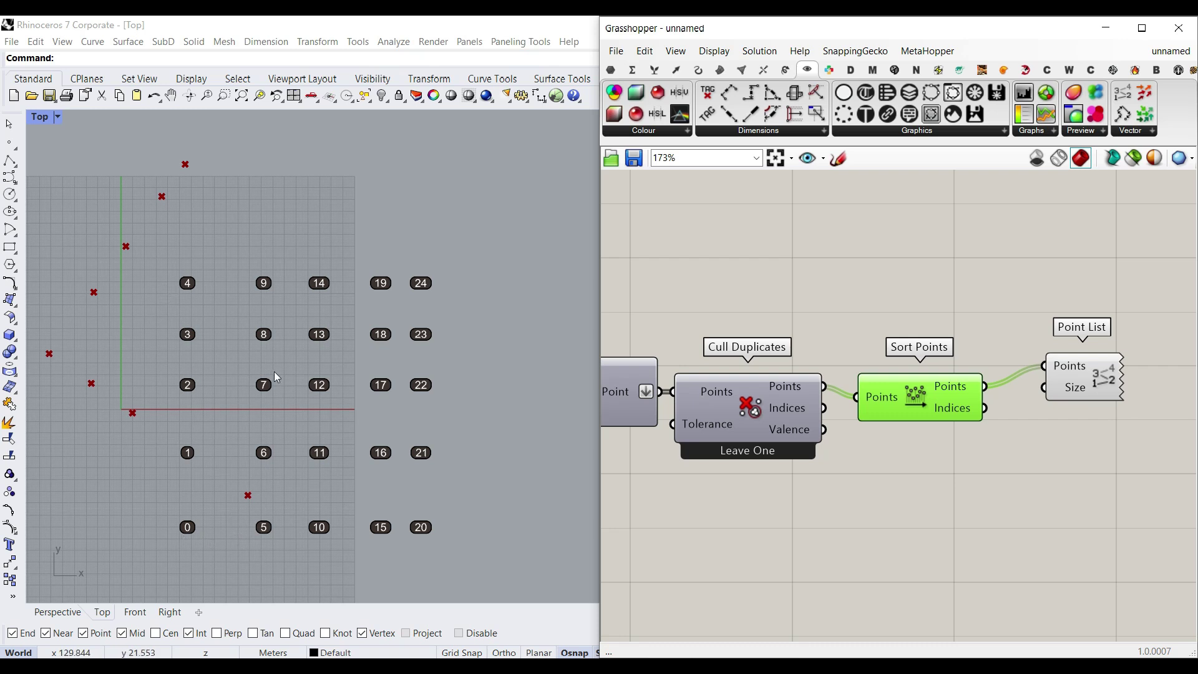
pyautogui.click(497, 451)
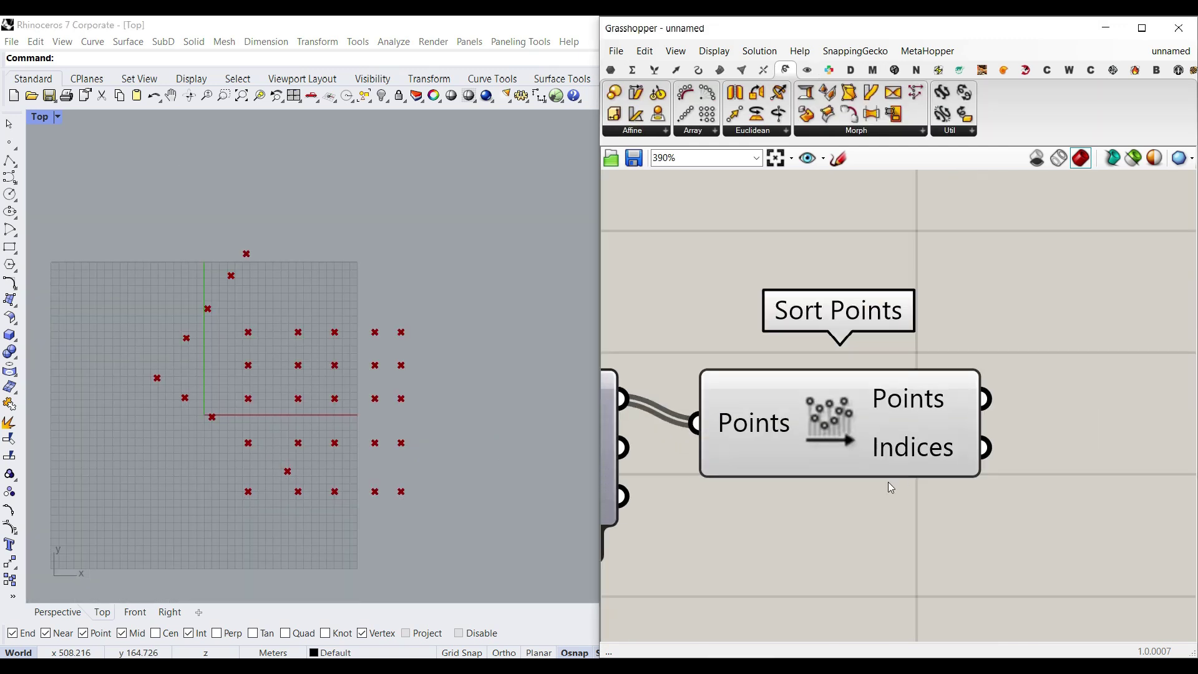
# Step: Review the component chain from Rotate 3D through Deconstruct, Construct Point and Cull Duplicates to Sort Points
pyautogui.scroll(-5, 888, 481)
pyautogui.click(834, 442)
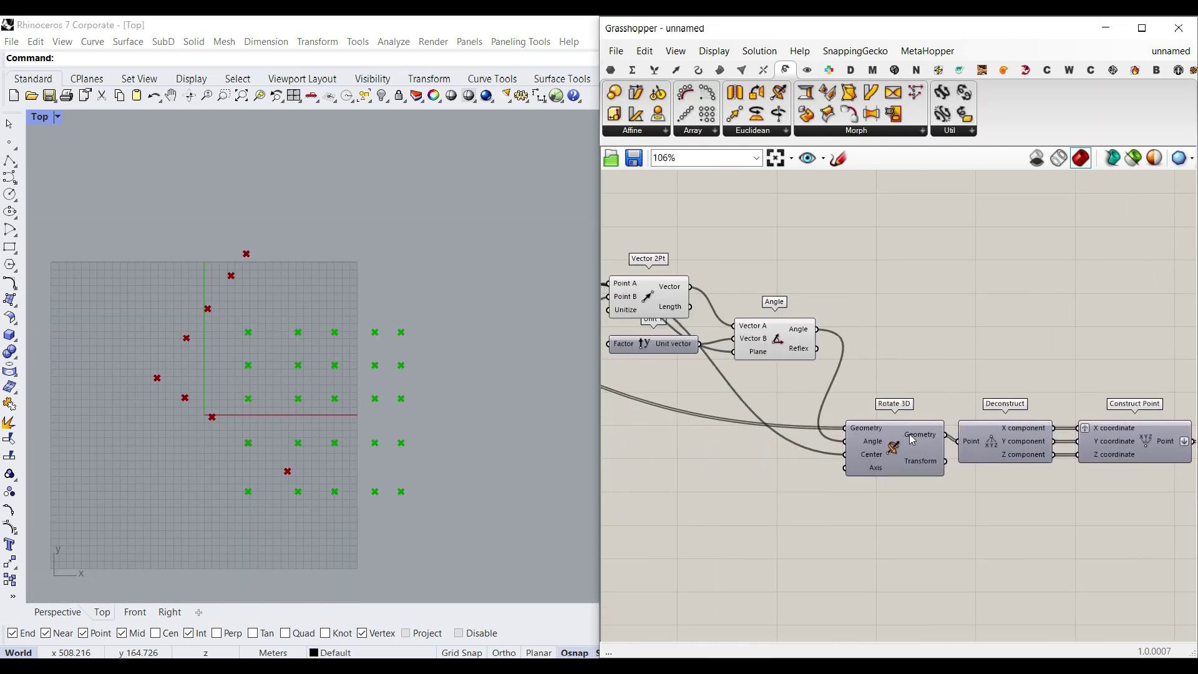
pyautogui.scroll(3, 912, 440)
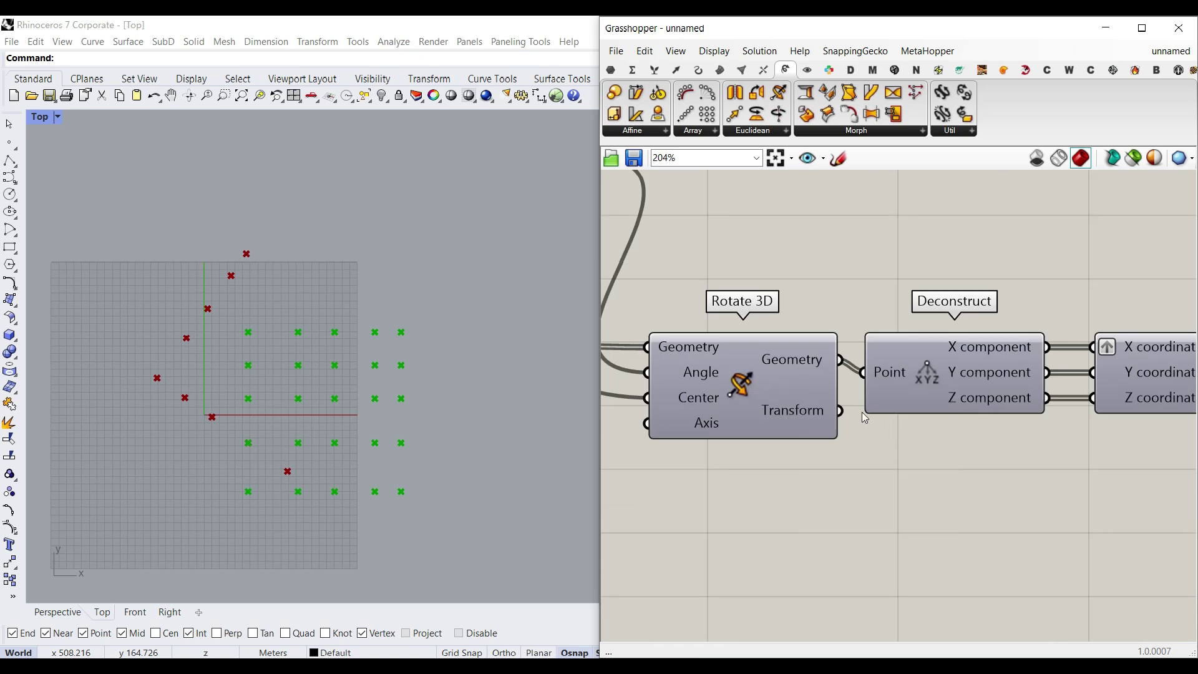
pyautogui.scroll(-1, 870, 414)
pyautogui.moveTo(1048, 408); pyautogui.dragTo(773, 410, button='right')
pyautogui.moveTo(939, 422); pyautogui.dragTo(811, 427, button='right')
pyautogui.scroll(-4, 811, 428)
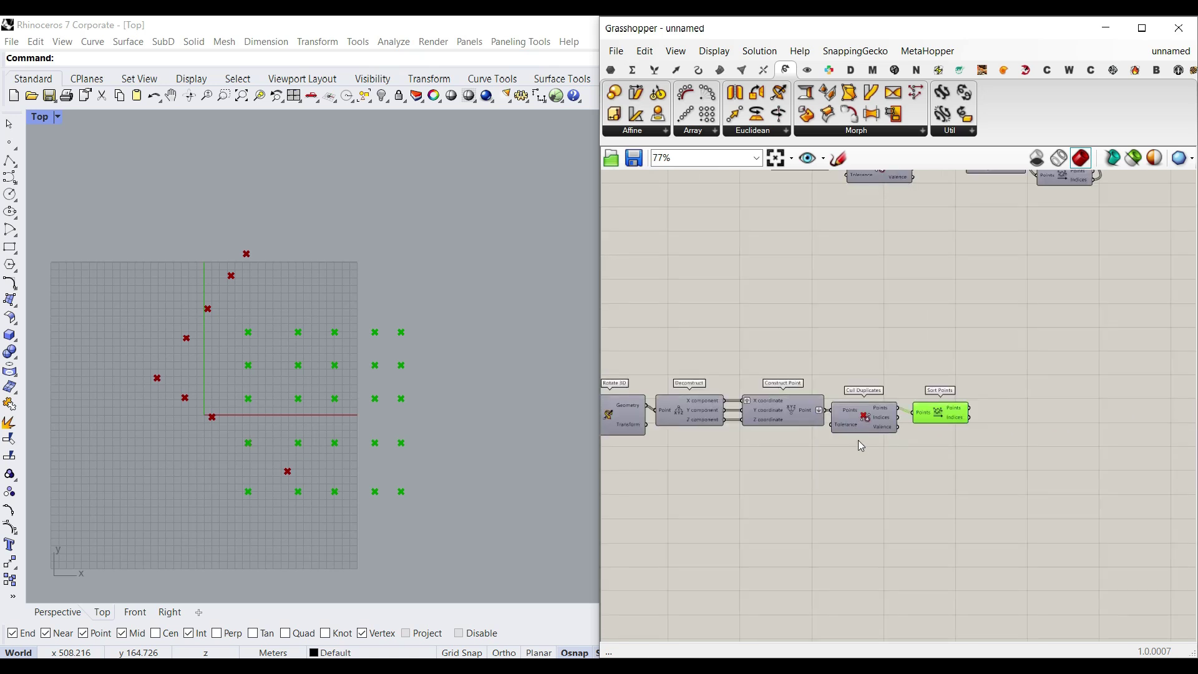
pyautogui.scroll(2, 867, 446)
# Step: Add a Transform component after Sort Points and connect Sort Points' Points output to its Geometry input
pyautogui.click(960, 131)
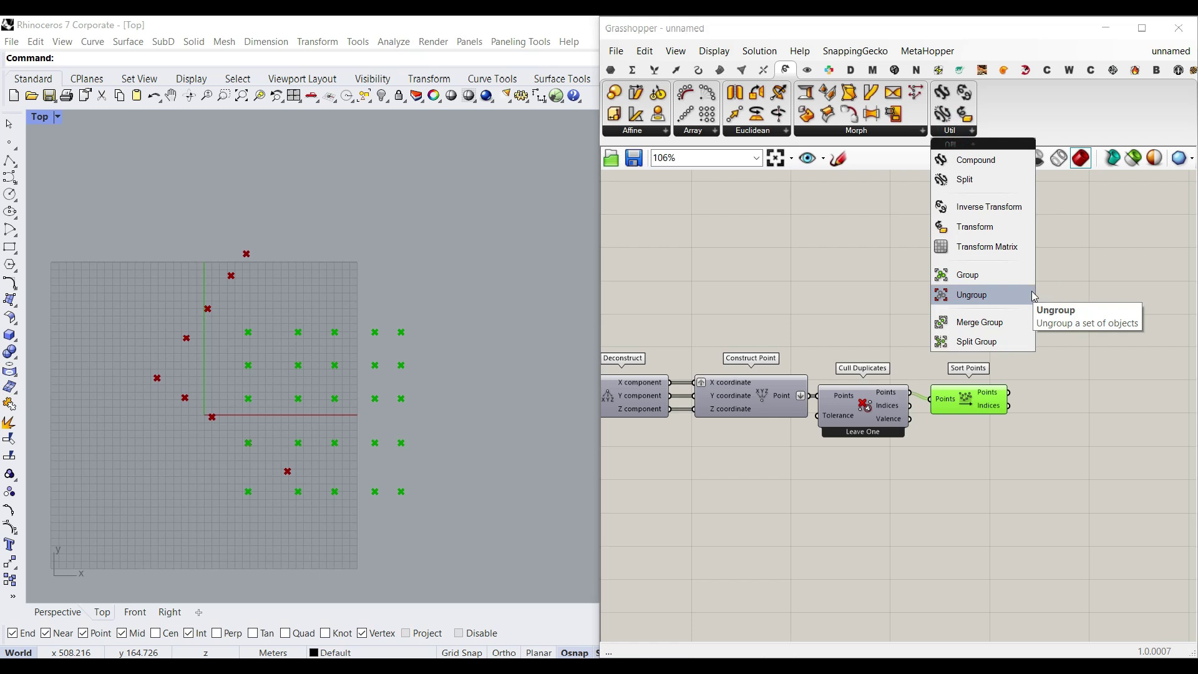
pyautogui.click(984, 234)
pyautogui.click(1030, 354)
pyautogui.scroll(4, 1016, 350)
pyautogui.scroll(-5, 1039, 357)
pyautogui.moveTo(1016, 349); pyautogui.dragTo(1088, 396)
pyautogui.scroll(-4, 1133, 372)
pyautogui.scroll(4, 943, 364)
pyautogui.scroll(-4, 892, 362)
pyautogui.scroll(5, 1079, 380)
pyautogui.scroll(4, 1090, 400)
pyautogui.moveTo(979, 393); pyautogui.dragTo(1064, 401)
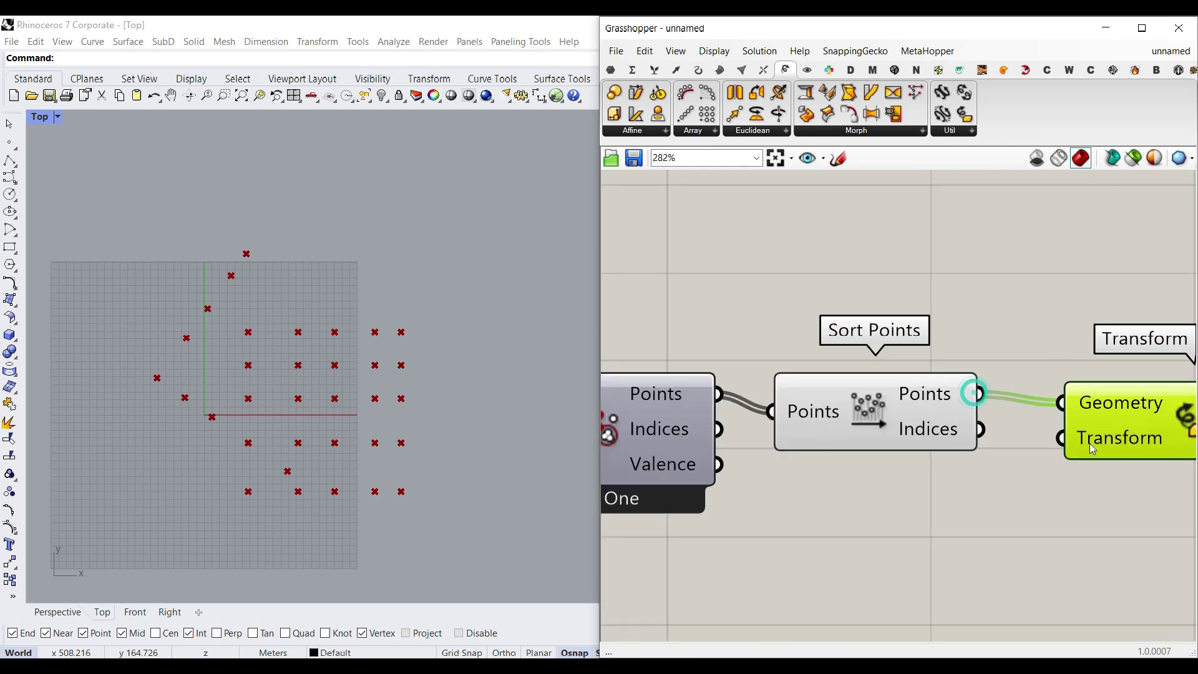
# Step: Move the Transform component above Sort Points and connect Rotate 3D's Transform output to its Transform input
pyautogui.moveTo(1080, 450); pyautogui.dragTo(836, 436, button='right')
pyautogui.moveTo(876, 396); pyautogui.dragTo(866, 246)
pyautogui.moveTo(788, 310); pyautogui.dragTo(944, 372, button='right')
pyautogui.scroll(-4, 944, 373)
pyautogui.moveTo(737, 360); pyautogui.dragTo(1061, 375, button='right')
pyautogui.moveTo(717, 369); pyautogui.dragTo(821, 356, button='right')
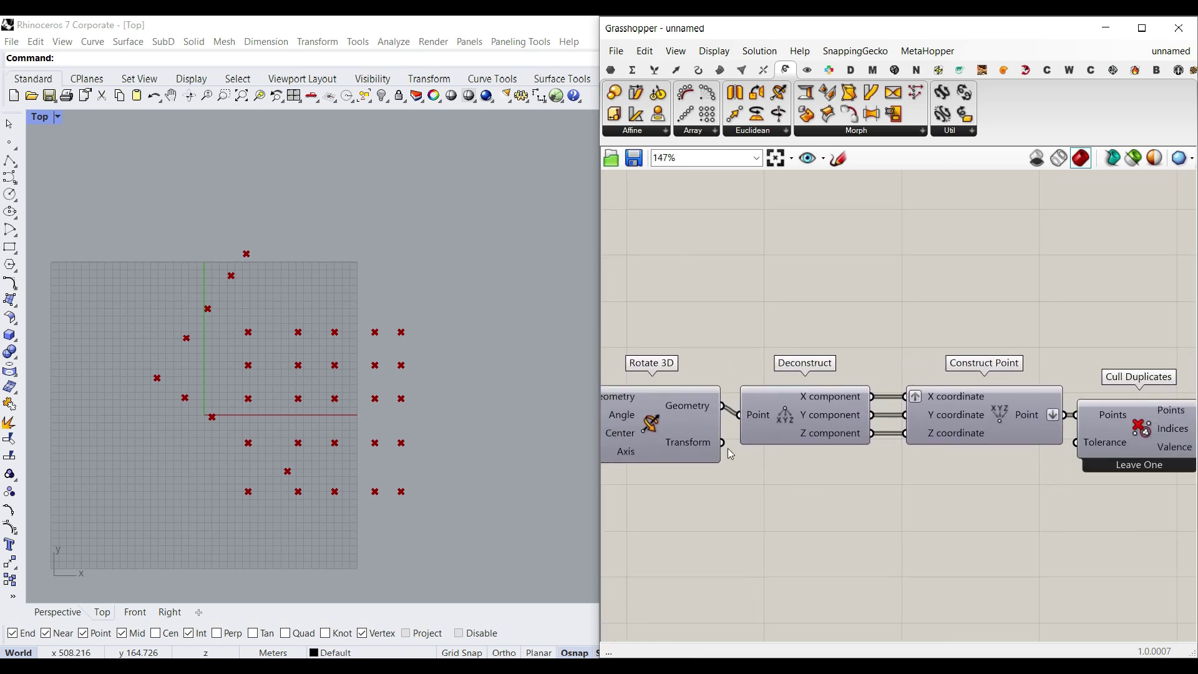
pyautogui.moveTo(730, 471); pyautogui.dragTo(1031, 405)
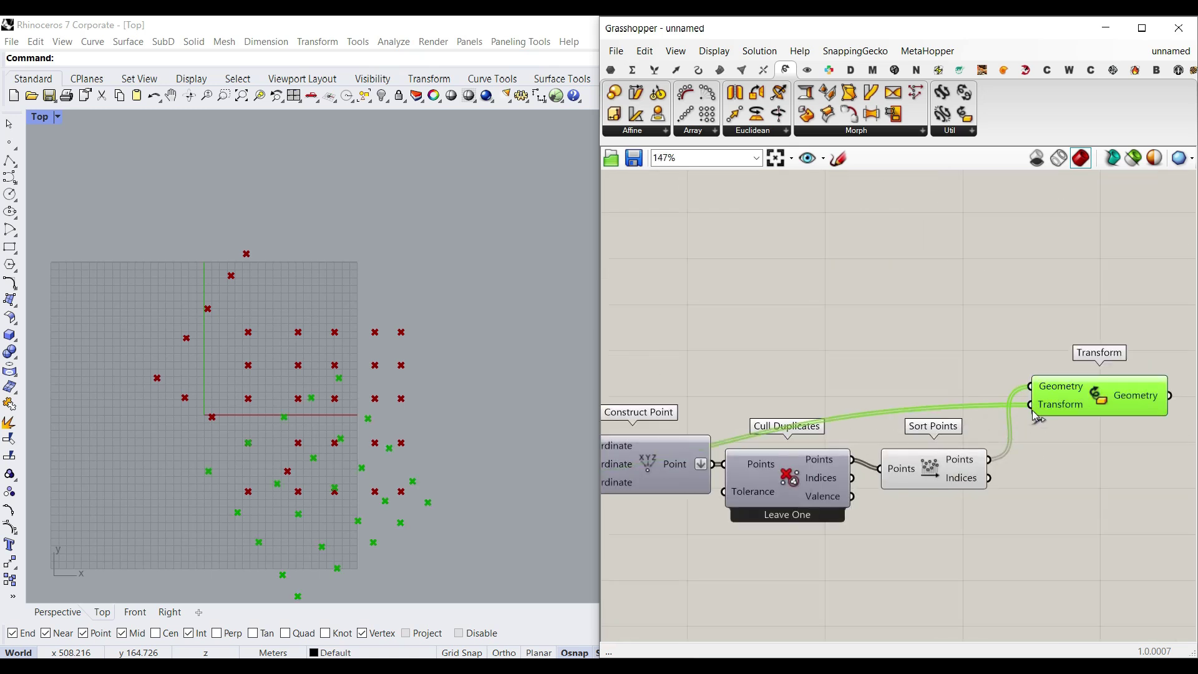
pyautogui.scroll(-1, 355, 407)
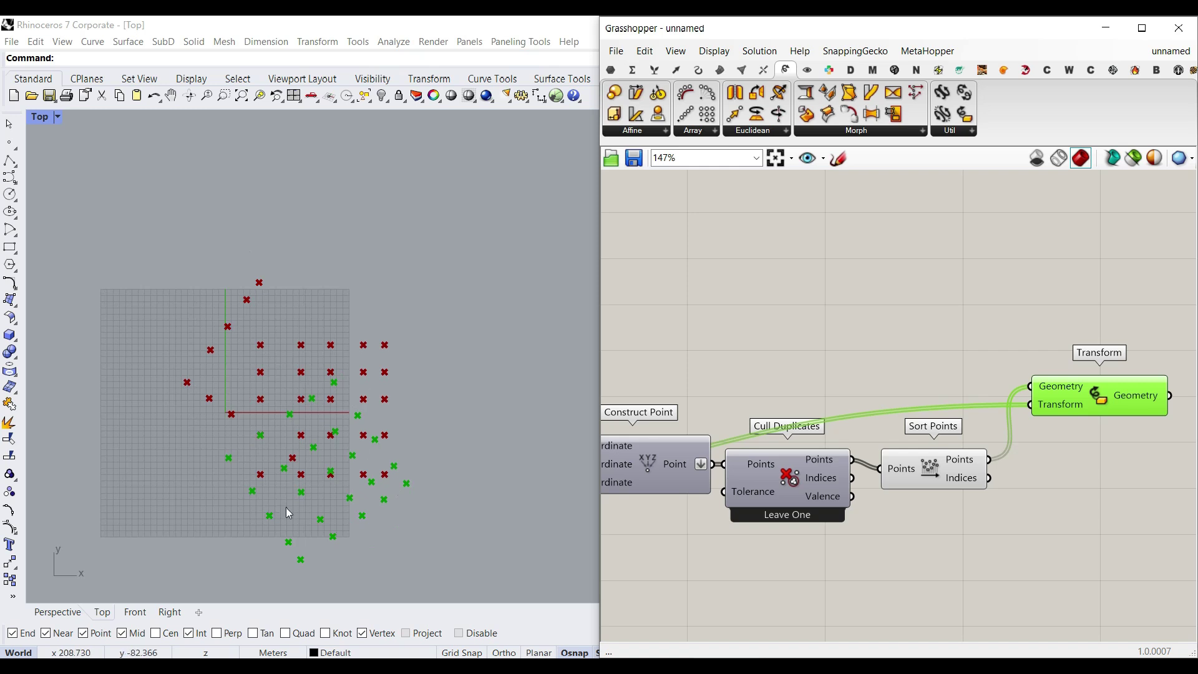
# Step: Add an Inverse Transform component above Cull Duplicates and connect Rotate 3D's Transform output to its input
pyautogui.click(957, 133)
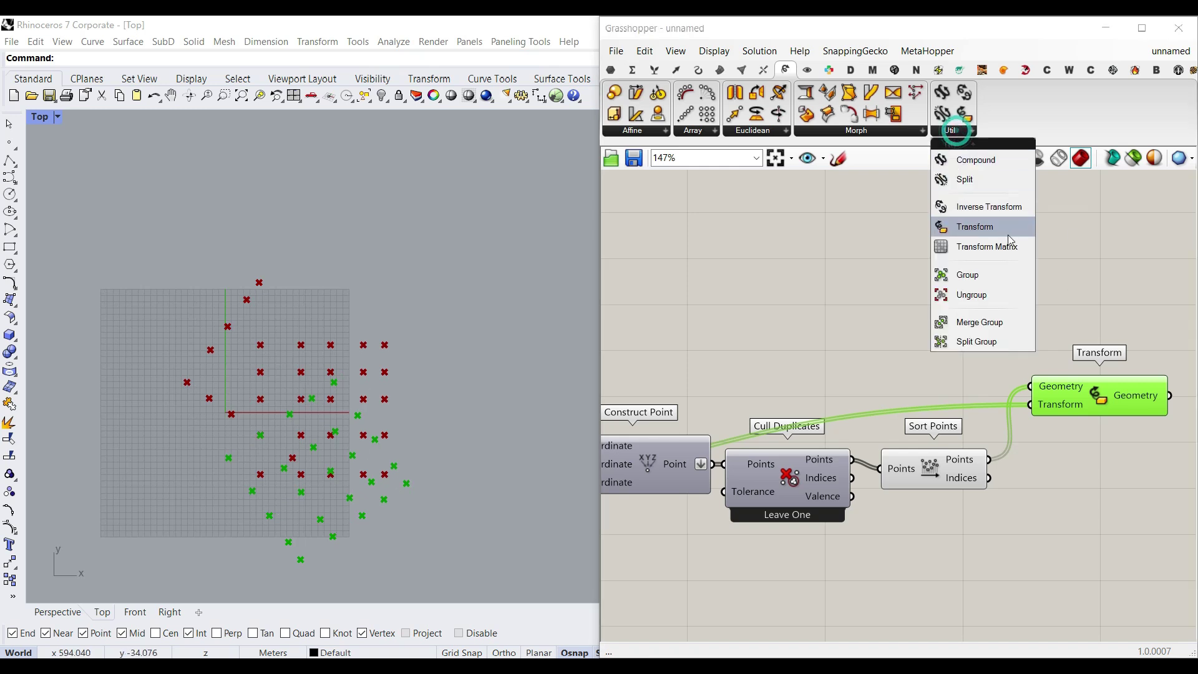
pyautogui.click(994, 209)
pyautogui.click(809, 390)
pyautogui.moveTo(730, 409); pyautogui.dragTo(949, 385, button='right')
pyautogui.scroll(-3, 905, 376)
pyautogui.moveTo(771, 355); pyautogui.dragTo(870, 354, button='right')
pyautogui.moveTo(848, 429); pyautogui.dragTo(774, 433, button='right')
pyautogui.scroll(6, 775, 433)
pyautogui.moveTo(749, 432); pyautogui.dragTo(1014, 367)
# Step: Connect Inverse Transform's output to the Transform component's Transform input, replacing the direct Rotate 3D connection
pyautogui.scroll(-4, 745, 437)
pyautogui.moveTo(1150, 380); pyautogui.dragTo(737, 376, button='right')
pyautogui.moveTo(697, 358); pyautogui.dragTo(864, 353)
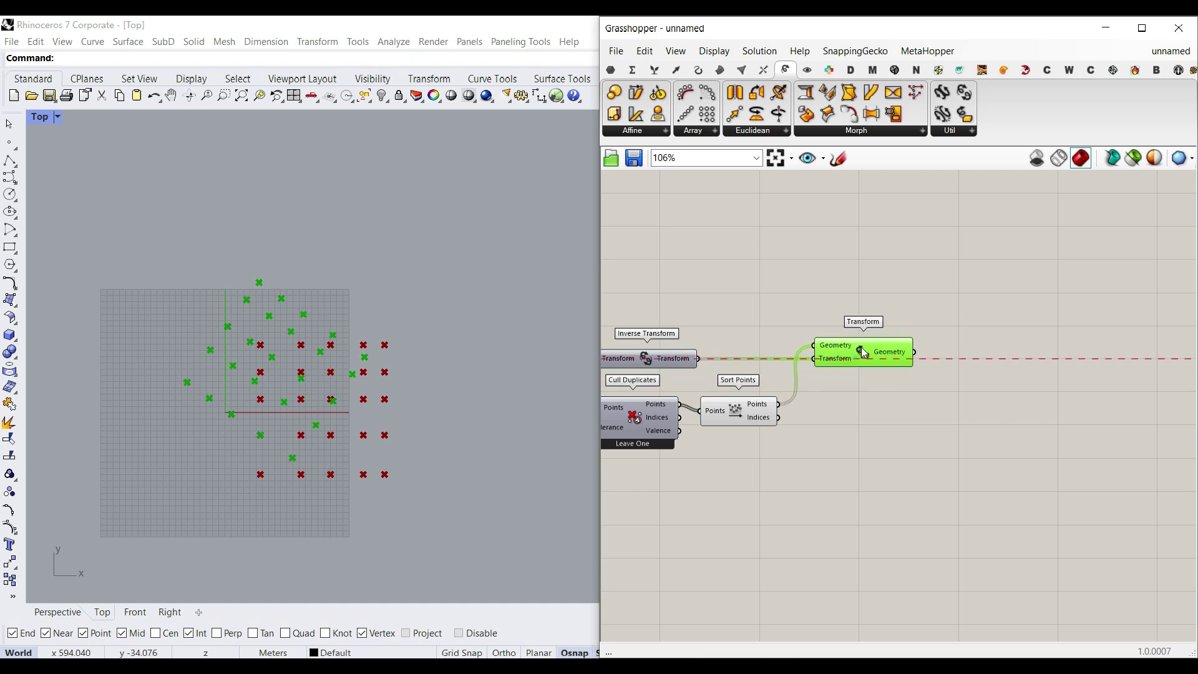
# Step: Turn off the preview of all second-chain components upstream of the Transform component
pyautogui.scroll(-8, 861, 353)
pyautogui.moveTo(951, 448); pyautogui.dragTo(766, 384)
pyautogui.rightClick(883, 377)
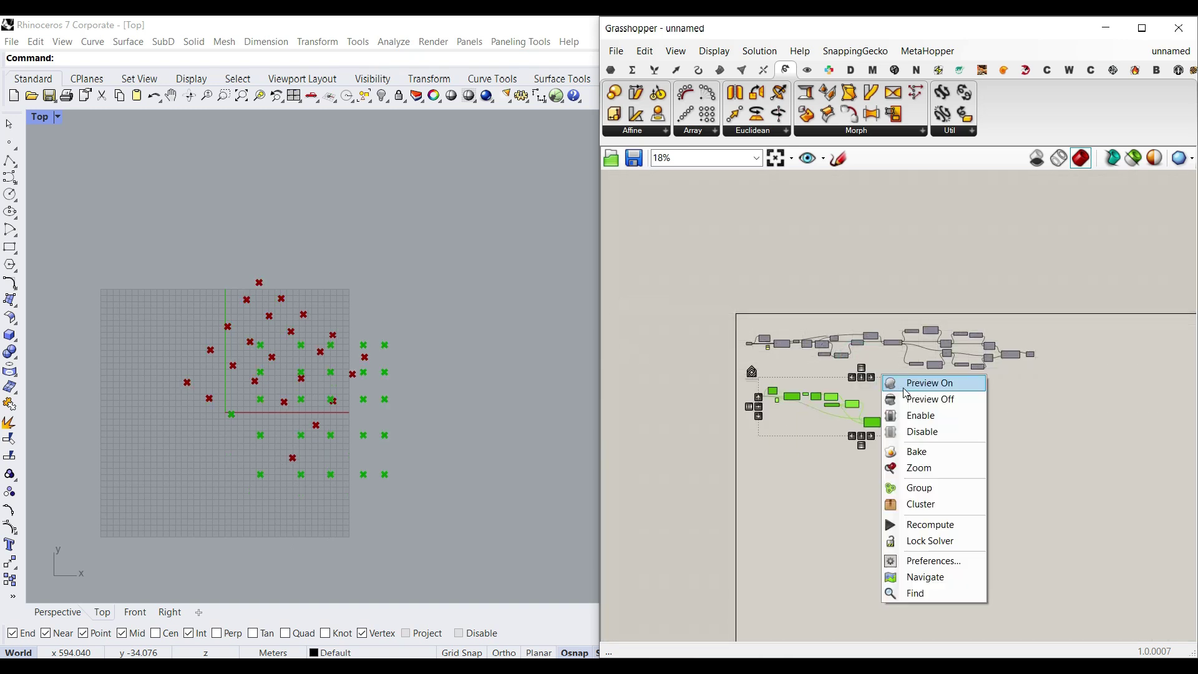
pyautogui.click(906, 399)
pyautogui.scroll(5, 954, 436)
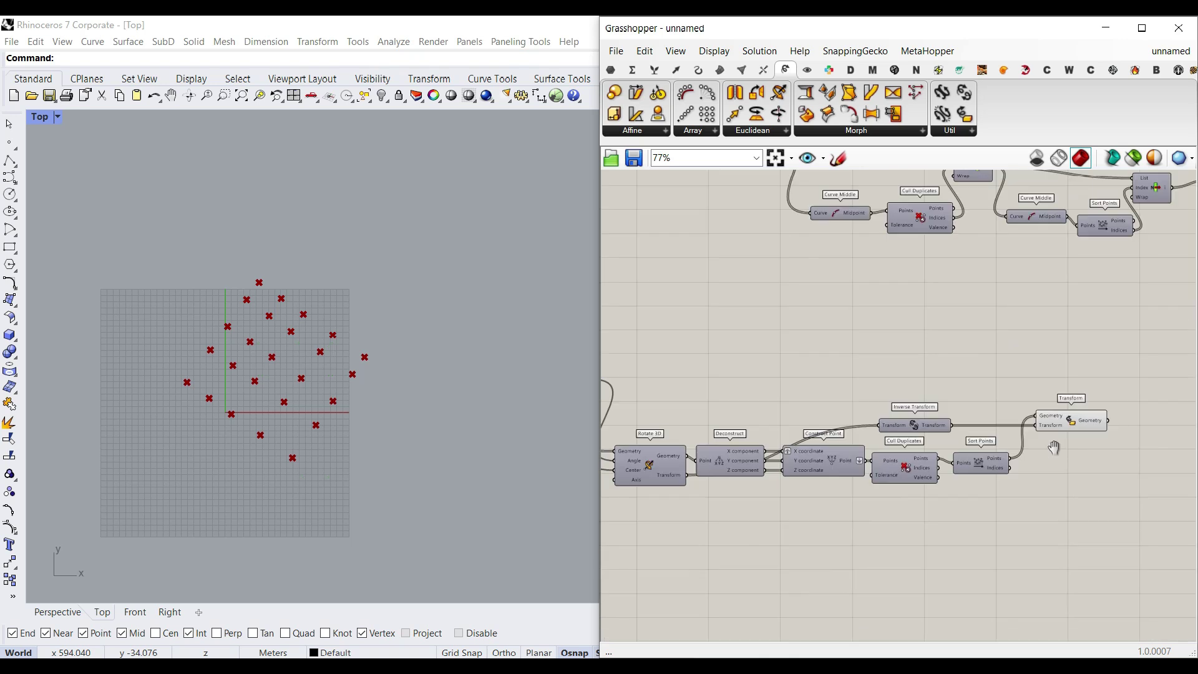
pyautogui.scroll(3, 412, 301)
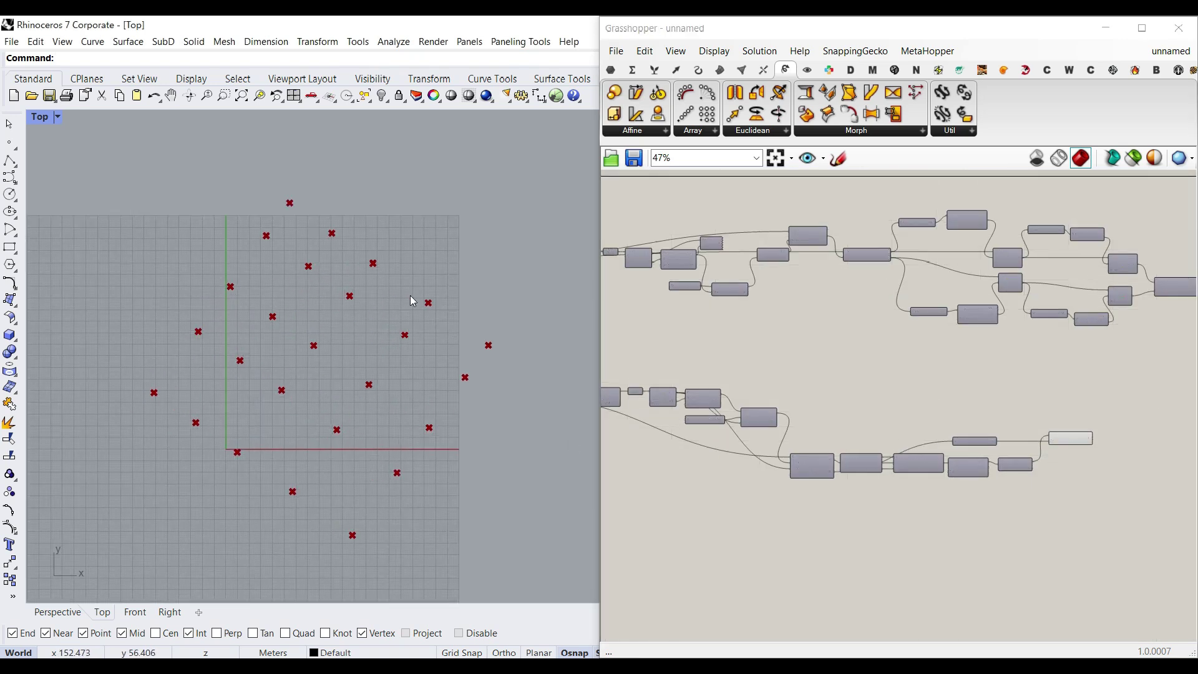
# Step: Number the transformed points with a Point List component on Transform's Geometry output, check the order, and delete the component
pyautogui.moveTo(1085, 439); pyautogui.dragTo(953, 442, button='right')
pyautogui.scroll(4, 955, 443)
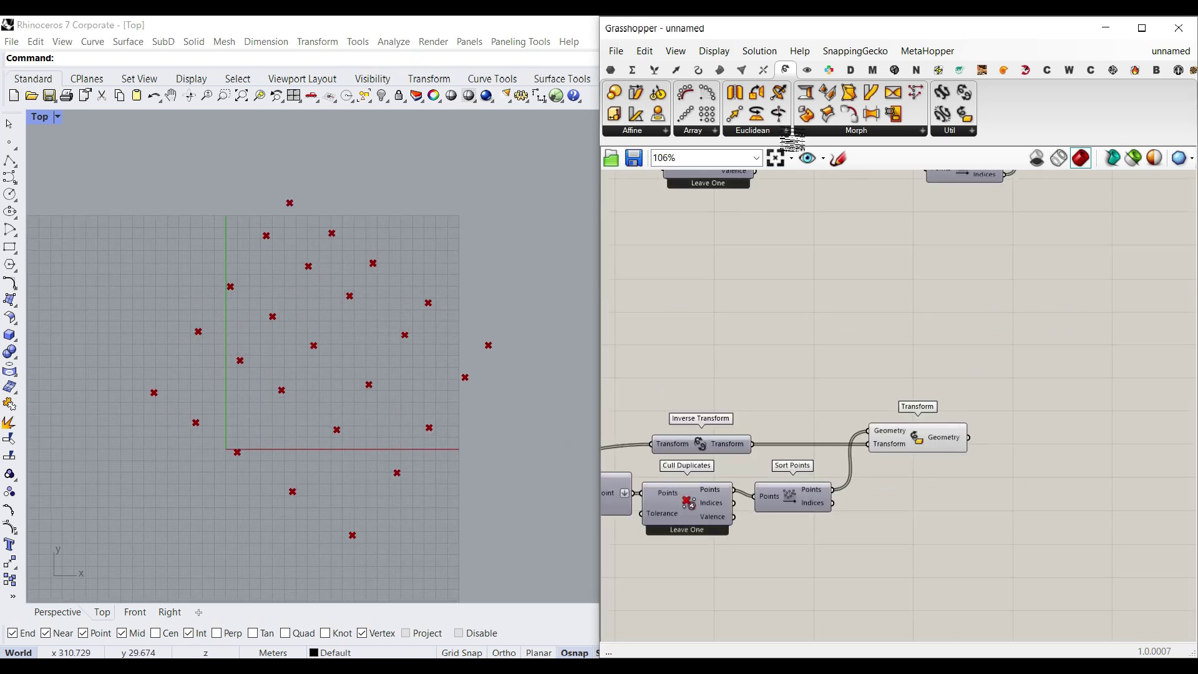
pyautogui.click(807, 69)
pyautogui.moveTo(1122, 93); pyautogui.dragTo(992, 447)
pyautogui.rightClick(1007, 450)
pyautogui.click(1044, 513)
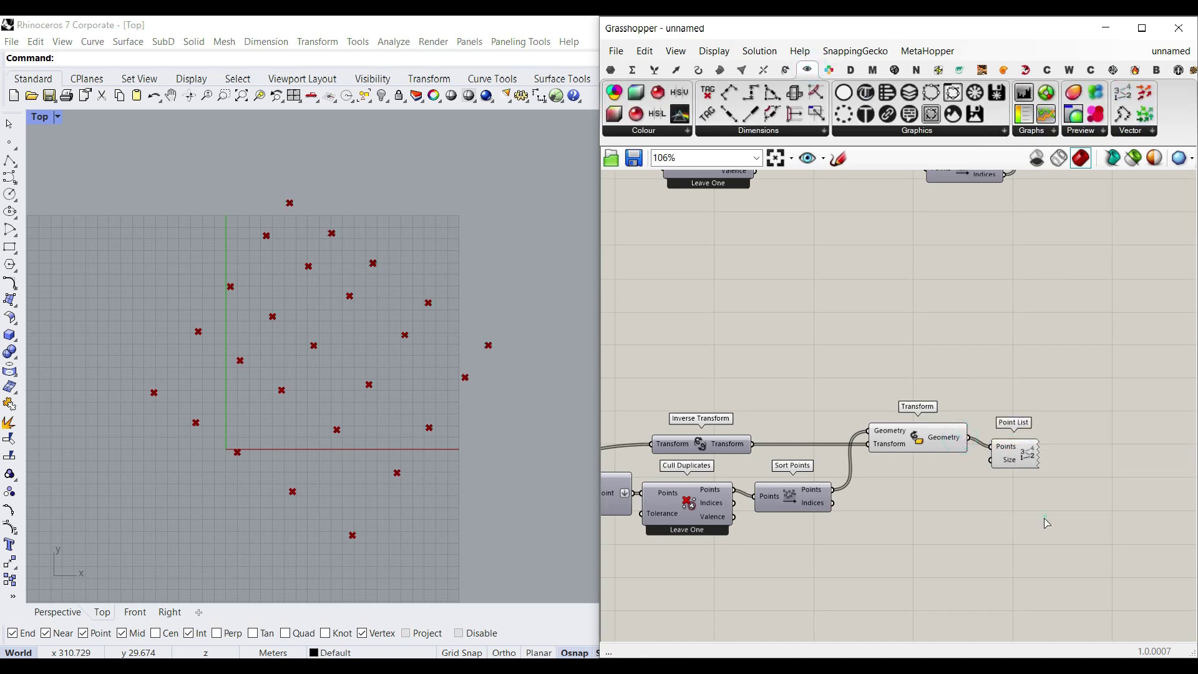
pyautogui.click(1046, 648)
pyautogui.scroll(1, 374, 501)
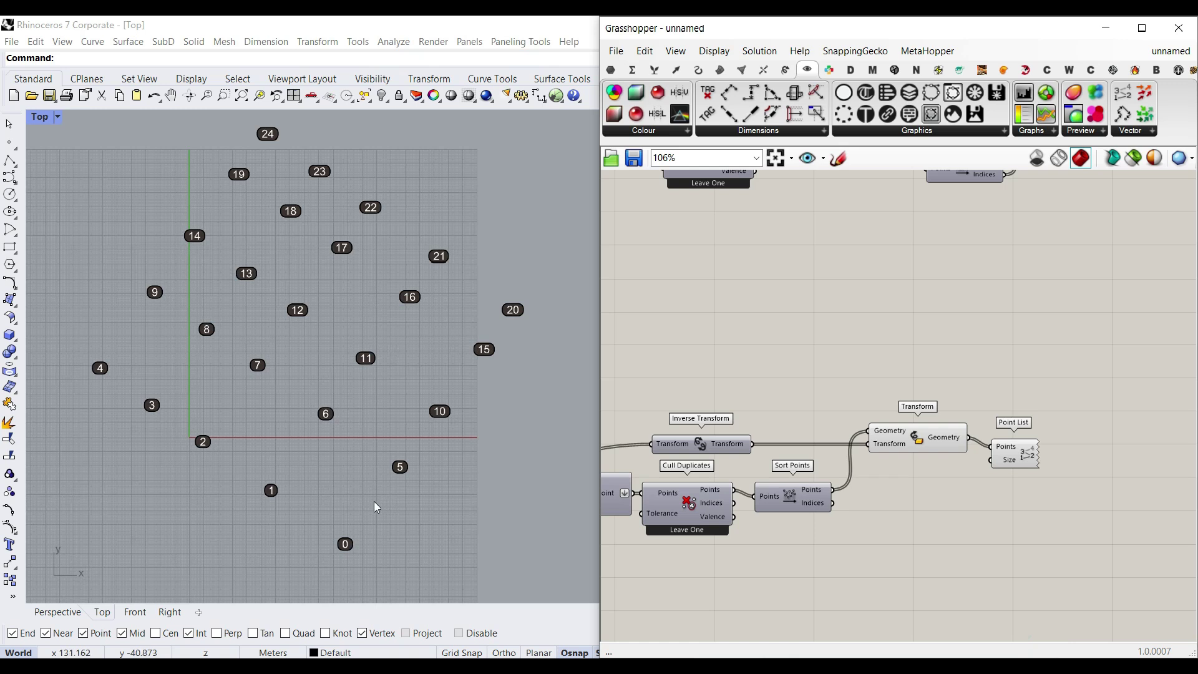
pyautogui.scroll(-1, 429, 392)
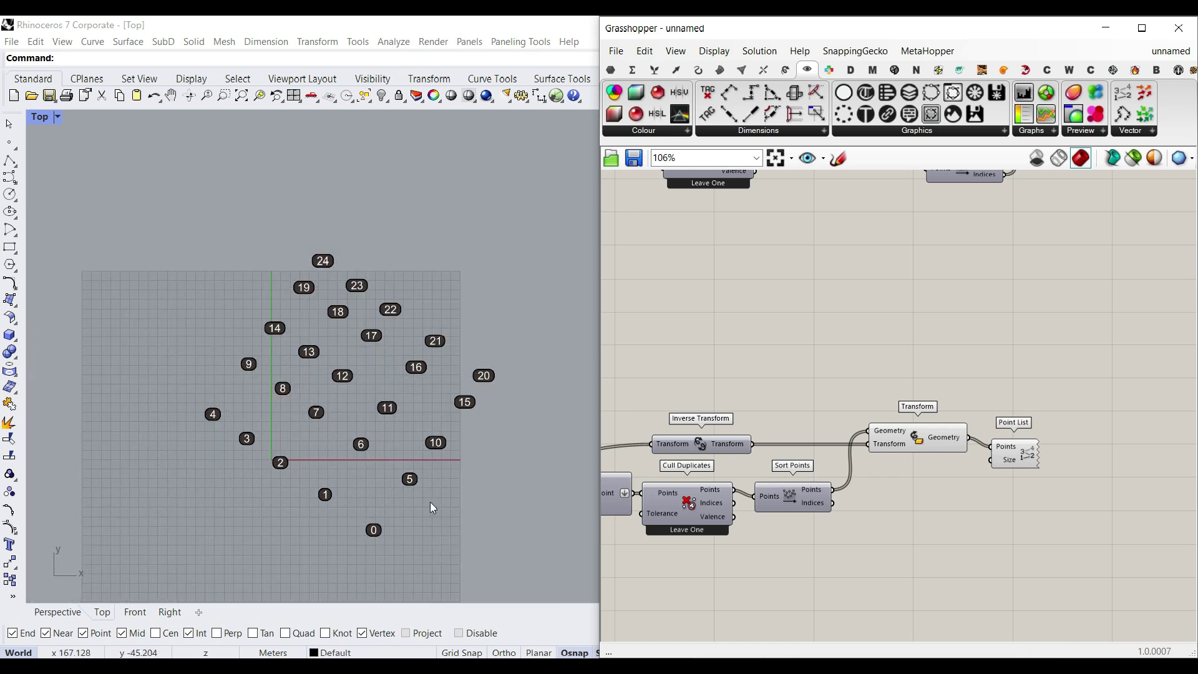
pyautogui.click(1016, 463)
pyautogui.press('Delete')
# Step: Bake the second chain's source Point parameter and delete the baked points in the grid's two lower-right rows
pyautogui.scroll(3, 977, 442)
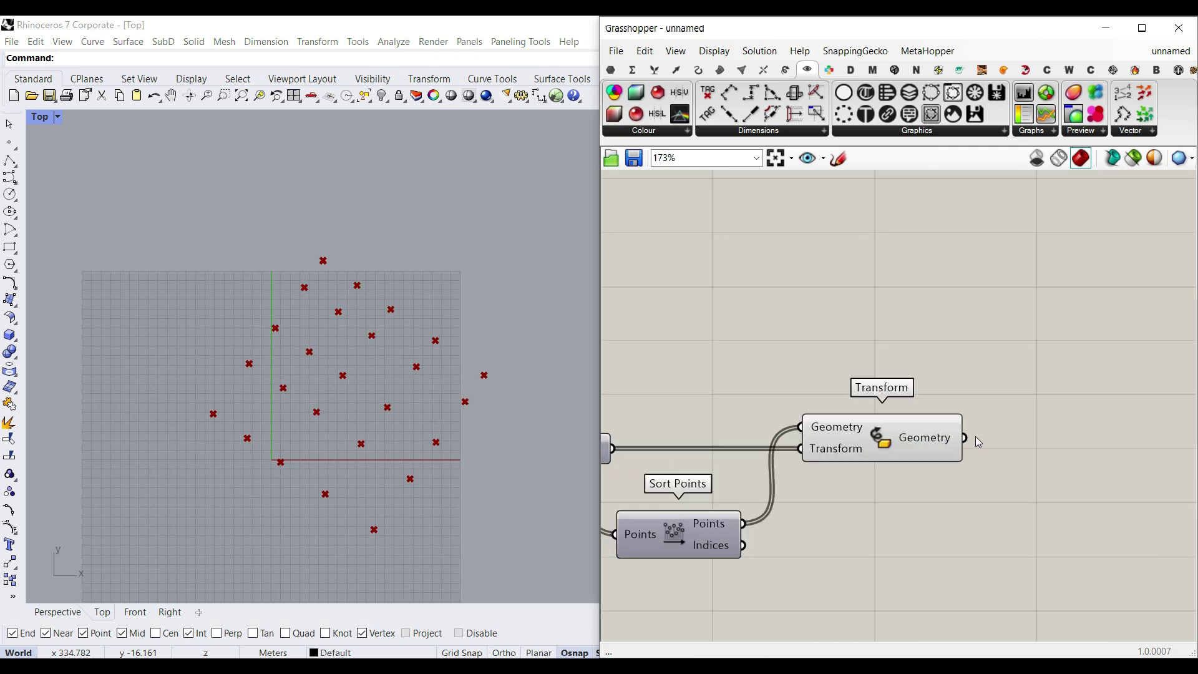
pyautogui.scroll(1, 977, 442)
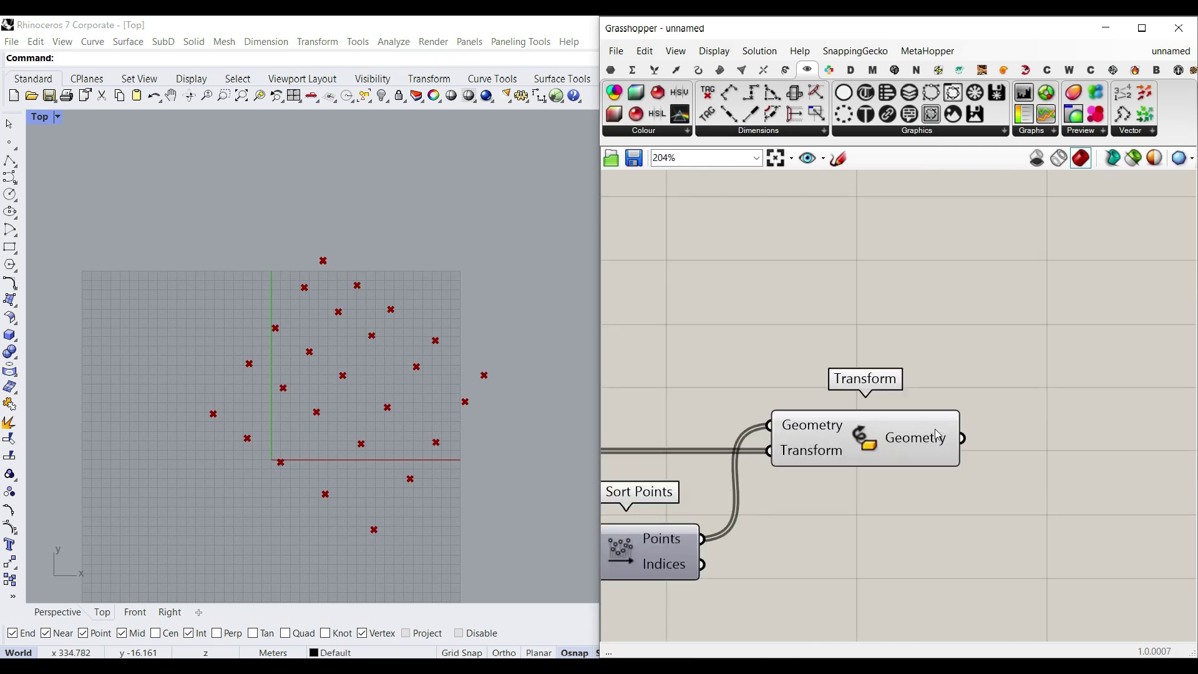
pyautogui.scroll(-5, 773, 382)
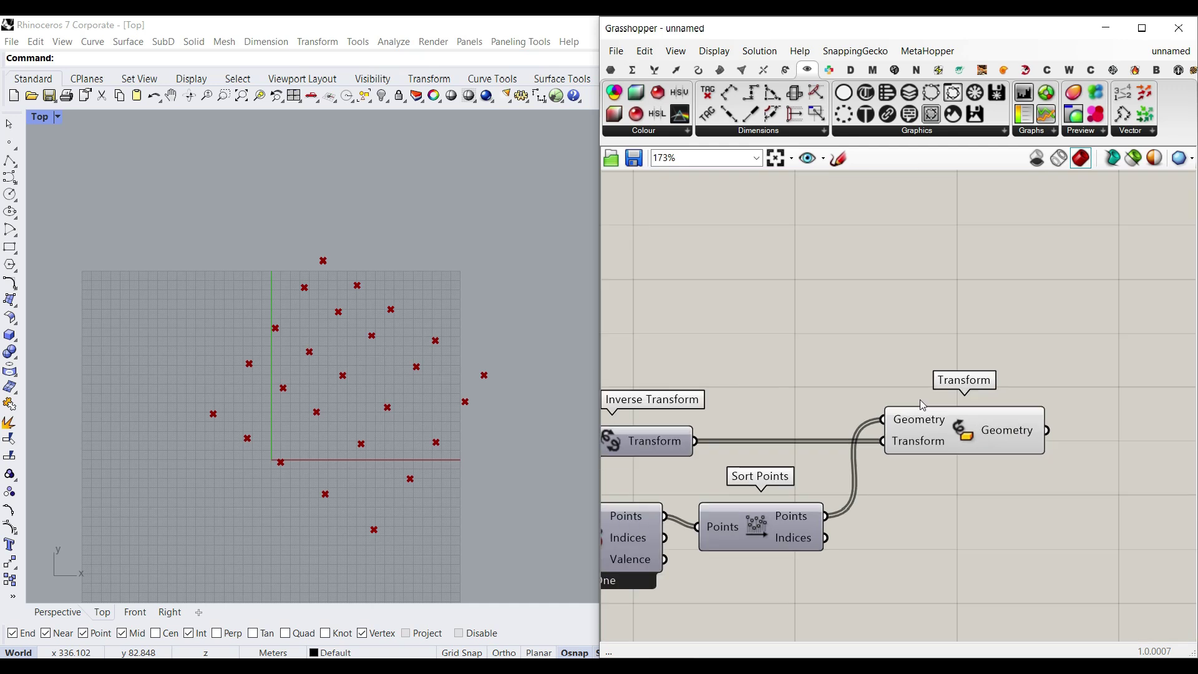
pyautogui.moveTo(680, 374); pyautogui.dragTo(1110, 407, button='right')
pyautogui.rightClick(742, 362)
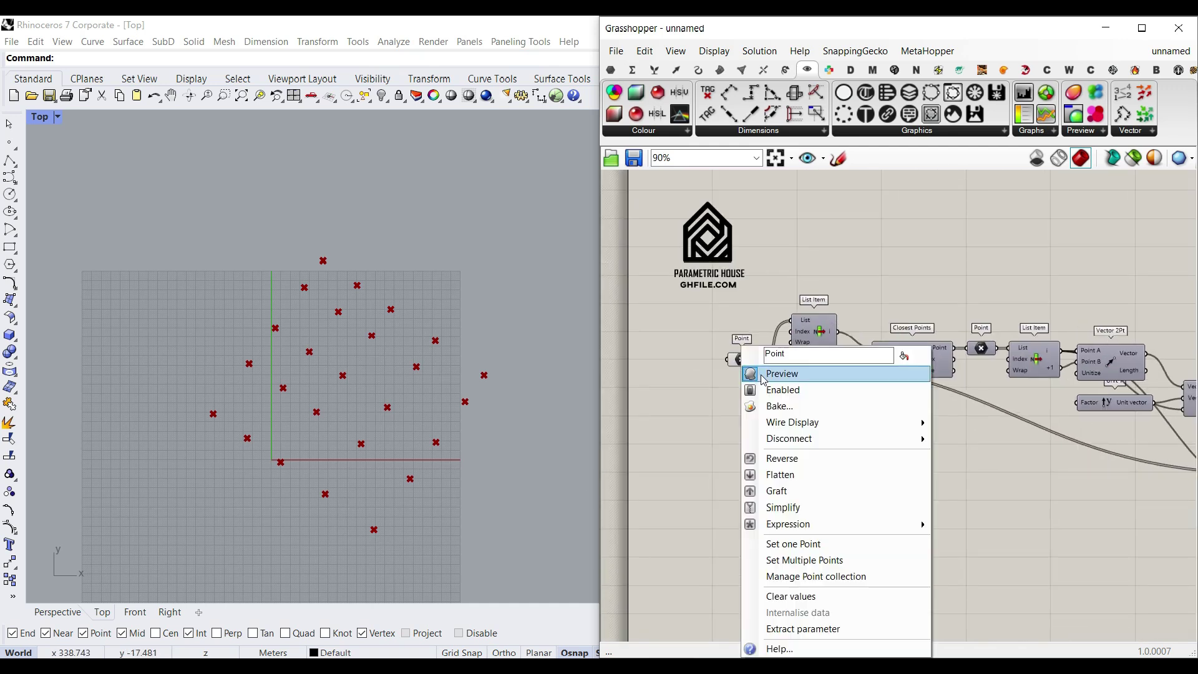
pyautogui.click(777, 404)
pyautogui.click(778, 545)
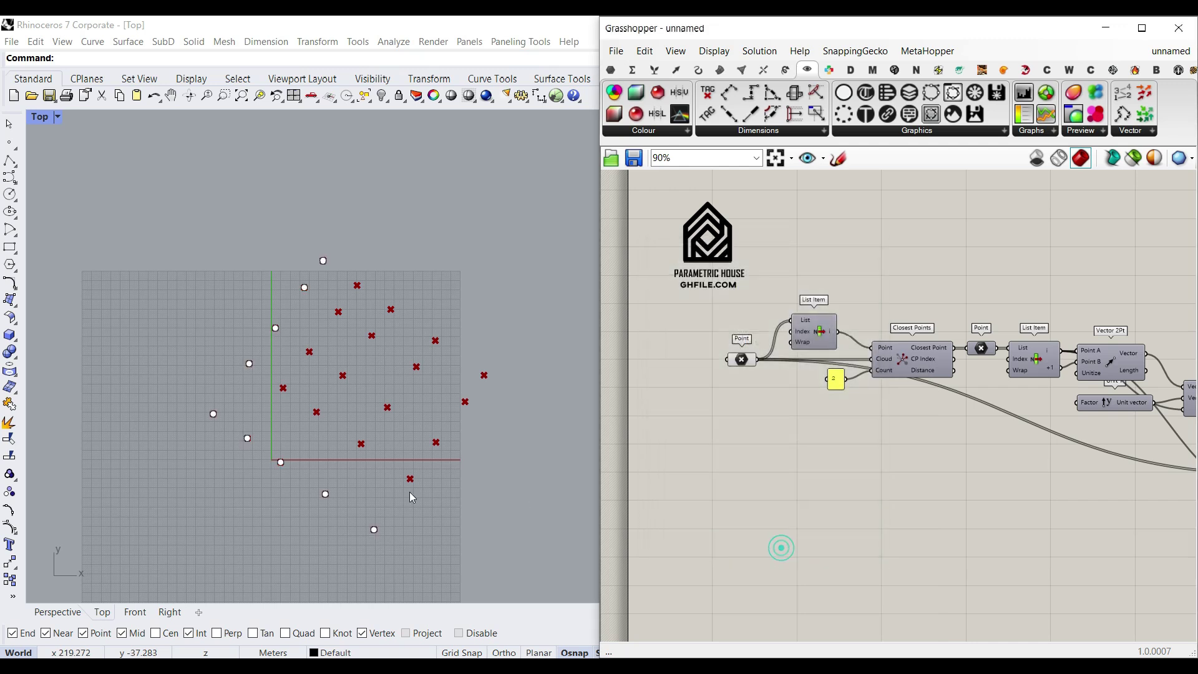
pyautogui.moveTo(413, 479); pyautogui.dragTo(336, 562)
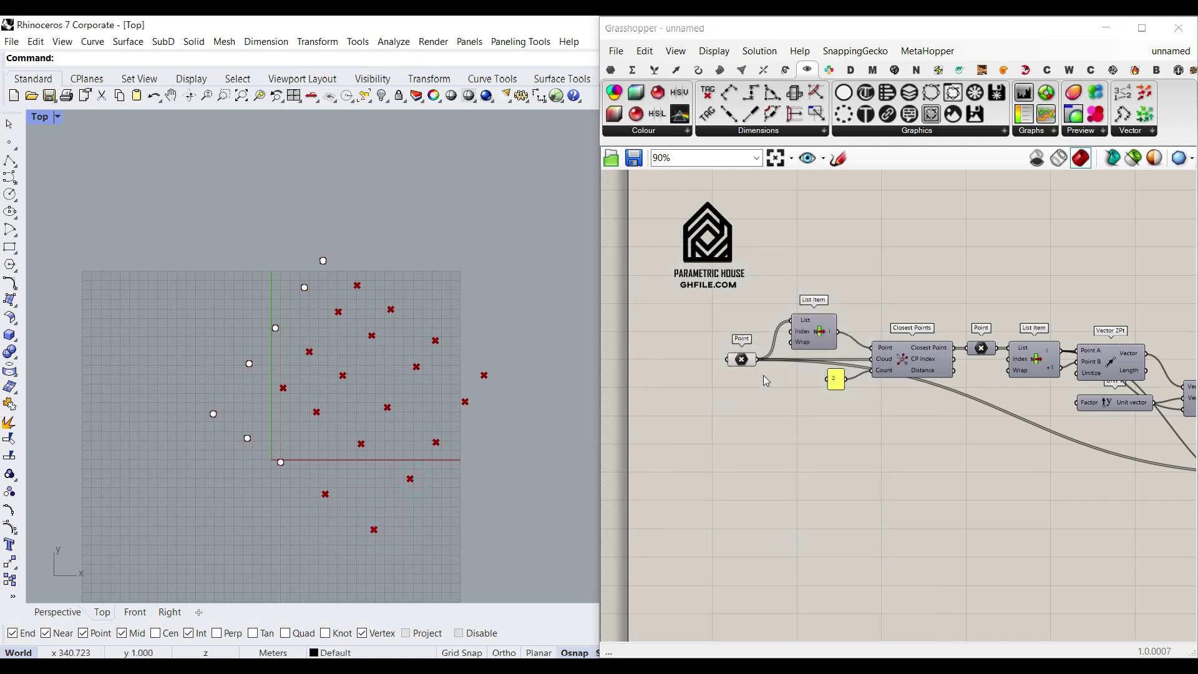
pyautogui.rightClick(742, 360)
pyautogui.click(783, 559)
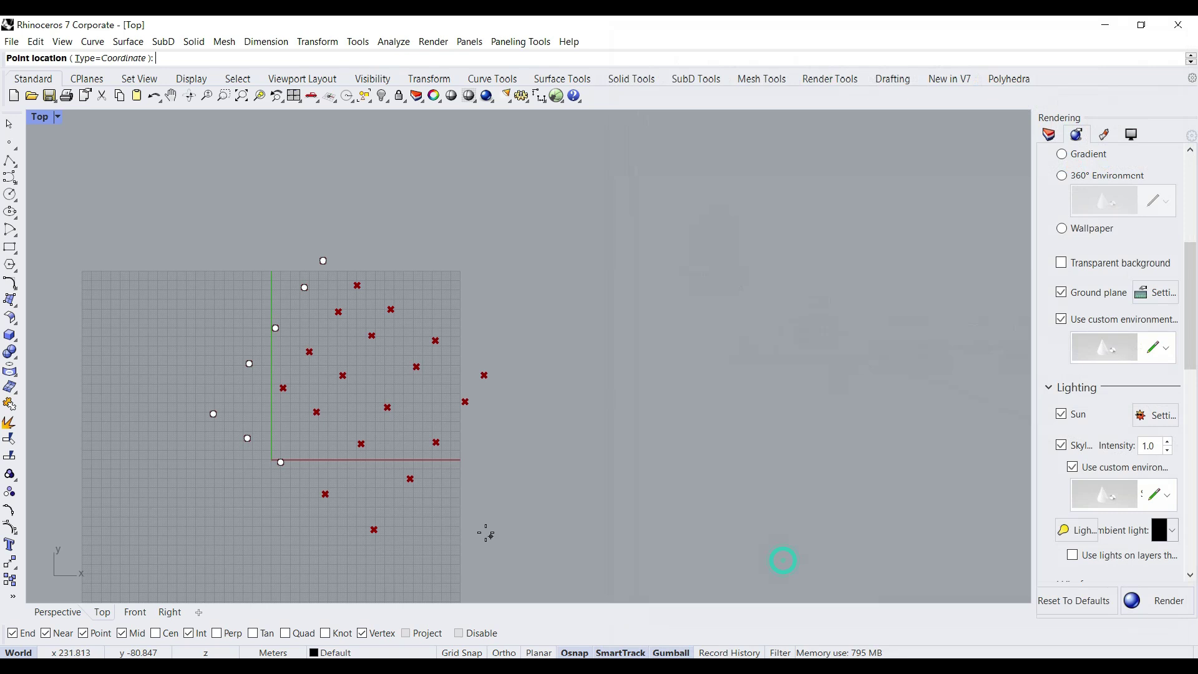
pyautogui.press('Return')
# Step: Assign the remaining baked points to the second chain's source Point parameter as multiple points
pyautogui.rightClick(743, 362)
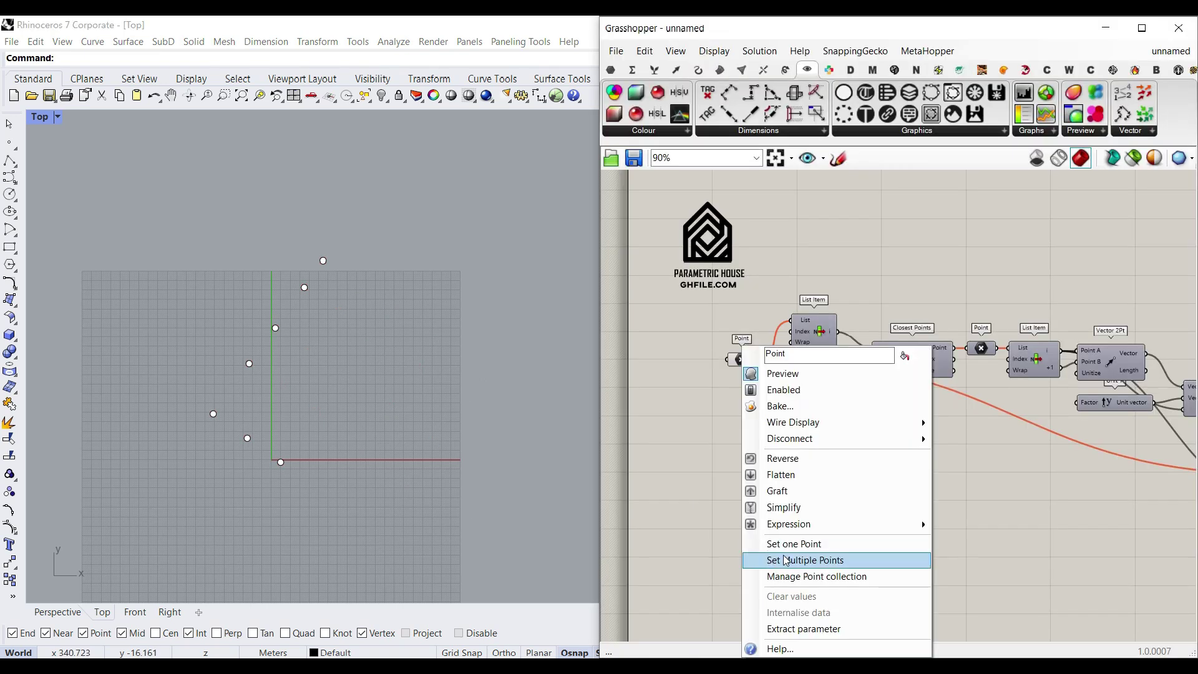
pyautogui.click(783, 559)
pyautogui.moveTo(443, 492); pyautogui.dragTo(187, 237)
pyautogui.press('Return')
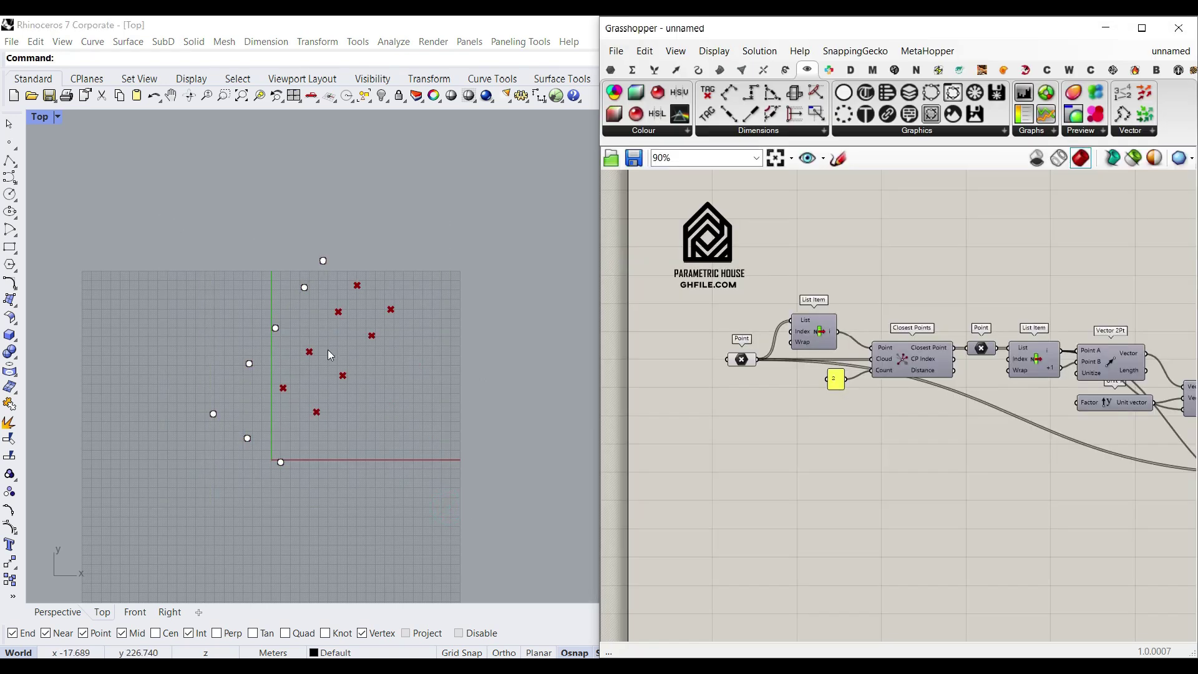
# Step: Internalise the source Point parameter's data and delete the baked points from the Rhino viewport
pyautogui.rightClick(739, 362)
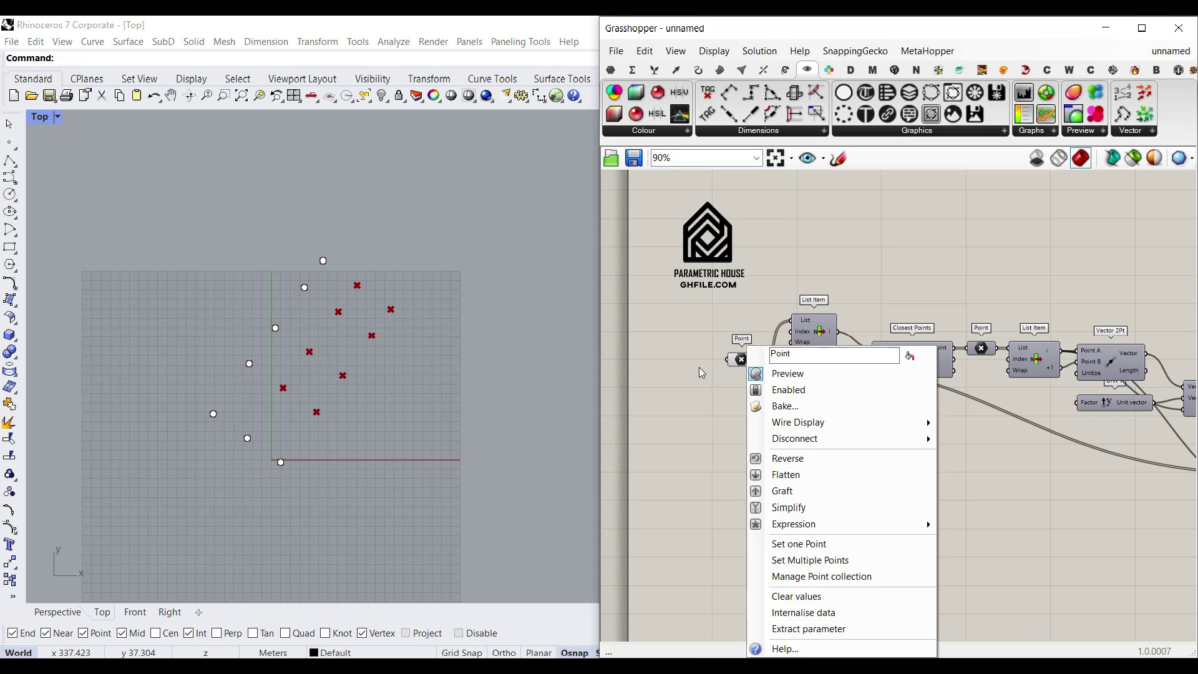
pyautogui.click(799, 606)
pyautogui.moveTo(444, 205); pyautogui.dragTo(216, 492)
pyautogui.press('Delete')
pyautogui.moveTo(335, 305); pyautogui.dragTo(195, 463)
pyautogui.press('Delete')
# Step: Check the reduced grid's point order with a temporary Point List component on Transform's Geometry output, and remove it
pyautogui.scroll(-3, 864, 368)
pyautogui.scroll(4, 874, 461)
pyautogui.scroll(5, 874, 463)
pyautogui.click(875, 463)
pyautogui.click(917, 342)
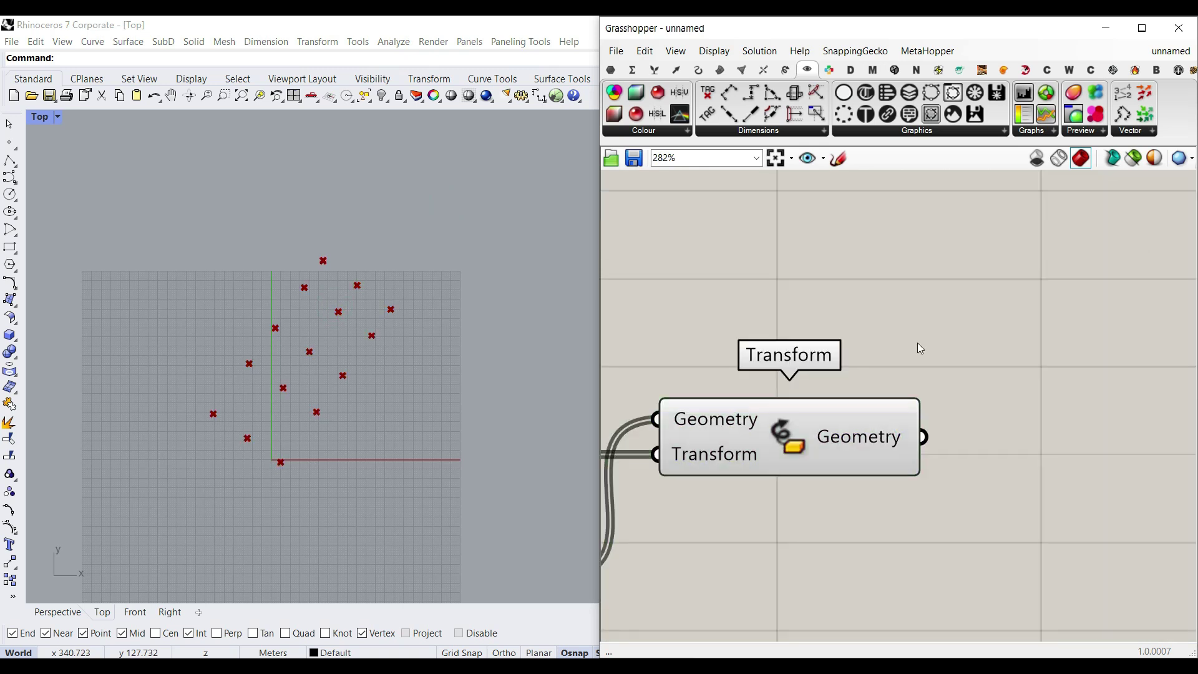
pyautogui.scroll(2, 264, 439)
pyautogui.moveTo(265, 437); pyautogui.dragTo(233, 507, button='right')
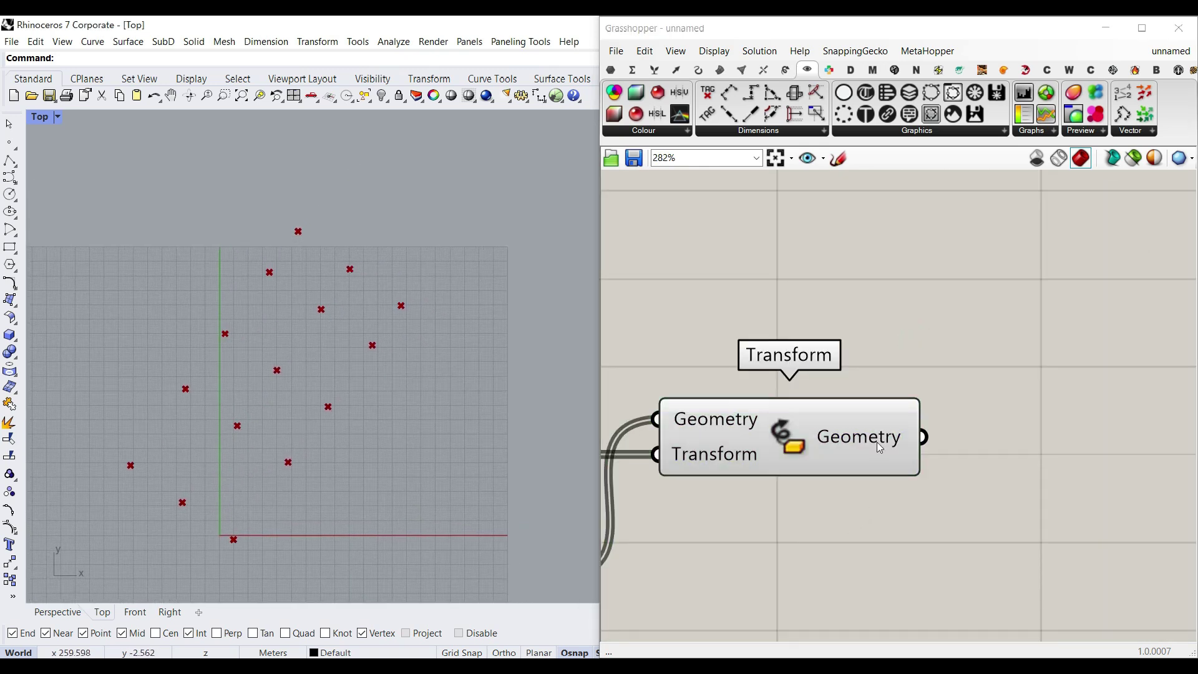
pyautogui.moveTo(1123, 93); pyautogui.dragTo(1016, 518)
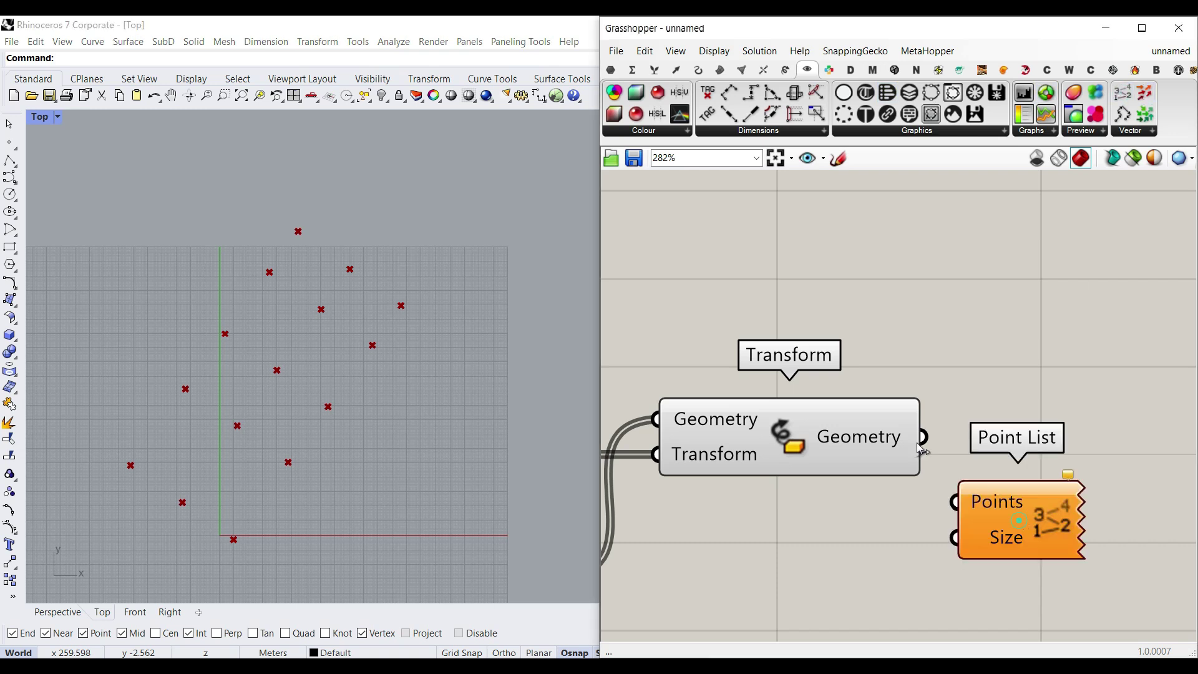
pyautogui.moveTo(923, 437); pyautogui.dragTo(954, 501)
pyautogui.rightClick(1009, 516)
pyautogui.click(1050, 558)
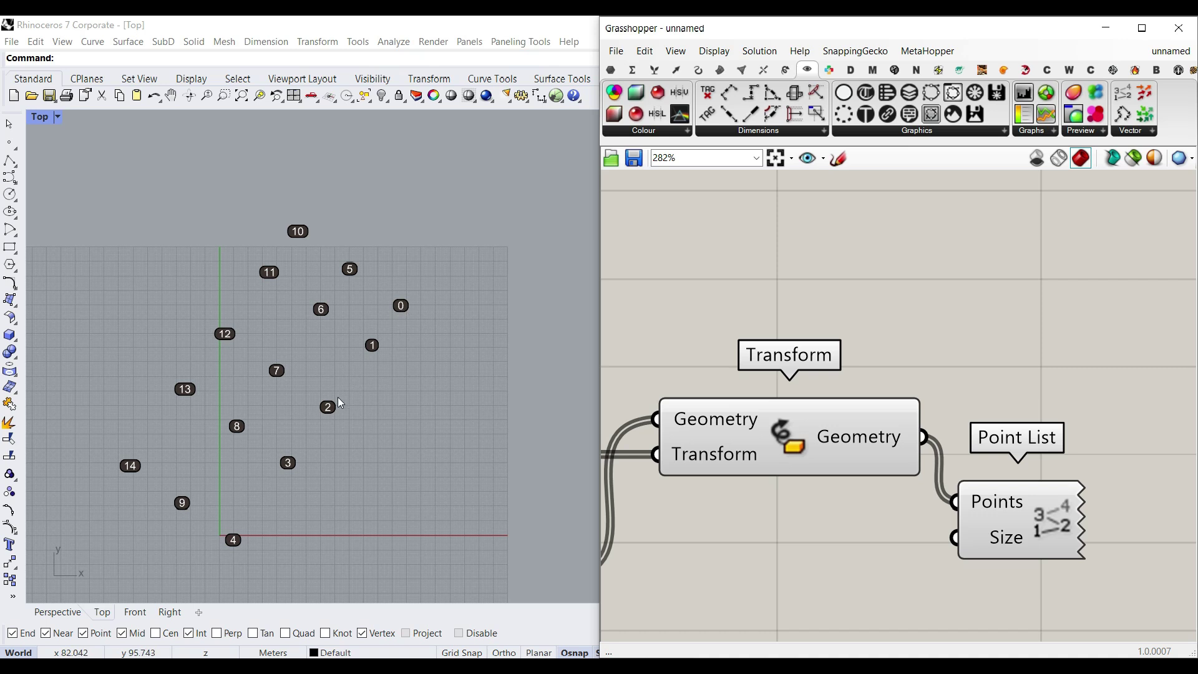
pyautogui.click(432, 416)
pyautogui.click(1022, 506)
pyautogui.press('Delete')
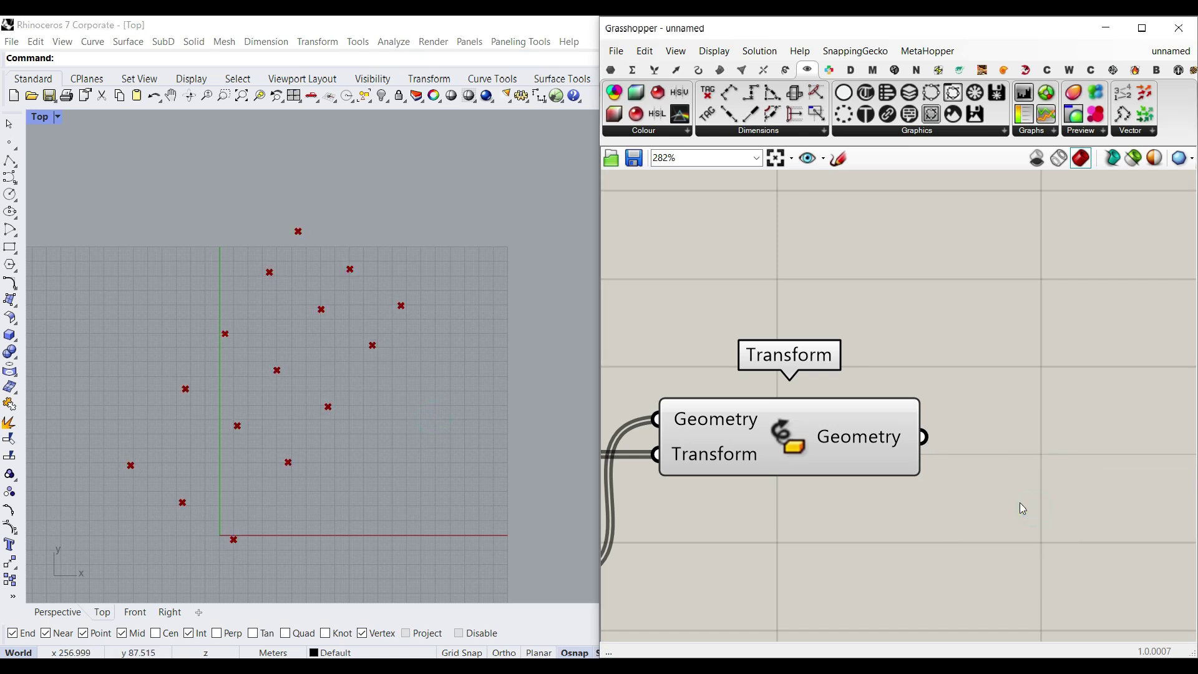
# Step: Add a Partition List component after Transform and connect Transform's Geometry output to its List input
pyautogui.click(655, 69)
pyautogui.click(643, 130)
pyautogui.moveTo(651, 200); pyautogui.dragTo(1046, 523)
pyautogui.moveTo(891, 433)
pyautogui.mouseDown()
pyautogui.moveTo(894, 448)
pyautogui.moveTo(878, 434)
pyautogui.mouseUp()
pyautogui.moveTo(904, 444); pyautogui.dragTo(955, 539)
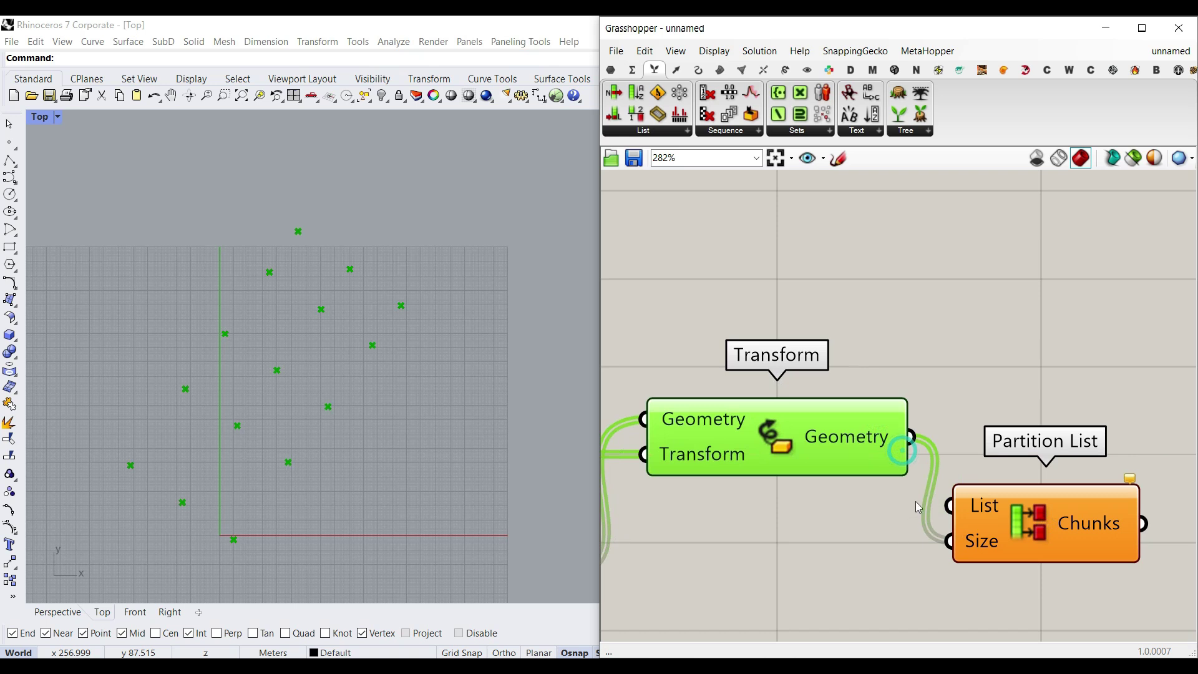
pyautogui.hotkey('ctrl', 'z')
pyautogui.moveTo(908, 437); pyautogui.dragTo(952, 503)
pyautogui.moveTo(898, 526); pyautogui.dragTo(942, 473, button='right')
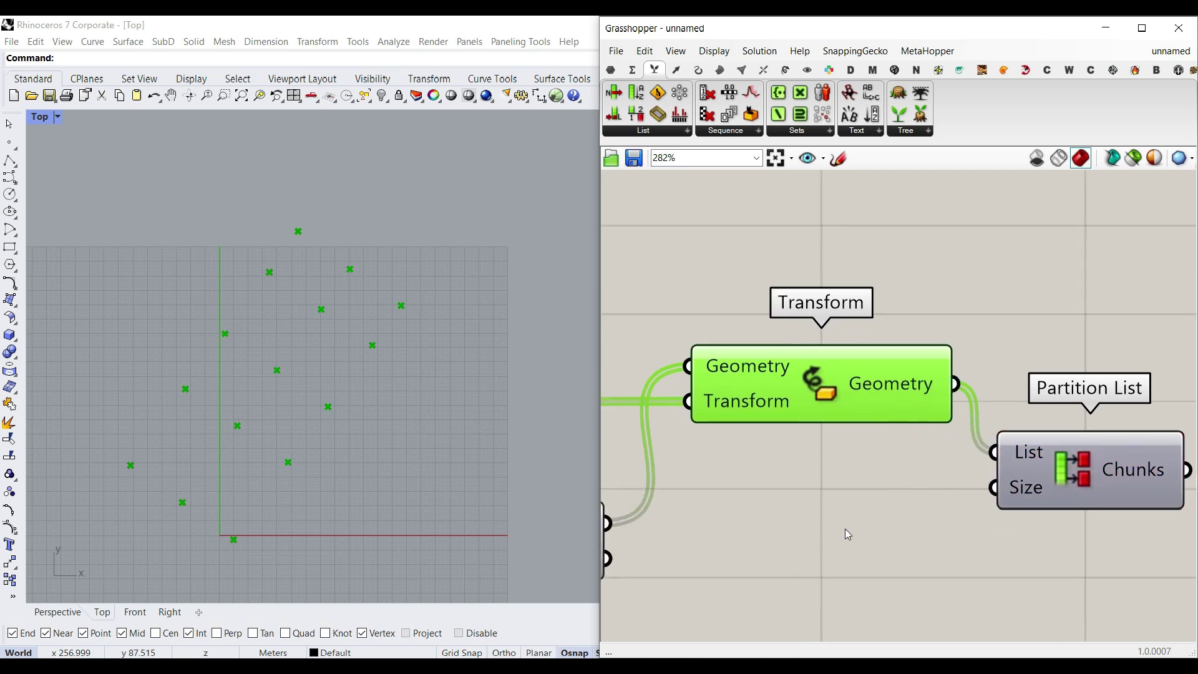
pyautogui.scroll(-10, 914, 535)
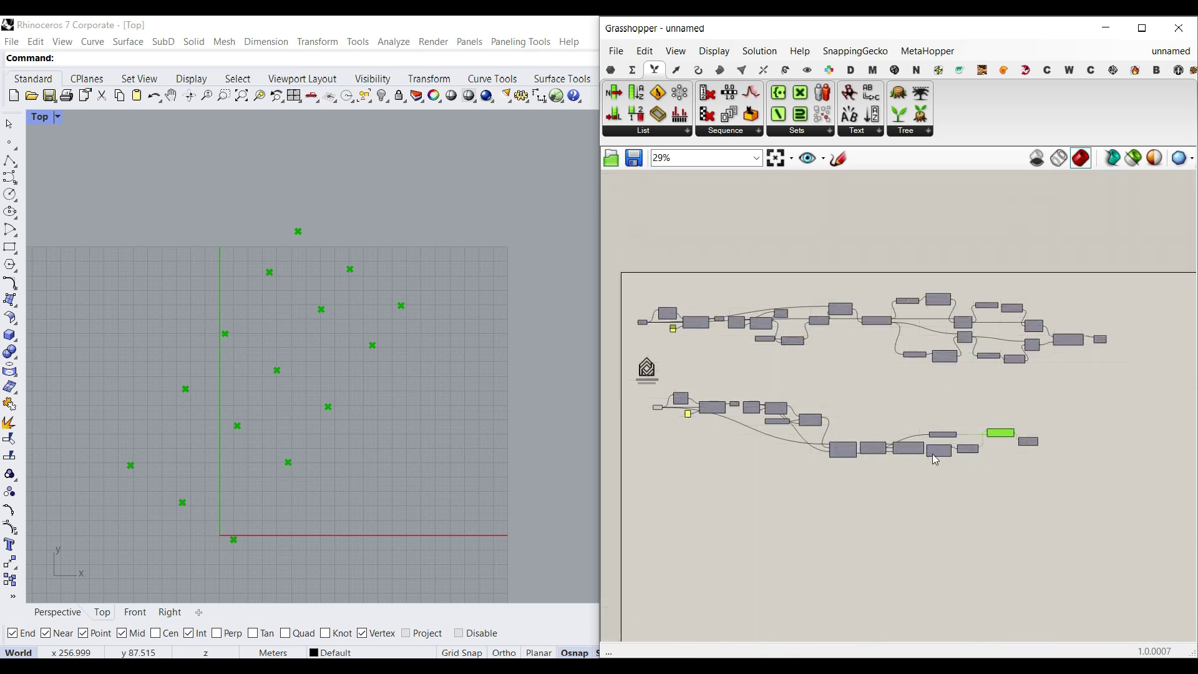
# Step: Check the number of source points with a temporary List Length component on the second chain's Point parameter, and remove it
pyautogui.scroll(5, 661, 413)
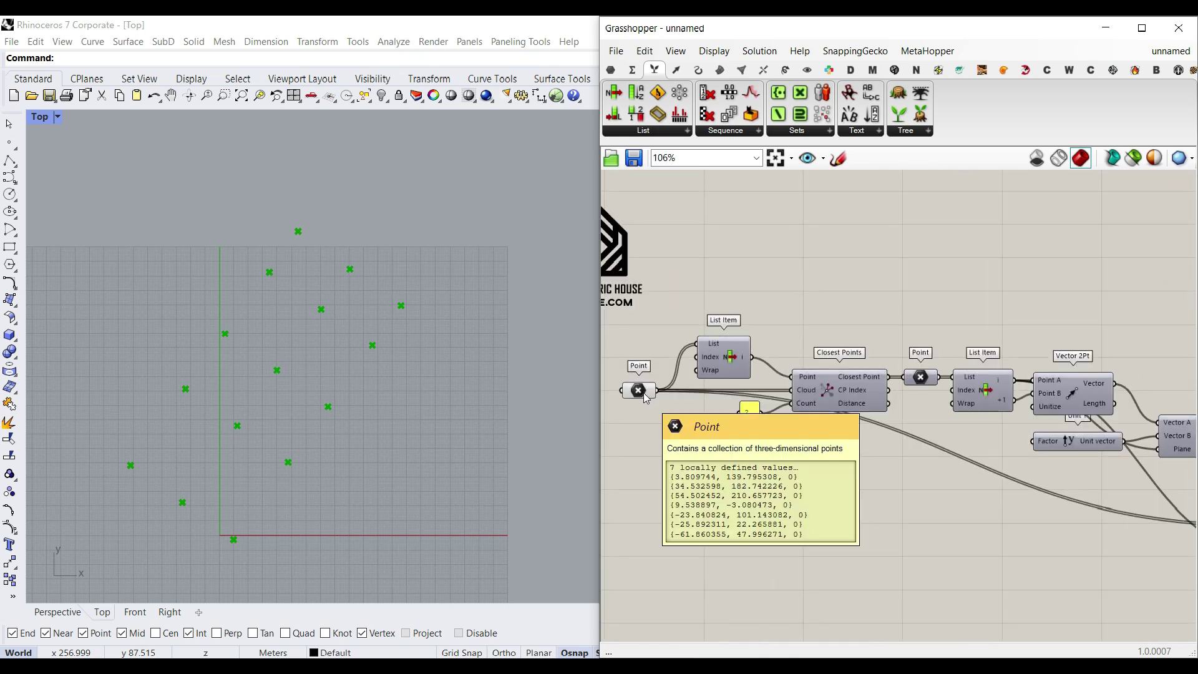
pyautogui.moveTo(634, 123); pyautogui.dragTo(707, 464)
pyautogui.moveTo(657, 391); pyautogui.dragTo(674, 465)
pyautogui.moveTo(733, 467)
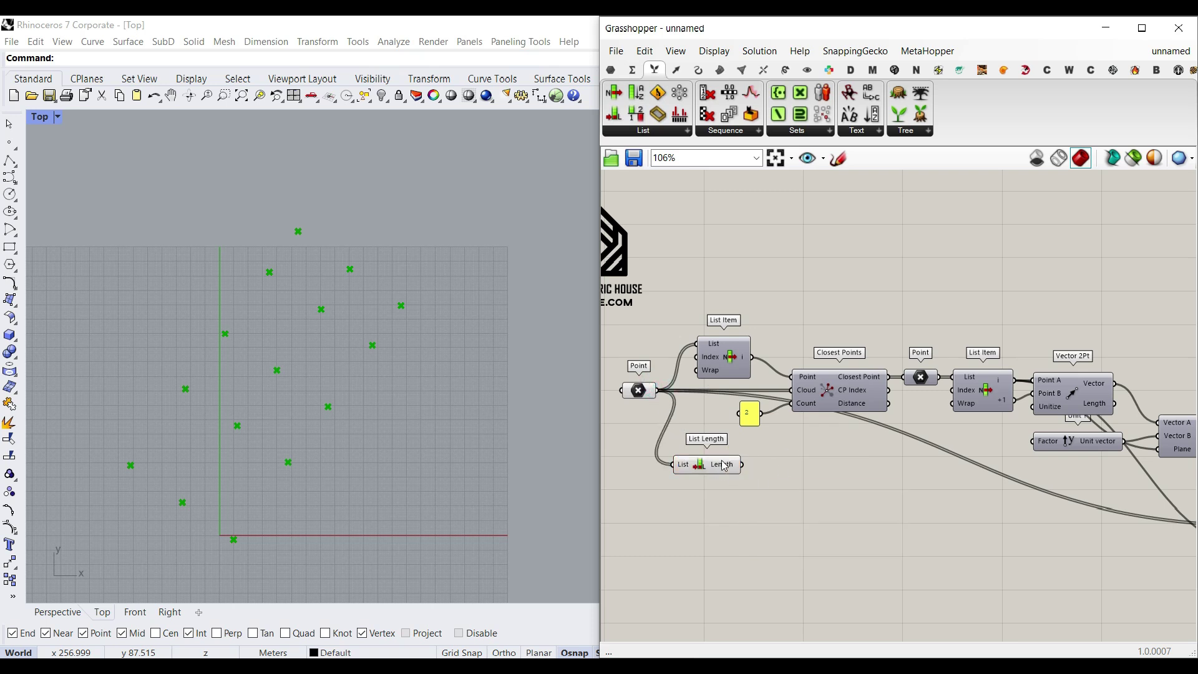
pyautogui.click(703, 462)
pyautogui.hotkey('ctrl', 'x')
# Step: Move the Partition List component further away from Transform
pyautogui.scroll(-4, 702, 463)
pyautogui.moveTo(1040, 481); pyautogui.dragTo(581, 435, button='right')
pyautogui.scroll(4, 874, 439)
pyautogui.scroll(3, 924, 459)
pyautogui.moveTo(933, 452); pyautogui.dragTo(1022, 409)
pyautogui.click(886, 492)
# Step: Add a PolyLine component below Partition List and connect Transform's Geometry output to its Vertices input
pyautogui.click(699, 70)
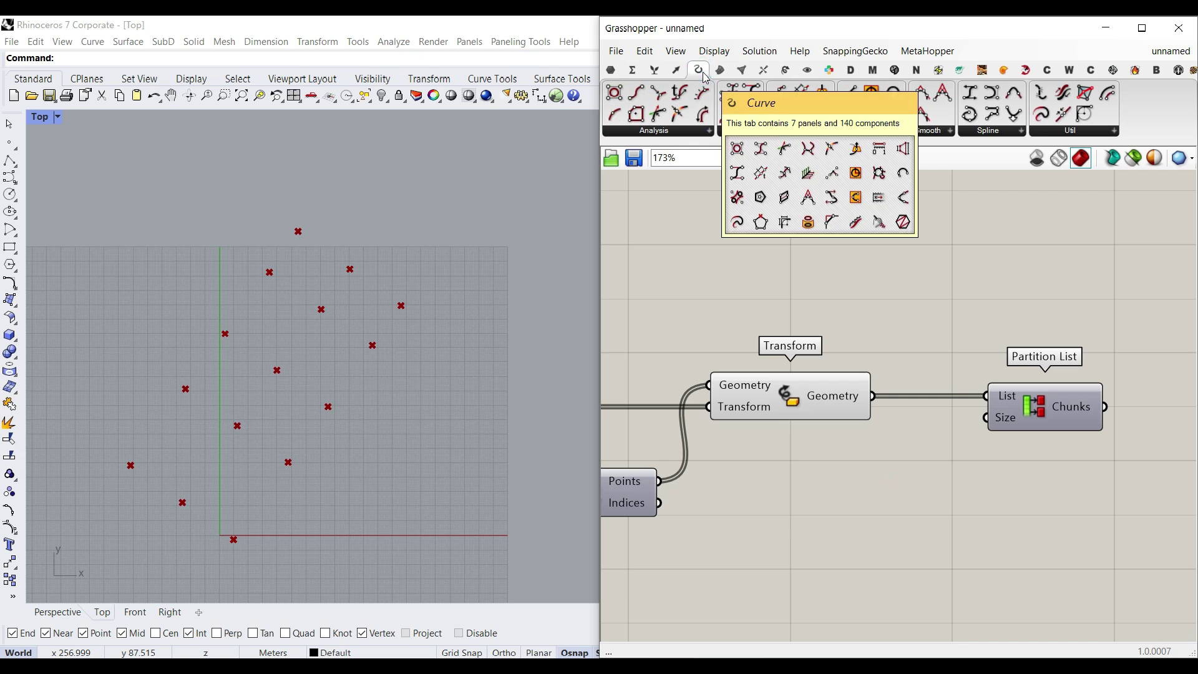
pyautogui.moveTo(992, 120); pyautogui.dragTo(941, 465)
pyautogui.moveTo(872, 396); pyautogui.dragTo(871, 455)
pyautogui.moveTo(904, 462); pyautogui.dragTo(823, 404, button='right')
pyautogui.moveTo(841, 405); pyautogui.dragTo(862, 465)
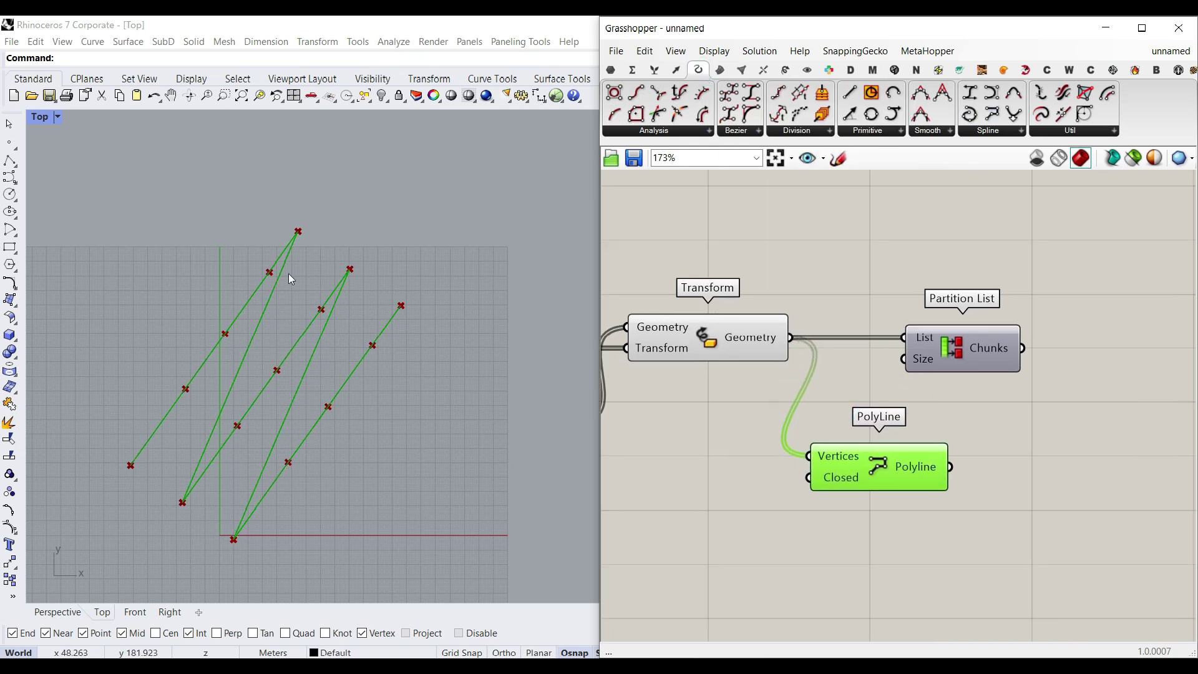
pyautogui.scroll(2, 350, 374)
pyautogui.scroll(-4, 392, 278)
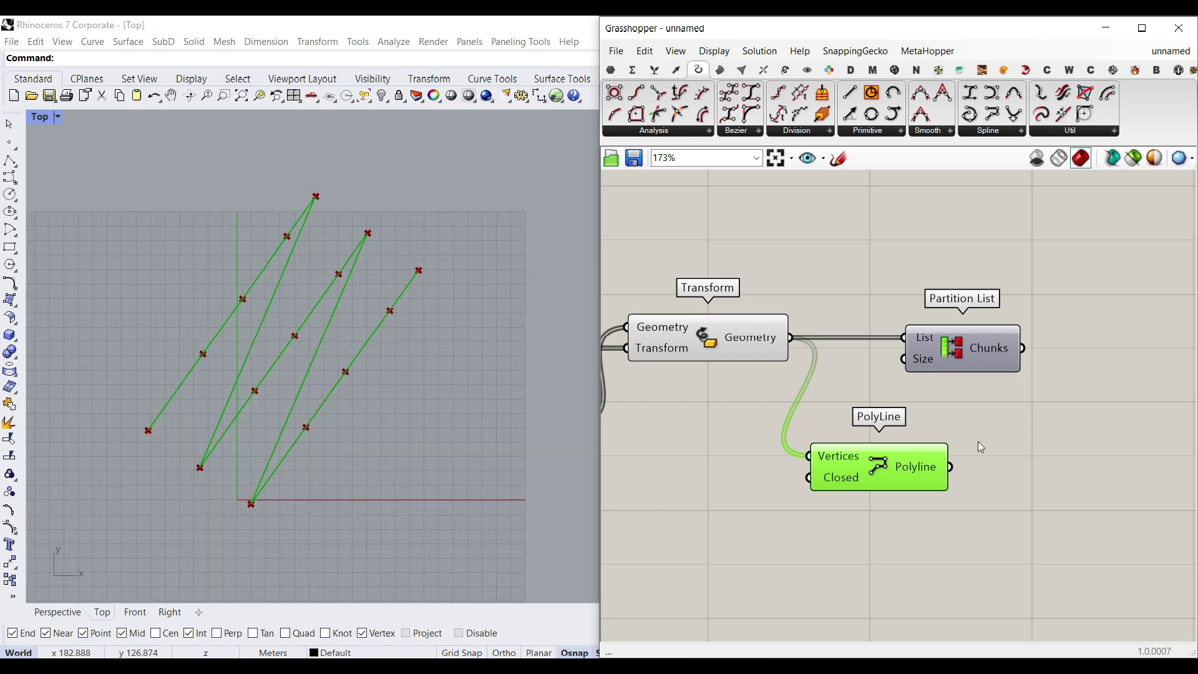
pyautogui.moveTo(977, 440); pyautogui.dragTo(873, 429, button='right')
pyautogui.moveTo(803, 456); pyautogui.dragTo(781, 475)
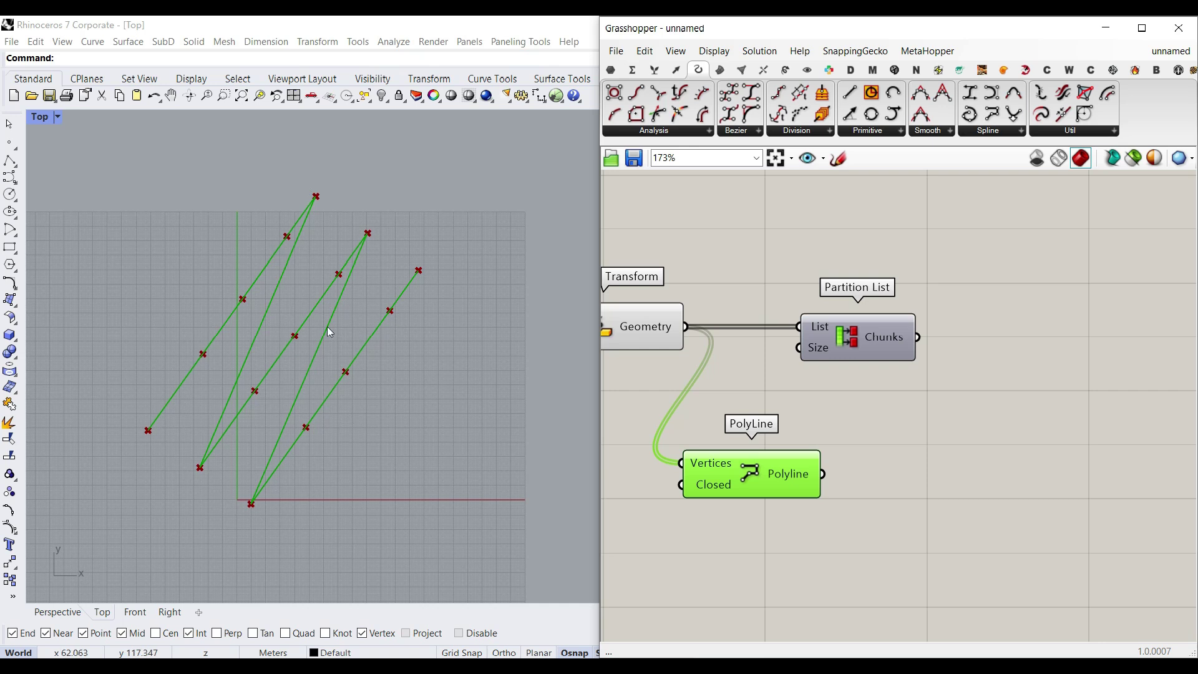
pyautogui.moveTo(436, 279)
pyautogui.mouseDown()
pyautogui.moveTo(298, 493)
pyautogui.moveTo(292, 430)
pyautogui.moveTo(437, 273)
pyautogui.moveTo(436, 284)
pyautogui.mouseUp()
pyautogui.moveTo(393, 208)
pyautogui.mouseDown()
pyautogui.moveTo(342, 267)
pyautogui.moveTo(284, 386)
pyautogui.moveTo(187, 390)
pyautogui.moveTo(397, 223)
pyautogui.mouseUp()
pyautogui.press('Escape')
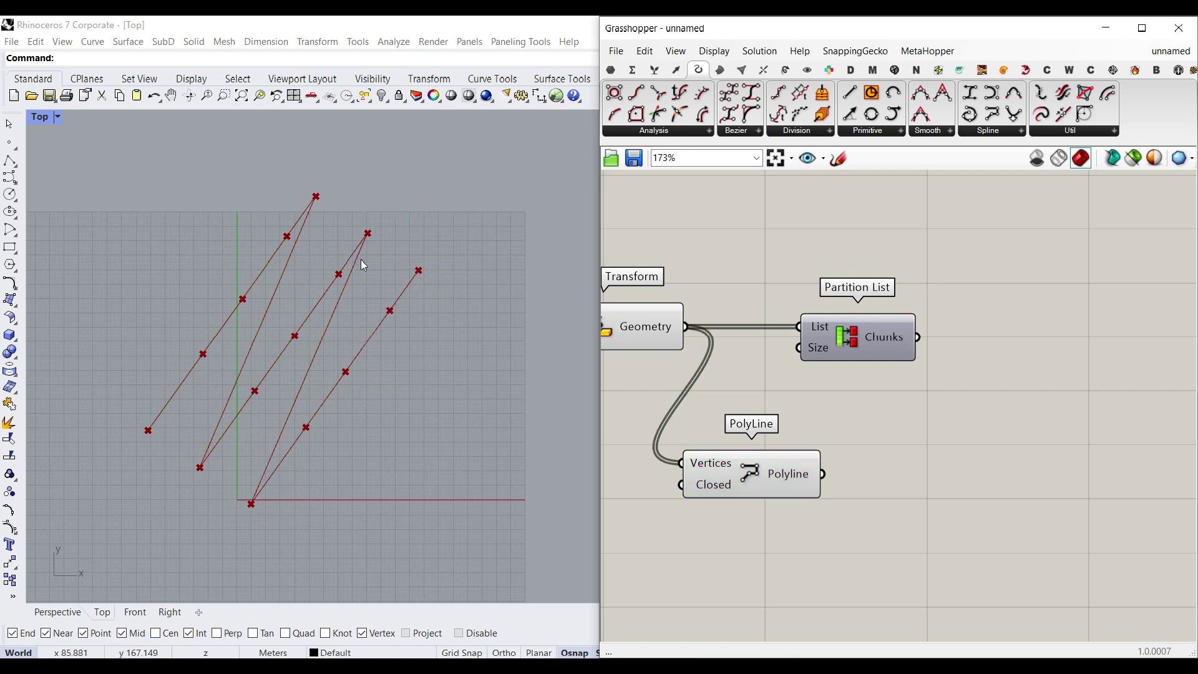
# Step: Add an Explode component after PolyLine, connect Polyline to its Curve input, and turn off PolyLine's preview
pyautogui.moveTo(1041, 93); pyautogui.dragTo(841, 463)
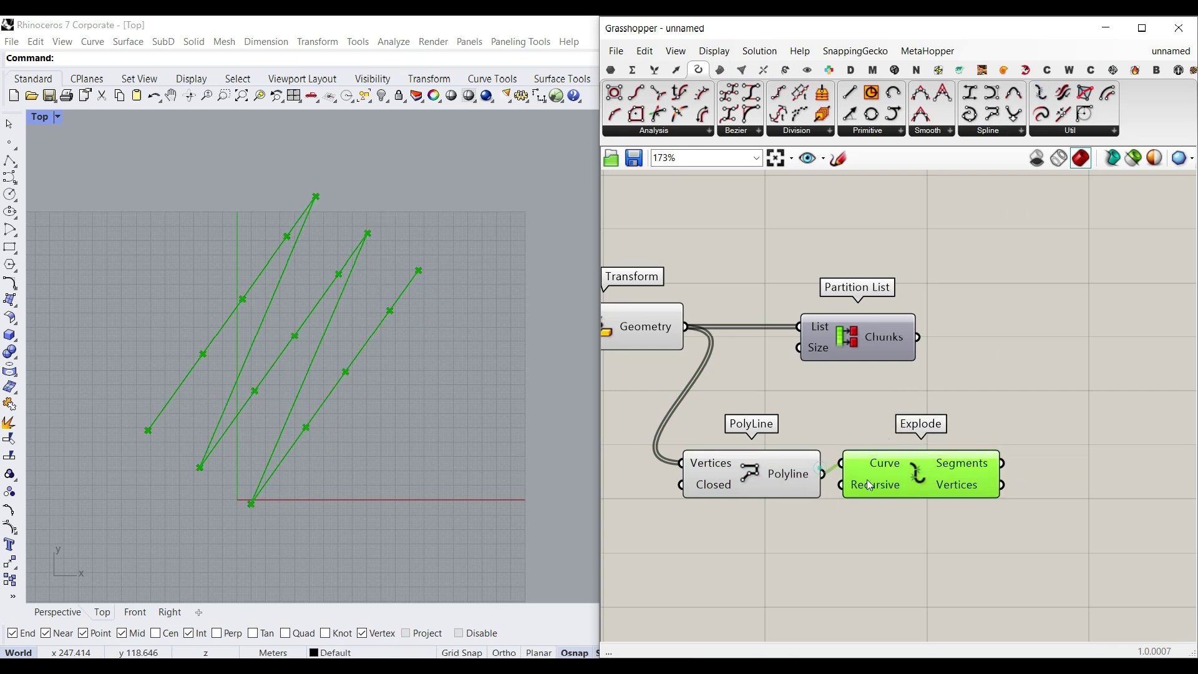
pyautogui.moveTo(867, 479); pyautogui.dragTo(758, 462, button='right')
pyautogui.moveTo(805, 440); pyautogui.dragTo(804, 451)
pyautogui.click(864, 416)
pyautogui.rightClick(627, 444)
pyautogui.click(693, 469)
# Step: Add a Vector parameter after Explode and connect the Segments output to it
pyautogui.moveTo(891, 438); pyautogui.dragTo(825, 432, button='right')
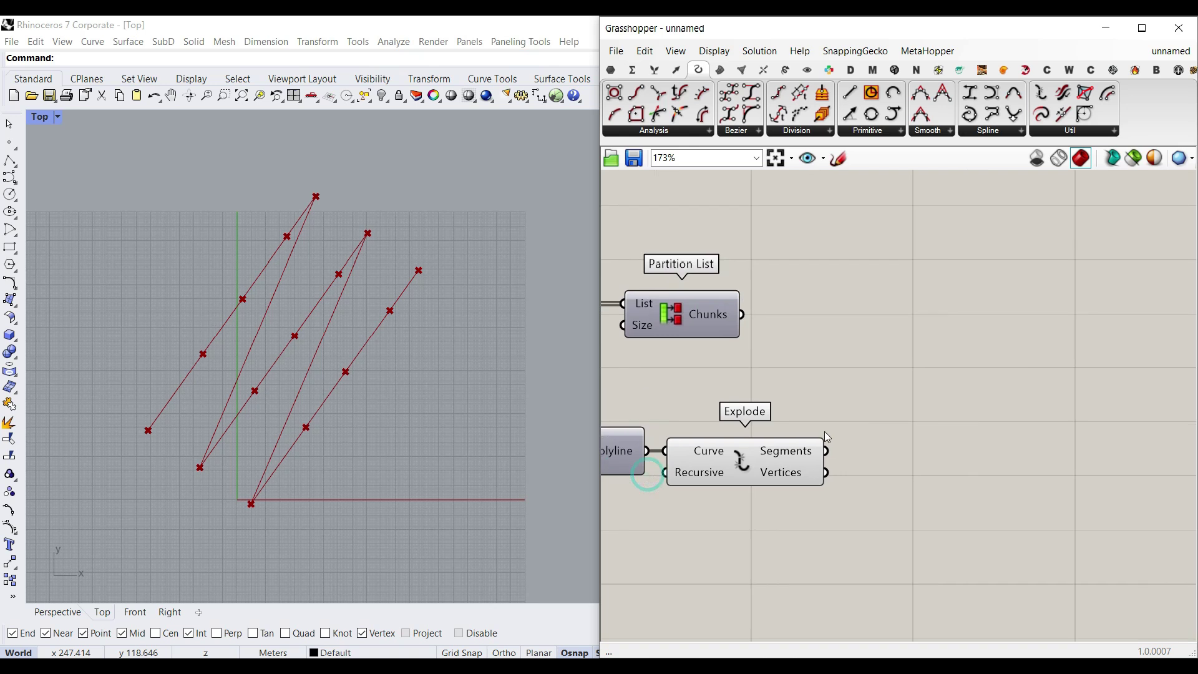
pyautogui.click(611, 70)
pyautogui.moveTo(635, 92); pyautogui.dragTo(893, 448)
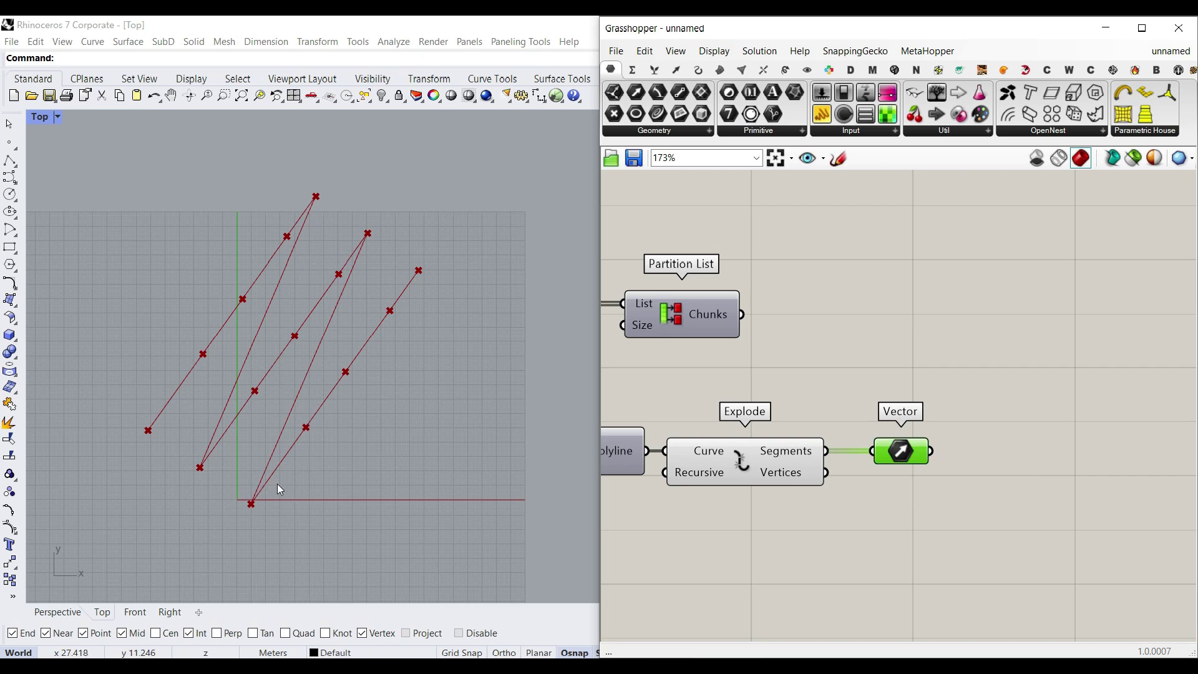
pyautogui.moveTo(399, 276); pyautogui.dragTo(422, 289)
pyautogui.moveTo(362, 331); pyautogui.dragTo(379, 344)
pyautogui.moveTo(325, 392); pyautogui.dragTo(344, 398)
pyautogui.moveTo(289, 441); pyautogui.dragTo(312, 449)
pyautogui.moveTo(283, 405); pyautogui.dragTo(304, 413)
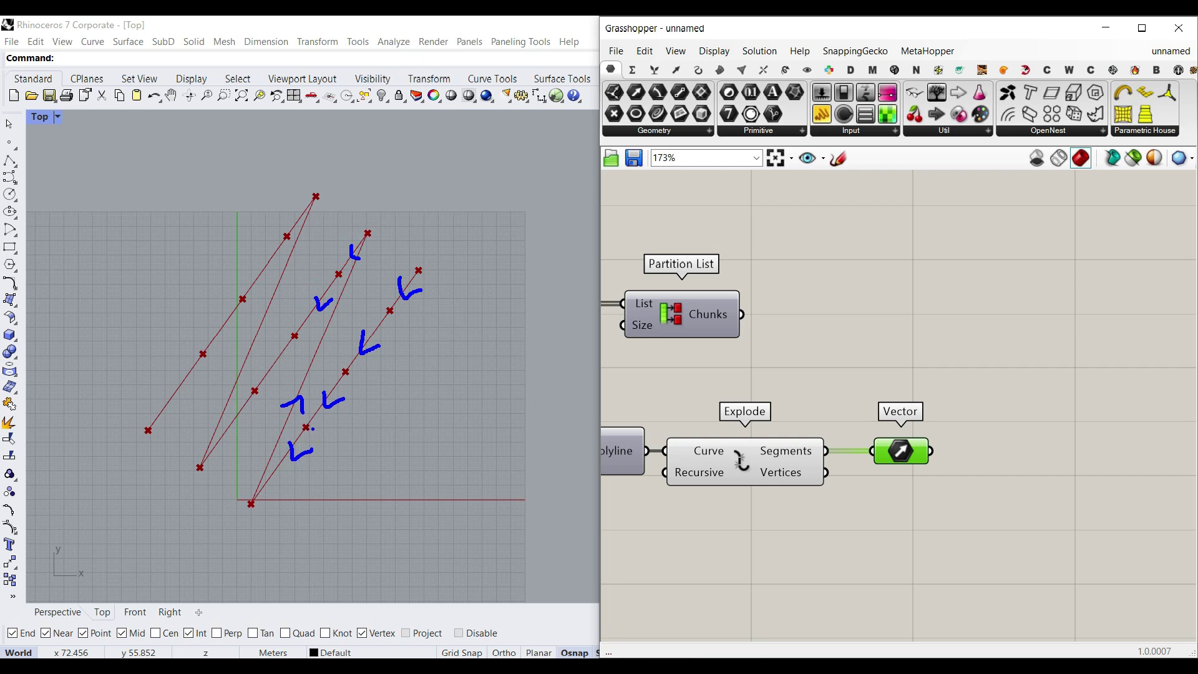
pyautogui.scroll(6, 302, 454)
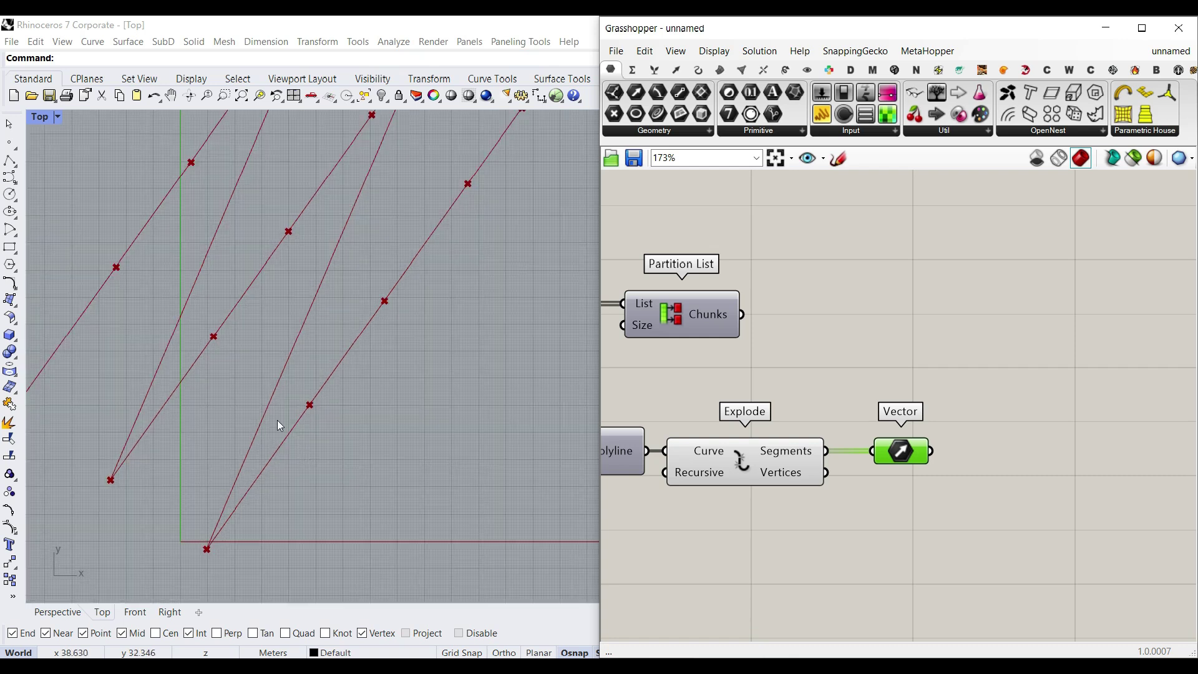
# Step: Add a Dot Product component after the Vector parameter
pyautogui.scroll(3, 936, 460)
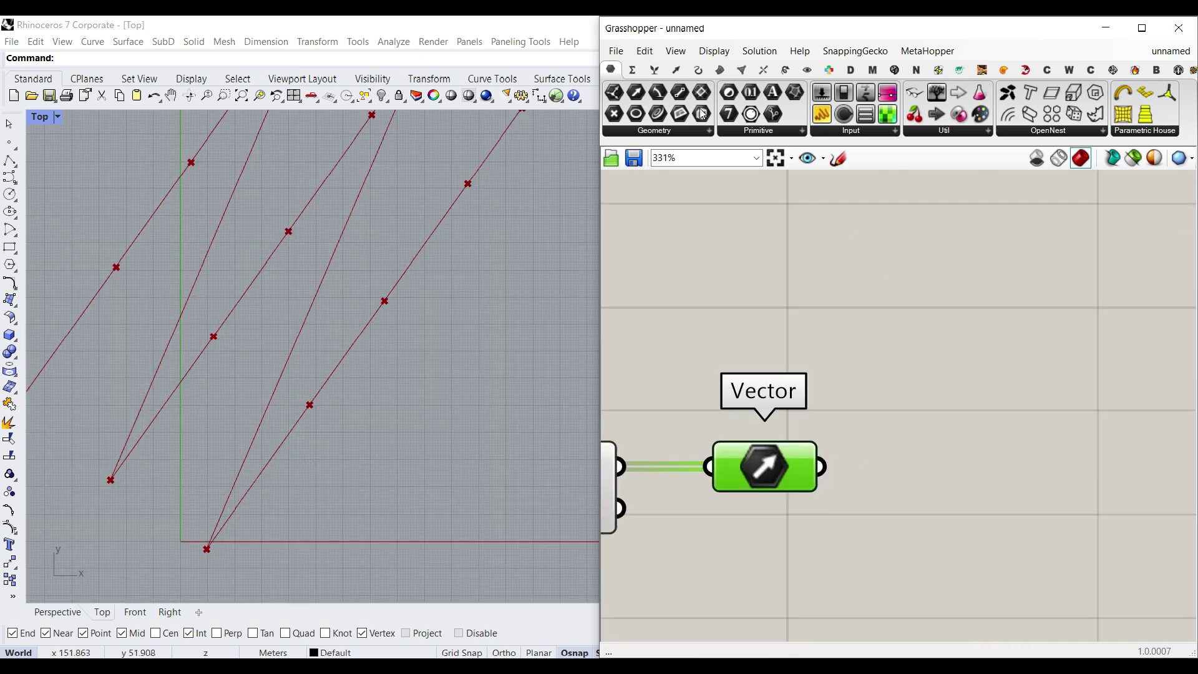
pyautogui.click(676, 70)
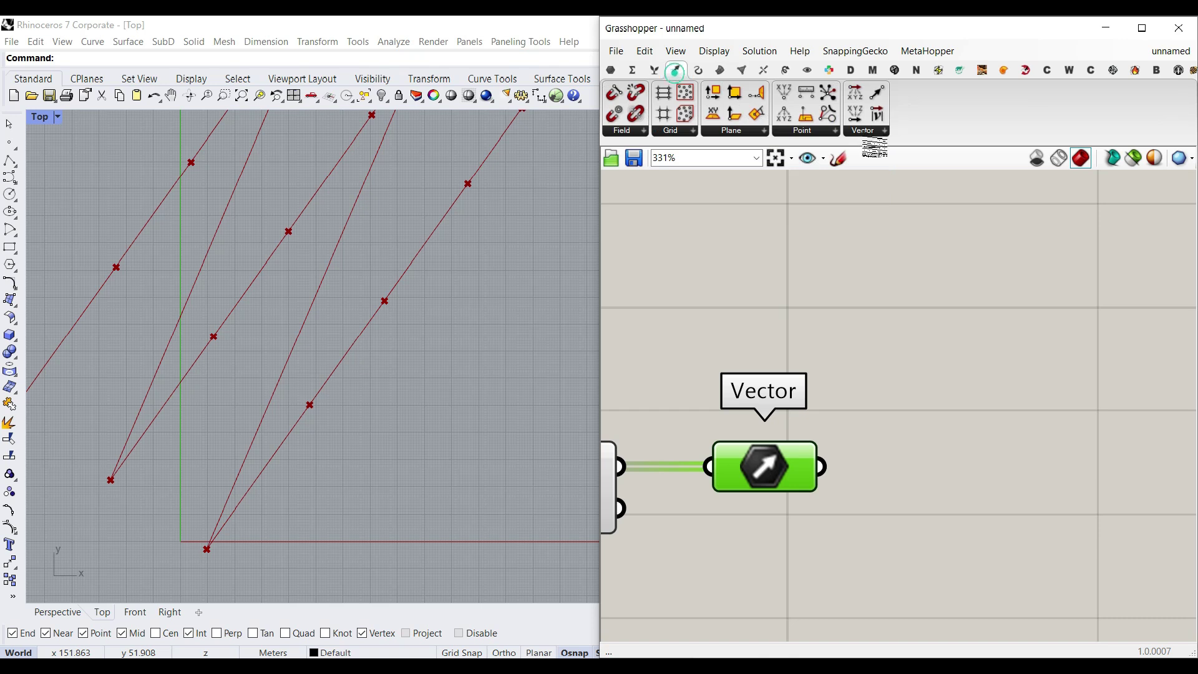
pyautogui.click(864, 131)
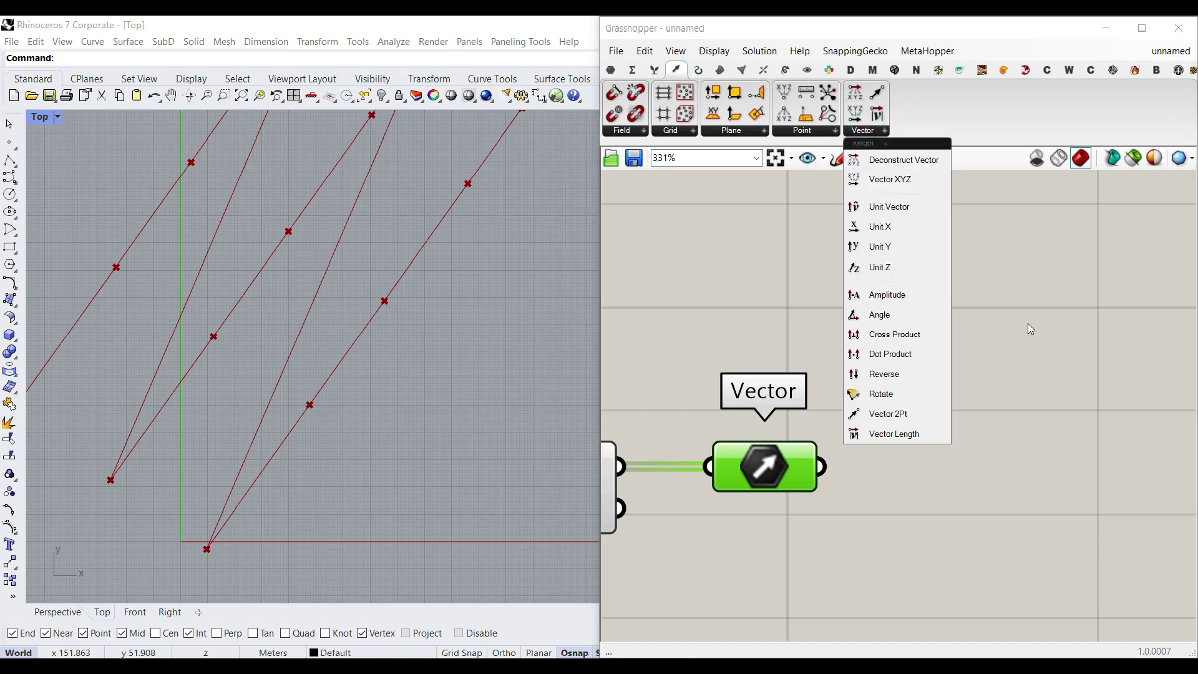
pyautogui.click(890, 354)
pyautogui.click(994, 483)
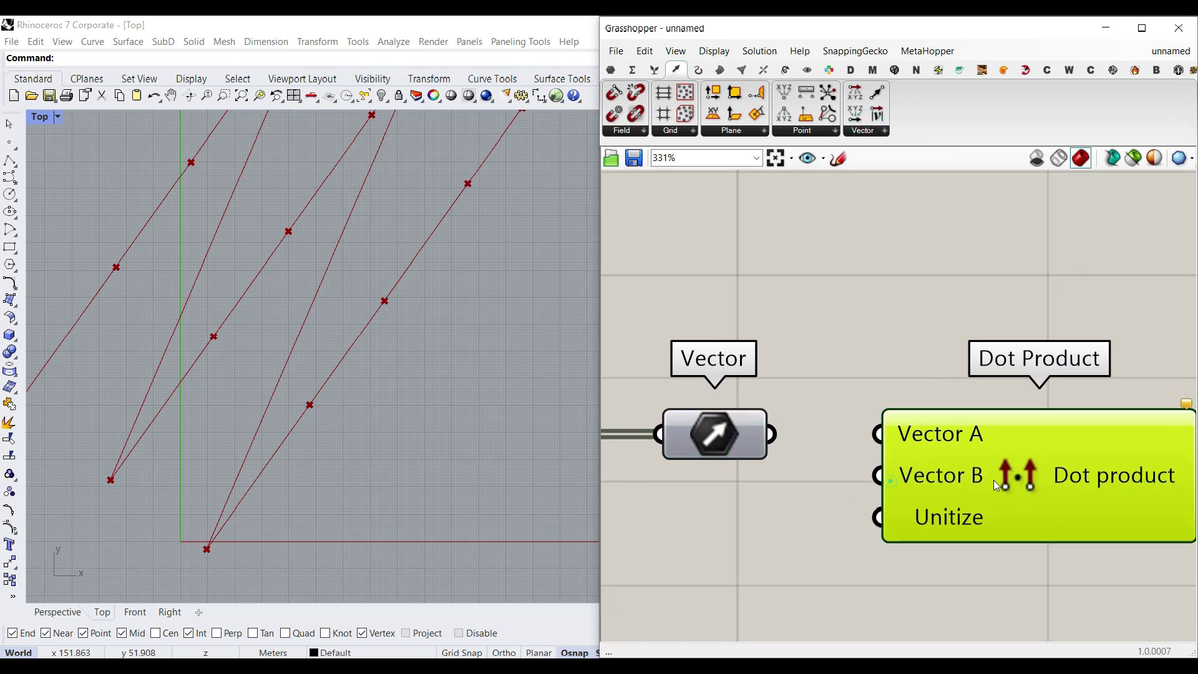
pyautogui.scroll(-2, 995, 485)
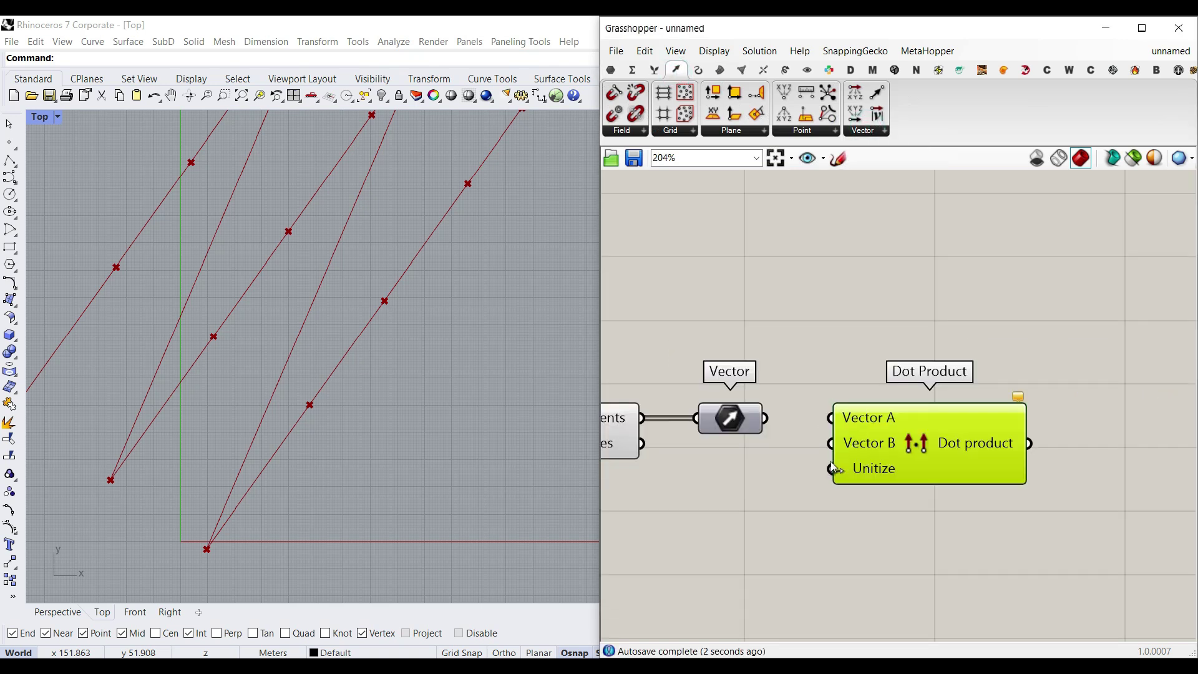
# Step: Add a List Item component fed by the Vector parameter, and move Dot Product clear of it
pyautogui.click(654, 70)
pyautogui.moveTo(614, 92); pyautogui.dragTo(845, 350)
pyautogui.moveTo(765, 418); pyautogui.dragTo(780, 324)
pyautogui.moveTo(823, 358); pyautogui.dragTo(850, 371)
pyautogui.moveTo(907, 455); pyautogui.dragTo(1021, 485)
# Step: Connect List Item's Item output to Dot Product's Vector A and the Vector parameter to Vector B
pyautogui.scroll(-4, 399, 402)
pyautogui.scroll(2, 401, 408)
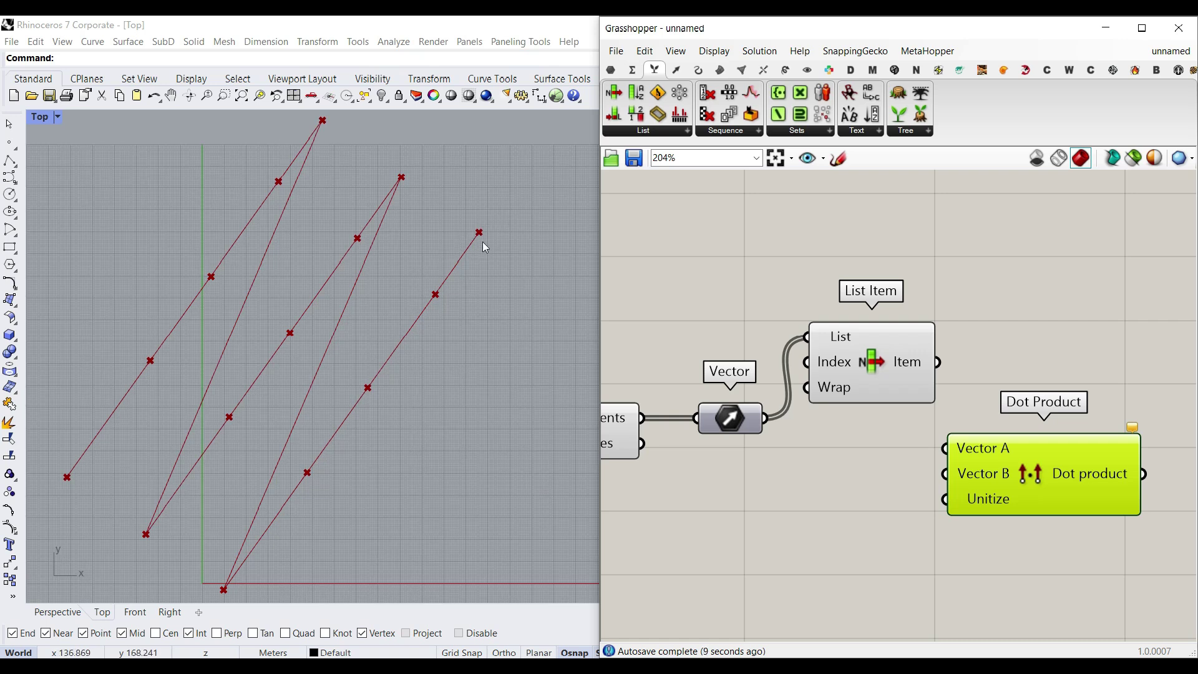
pyautogui.scroll(1, 955, 405)
pyautogui.moveTo(933, 355); pyautogui.dragTo(942, 455)
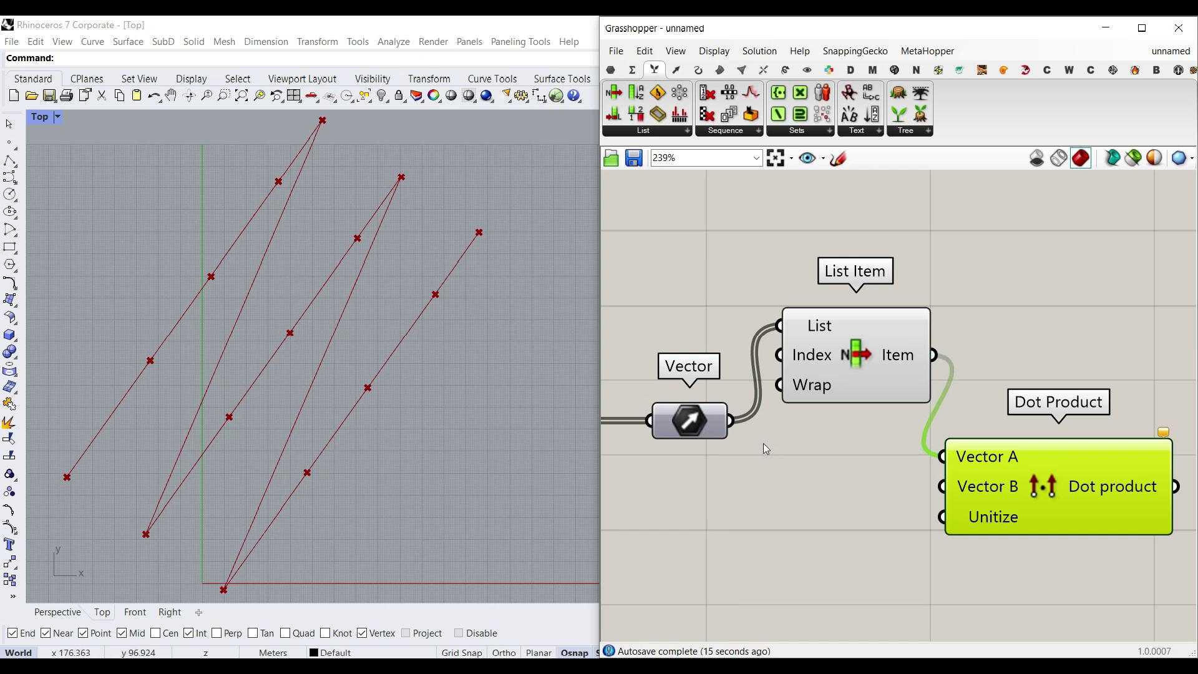
pyautogui.moveTo(737, 425); pyautogui.dragTo(942, 486)
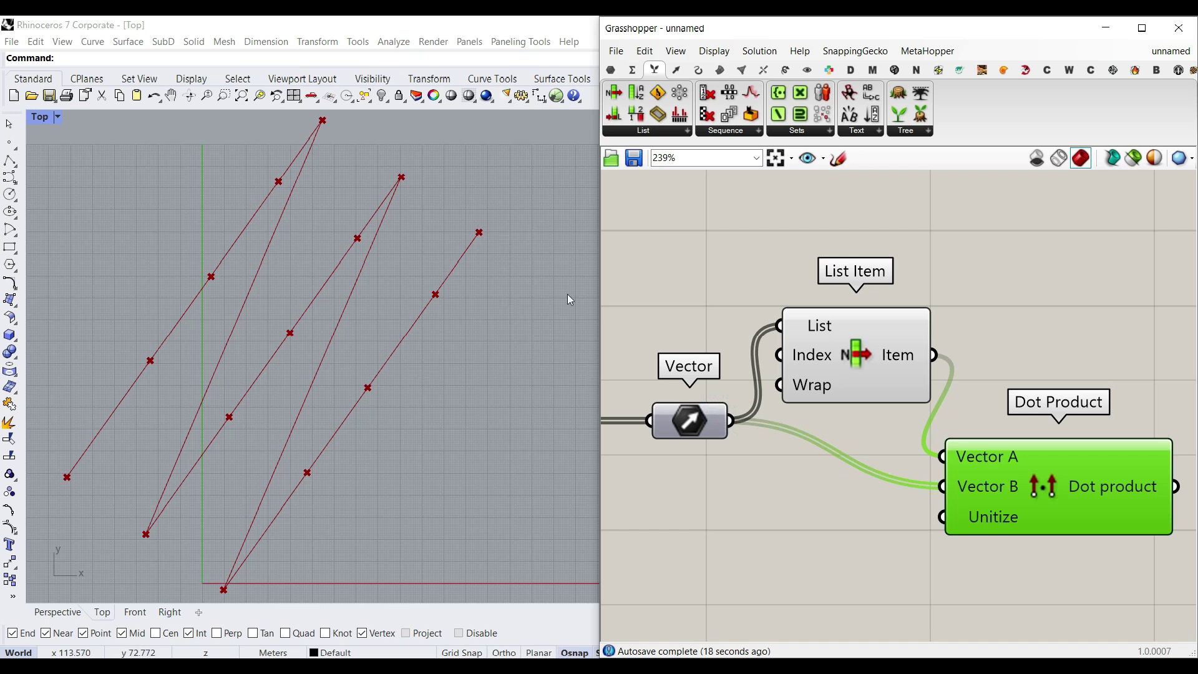
# Step: Add a Panel, connect Dot Product's output to it, and enlarge the Panel to show more values
pyautogui.moveTo(1064, 456); pyautogui.dragTo(870, 355, button='right')
pyautogui.click(883, 444)
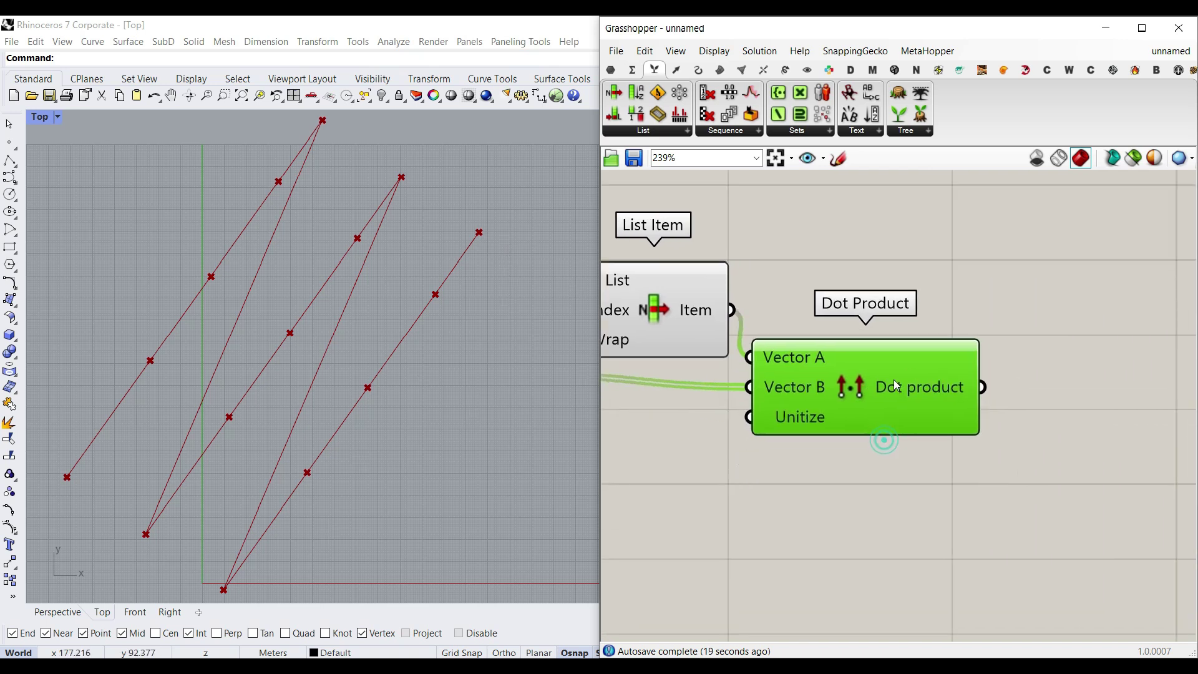
pyautogui.doubleClick(1096, 337)
pyautogui.write('panel')
pyautogui.press('Return')
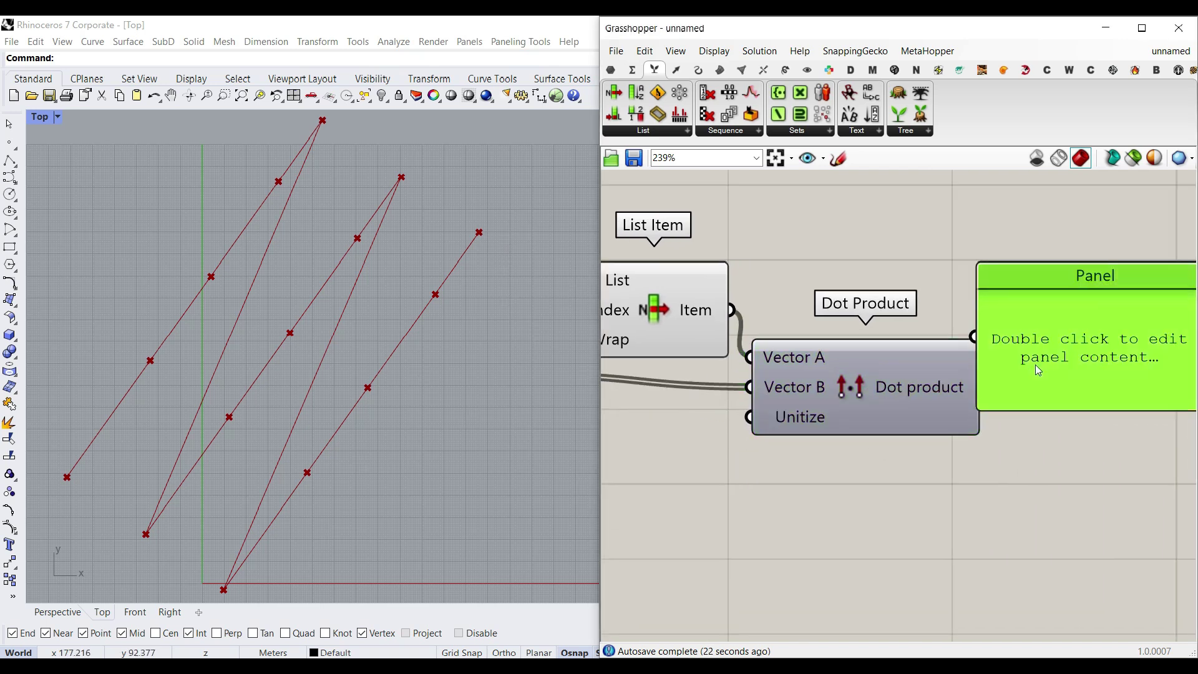
pyautogui.moveTo(983, 386); pyautogui.dragTo(1022, 345)
pyautogui.moveTo(1141, 436); pyautogui.dragTo(934, 428, button='right')
pyautogui.moveTo(939, 411); pyautogui.dragTo(939, 609)
pyautogui.moveTo(939, 608); pyautogui.dragTo(939, 621)
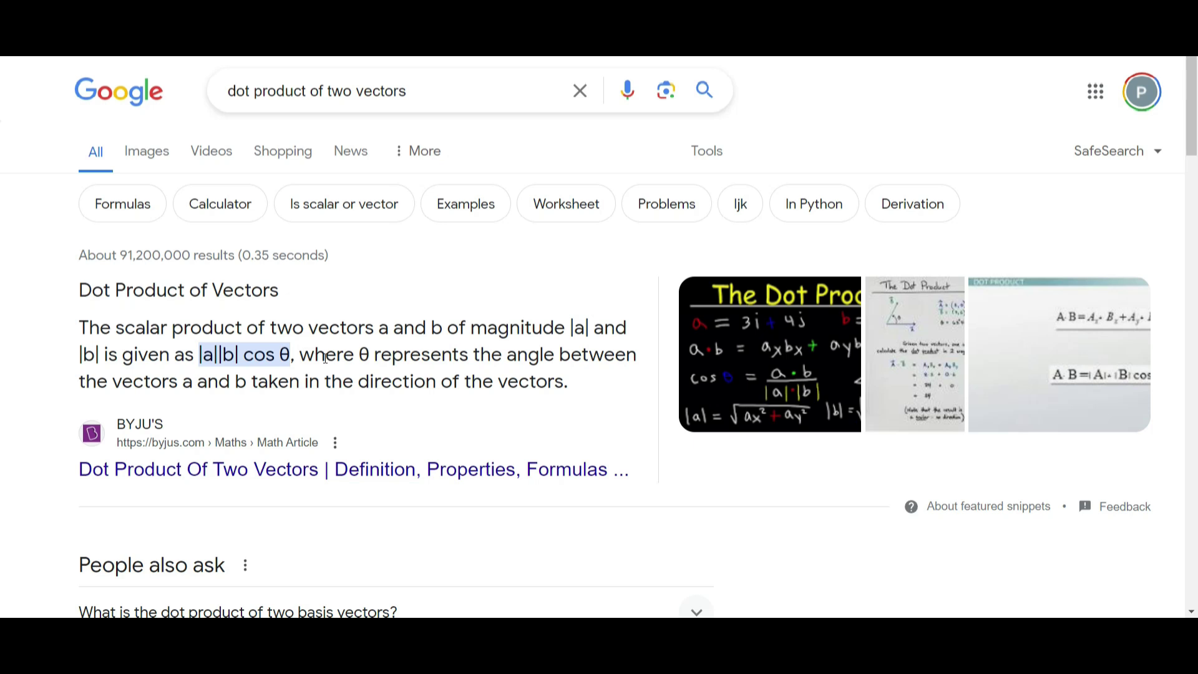
pyautogui.moveTo(393, 269)
pyautogui.mouseDown()
pyautogui.moveTo(469, 268)
pyautogui.moveTo(453, 280)
pyautogui.moveTo(528, 268)
pyautogui.moveTo(519, 286)
pyautogui.mouseUp()
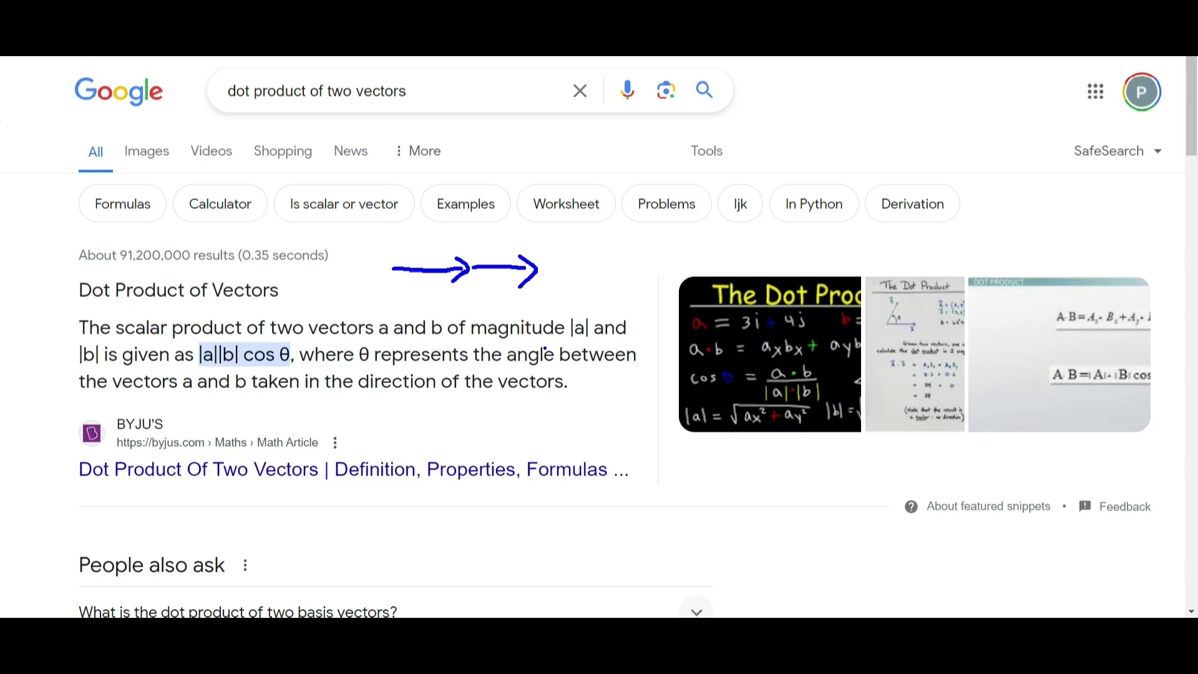
pyautogui.press('Escape')
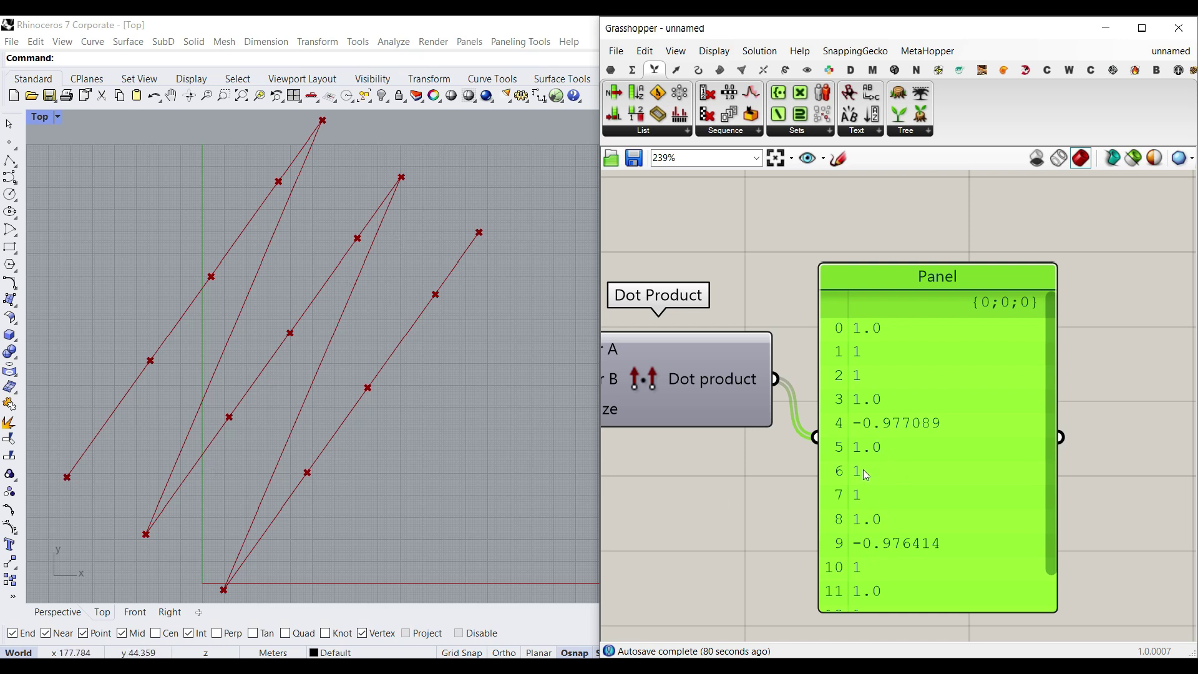
# Step: Insert an Integer parameter between Dot Product's output and the Panel, moving the Panel away to make room
pyautogui.moveTo(866, 474); pyautogui.dragTo(970, 451)
pyautogui.click(613, 70)
pyautogui.moveTo(729, 113); pyautogui.dragTo(841, 392)
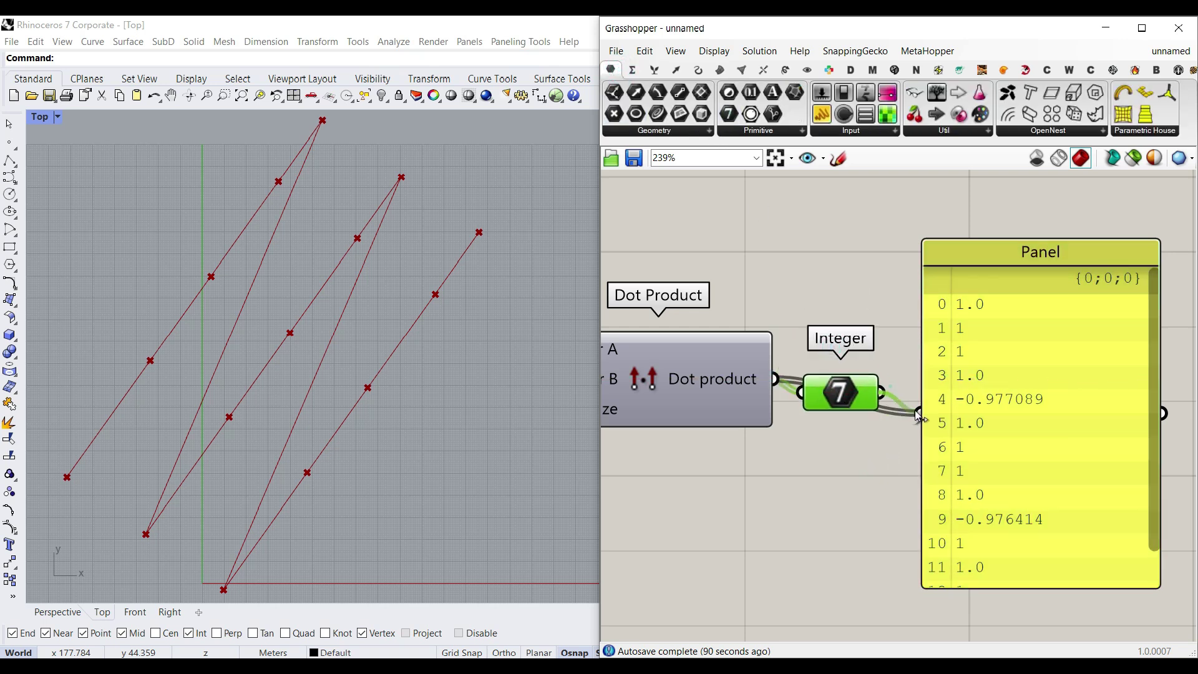
pyautogui.moveTo(919, 416); pyautogui.dragTo(919, 415)
pyautogui.moveTo(977, 454); pyautogui.dragTo(1019, 433)
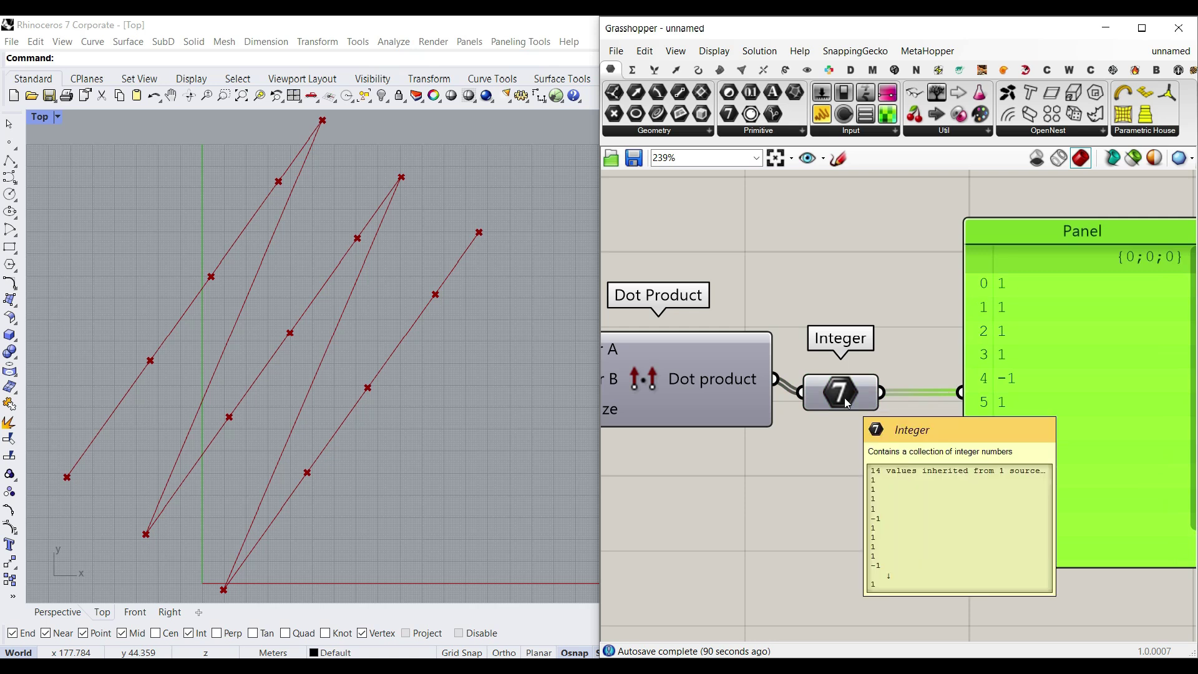
pyautogui.scroll(3, 968, 383)
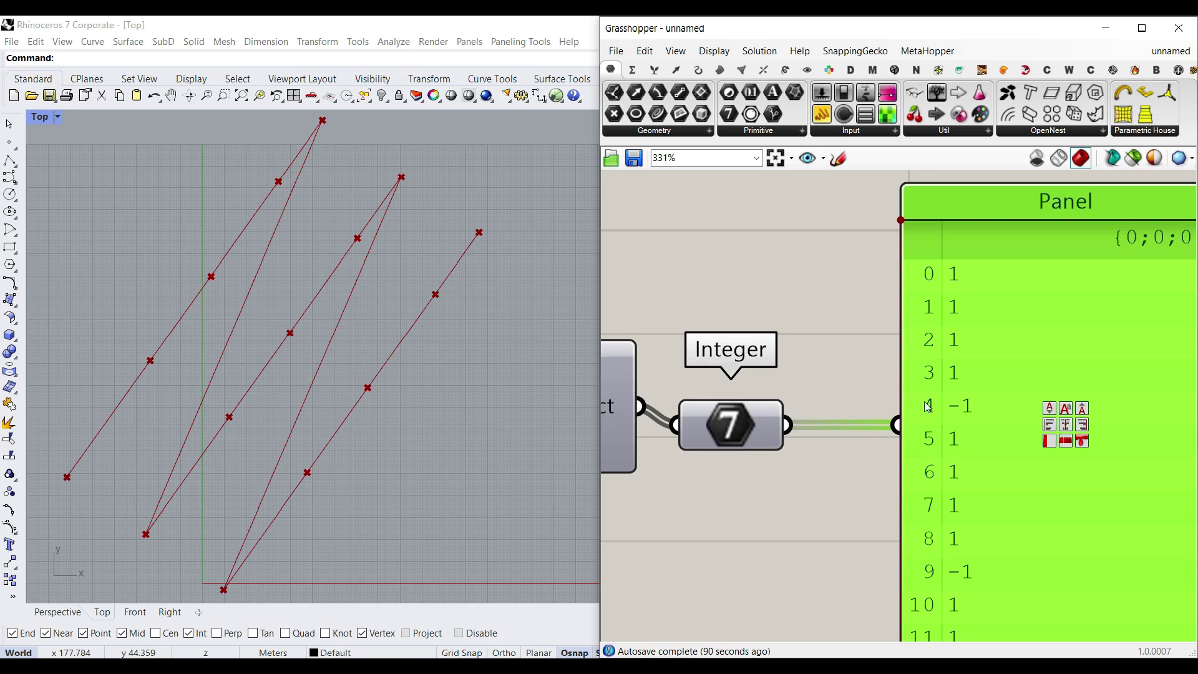
pyautogui.moveTo(939, 387)
pyautogui.mouseDown()
pyautogui.moveTo(912, 390)
pyautogui.moveTo(1037, 389)
pyautogui.mouseUp()
pyautogui.moveTo(948, 254)
pyautogui.mouseDown()
pyautogui.moveTo(977, 260)
pyautogui.moveTo(982, 377)
pyautogui.moveTo(940, 352)
pyautogui.moveTo(941, 262)
pyautogui.mouseUp()
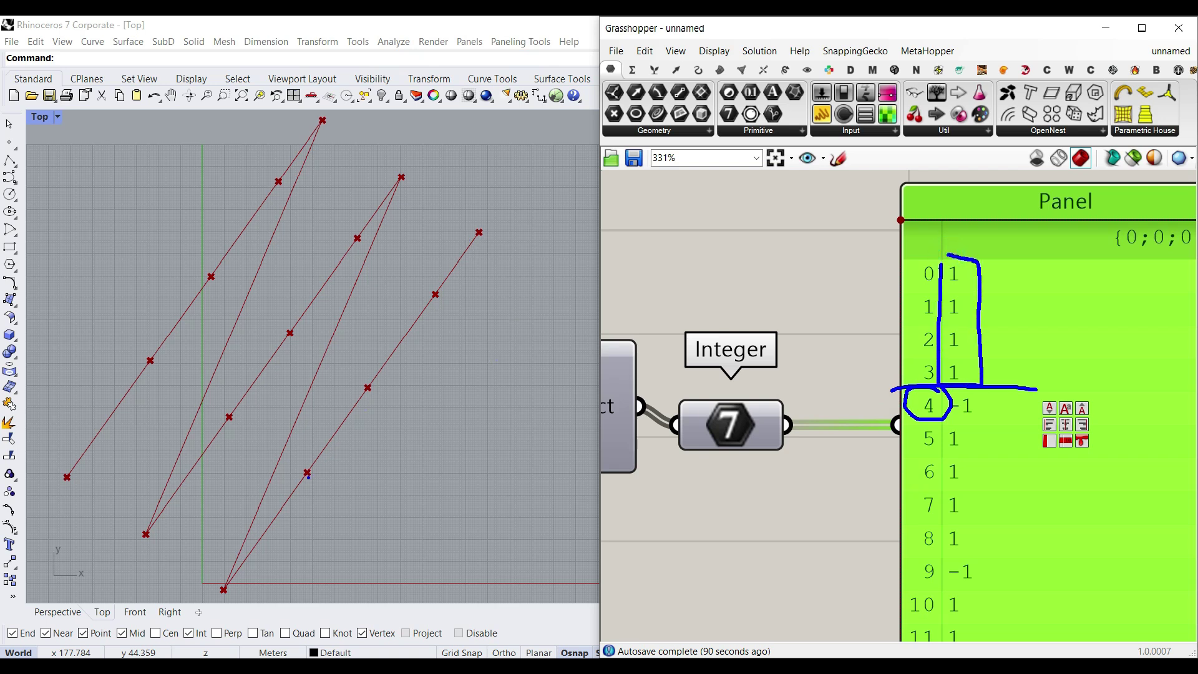
pyautogui.moveTo(988, 338); pyautogui.dragTo(1030, 341)
pyautogui.moveTo(507, 195)
pyautogui.mouseDown()
pyautogui.moveTo(423, 268)
pyautogui.moveTo(282, 431)
pyautogui.moveTo(213, 593)
pyautogui.moveTo(421, 460)
pyautogui.moveTo(522, 218)
pyautogui.moveTo(486, 204)
pyautogui.mouseUp()
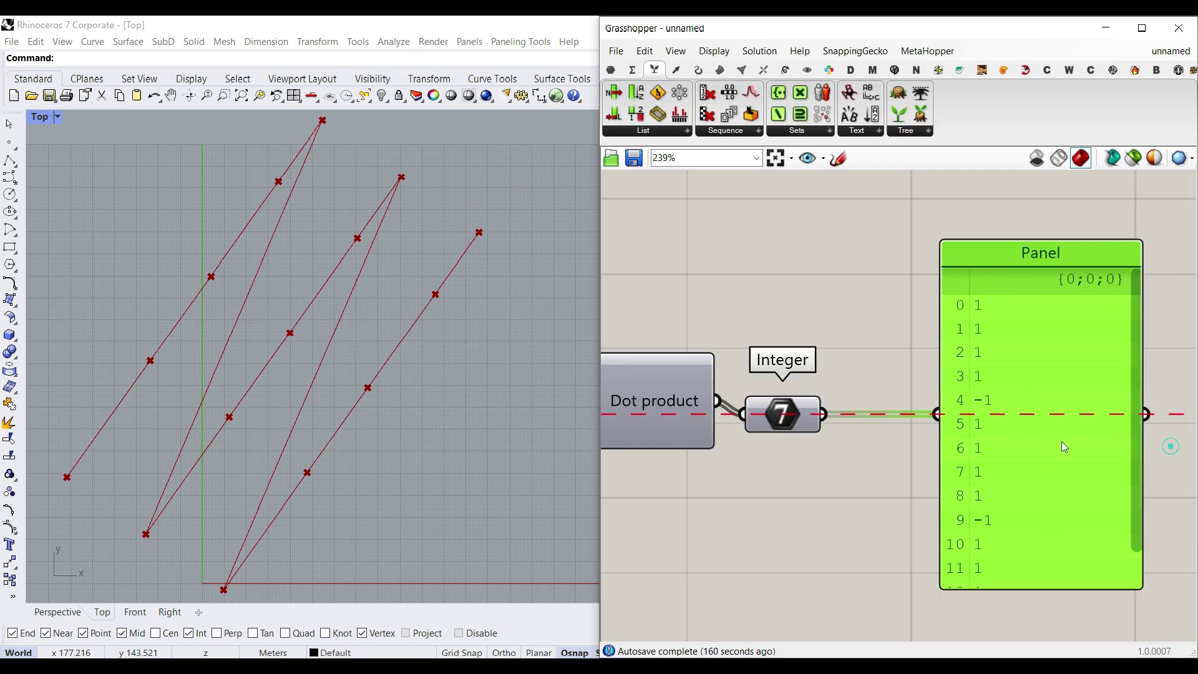
# Step: Insert a Text Join component between the Integer parameter and the Panel, connecting its Text input and Result output
pyautogui.moveTo(1061, 441); pyautogui.dragTo(1137, 436)
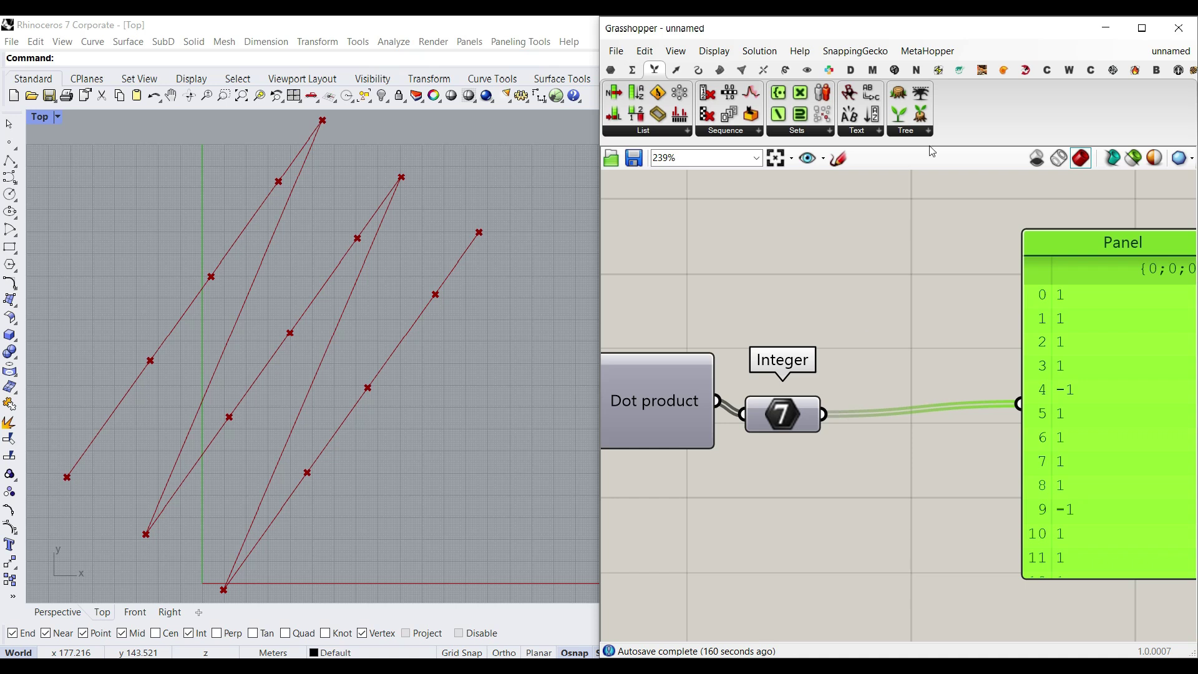
pyautogui.click(864, 131)
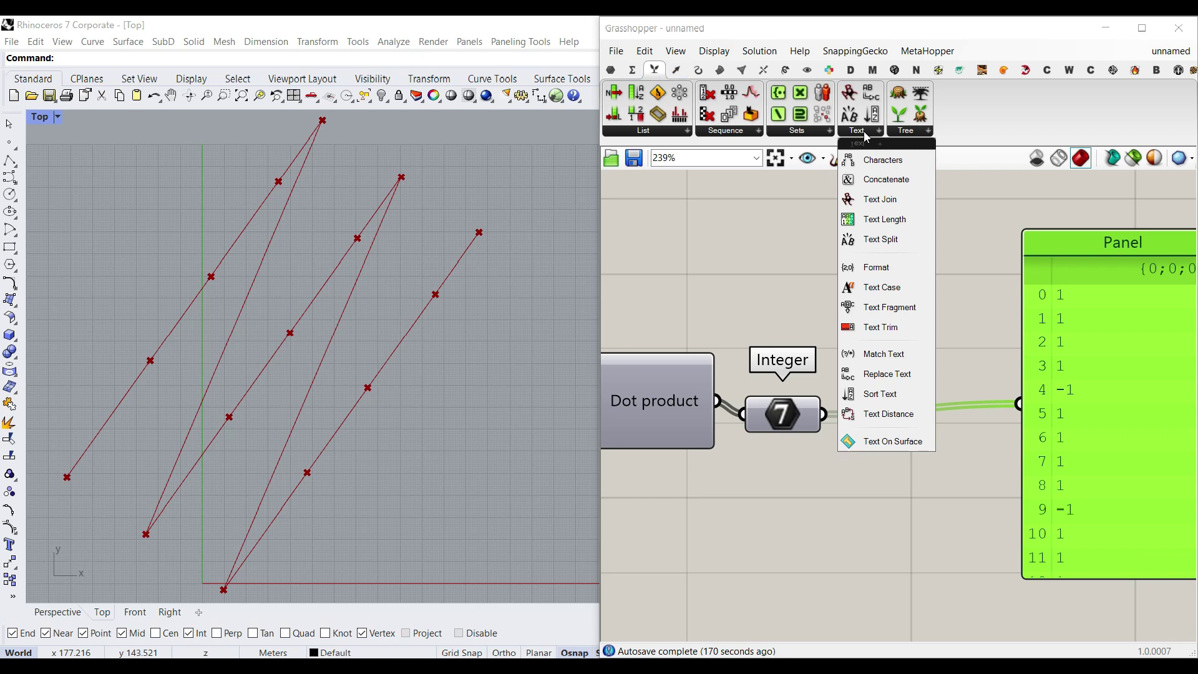
pyautogui.moveTo(880, 199); pyautogui.dragTo(914, 436)
pyautogui.moveTo(840, 425); pyautogui.dragTo(838, 422)
pyautogui.moveTo(995, 437); pyautogui.dragTo(1019, 404)
pyautogui.moveTo(1068, 333); pyautogui.dragTo(911, 322, button='right')
pyautogui.scroll(3, 874, 293)
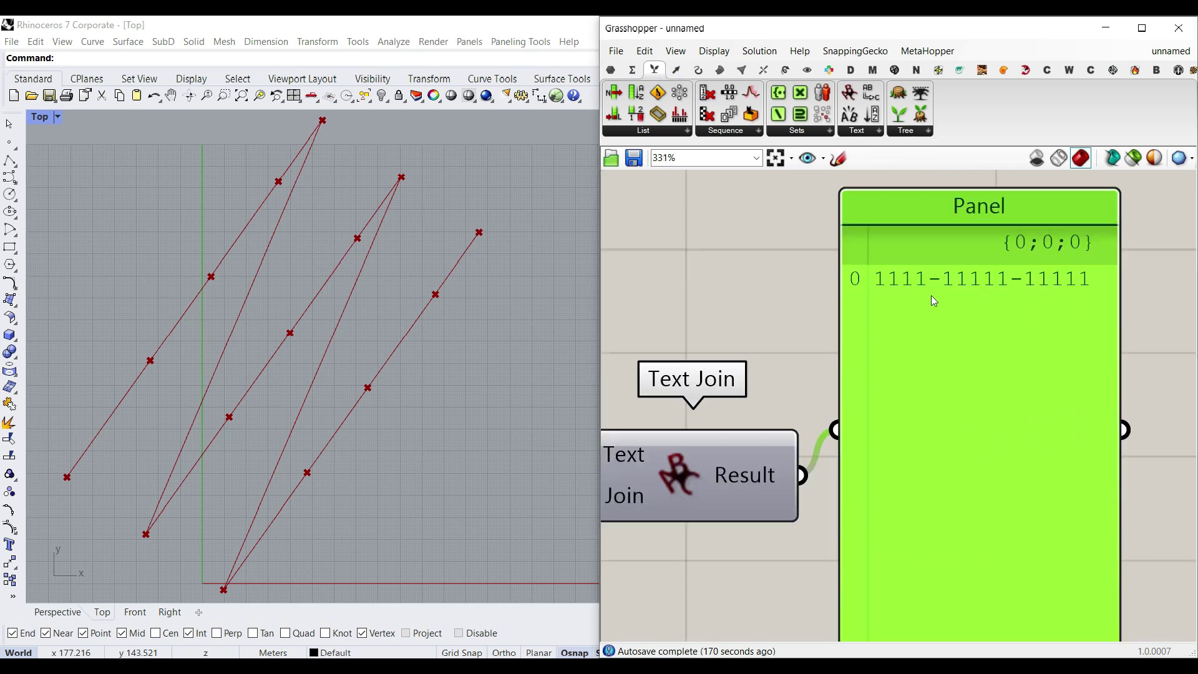
# Step: Add a Text Split component after Text Join and connect Text Join's Result output to its Text input
pyautogui.click(869, 131)
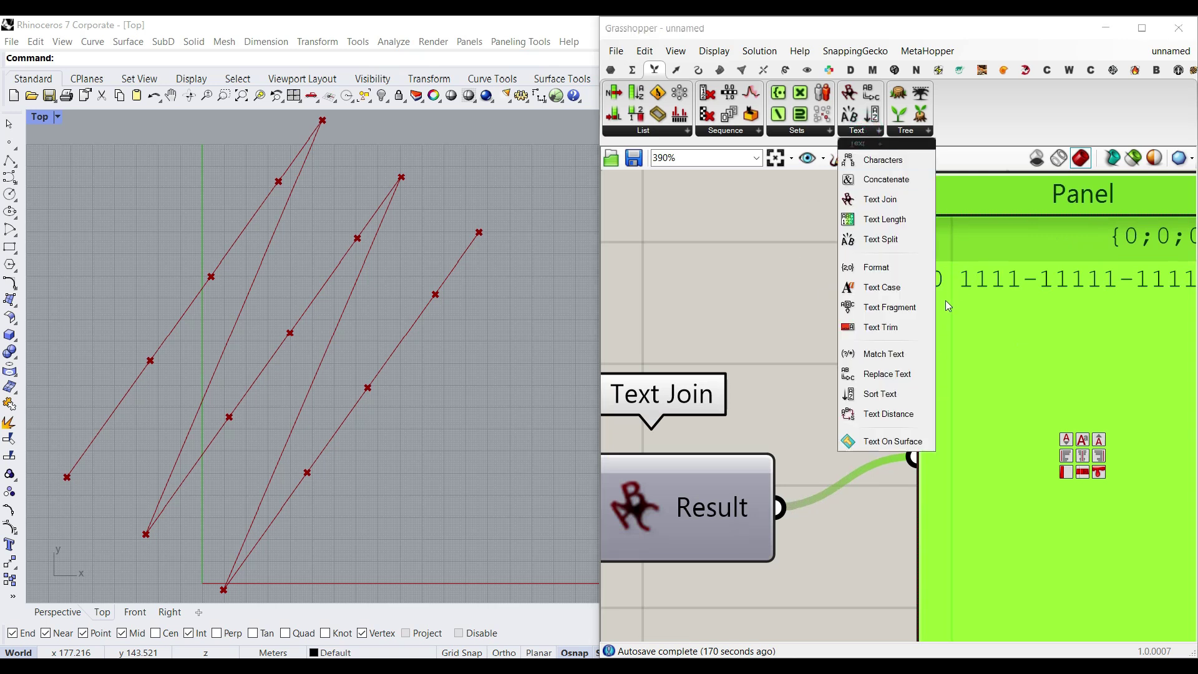
pyautogui.moveTo(880, 239); pyautogui.dragTo(903, 541)
pyautogui.scroll(-6, 847, 499)
pyautogui.scroll(4, 818, 527)
pyautogui.moveTo(810, 479); pyautogui.dragTo(833, 513)
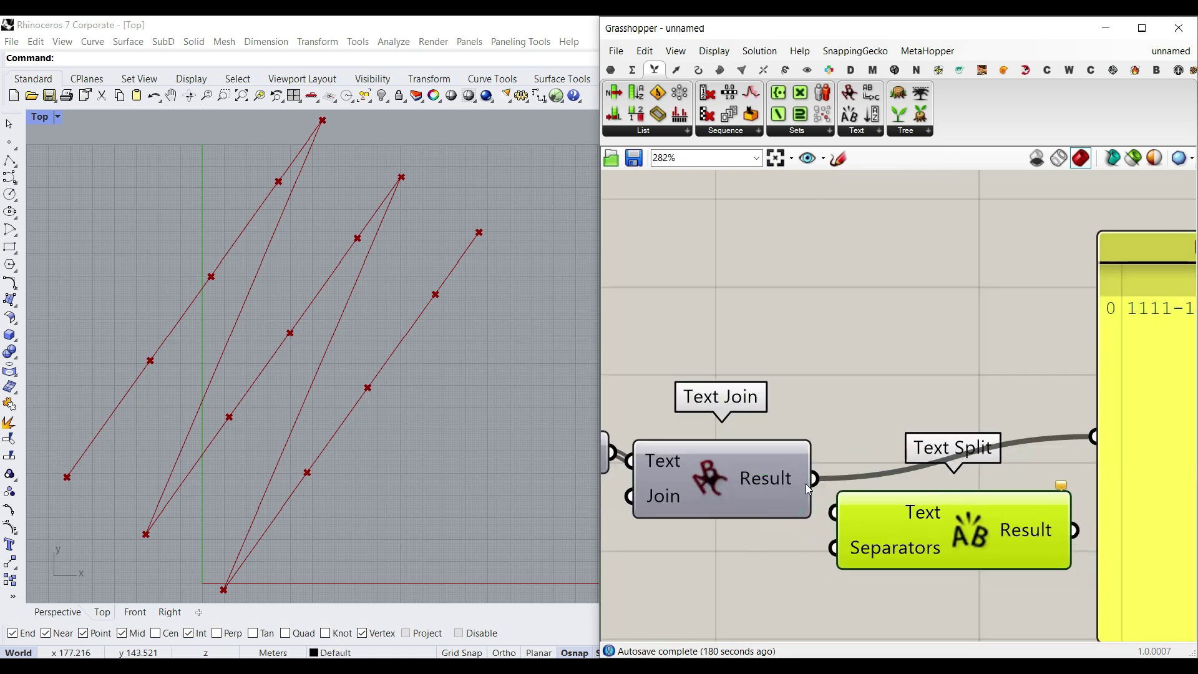
# Step: Add a Panel containing "-", widen it, and connect it to Text Split's Separators input
pyautogui.doubleClick(698, 585)
pyautogui.write('//')
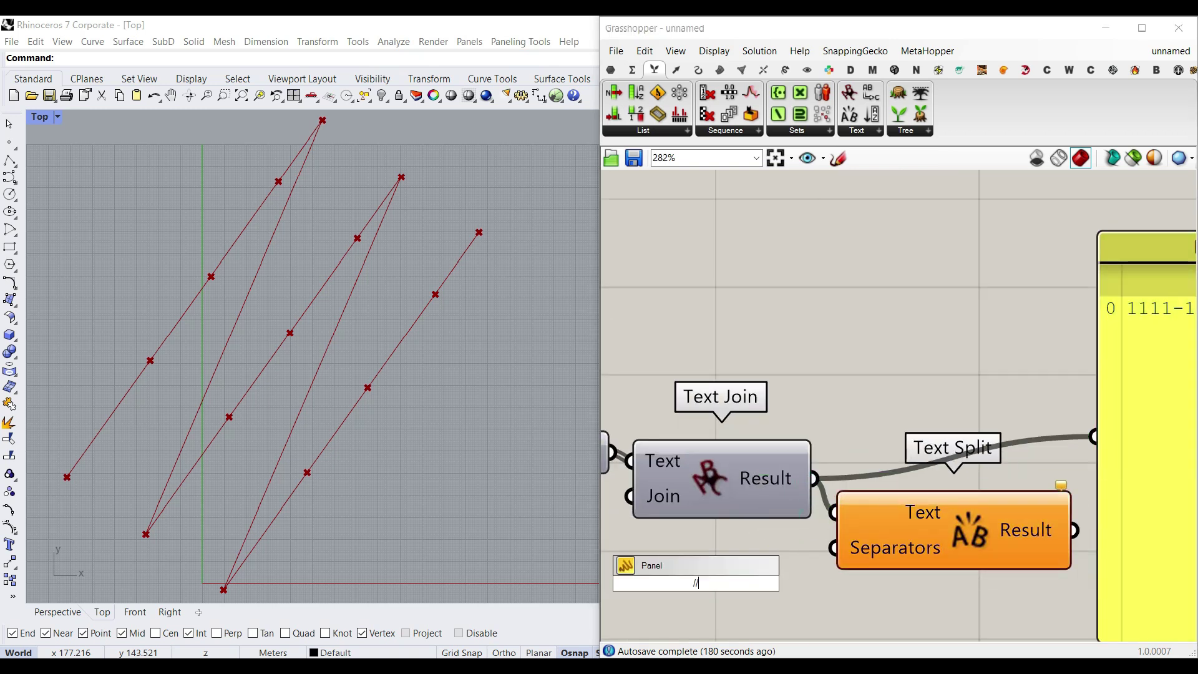
pyautogui.write('-')
pyautogui.press('Return')
pyautogui.click(730, 580)
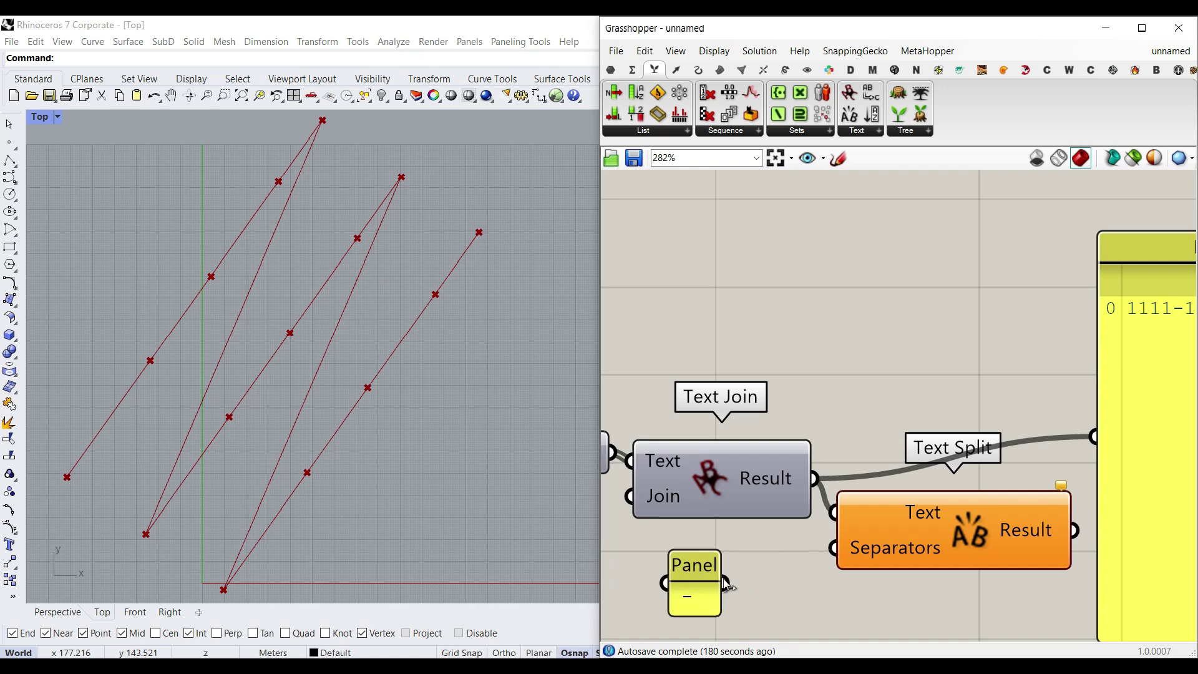
pyautogui.moveTo(756, 586); pyautogui.dragTo(832, 550)
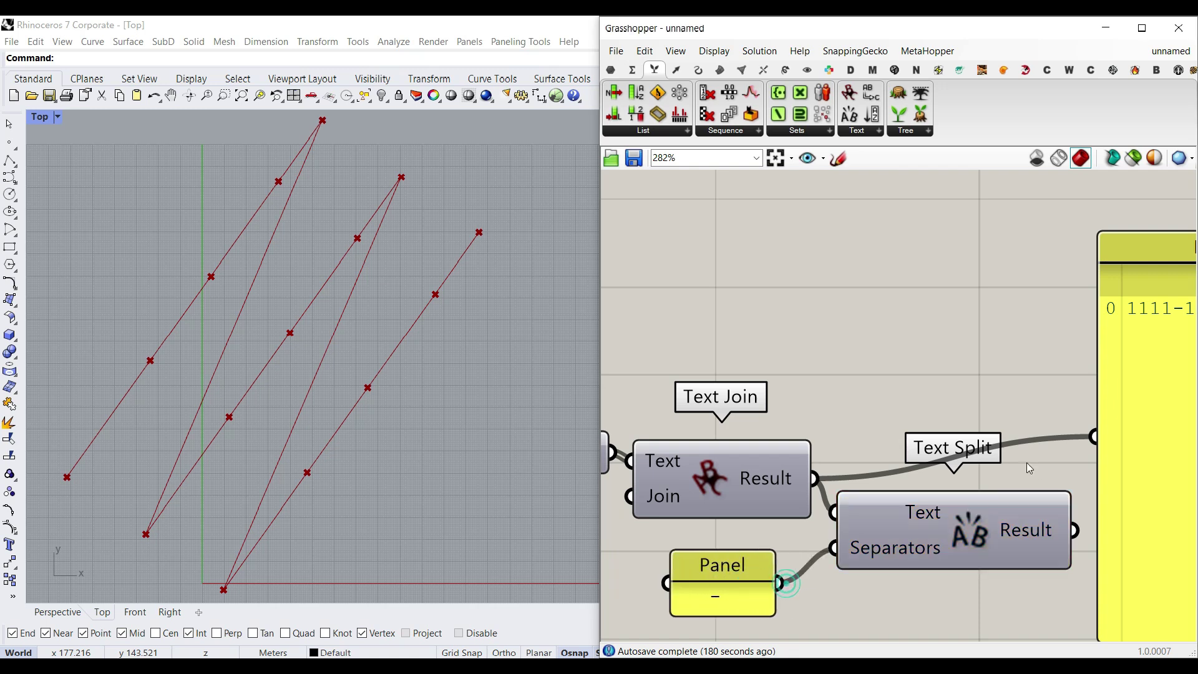
# Step: Connect Text Split's Result output to the large Panel to inspect the split text
pyautogui.moveTo(1142, 378); pyautogui.dragTo(906, 403, button='right')
pyautogui.scroll(3, 953, 336)
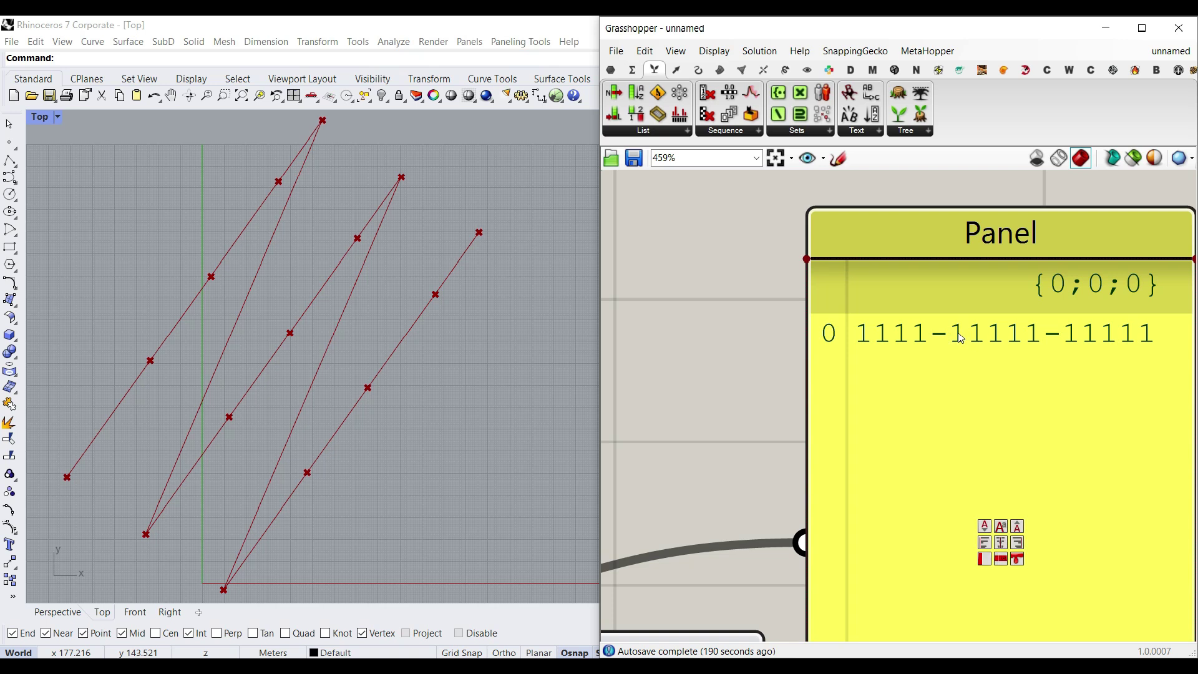
pyautogui.scroll(-4, 898, 368)
pyautogui.moveTo(840, 509); pyautogui.dragTo(856, 430)
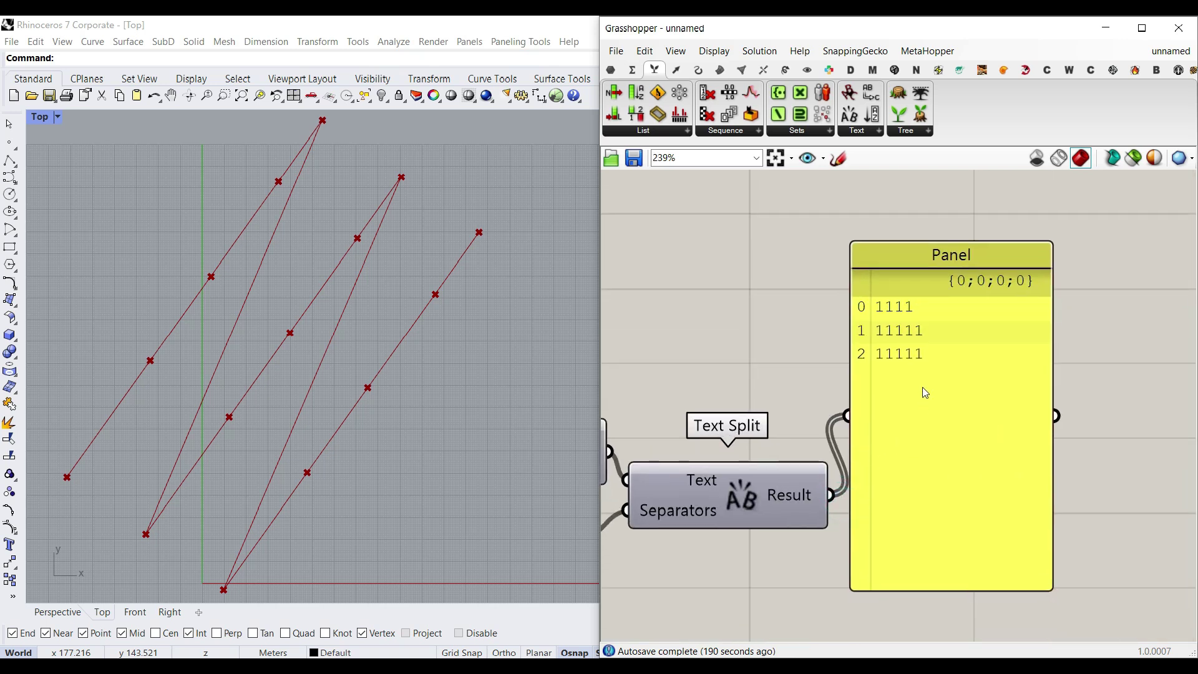
pyautogui.scroll(2, 885, 319)
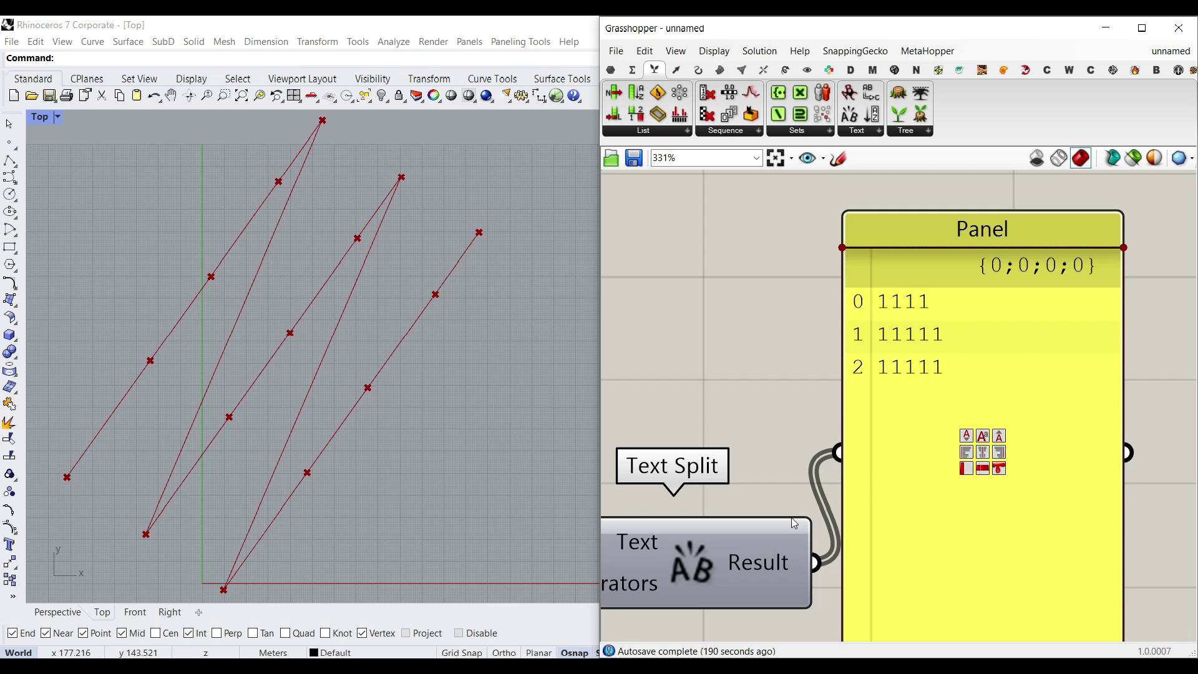
pyautogui.moveTo(732, 539); pyautogui.dragTo(915, 498, button='right')
pyautogui.scroll(-3, 836, 402)
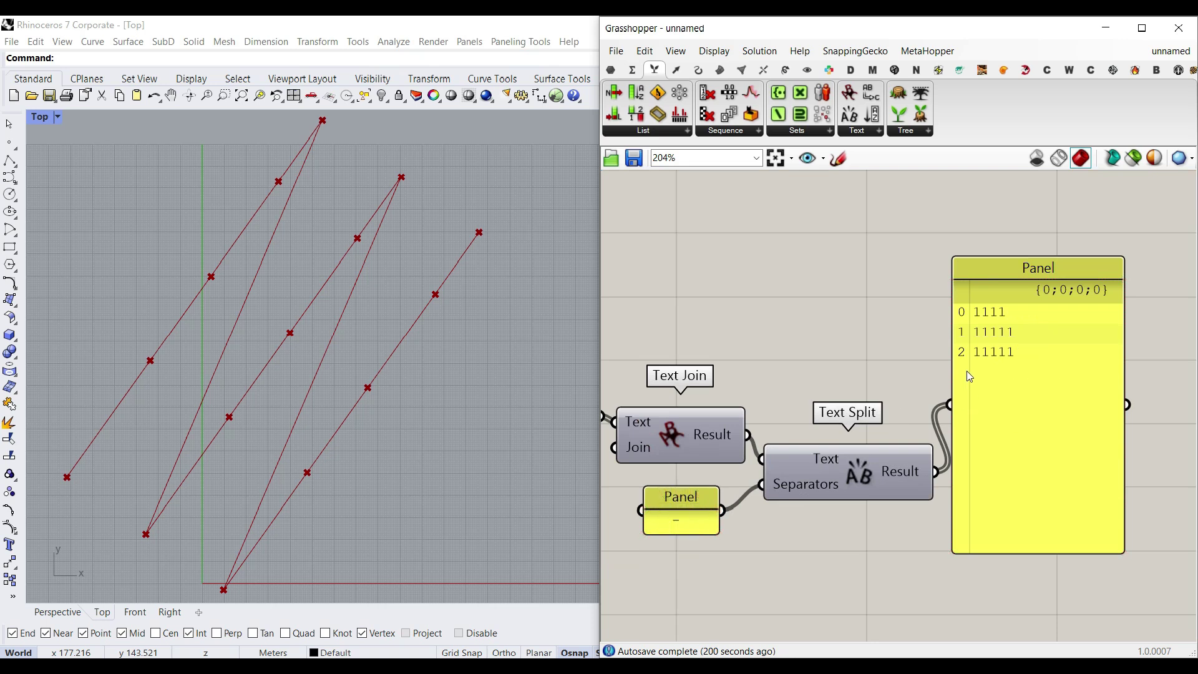
pyautogui.scroll(3, 982, 306)
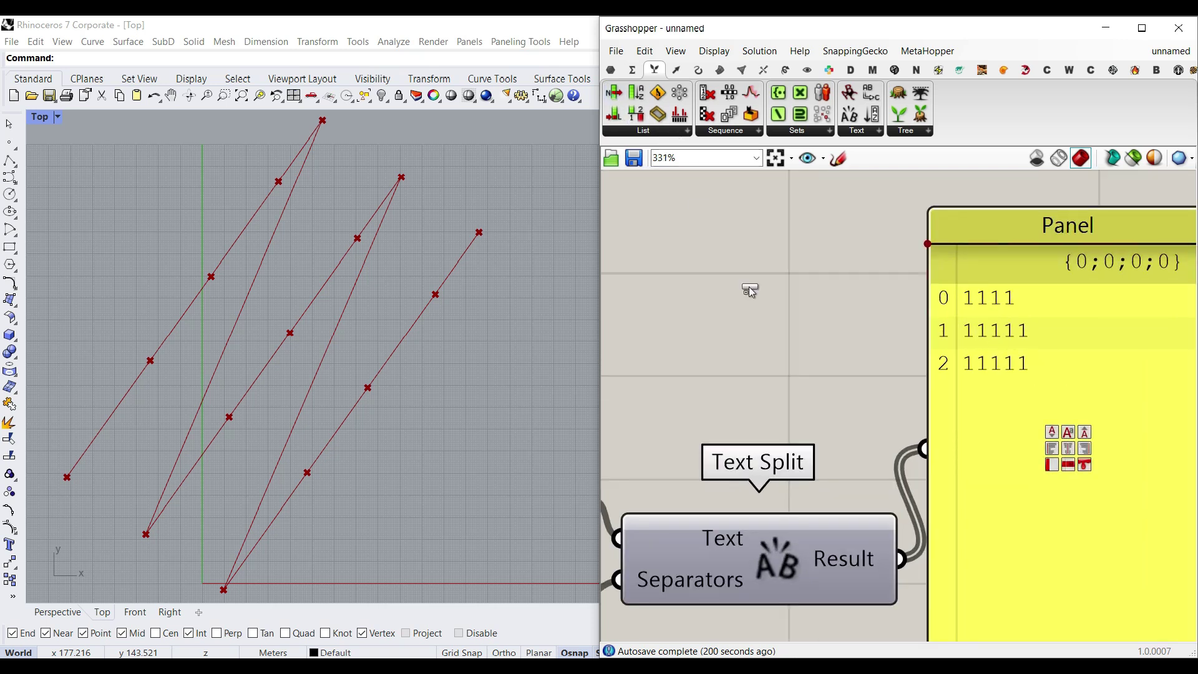
pyautogui.scroll(-3, 787, 356)
# Step: Insert a List Item component between Text Split's Result and the Panel, connecting its List input and Item output
pyautogui.click(912, 558)
pyautogui.moveTo(856, 483); pyautogui.dragTo(871, 532)
pyautogui.moveTo(928, 491); pyautogui.dragTo(1043, 459)
pyautogui.moveTo(967, 560); pyautogui.dragTo(1082, 502)
pyautogui.scroll(3, 1080, 414)
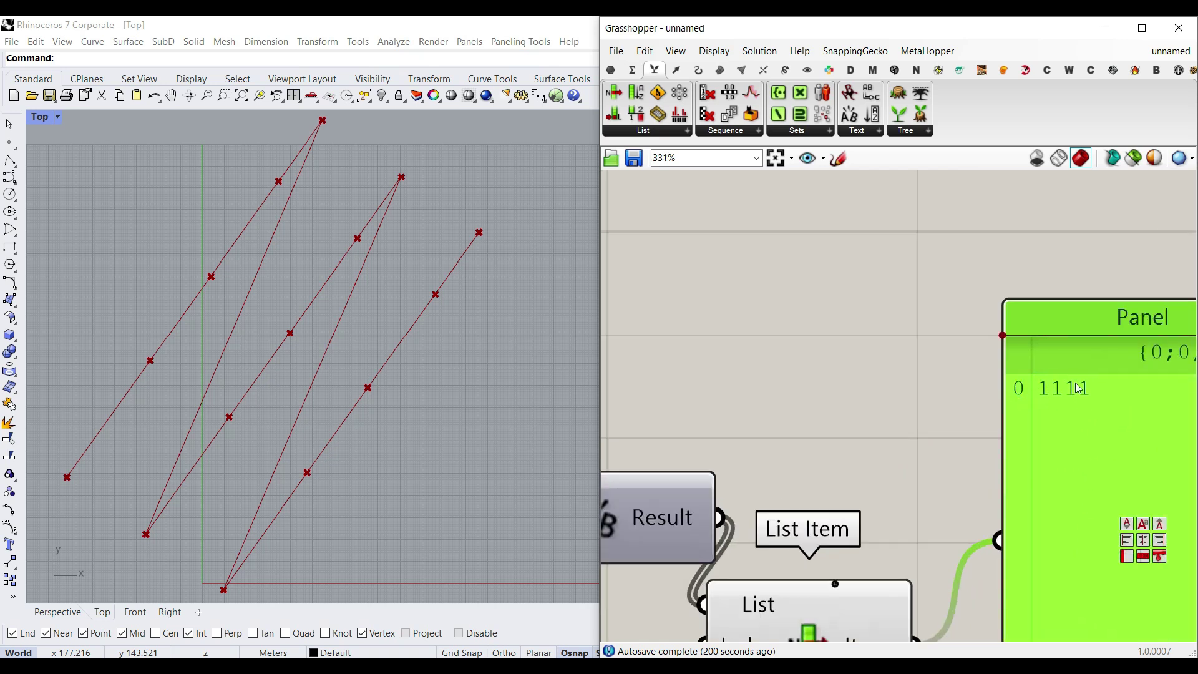
pyautogui.scroll(-4, 1070, 409)
pyautogui.scroll(2, 999, 465)
pyautogui.moveTo(920, 537); pyautogui.dragTo(955, 473)
# Step: Insert a Text Length component between List Item and the Panel, moving the Panel away and connecting Text and Length
pyautogui.moveTo(1089, 389); pyautogui.dragTo(949, 406, button='right')
pyautogui.click(984, 475)
pyautogui.moveTo(932, 458); pyautogui.dragTo(1041, 458)
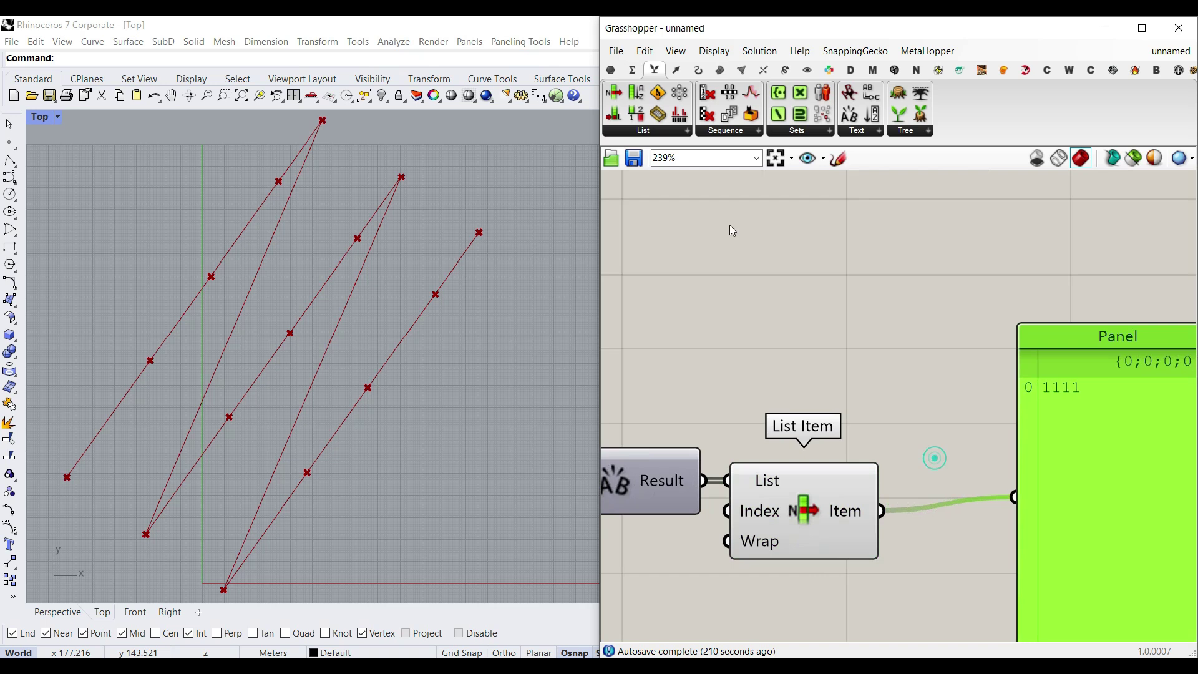
pyautogui.click(864, 133)
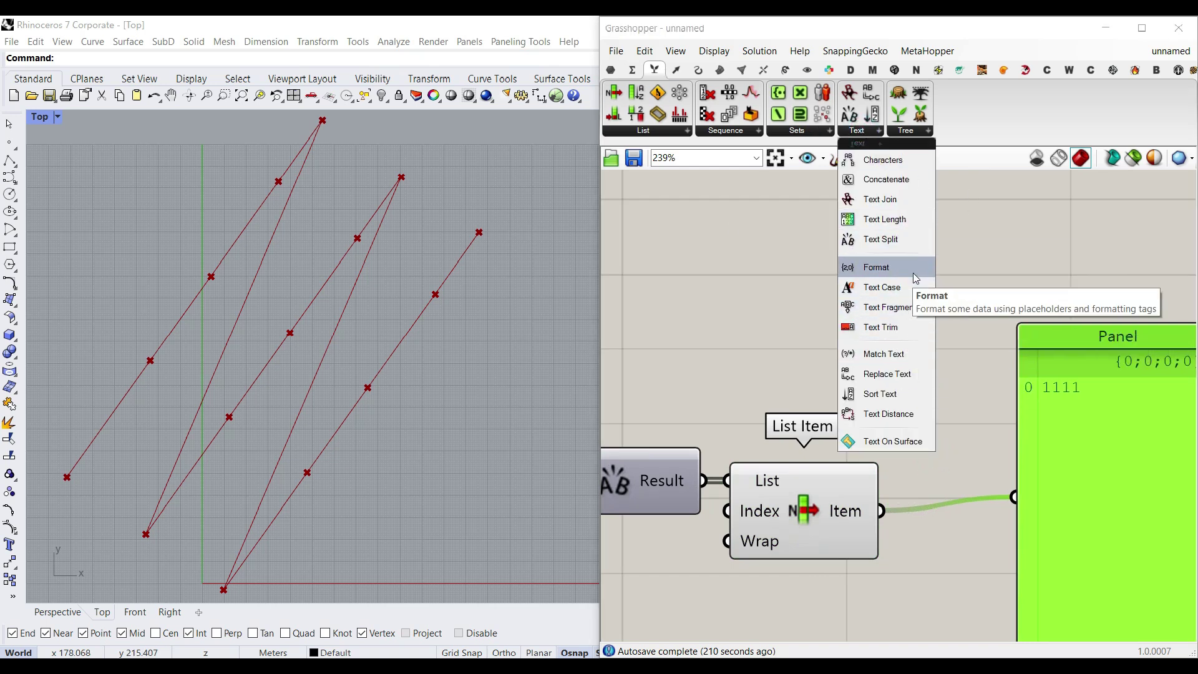
pyautogui.click(909, 224)
pyautogui.click(952, 483)
pyautogui.moveTo(1041, 510); pyautogui.dragTo(945, 475, button='right')
pyautogui.moveTo(783, 477); pyautogui.dragTo(776, 450)
pyautogui.moveTo(1005, 493); pyautogui.dragTo(1094, 503)
pyautogui.moveTo(896, 451); pyautogui.dragTo(929, 459)
pyautogui.moveTo(970, 458); pyautogui.dragTo(1007, 475)
pyautogui.moveTo(1080, 463); pyautogui.dragTo(974, 453, button='right')
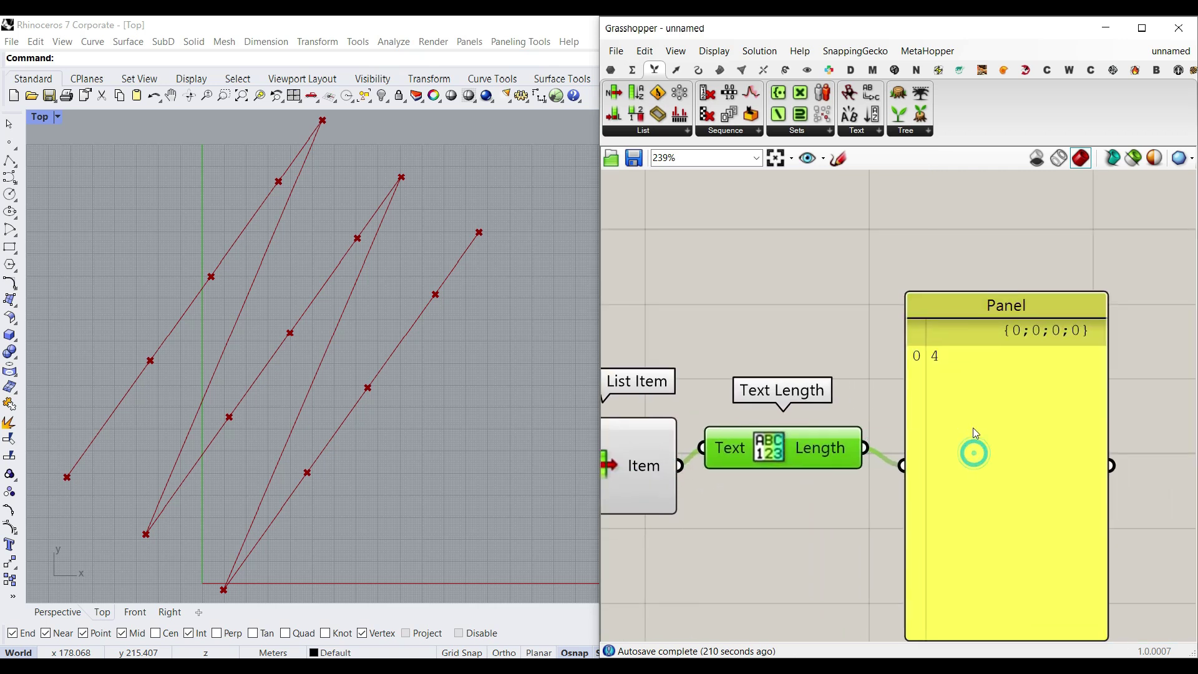
# Step: Apply the expression x+1 to Text Length's Length output
pyautogui.rightClick(837, 450)
pyautogui.moveTo(882, 556)
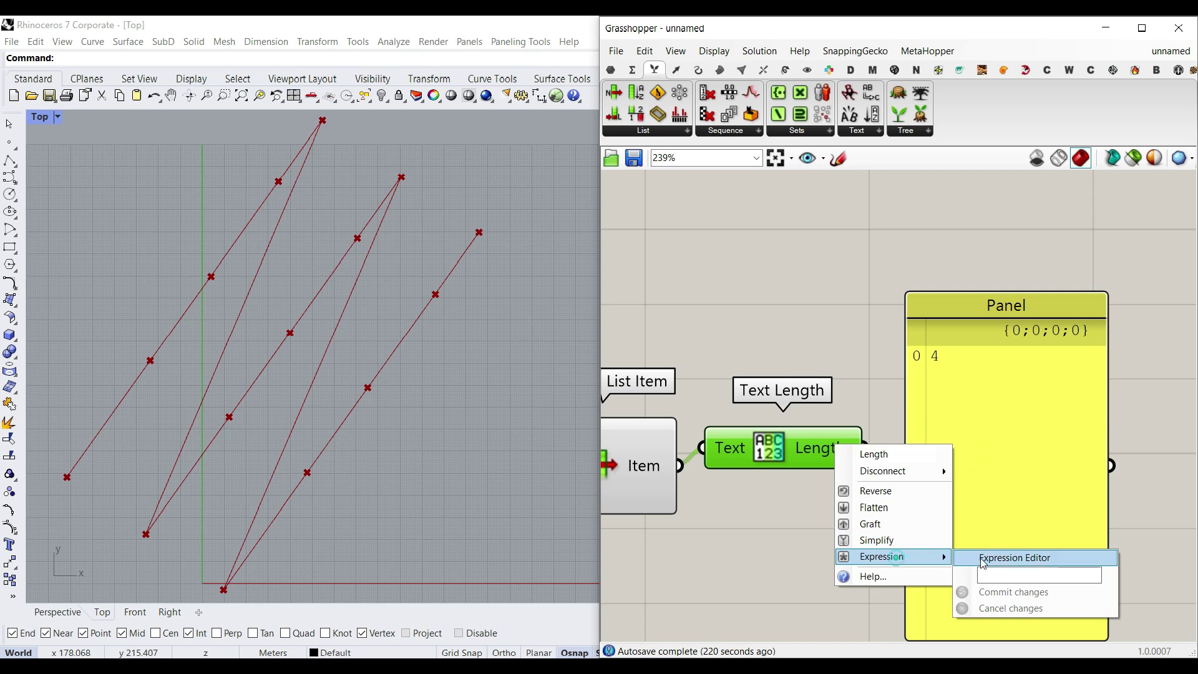
pyautogui.click(998, 574)
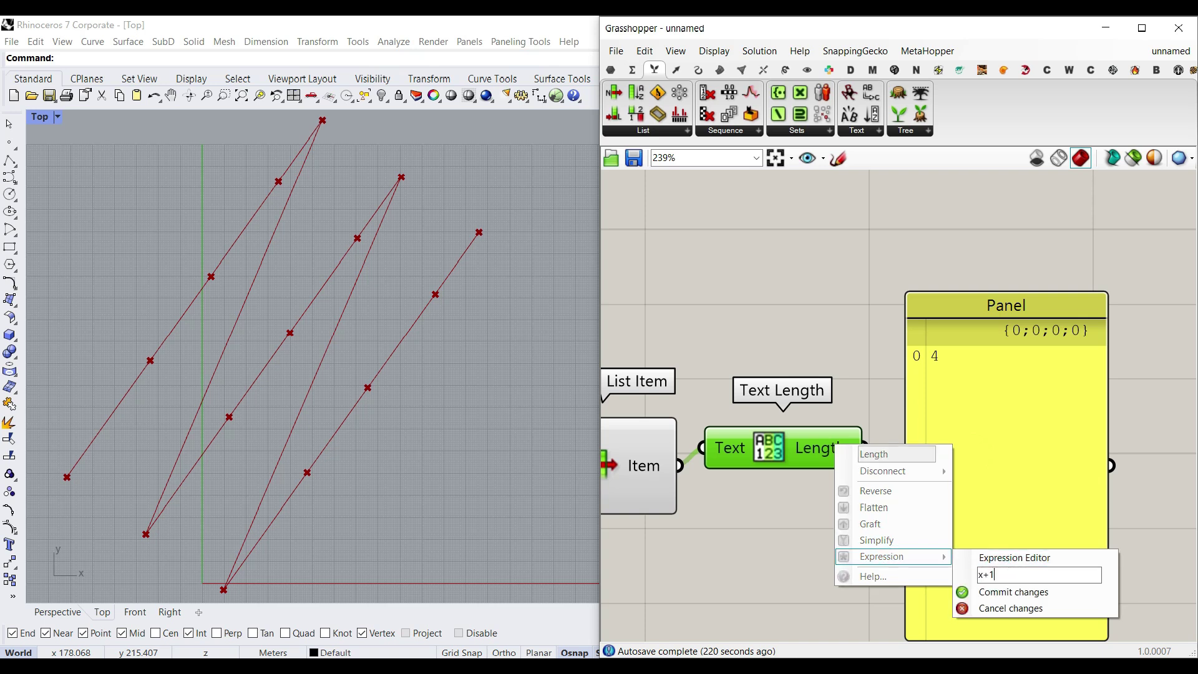
pyautogui.click(989, 593)
# Step: Delete the large Panel connected to Text Length's output
pyautogui.click(999, 398)
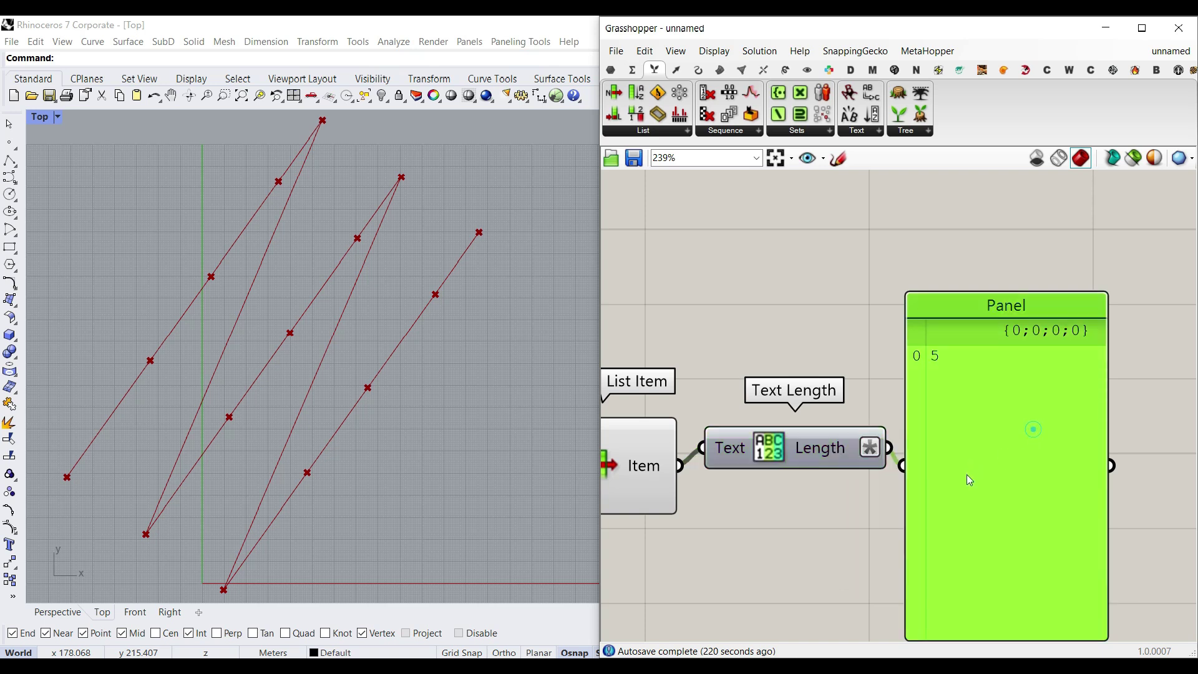
pyautogui.scroll(-5, 967, 474)
pyautogui.scroll(3, 951, 466)
pyautogui.moveTo(971, 412); pyautogui.dragTo(1109, 402, button='right')
# Step: Move Partition List past Text Length and connect the Length output to its Size input
pyautogui.moveTo(744, 341); pyautogui.dragTo(974, 364)
pyautogui.scroll(-5, 827, 352)
pyautogui.scroll(5, 974, 363)
pyautogui.scroll(4, 975, 363)
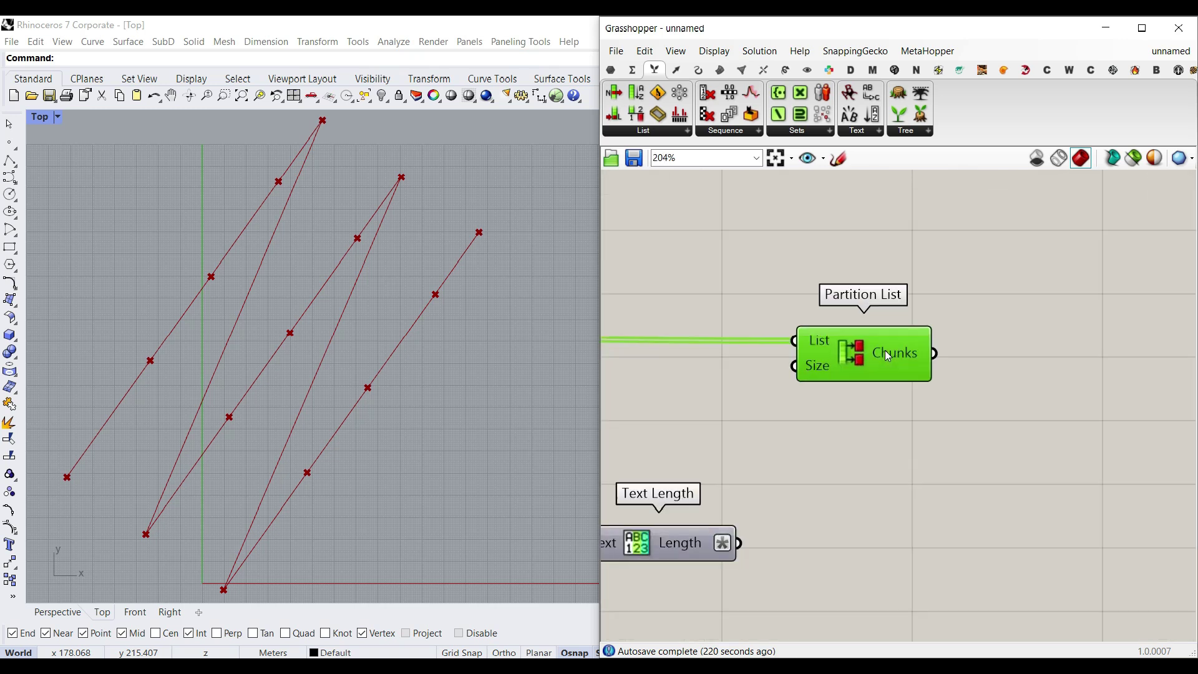
pyautogui.moveTo(739, 544); pyautogui.dragTo(803, 373)
pyautogui.scroll(-5, 909, 395)
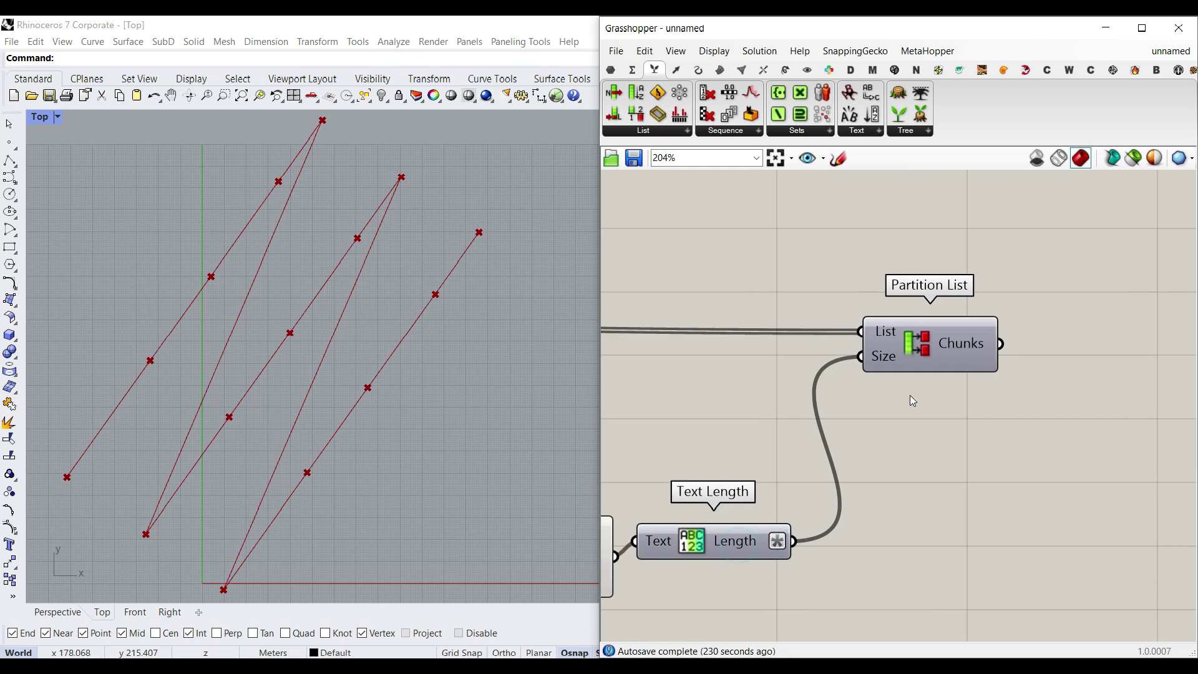
# Step: Turn off the preview of the components in the row-size chain and enable the preview of Partition List
pyautogui.moveTo(1020, 499); pyautogui.dragTo(702, 352)
pyautogui.scroll(-2, 695, 401)
pyautogui.rightClick(701, 352)
pyautogui.click(734, 375)
pyautogui.scroll(8, 811, 383)
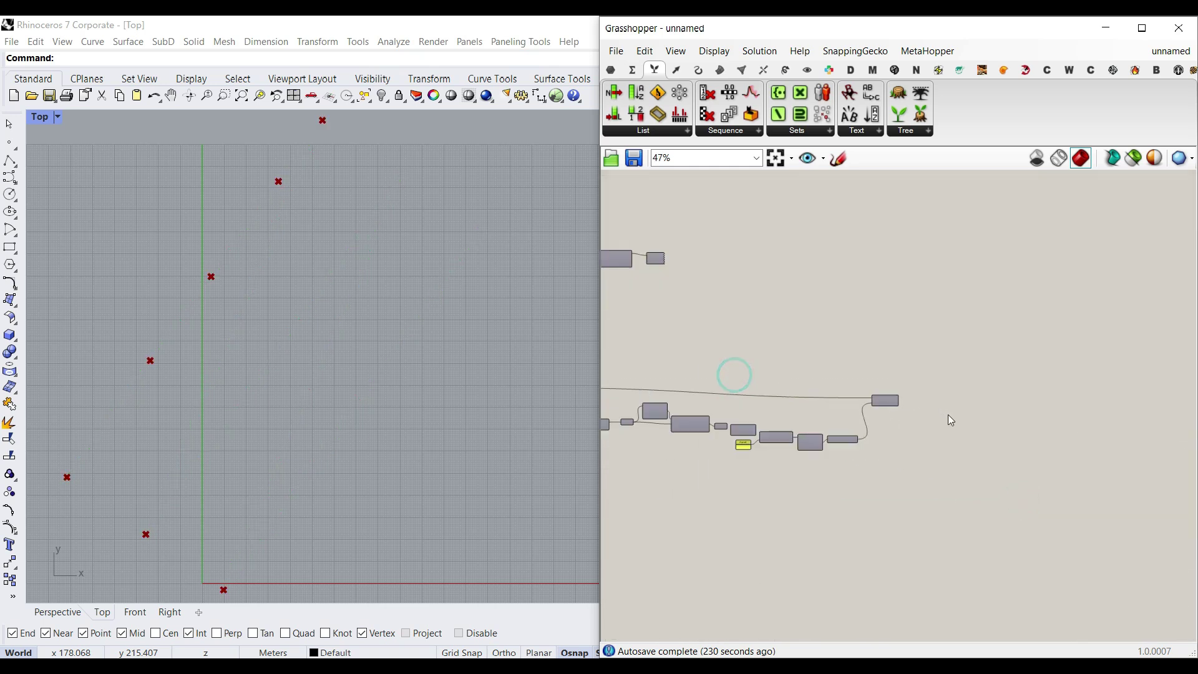
pyautogui.rightClick(813, 378)
pyautogui.click(843, 401)
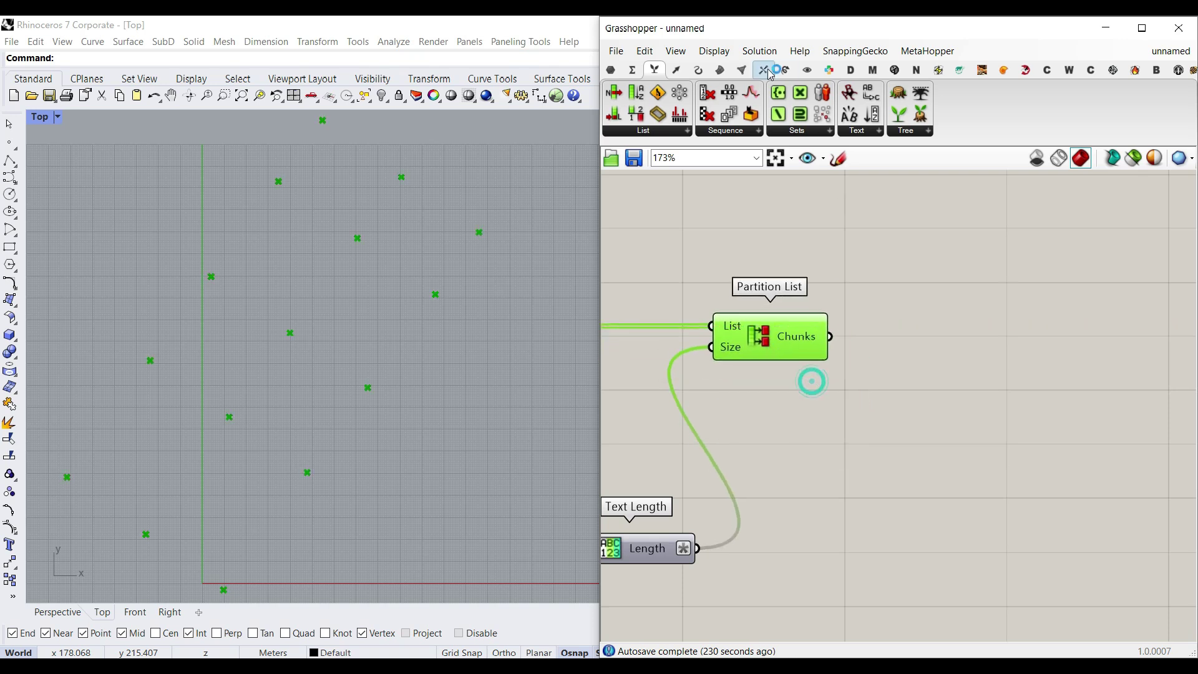
# Step: Add a Point List component fed by Partition List's Chunks and display the point indices coloured by branch
pyautogui.click(807, 69)
pyautogui.moveTo(1128, 101); pyautogui.dragTo(925, 332)
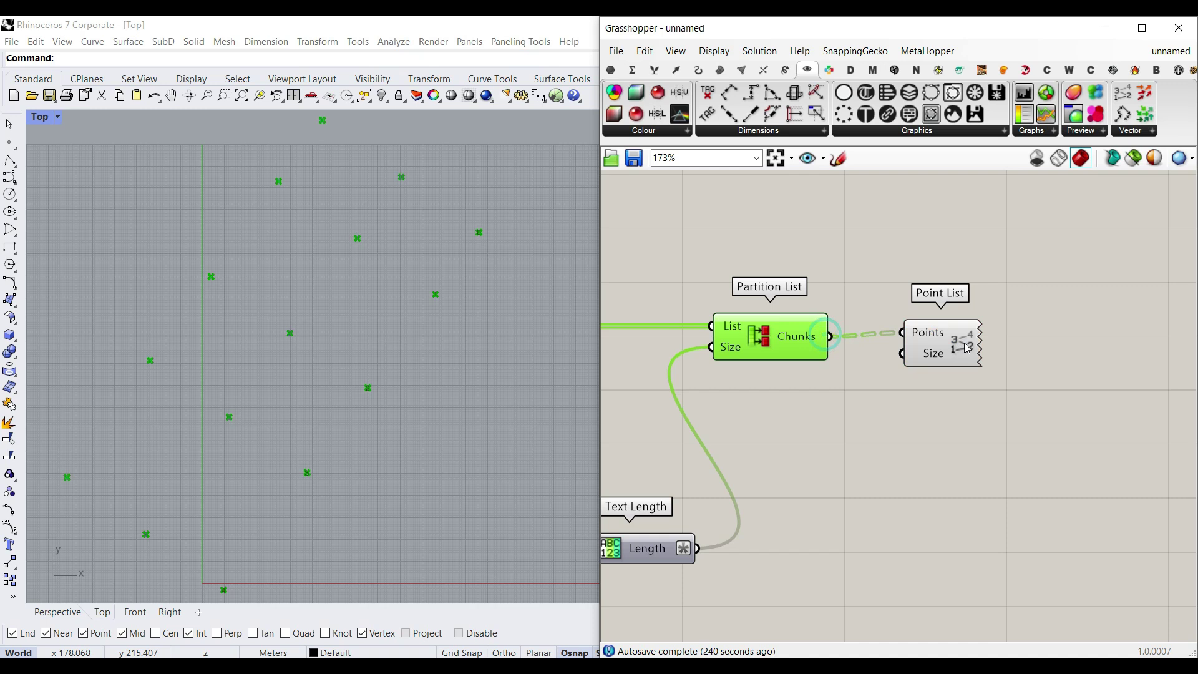
pyautogui.rightClick(964, 343)
pyautogui.click(1014, 404)
pyautogui.click(984, 552)
pyautogui.scroll(-5, 299, 411)
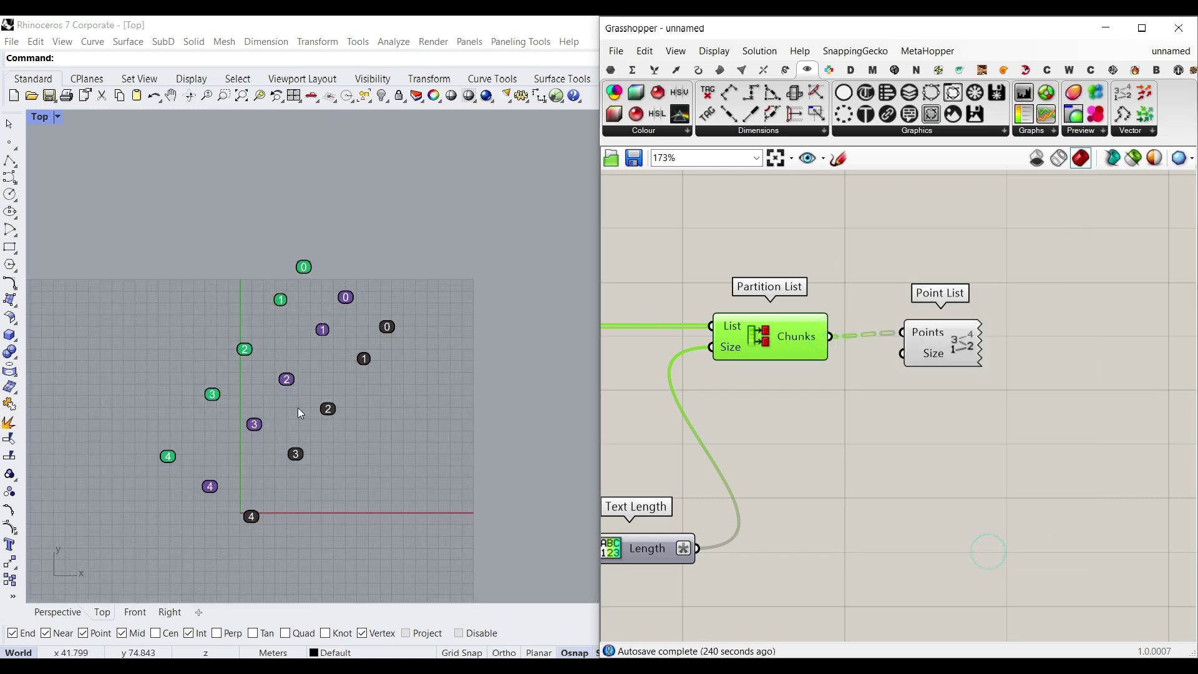
pyautogui.click(448, 482)
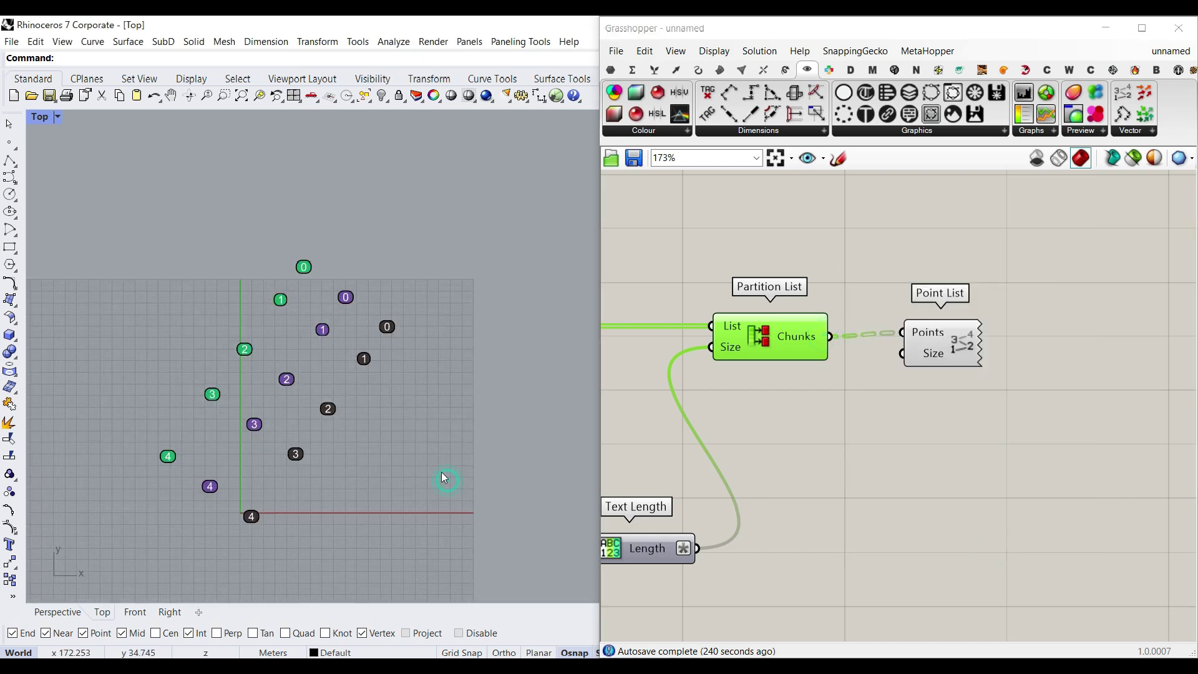
# Step: Delete the Point List component
pyautogui.hotkey('ctrl', 'z')
pyautogui.click(939, 348)
pyautogui.press('Delete')
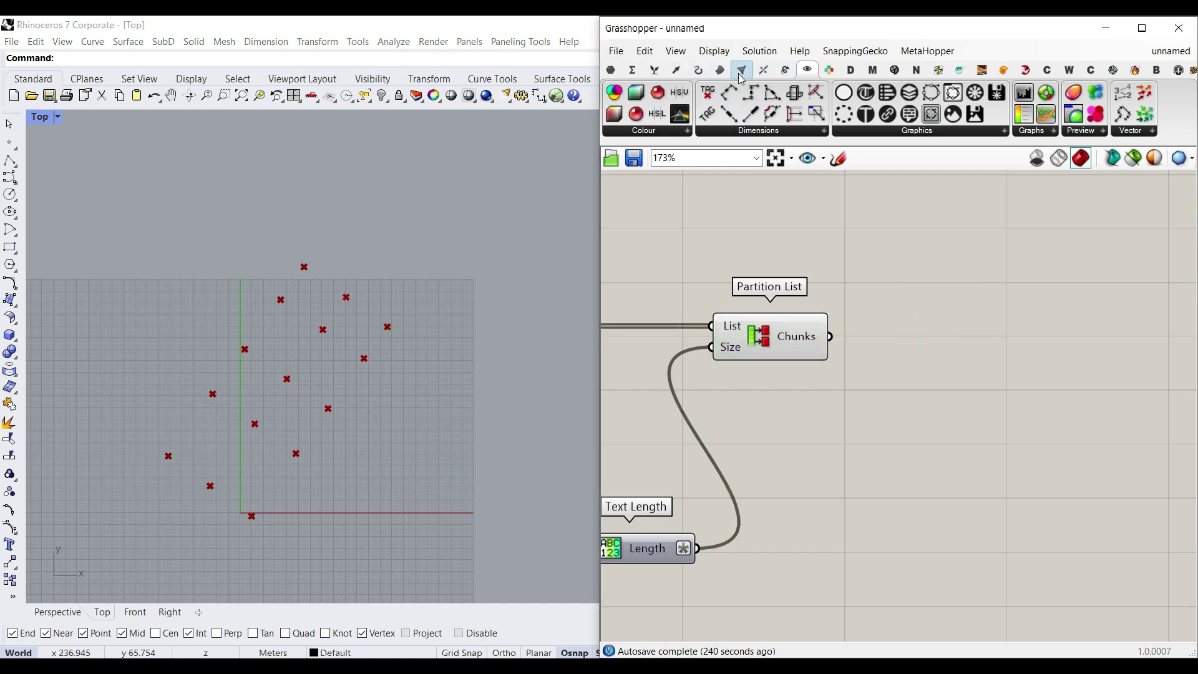
# Step: Add a PolyLine component and connect Partition List's Chunks output to its Vertices input
pyautogui.click(697, 70)
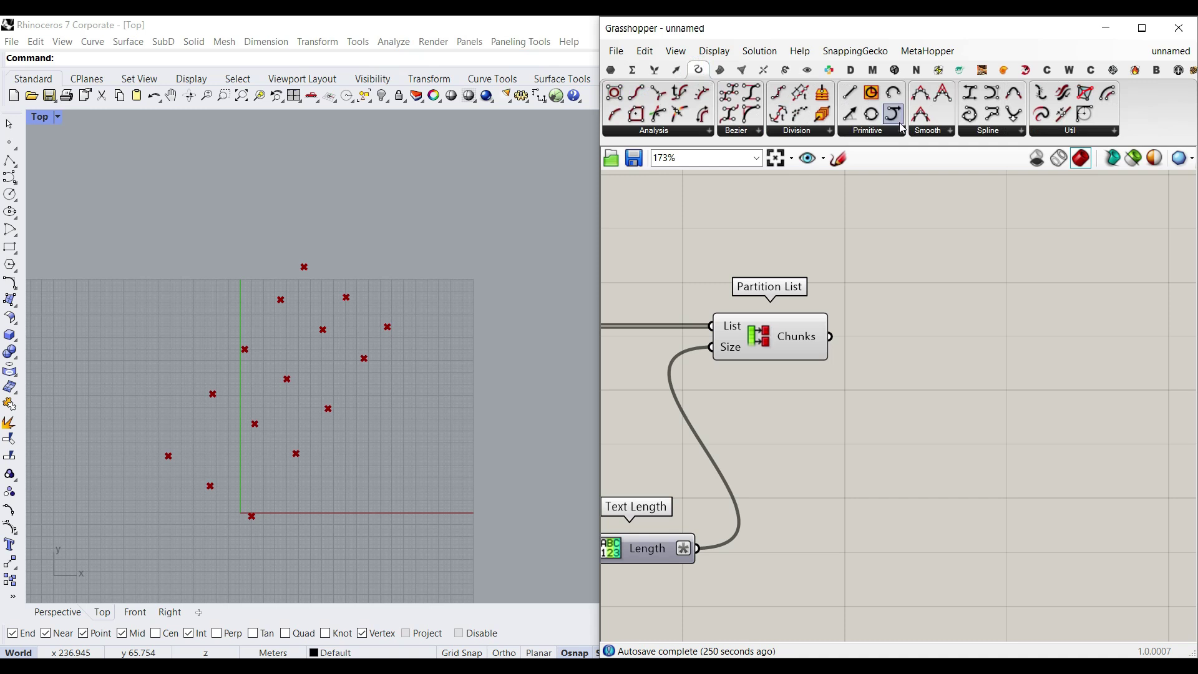
pyautogui.click(907, 399)
pyautogui.moveTo(830, 338); pyautogui.dragTo(837, 389)
pyautogui.moveTo(909, 401); pyautogui.dragTo(1003, 304)
pyautogui.click(957, 382)
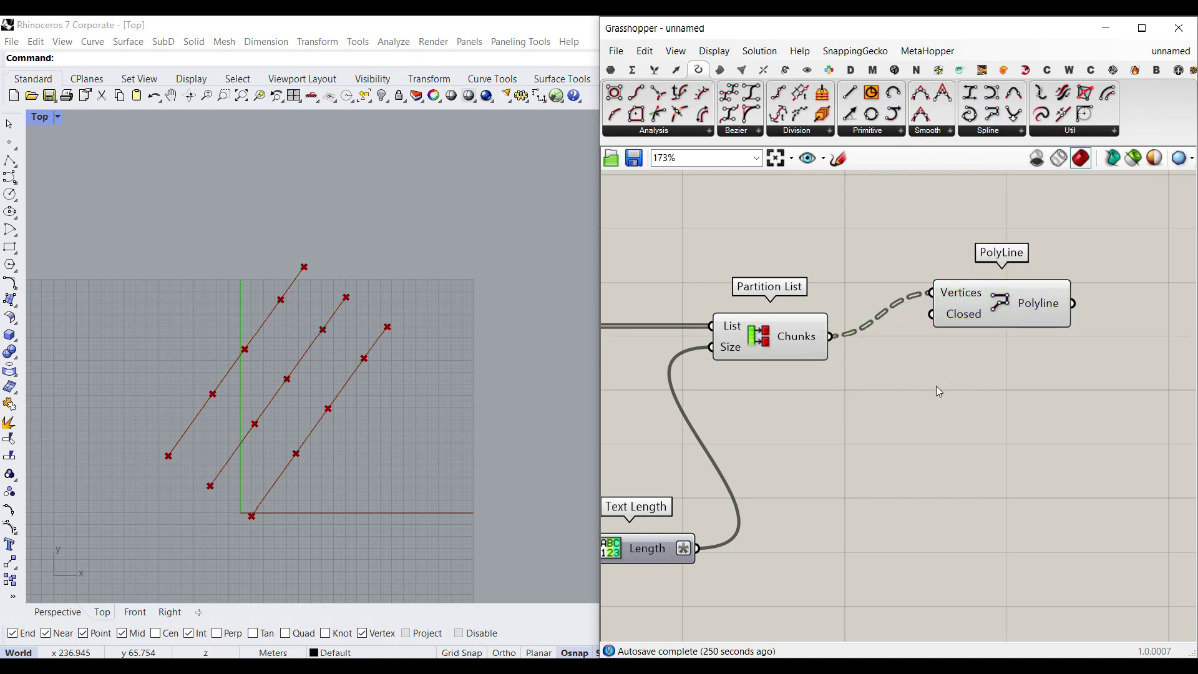
# Step: Add a Flip Matrix component and connect Partition List's Chunks output to its input
pyautogui.doubleClick(936, 385)
pyautogui.write('flip')
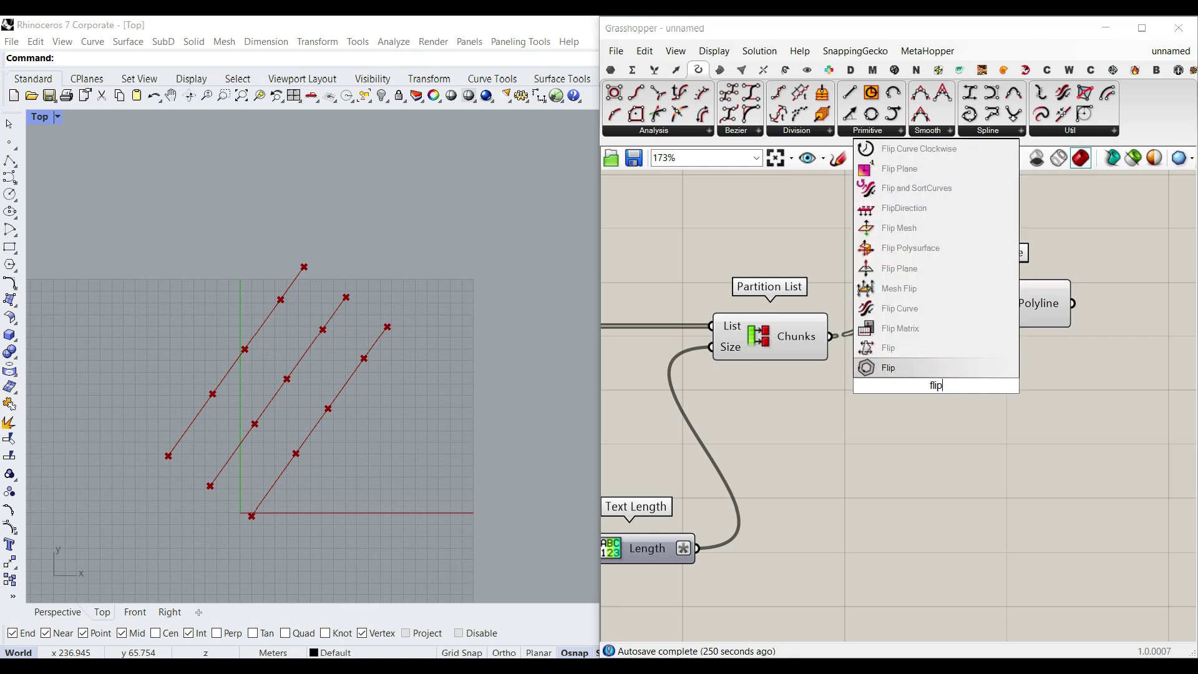
pyautogui.click(920, 332)
pyautogui.moveTo(850, 367); pyautogui.dragTo(887, 390)
pyautogui.moveTo(915, 391); pyautogui.dragTo(809, 371, button='right')
# Step: Duplicate the PolyLine component and feed its Vertices input from Flip Matrix's output
pyautogui.moveTo(884, 298); pyautogui.dragTo(917, 371)
pyautogui.hotkey('ctrl', 'c')
pyautogui.hotkey('ctrl', 'v')
pyautogui.scroll(-5, 936, 387)
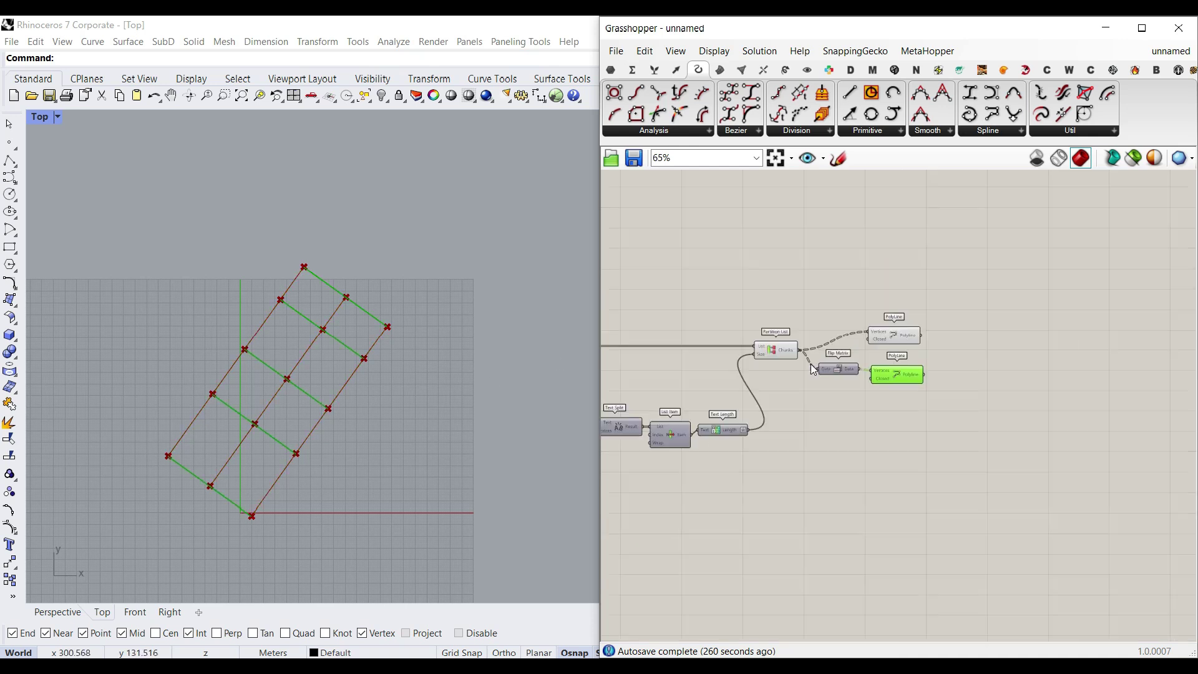
pyautogui.click(908, 406)
# Step: Review the earlier part of the definition, including the Align Plane and Bounding Box components
pyautogui.scroll(1, 332, 408)
pyautogui.scroll(-4, 999, 388)
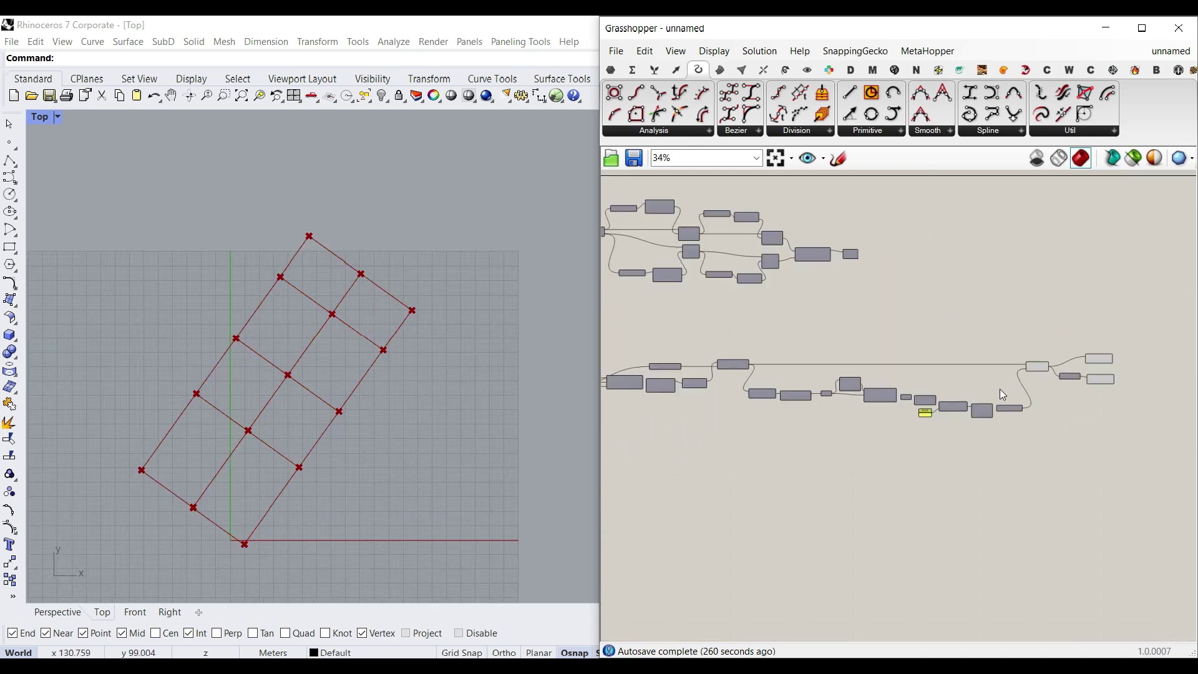
pyautogui.scroll(6, 782, 367)
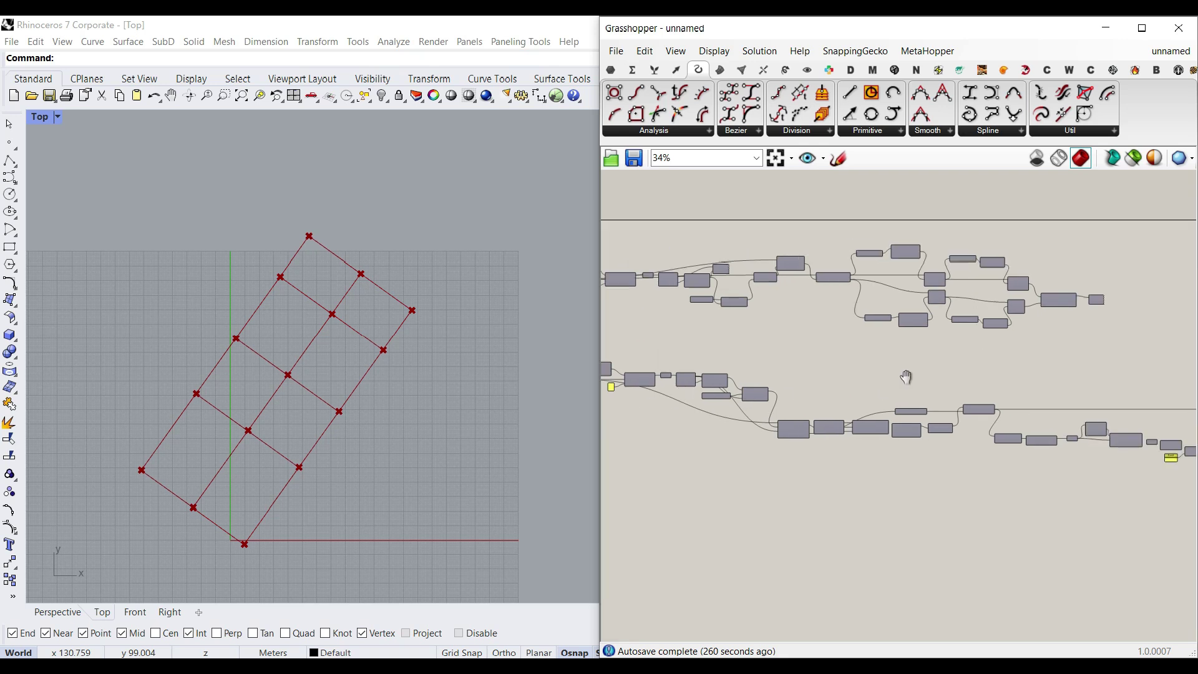
pyautogui.moveTo(698, 324)
pyautogui.mouseDown(button='right')
pyautogui.moveTo(1024, 339)
pyautogui.moveTo(877, 350)
pyautogui.moveTo(1091, 362)
pyautogui.mouseUp(button='right')
pyautogui.scroll(-1, 917, 378)
pyautogui.moveTo(914, 377); pyautogui.dragTo(971, 348, button='right')
pyautogui.scroll(3, 836, 363)
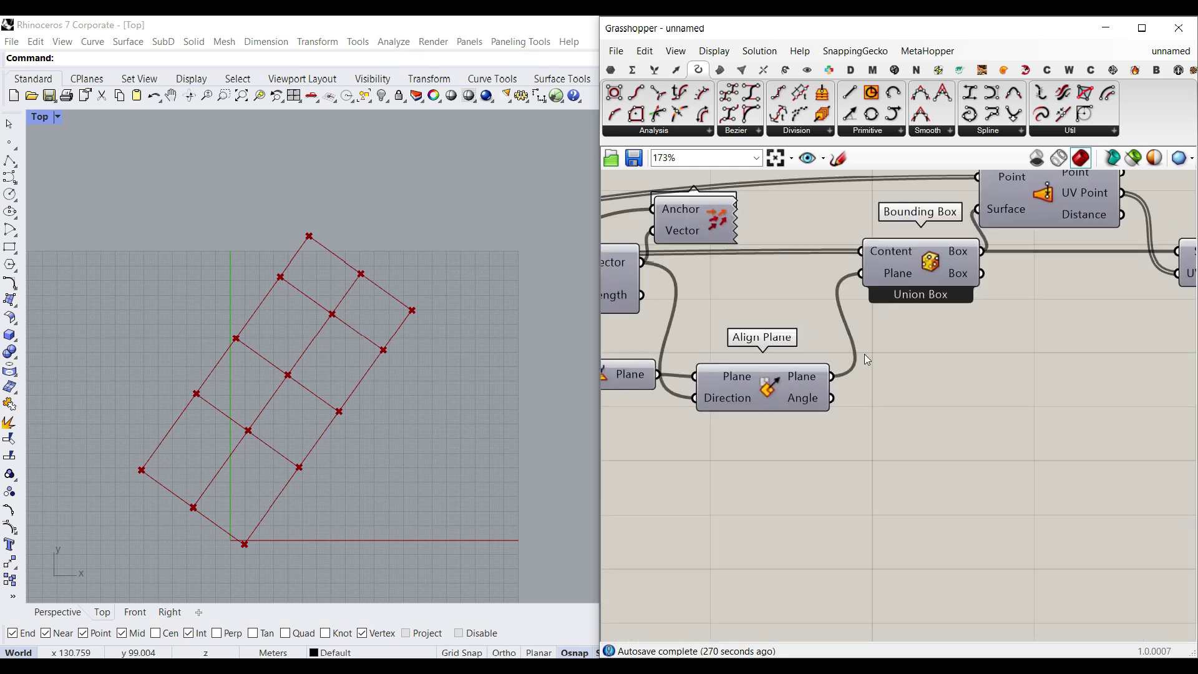
pyautogui.scroll(-5, 911, 324)
pyautogui.scroll(3, 818, 430)
pyautogui.scroll(2, 693, 424)
pyautogui.moveTo(694, 424); pyautogui.dragTo(815, 381, button='right')
pyautogui.click(932, 417)
# Step: Review the point sorting components and the chain from Dot Product through Text Length to Partition List
pyautogui.scroll(-2, 1010, 381)
pyautogui.scroll(3, 1009, 382)
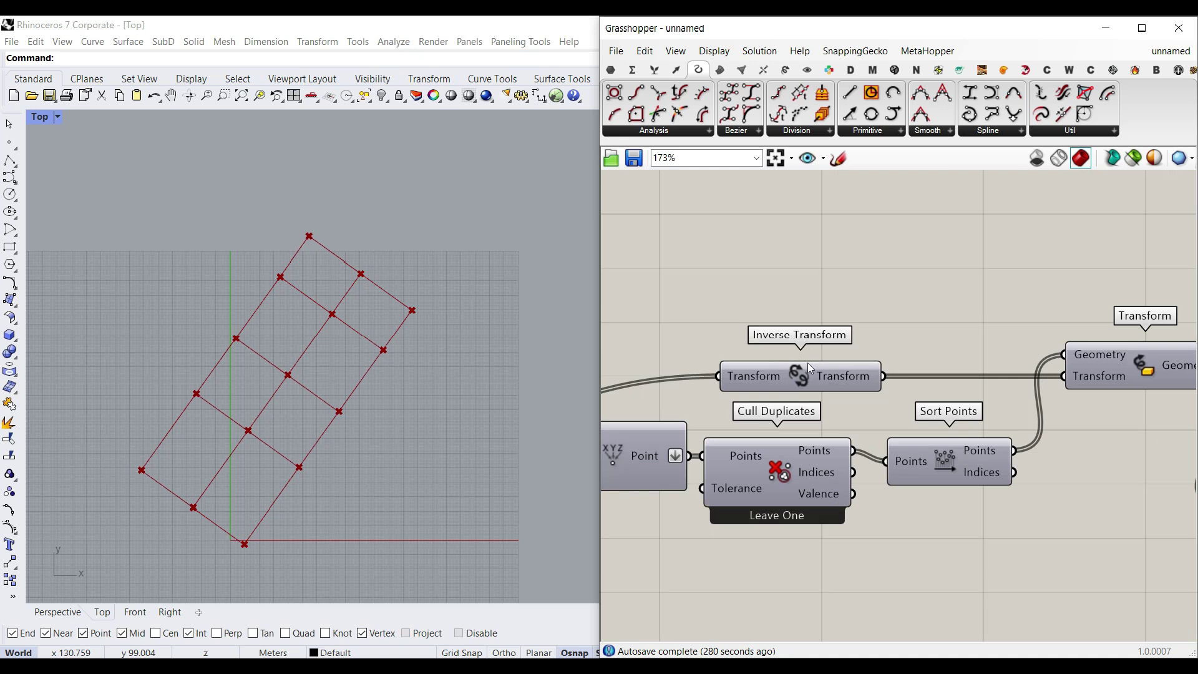
pyautogui.scroll(-5, 875, 374)
pyautogui.moveTo(1058, 387); pyautogui.dragTo(812, 393, button='right')
pyautogui.scroll(2, 1017, 392)
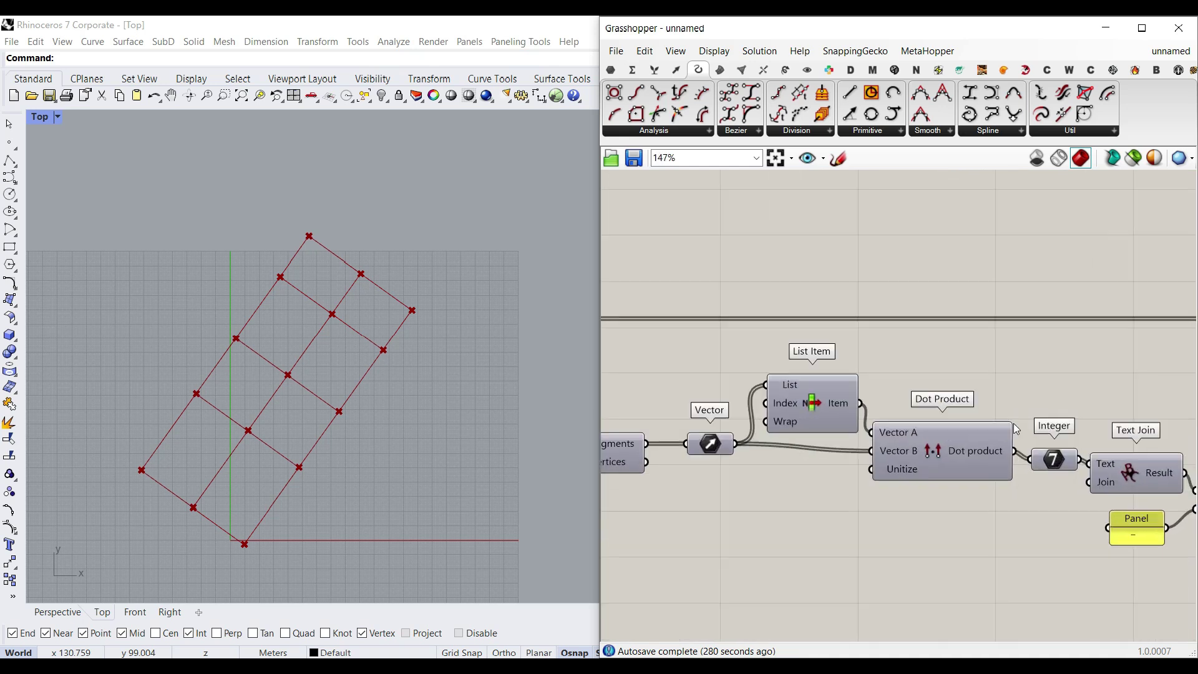
pyautogui.moveTo(1017, 392); pyautogui.dragTo(808, 398, button='right')
pyautogui.moveTo(957, 454); pyautogui.dragTo(890, 412, button='right')
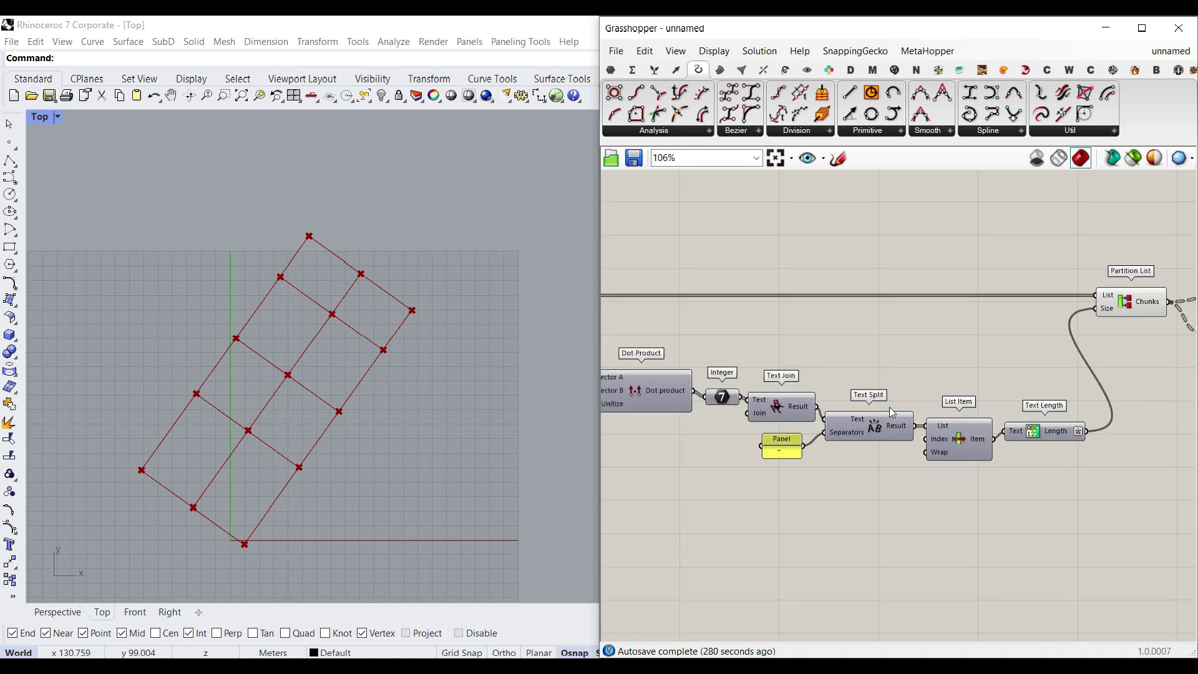
pyautogui.scroll(2, 997, 406)
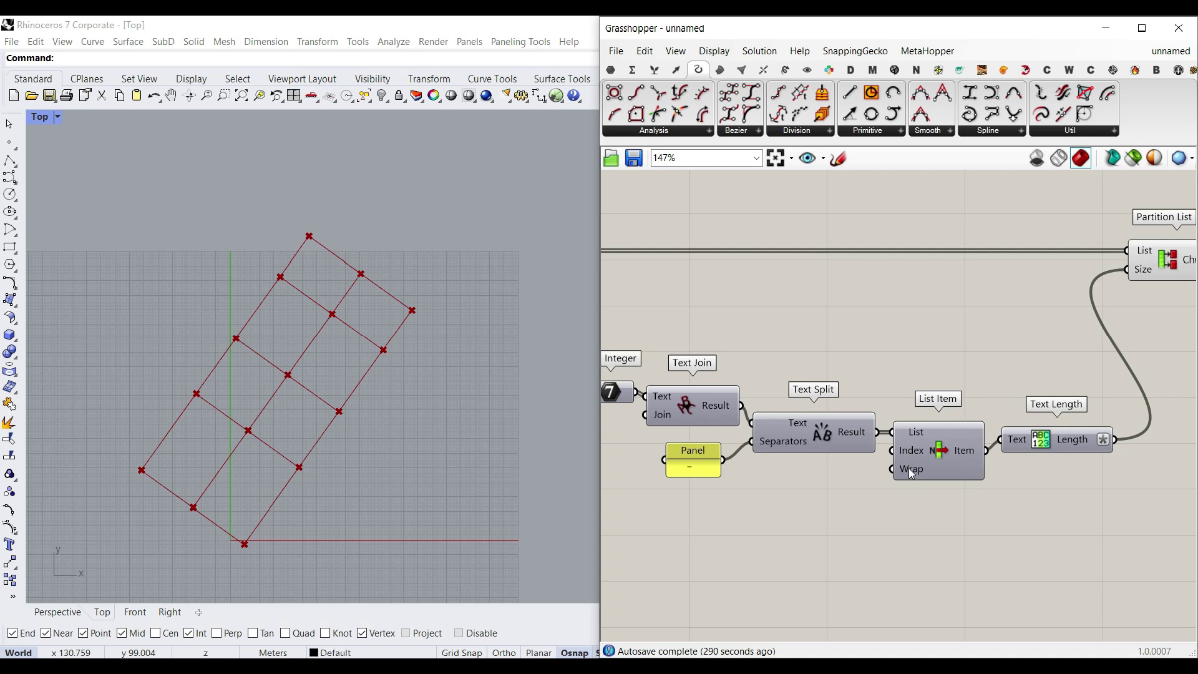
pyautogui.moveTo(690, 436); pyautogui.dragTo(915, 421, button='right')
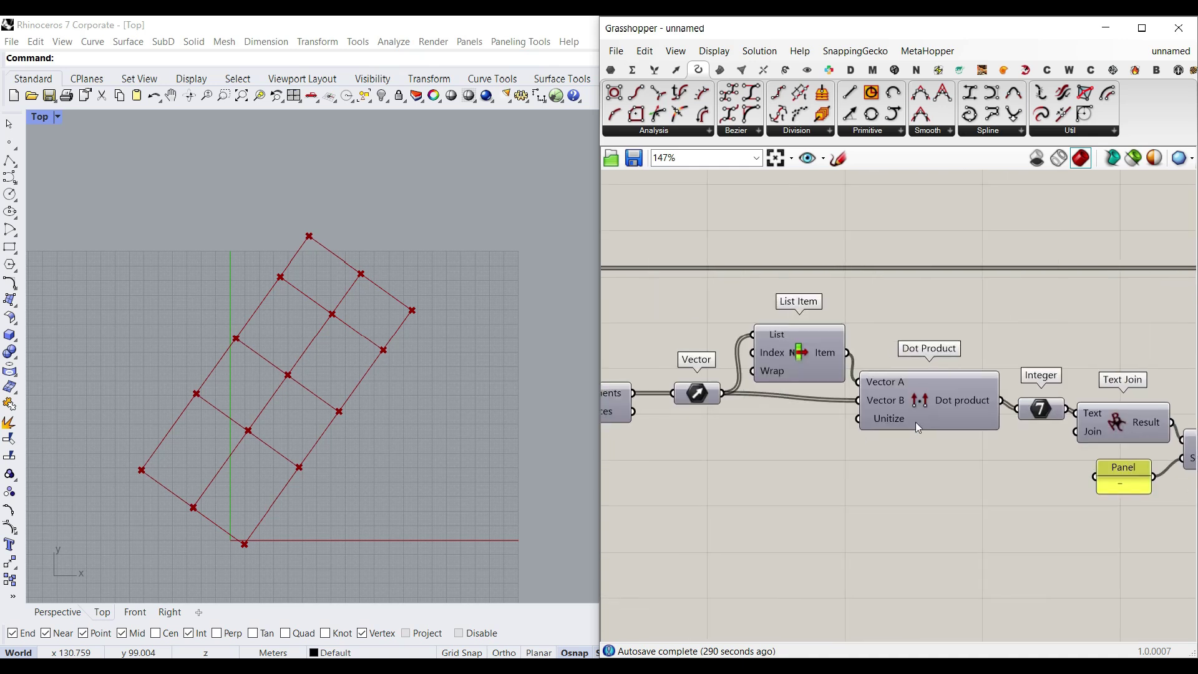
pyautogui.click(655, 69)
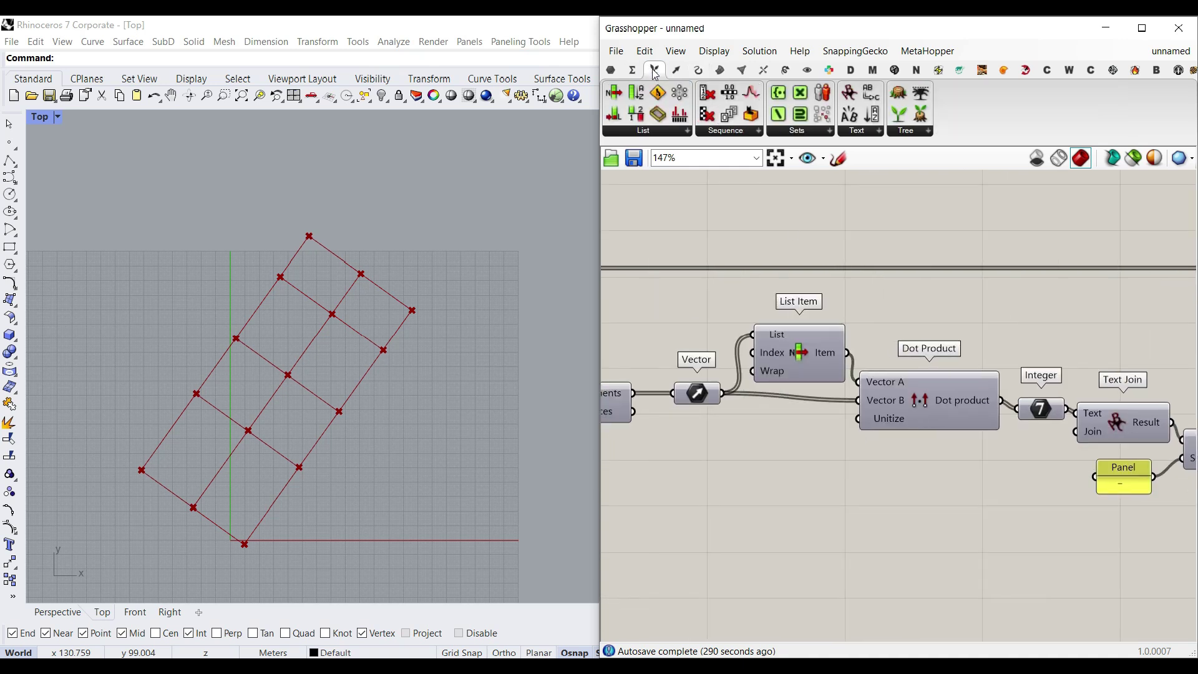
pyautogui.click(803, 133)
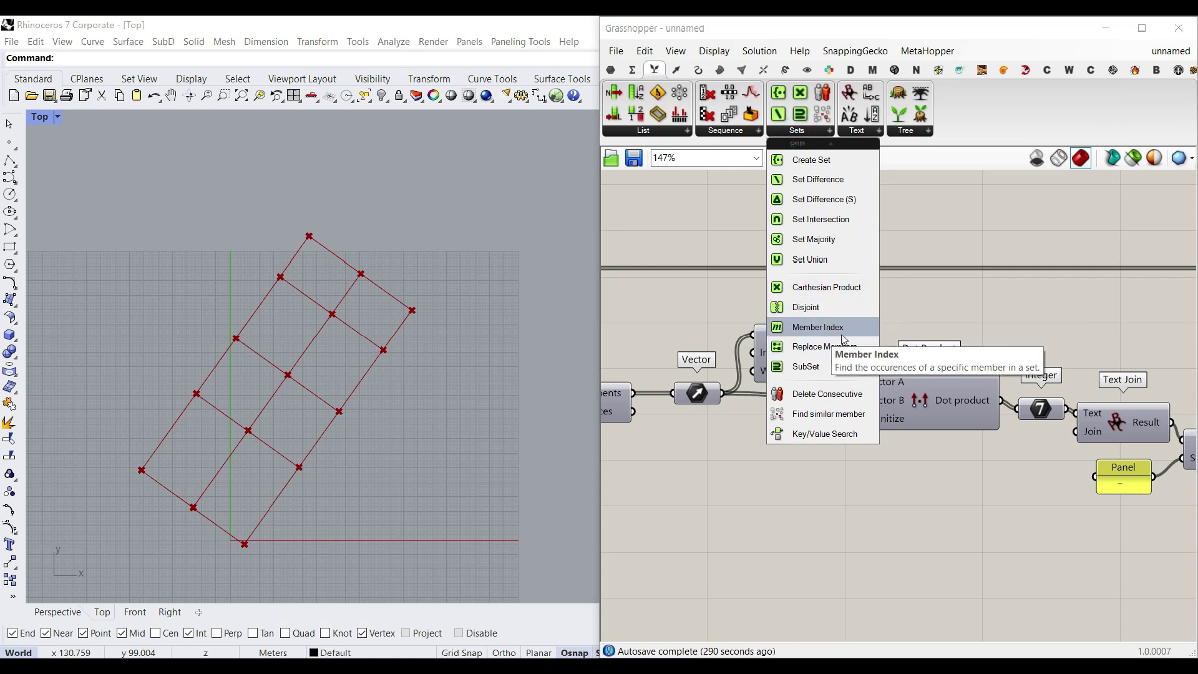
pyautogui.click(1079, 310)
# Step: Examine the Integer, Text Join, Text Split and Text Length chain feeding Partition List, and the overall layout of both component chains
pyautogui.moveTo(1069, 356); pyautogui.dragTo(942, 359, button='right')
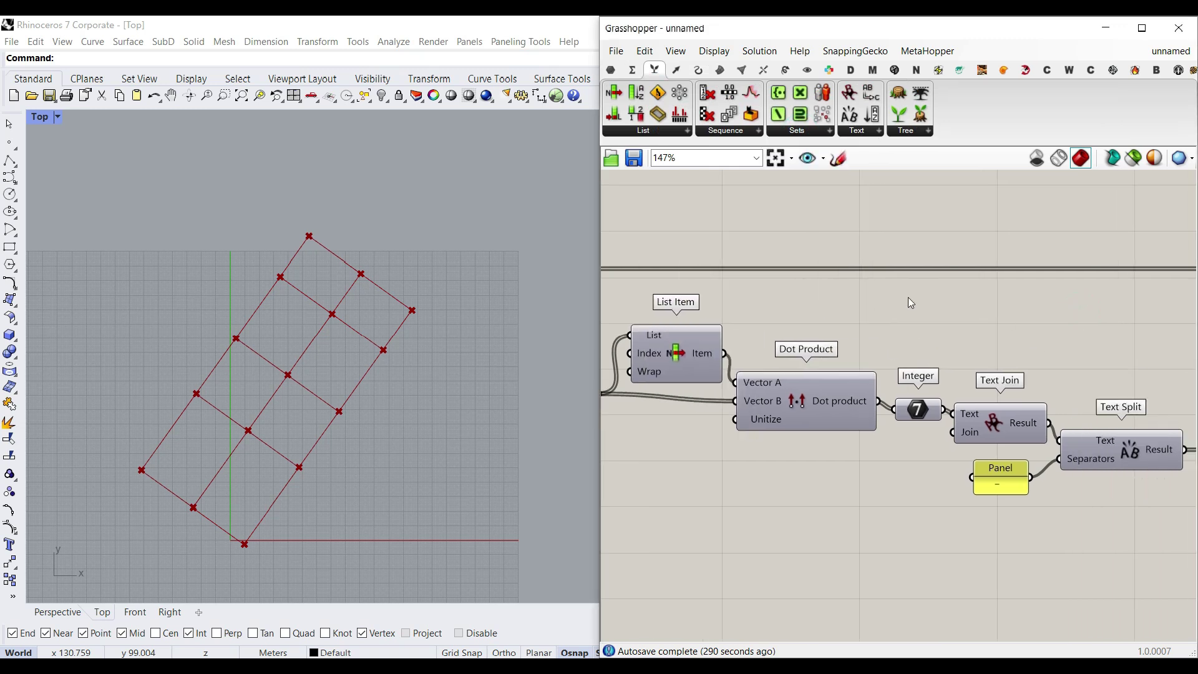
pyautogui.moveTo(941, 408); pyautogui.dragTo(722, 401, button='right')
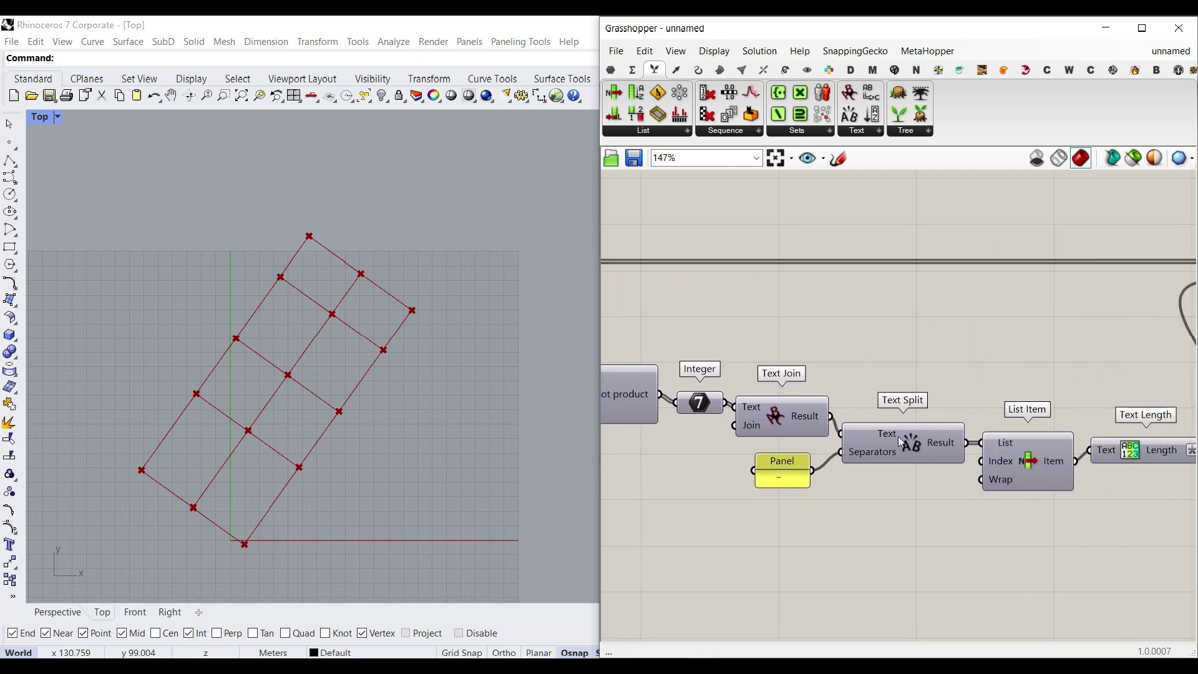
pyautogui.moveTo(1169, 469); pyautogui.dragTo(985, 441, button='right')
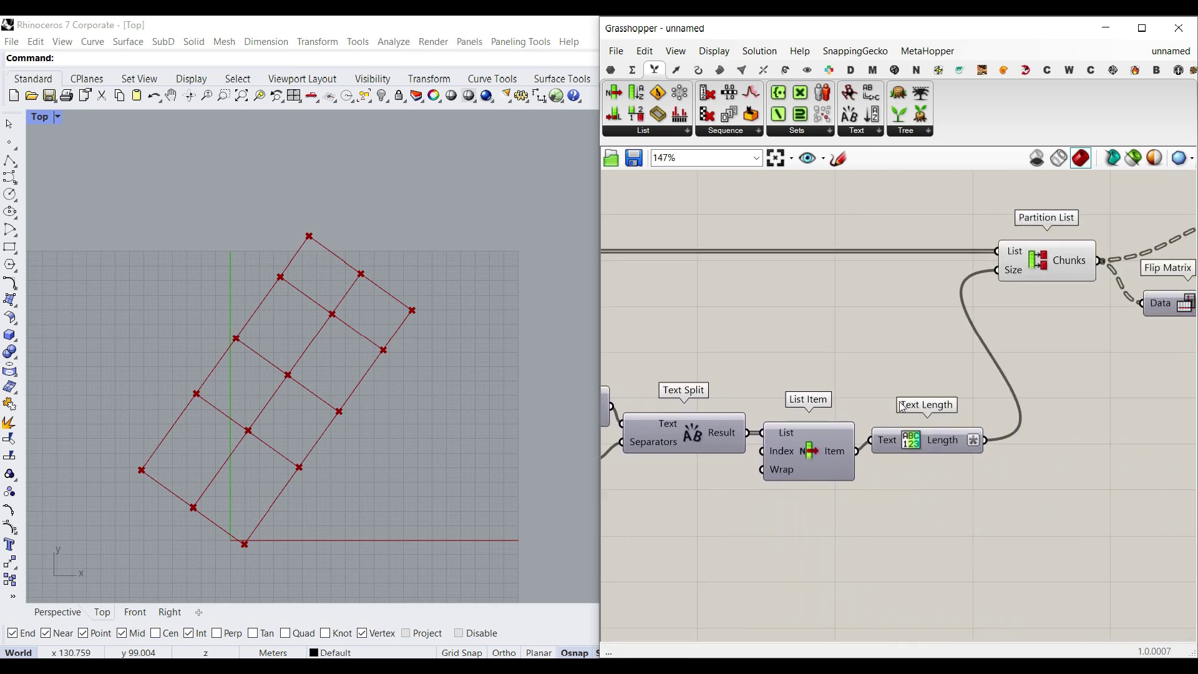
pyautogui.scroll(-8, 934, 378)
pyautogui.moveTo(848, 406); pyautogui.dragTo(1028, 448, button='right')
pyautogui.scroll(-6, 899, 434)
pyautogui.scroll(8, 770, 397)
pyautogui.scroll(-3, 837, 396)
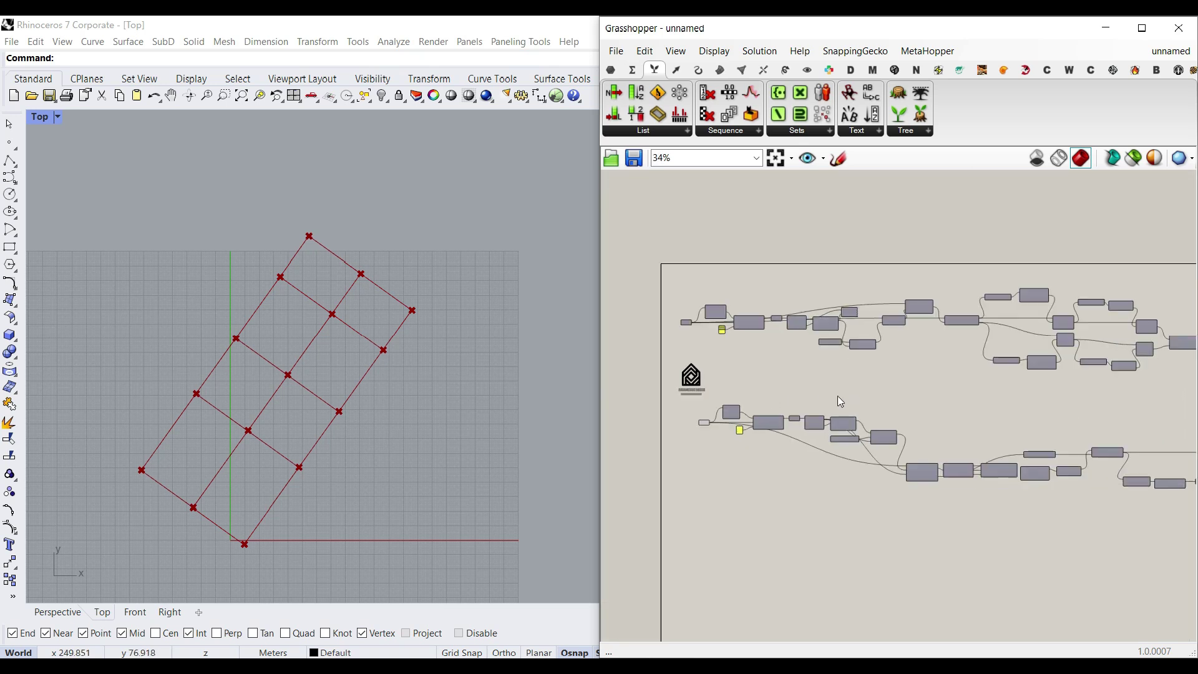
pyautogui.moveTo(899, 396); pyautogui.dragTo(736, 417, button='right')
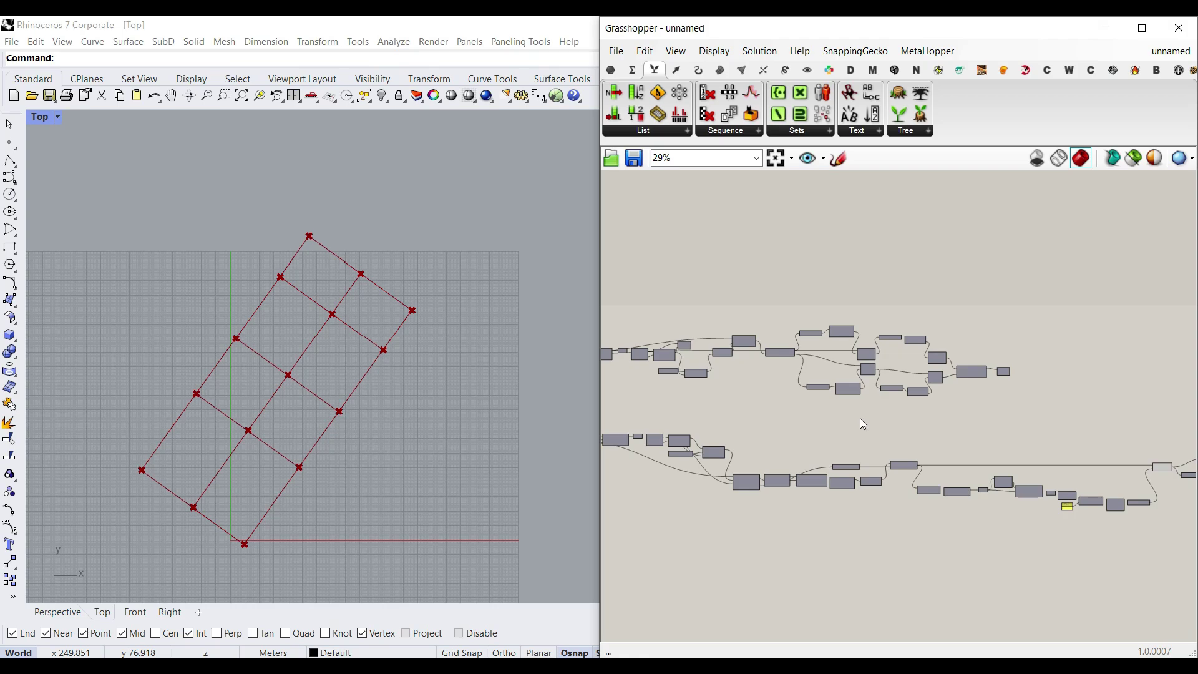